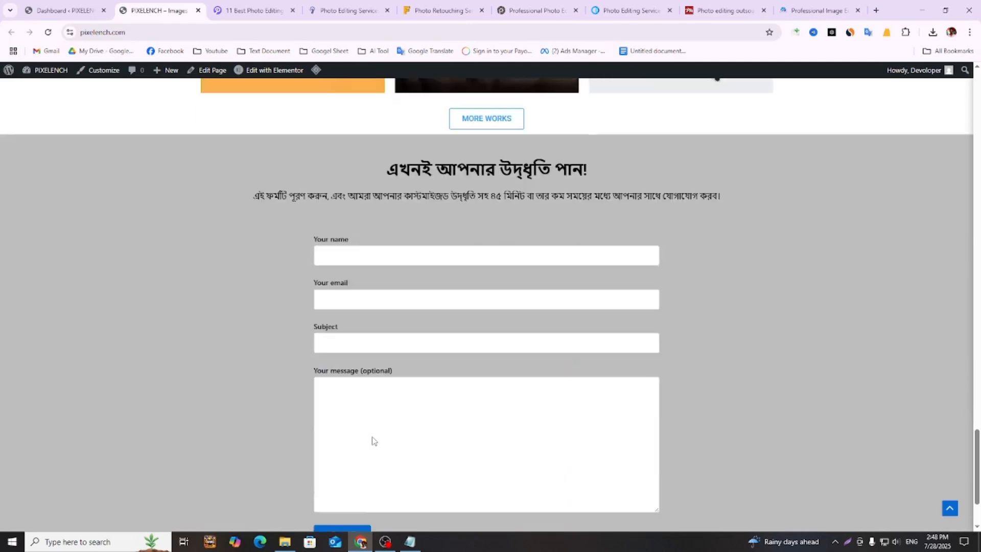
- Look over the PIXELENCH home page from the quote form up to its header, and open the Penji photo editing article
scroll(372, 441, "up", 4)
scroll(372, 440, "up", 20)
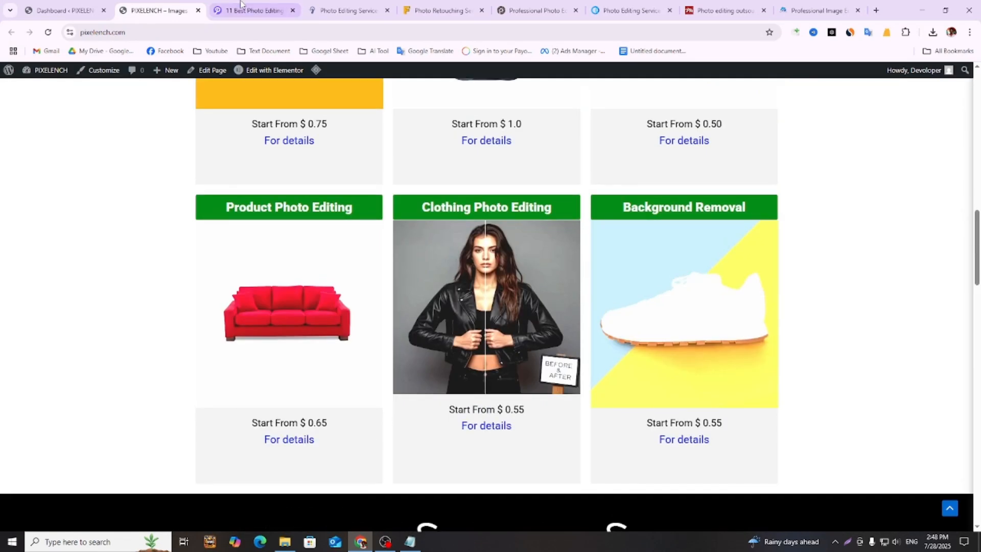
left_click(242, 7)
left_click(163, 6)
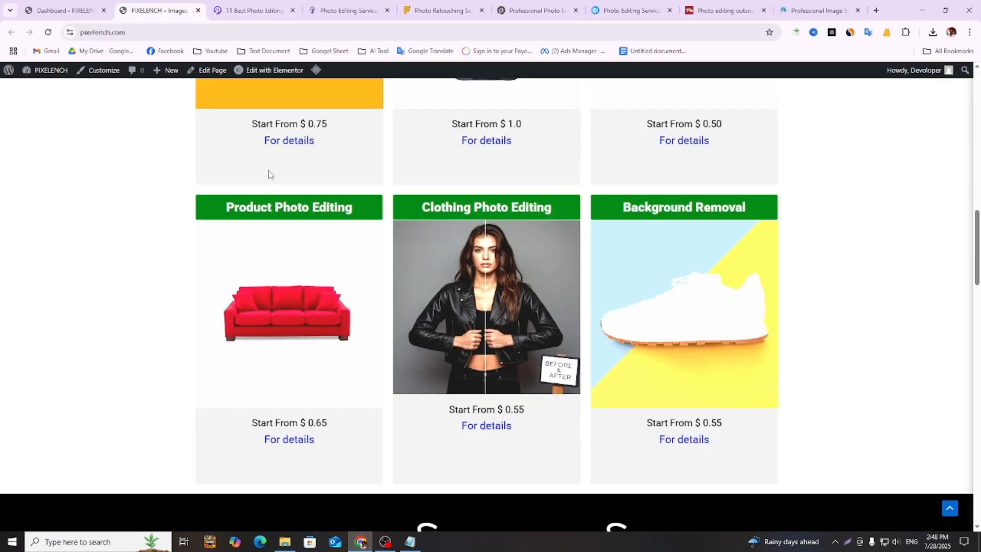
scroll(267, 169, "up", 10)
left_click(249, 8)
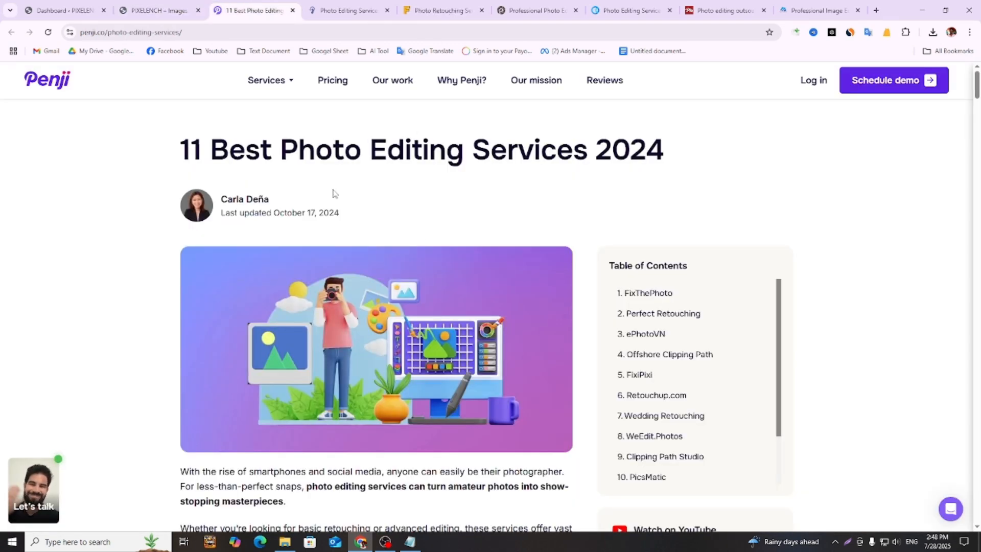
key("Print")
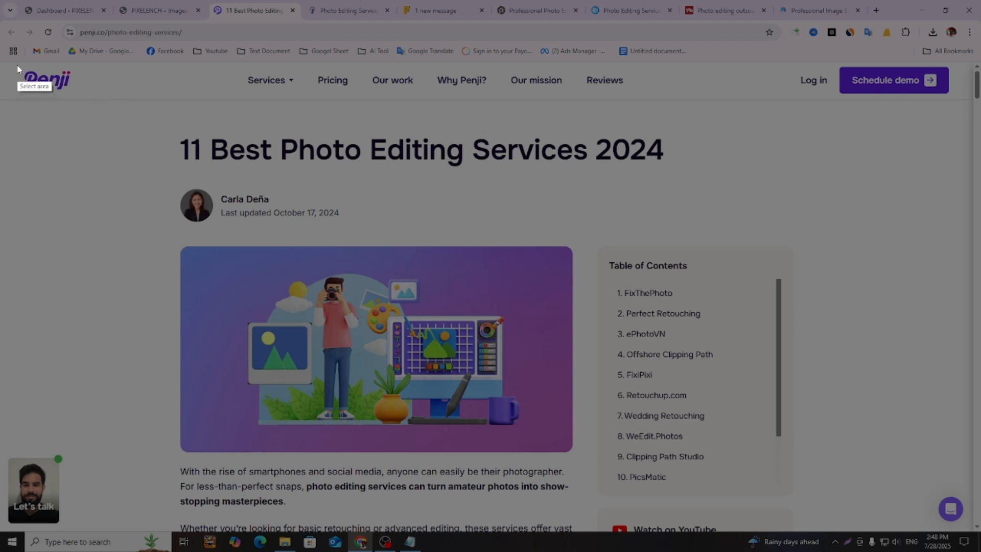
left_click_drag(7, 59, 978, 101)
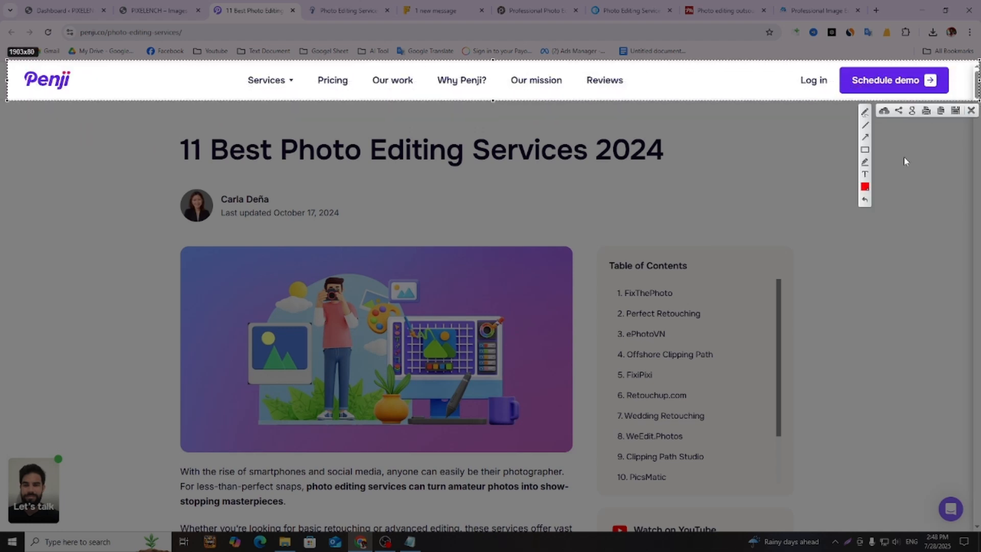
left_click(971, 110)
- Examine the Penji article page down to its footer and return to the PIXELENCH home page to compare the header
scroll(856, 157, "down", 15)
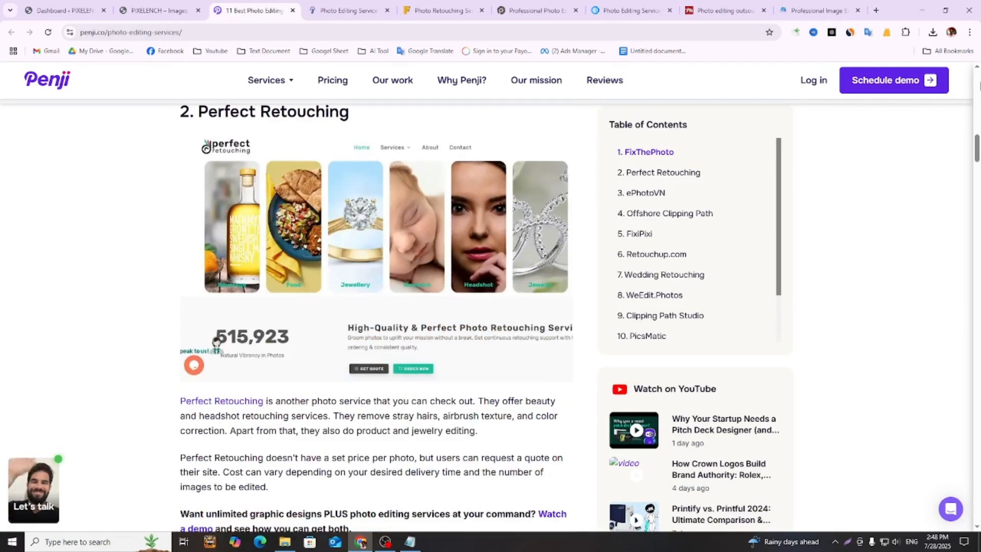
left_click_drag(976, 150, 976, 508)
scroll(823, 466, "up", 4)
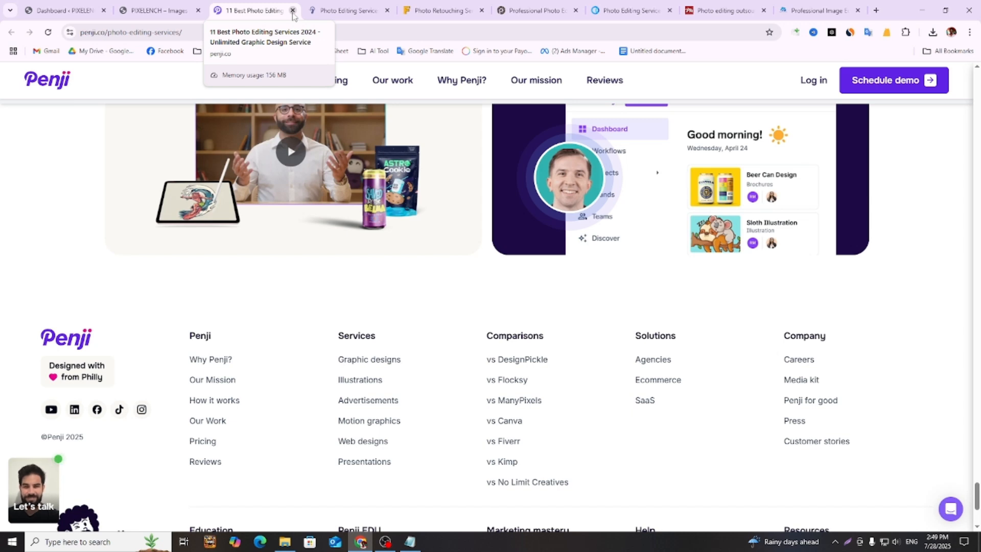
left_click(158, 10)
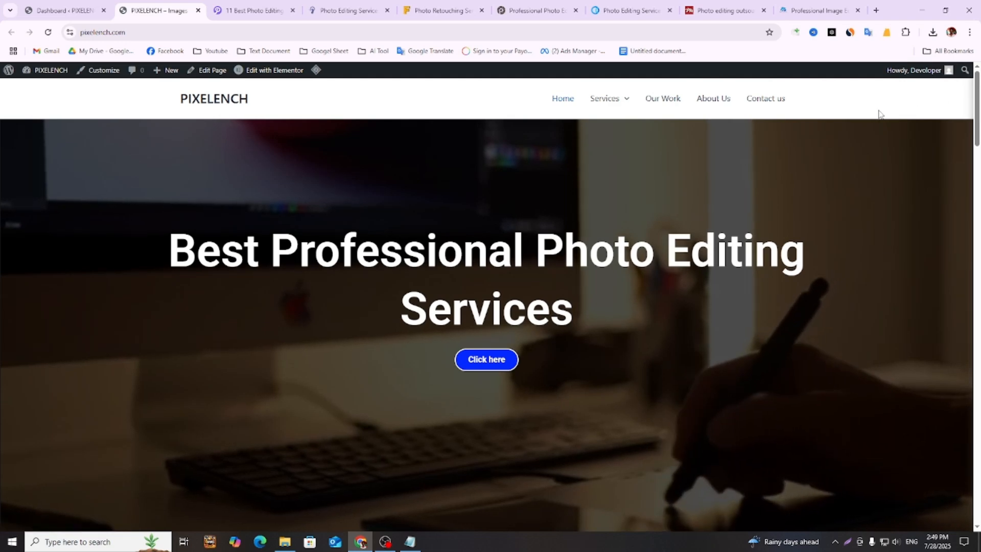
mouse_move(585, 123)
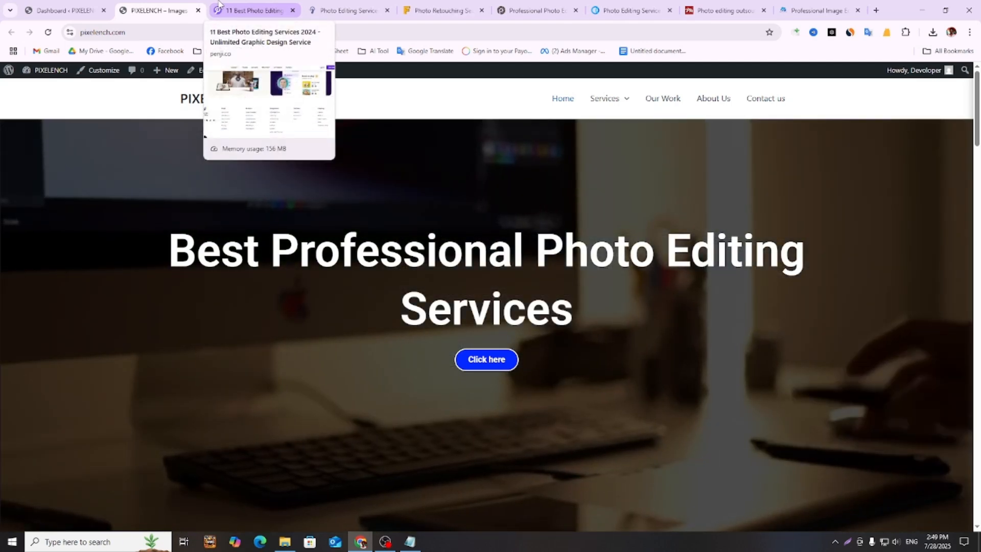
- Compare the headers of the Penji, Photo Expert BD, Fix the Photo and Pixelz reference sites
left_click(219, 4)
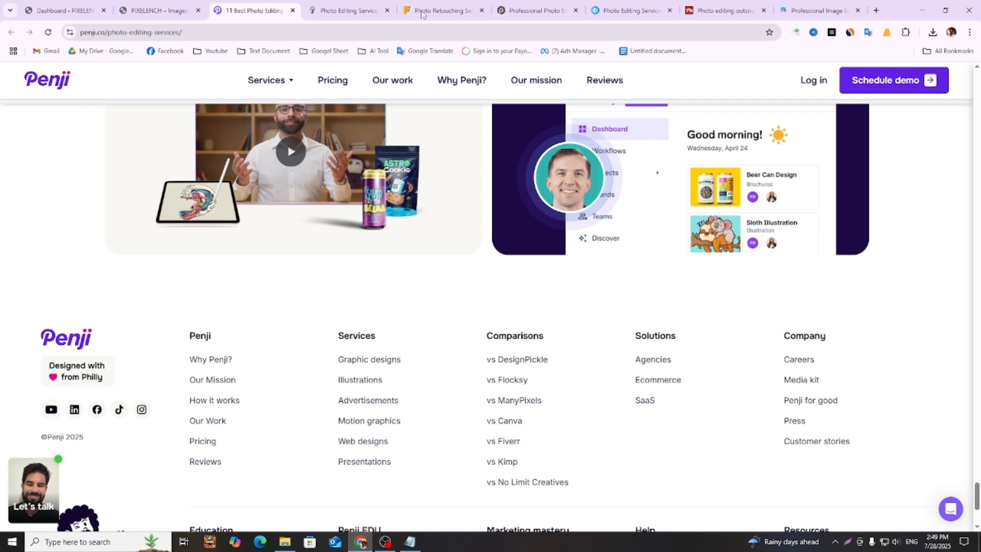
left_click(347, 11)
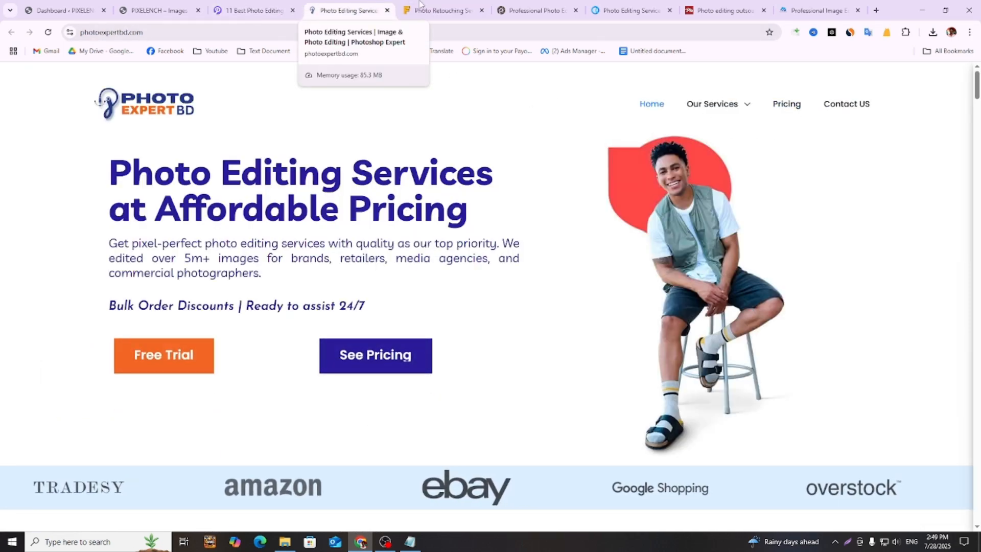
left_click(437, 10)
scroll(519, 132, "down", 2)
scroll(520, 135, "up", 2)
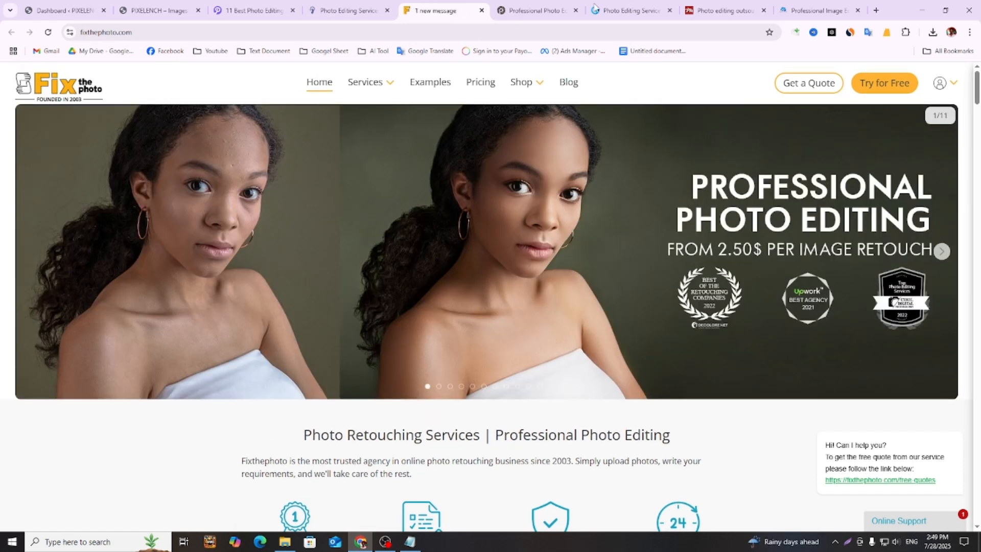
left_click(599, 4)
left_click(543, 7)
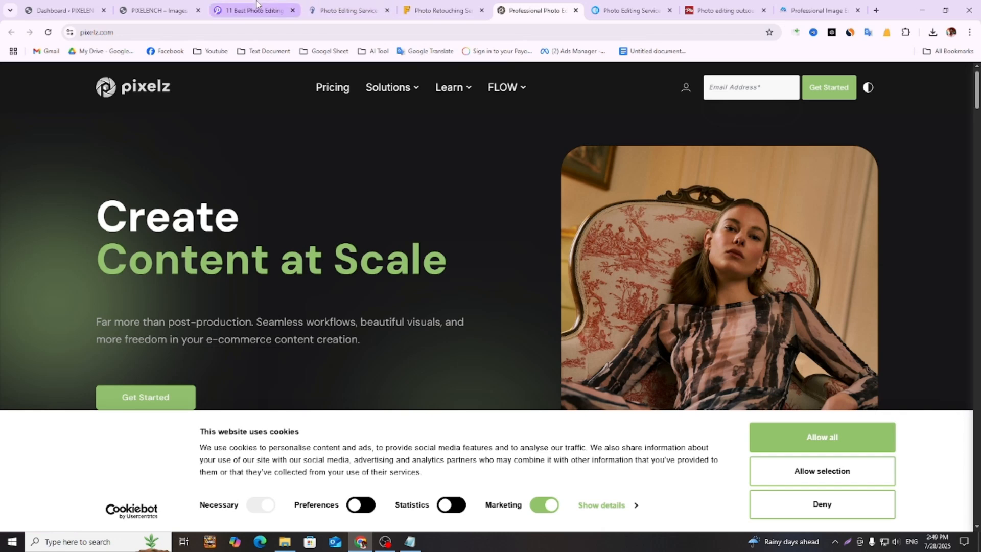
- Close all the reference site tabs, keeping only the WordPress dashboard and the PIXELENCH home page open
left_click(293, 11)
left_click(292, 11)
left_click(293, 11)
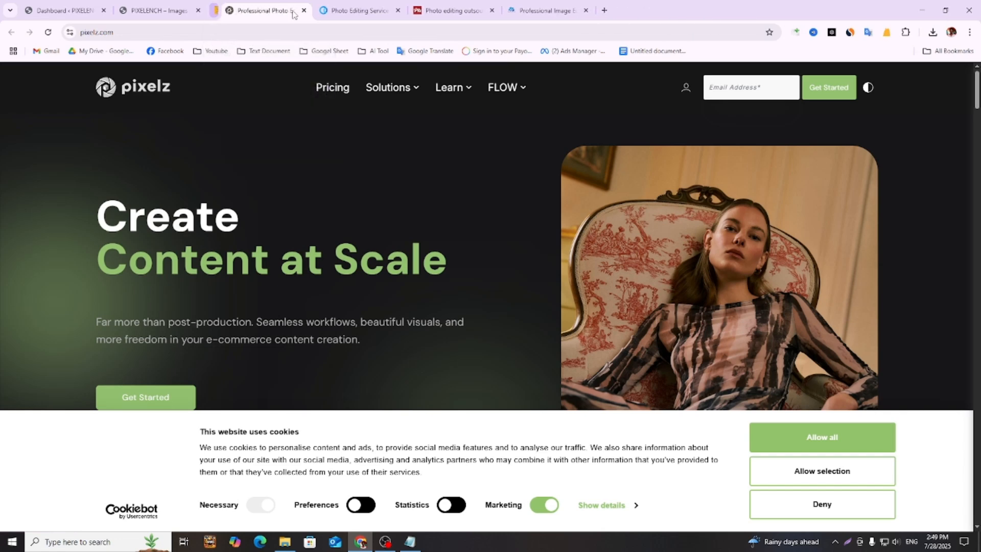
left_click(292, 11)
left_click(293, 11)
left_click(293, 11)
left_click(292, 11)
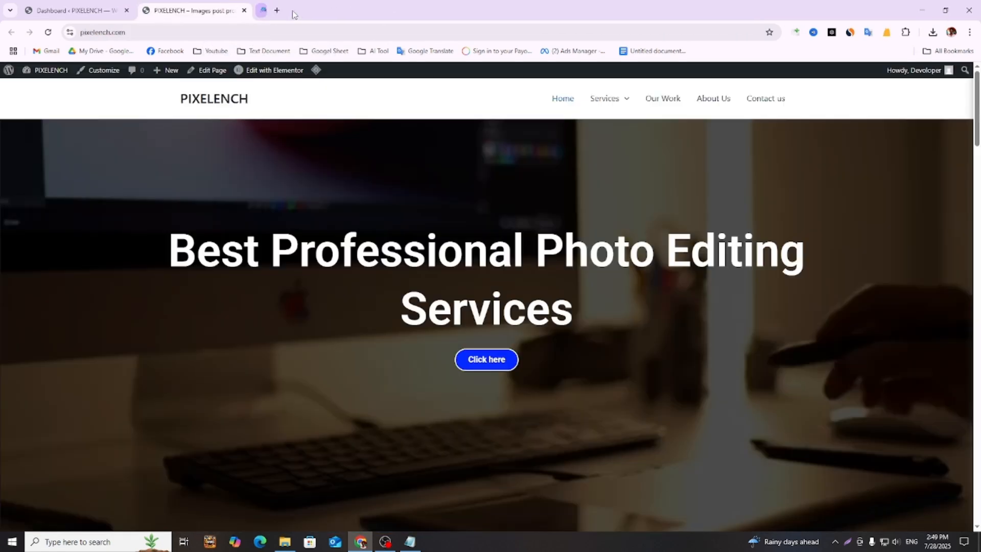
- Switch to the Notepad requirements document and review its lines about the logo, the PIXELENCH name and the navigation bar
left_click(409, 541)
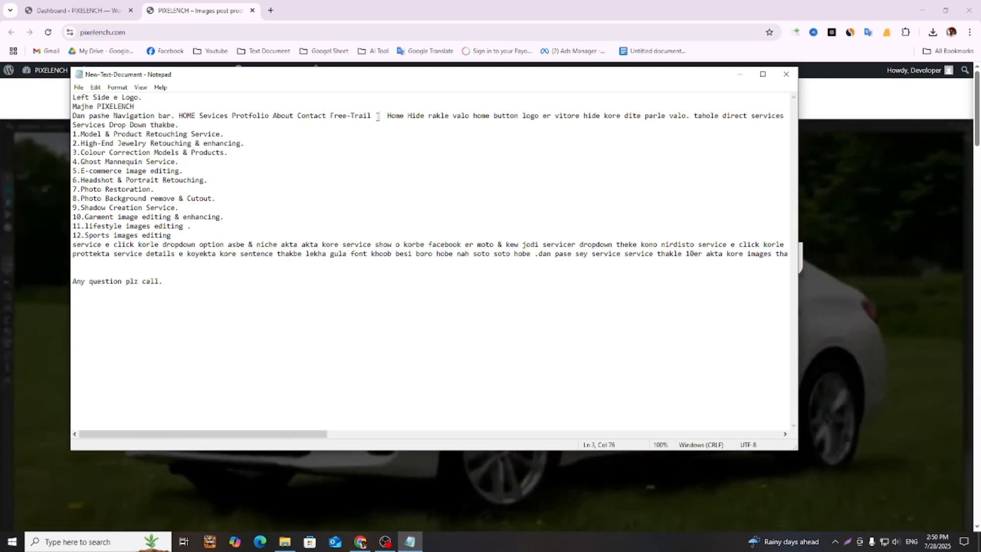
left_click_drag(377, 112, 64, 98)
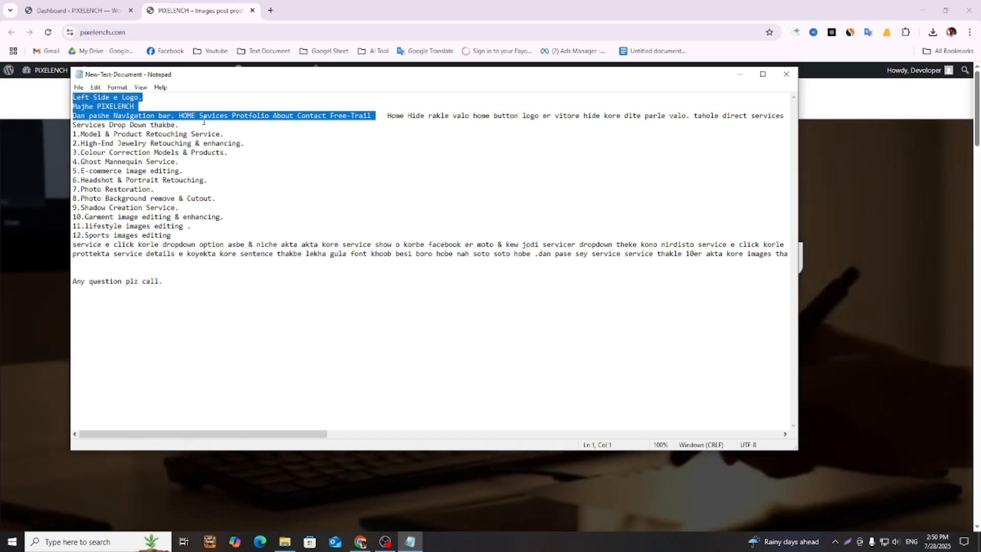
left_click(280, 149)
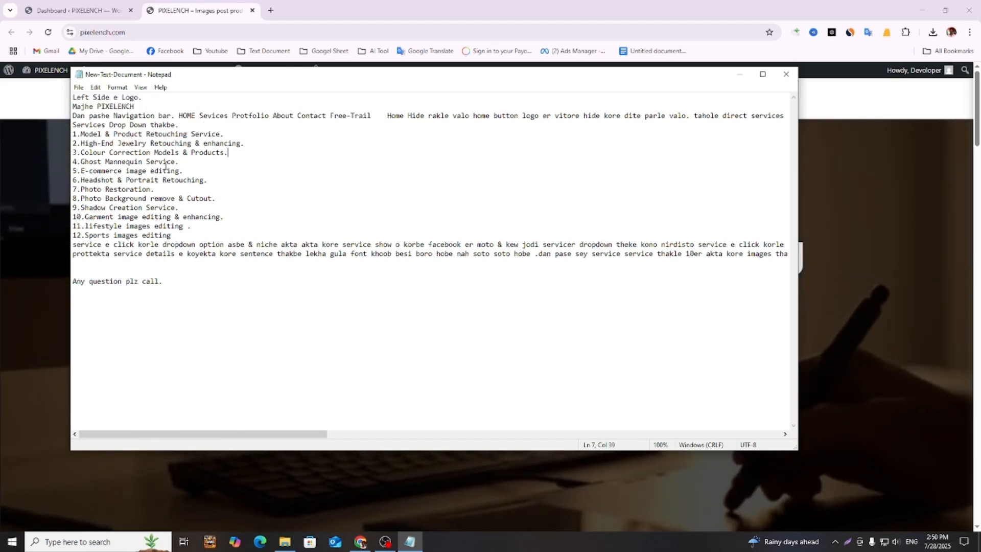
left_click(51, 4)
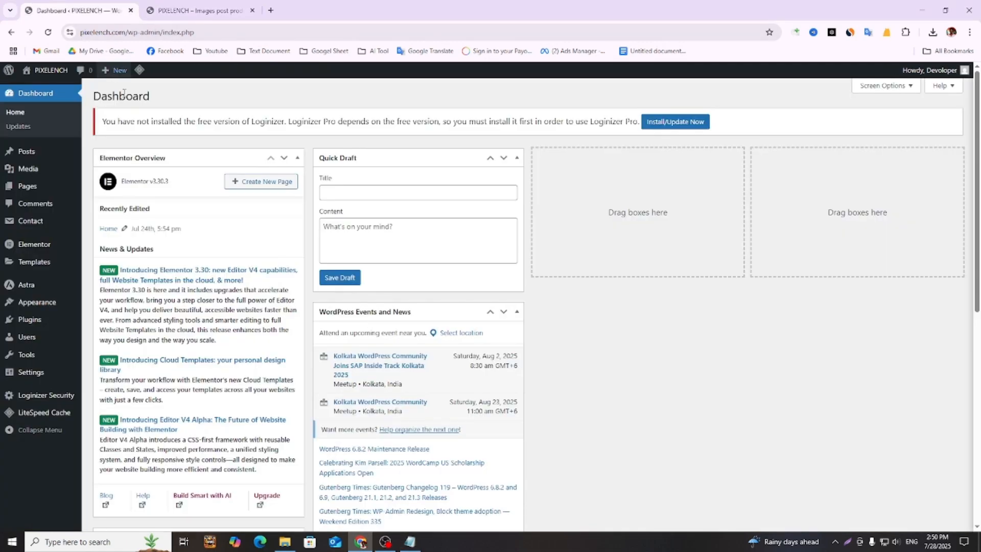
left_click(157, 4)
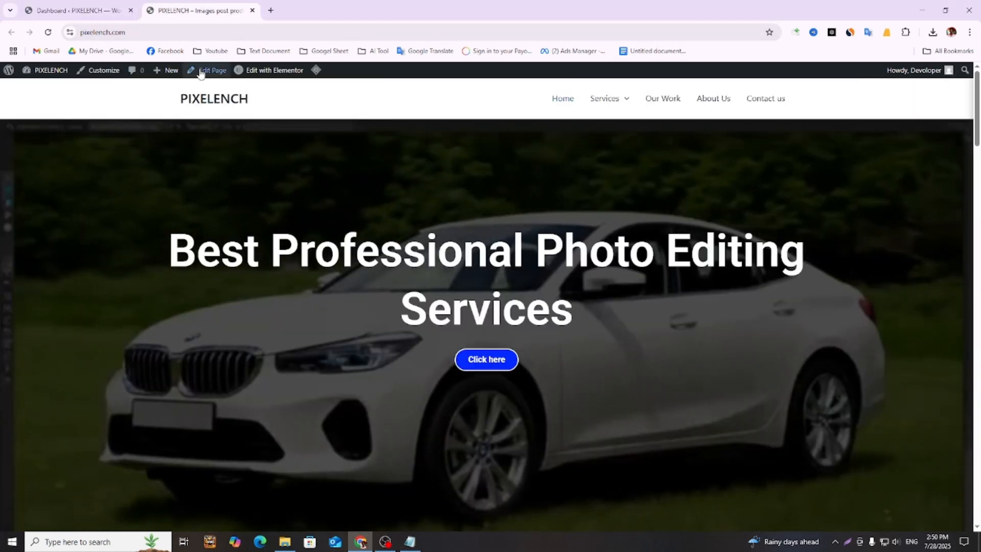
left_click(101, 5)
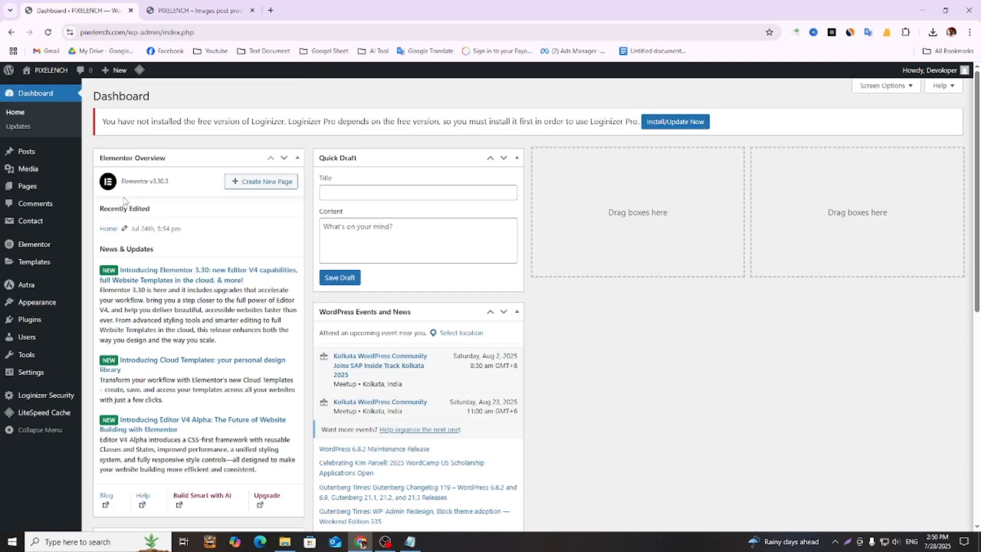
mouse_move(15, 371)
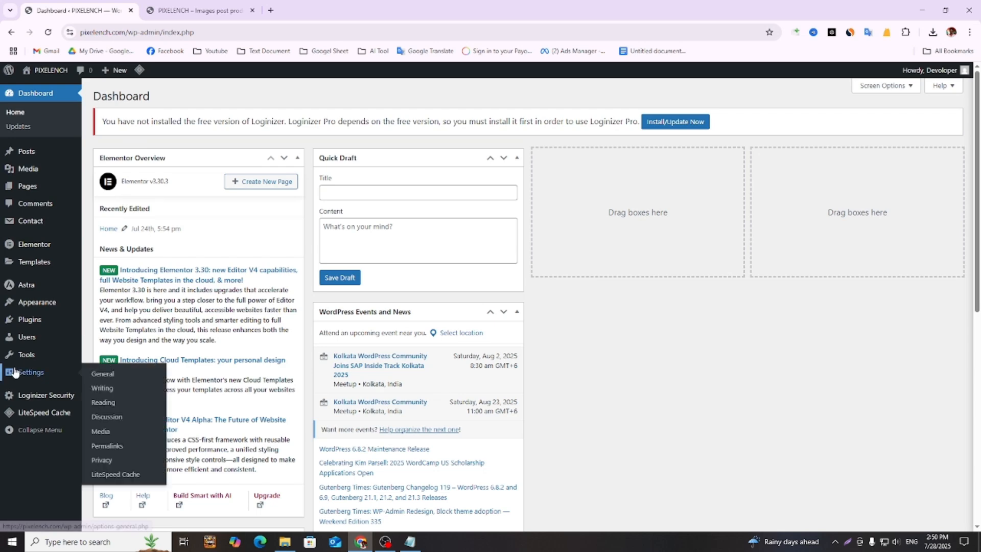
left_click(199, 4)
left_click(118, 8)
left_click(184, 4)
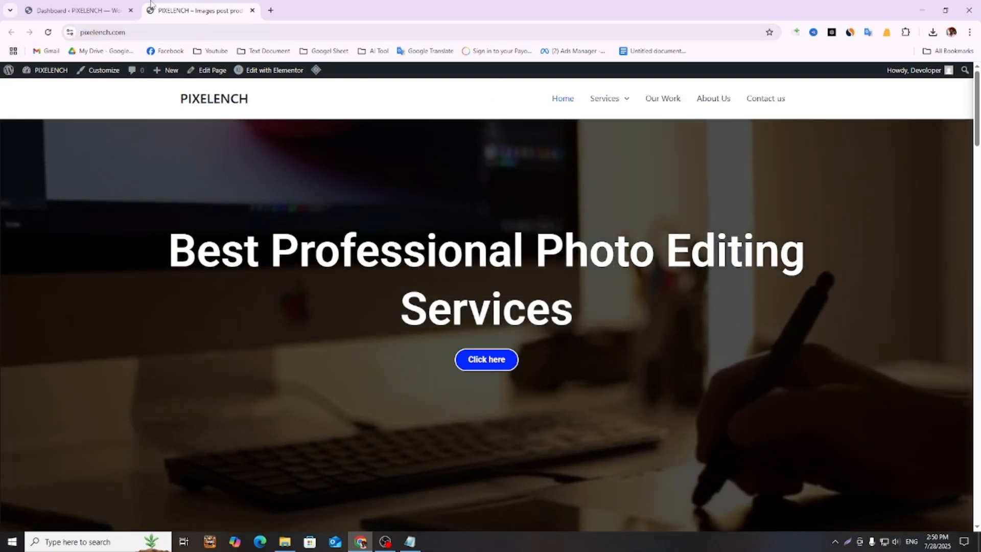
- From the WordPress dashboard, open the Themes page in a new tab and examine the active theme and the suggested Loginizer plugin
left_click(105, 10)
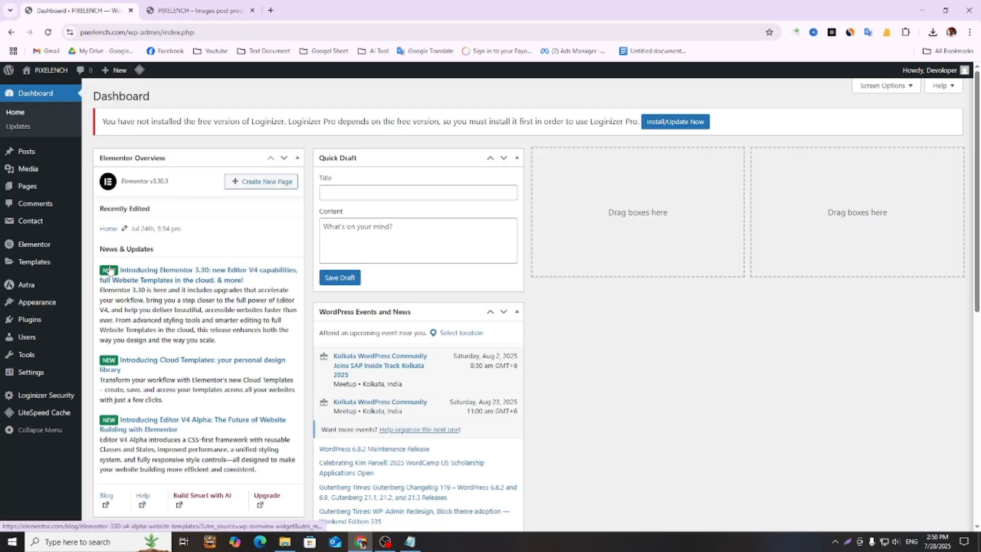
mouse_move(41, 306)
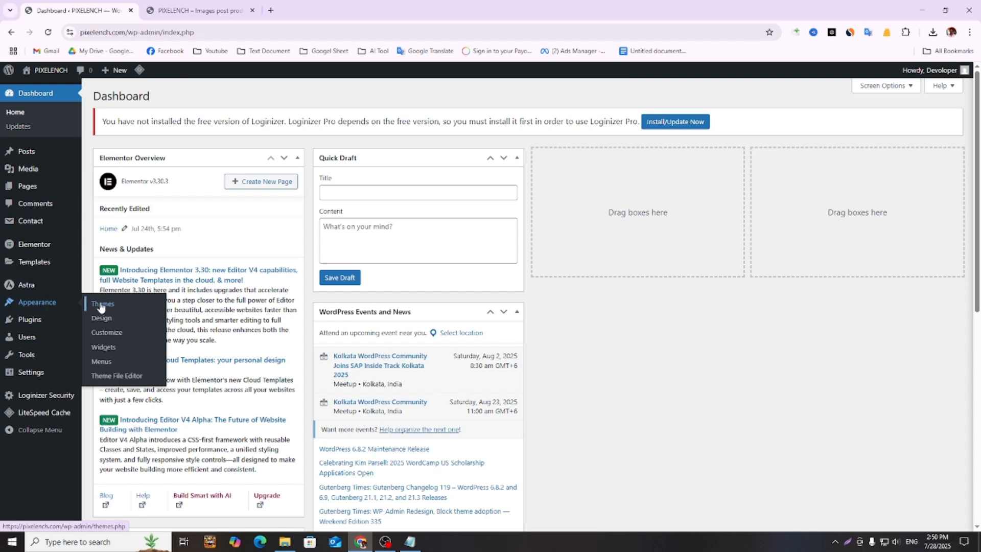
left_click(173, 11)
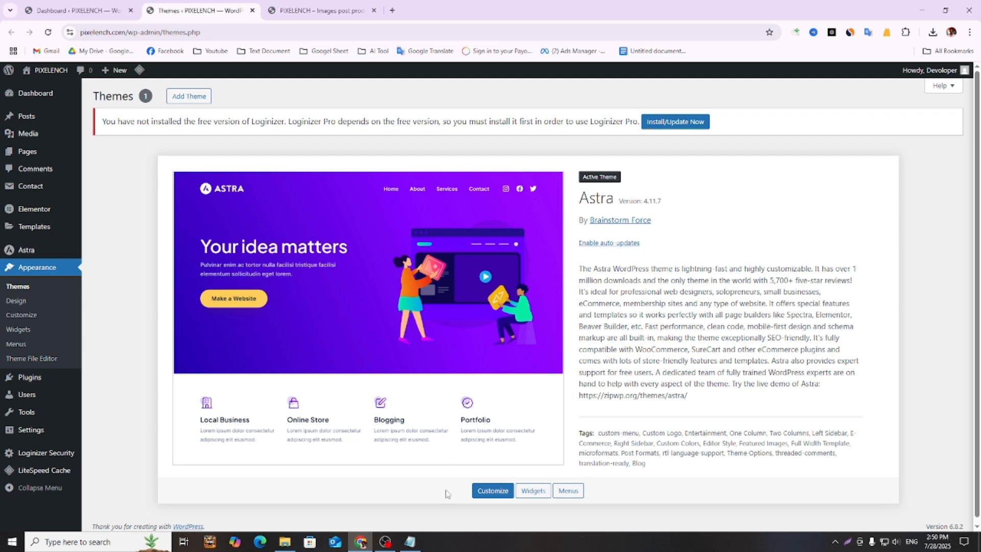
scroll(434, 462, "down", 1)
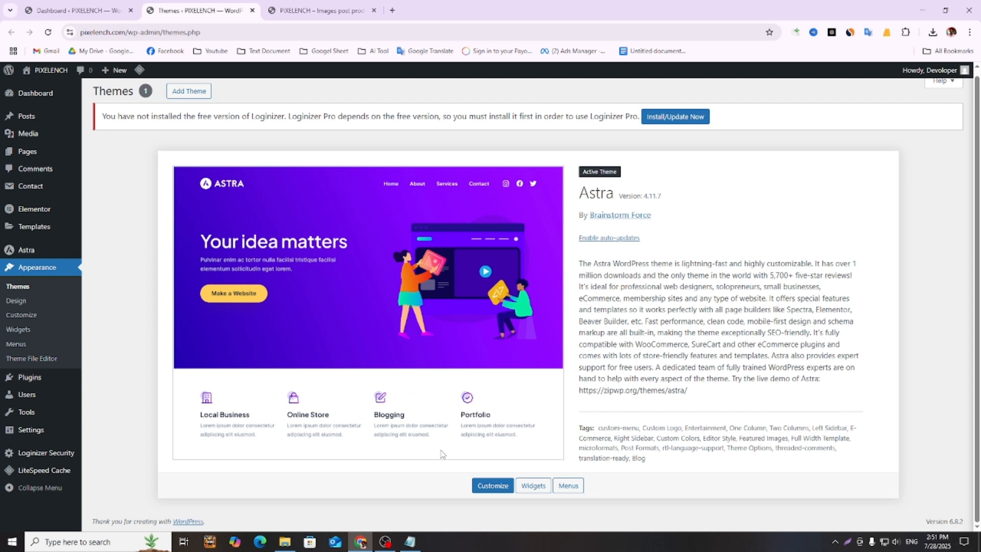
left_click(674, 116)
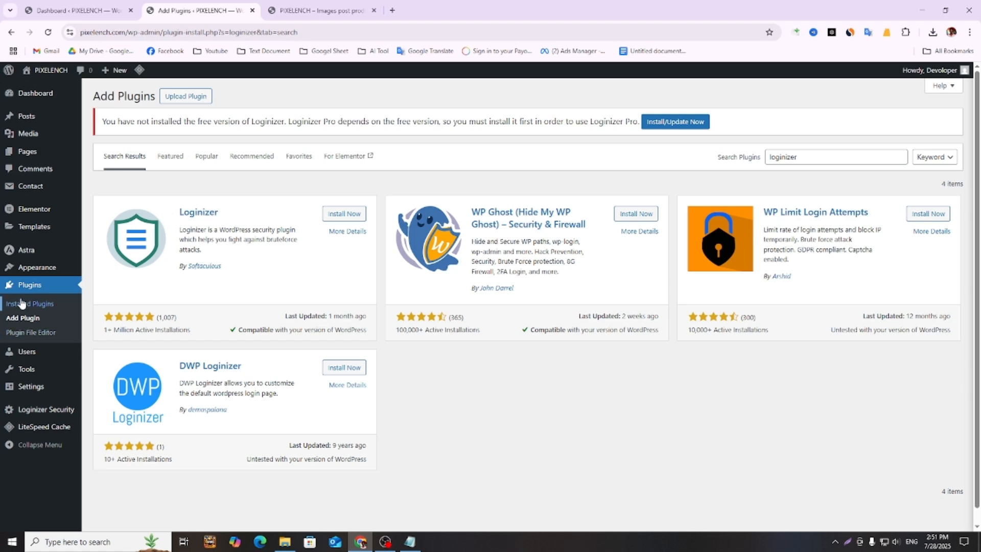
mouse_move(52, 273)
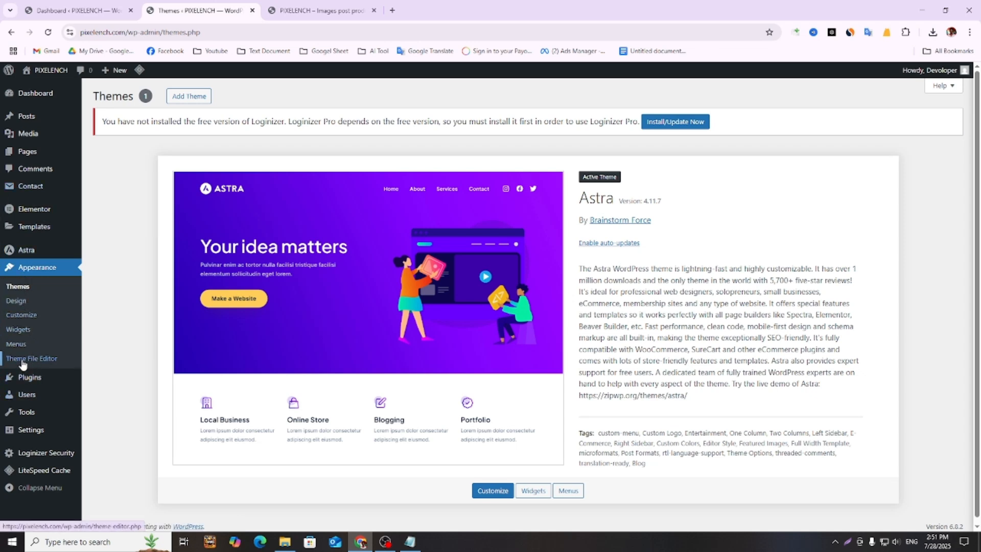
- Open the list of installed plugins and copy the name of the Elementor plugin
mouse_move(31, 380)
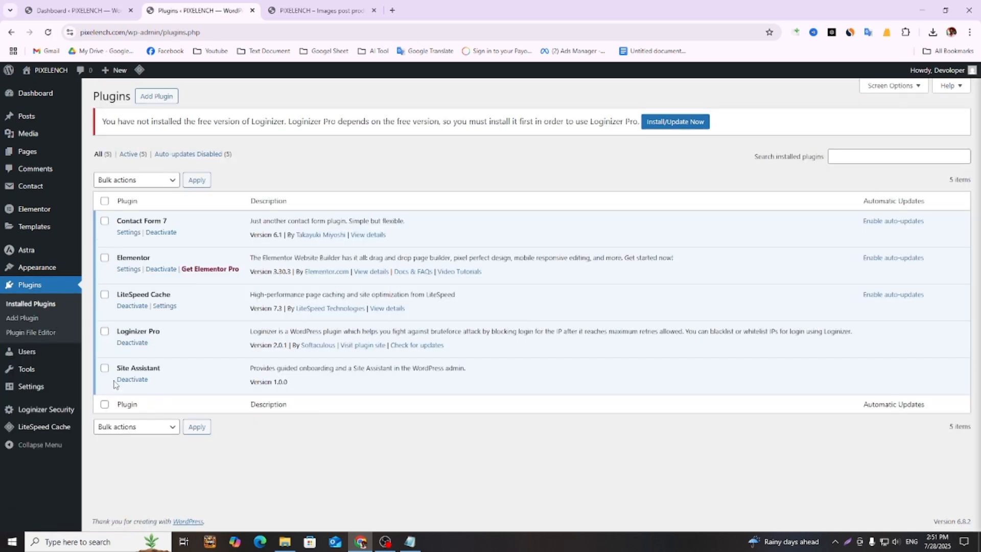
right_click(125, 259)
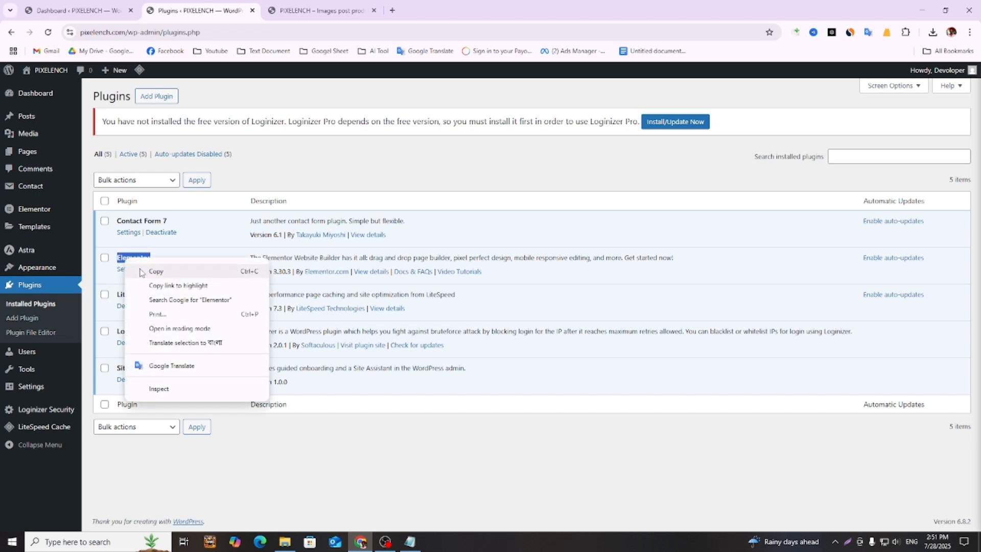
left_click(169, 275)
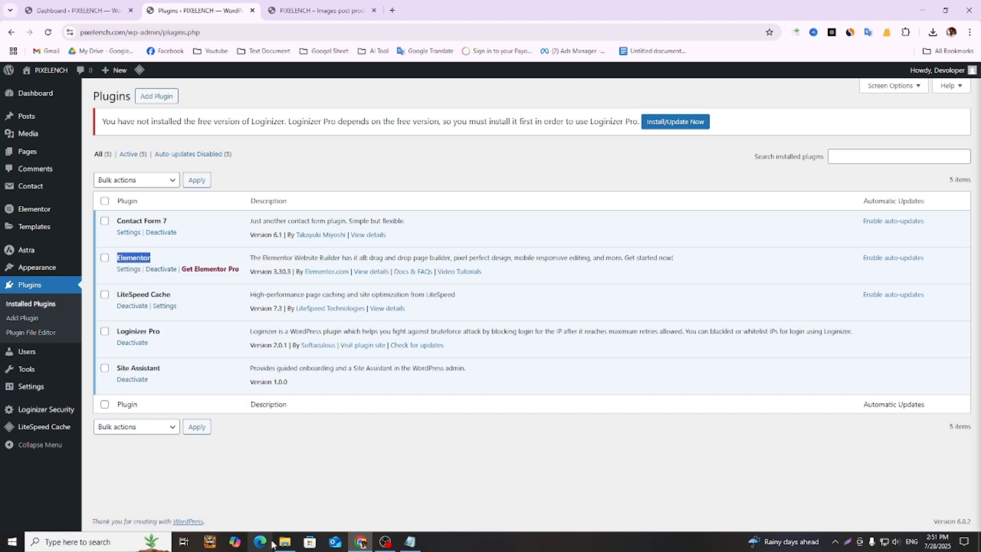
- Open the Add Plugins page in a new tab and search the plugin directory for "Elementor header"
middle_click(159, 100)
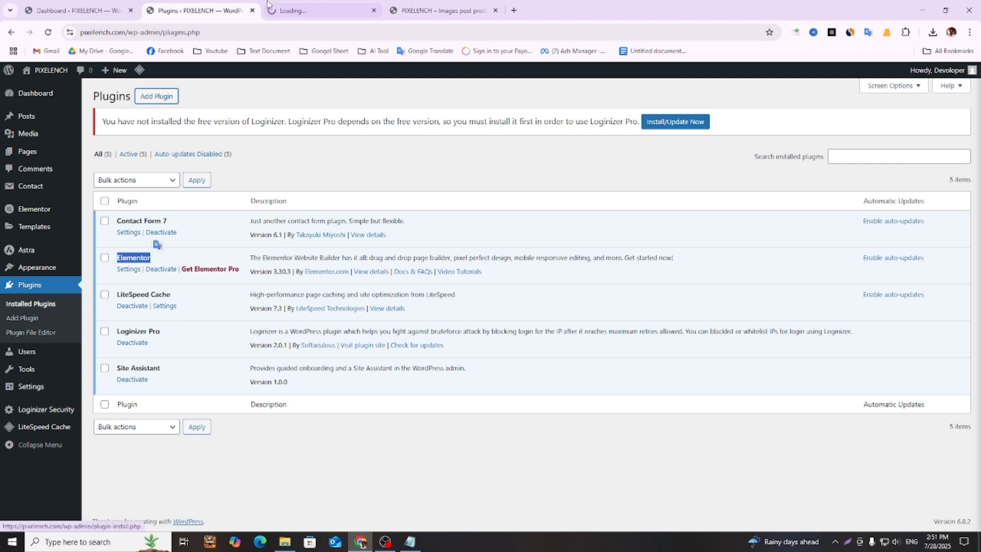
left_click(296, 10)
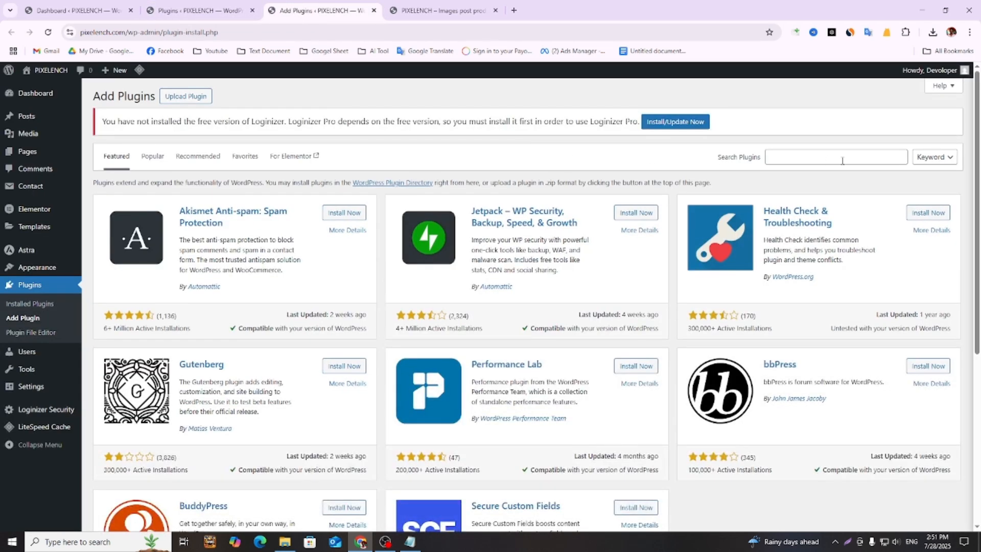
left_click(842, 159)
type("Elementor")
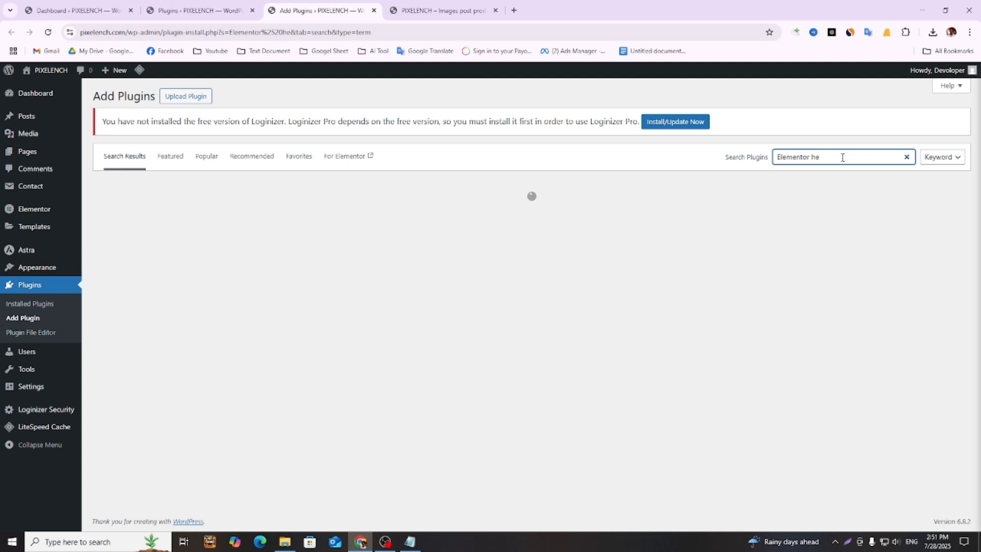
type("der")
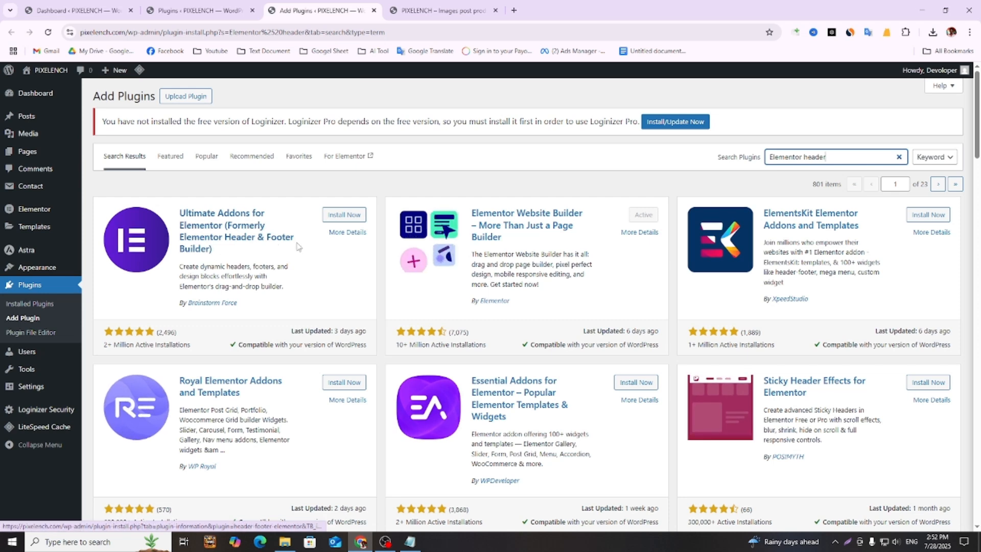
- Install and activate Ultimate Addons for Elementor, close that tab and reload the original installed plugins list
left_click(360, 218)
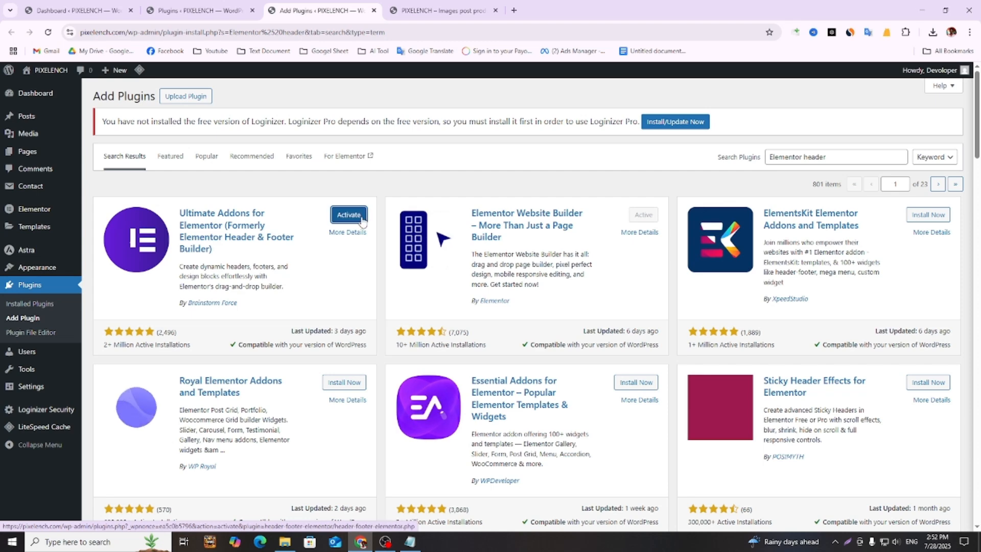
left_click(360, 217)
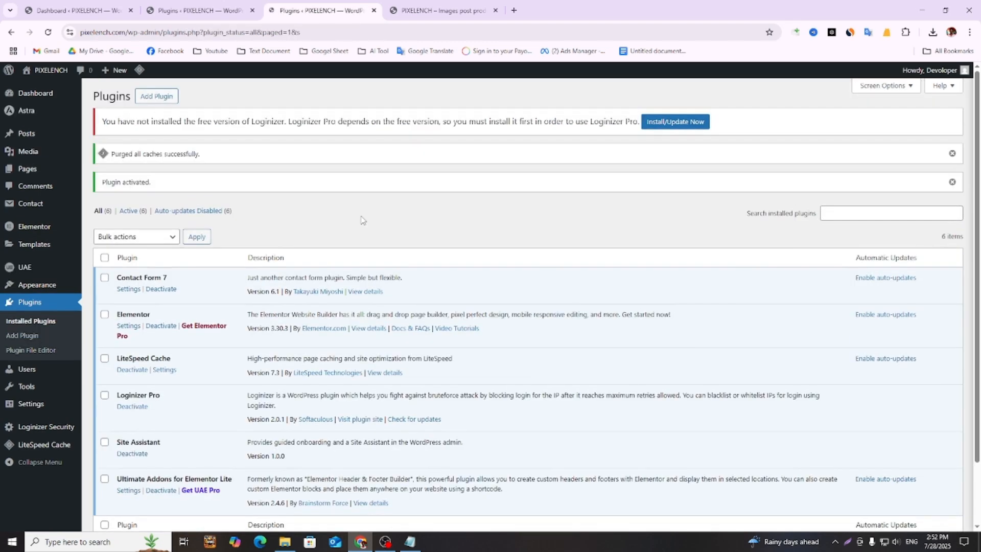
scroll(259, 347, "down", 3)
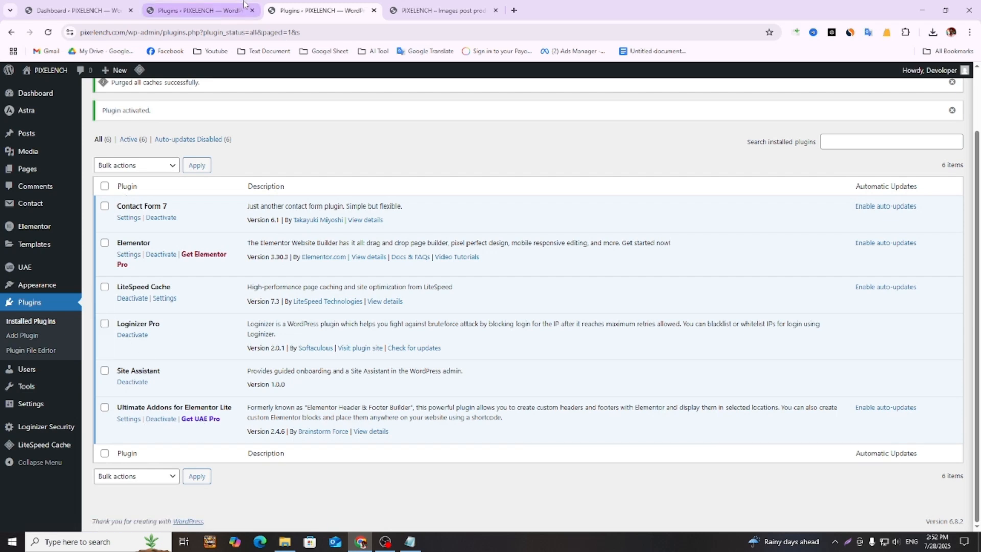
left_click(374, 10)
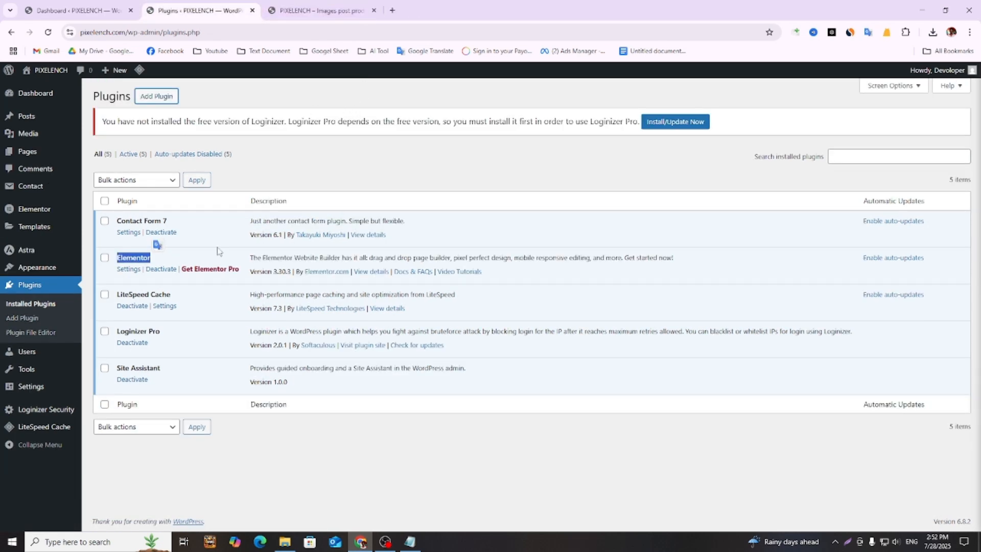
left_click(46, 34)
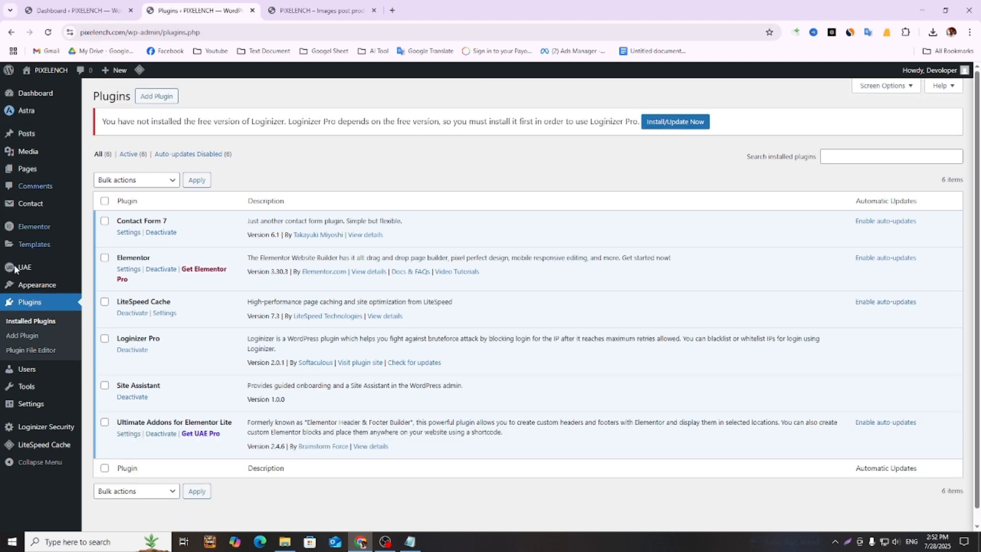
- Open UAE's Header & Footer templates in a new tab, move the existing Header template to the trash and reload the list
mouse_move(23, 274)
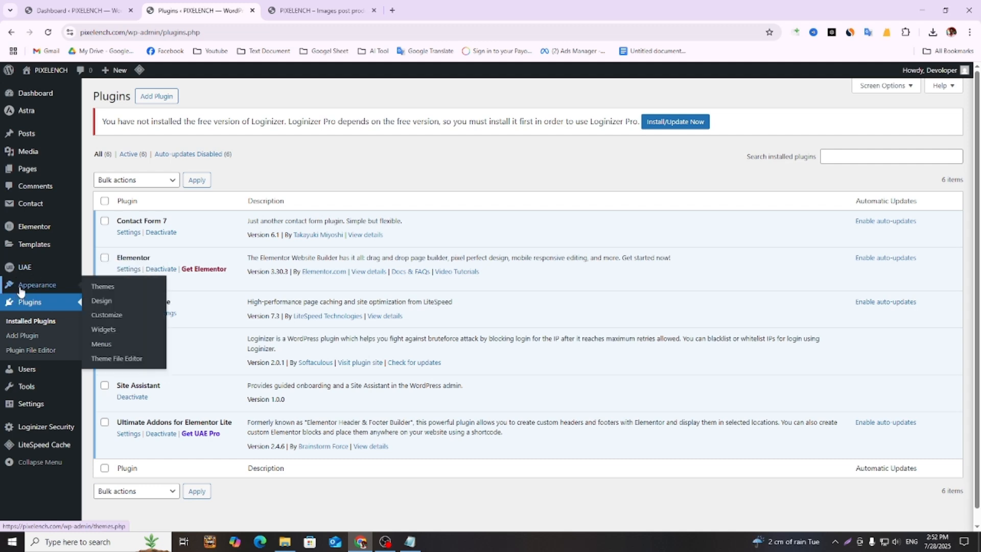
mouse_move(37, 288)
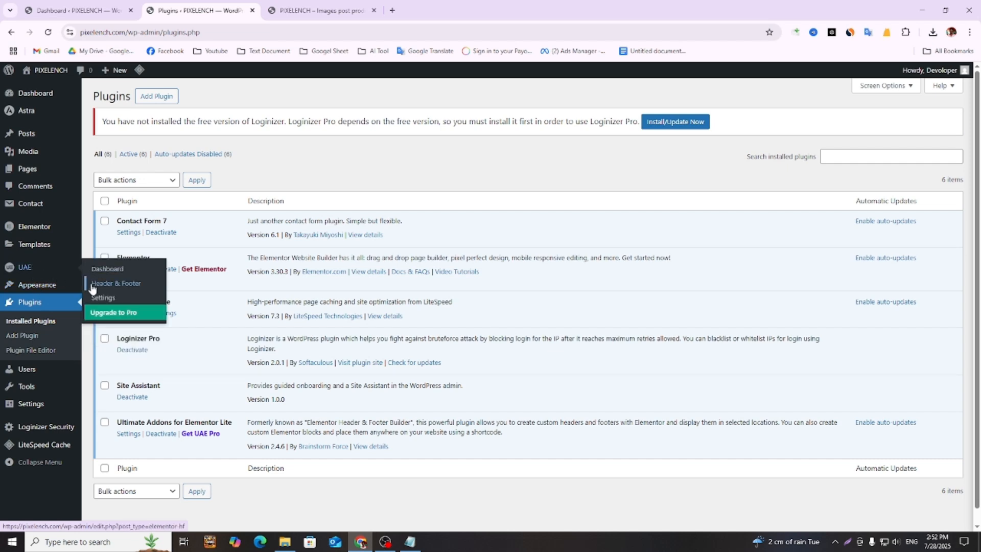
middle_click(114, 285)
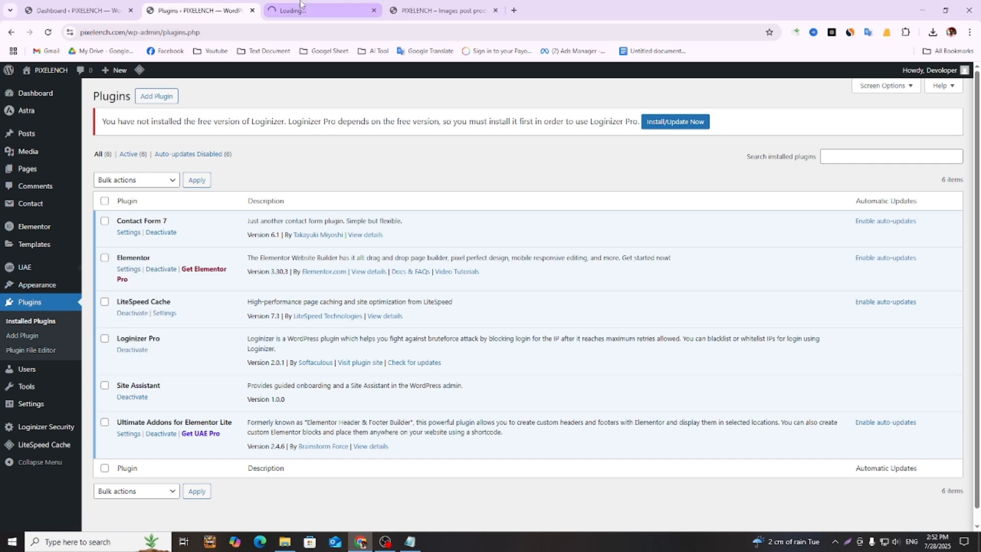
left_click(327, 11)
left_click(411, 10)
left_click(362, 9)
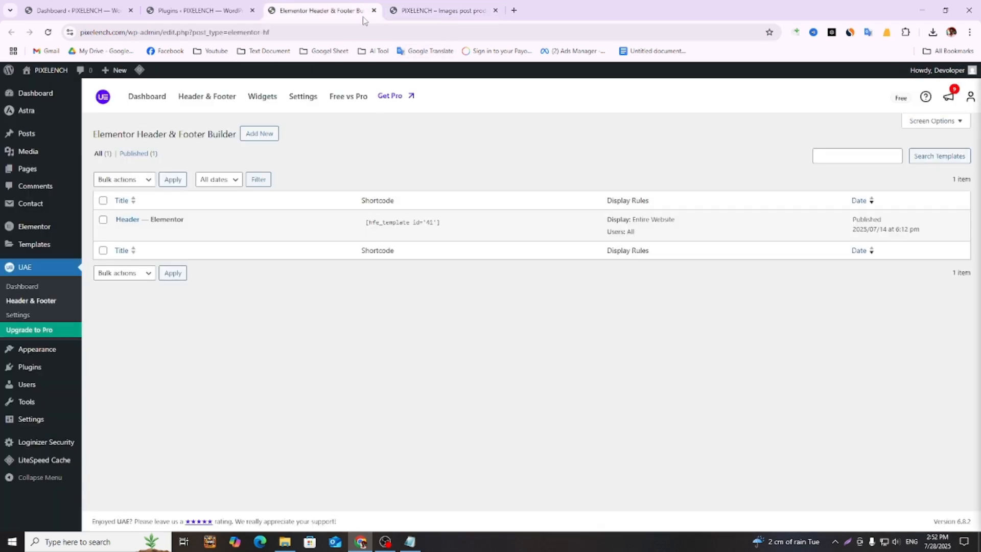
left_click(174, 233)
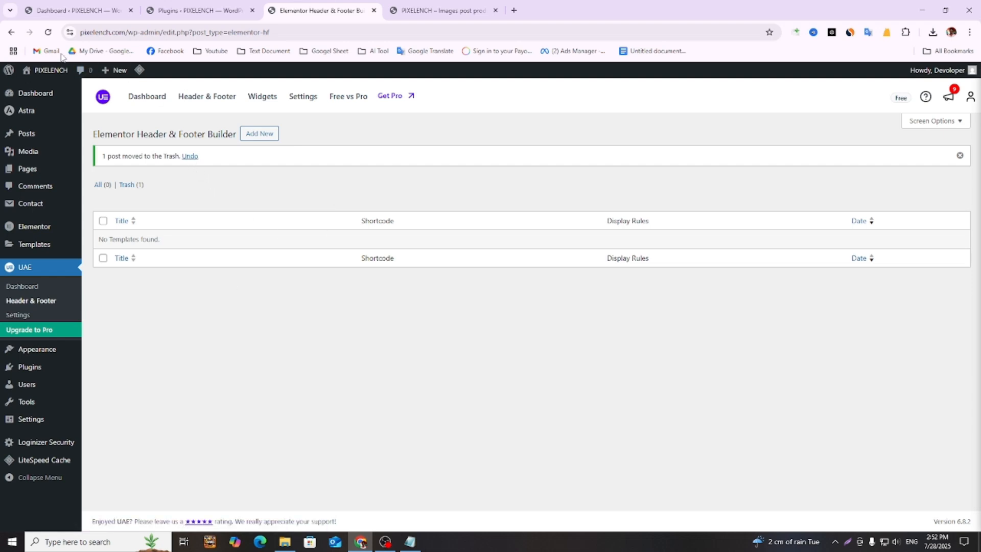
left_click(48, 32)
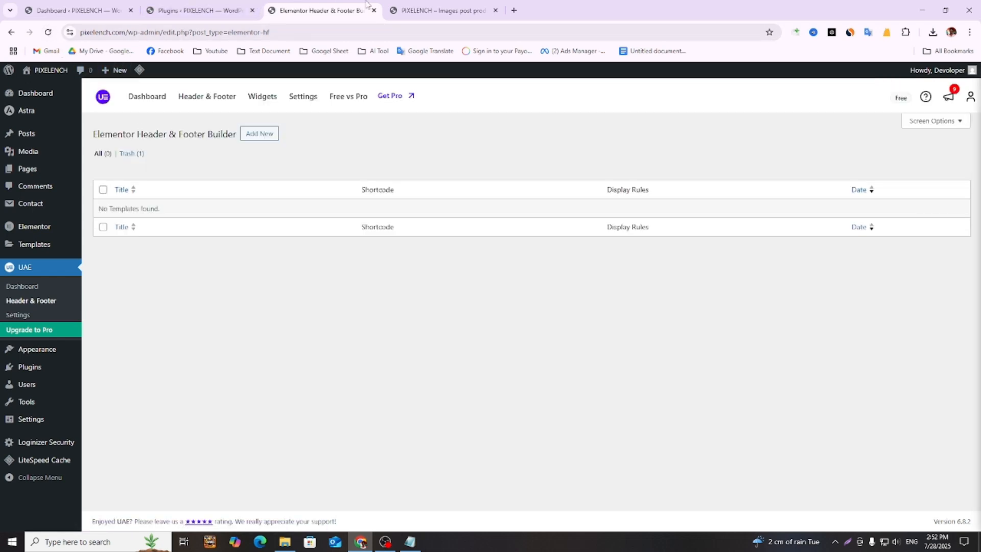
- Reload the PIXELENCH home page and examine its current header and navigation links
left_click(435, 10)
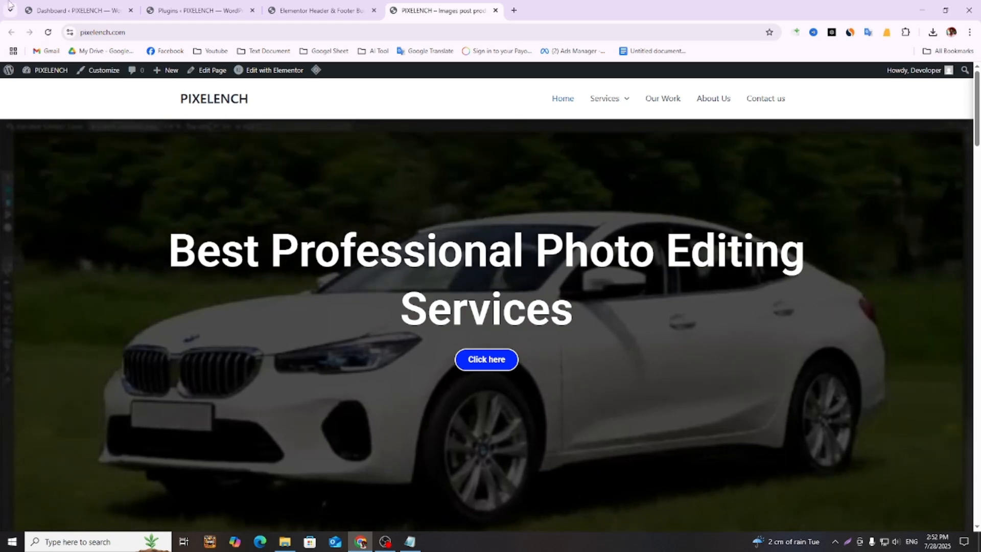
left_click(49, 32)
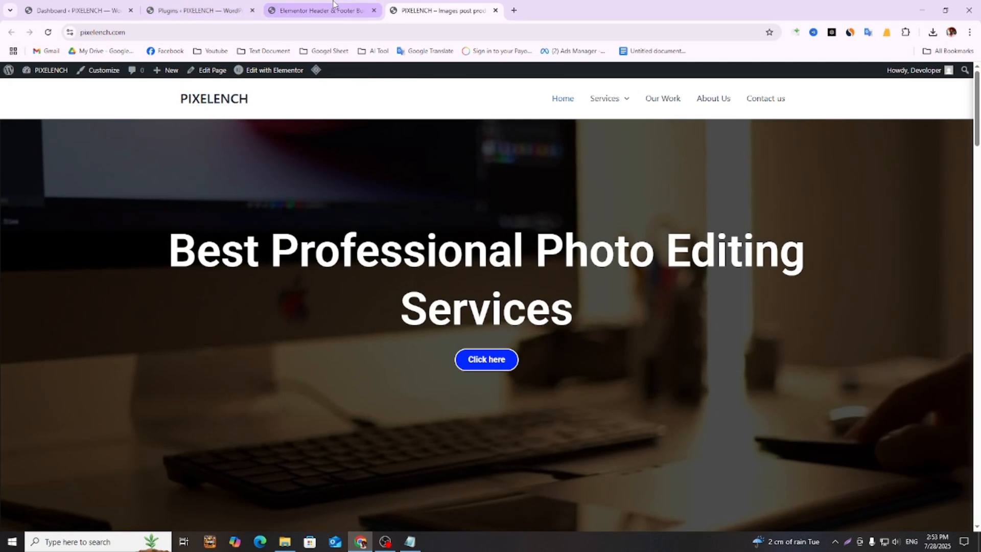
left_click(332, 3)
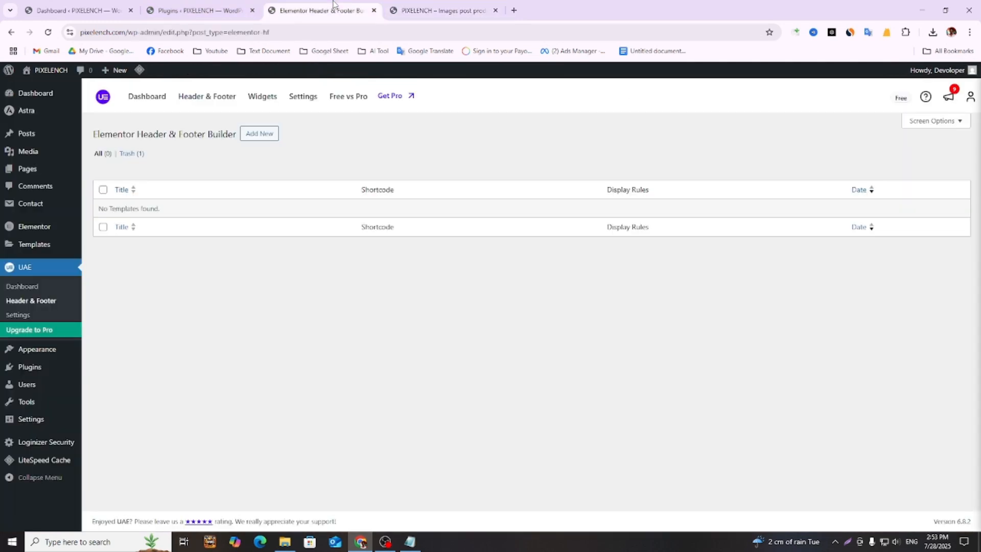
left_click(397, 4)
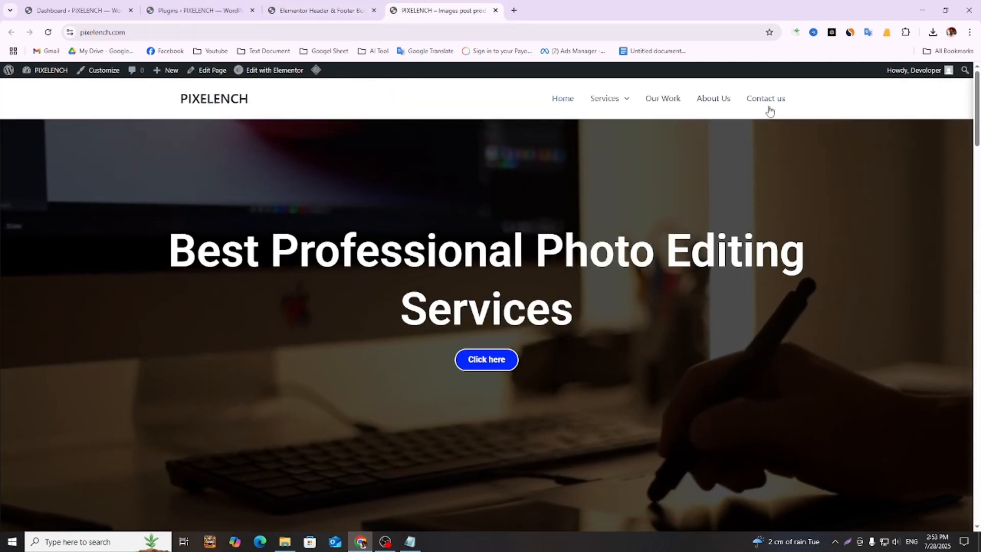
left_click(199, 10)
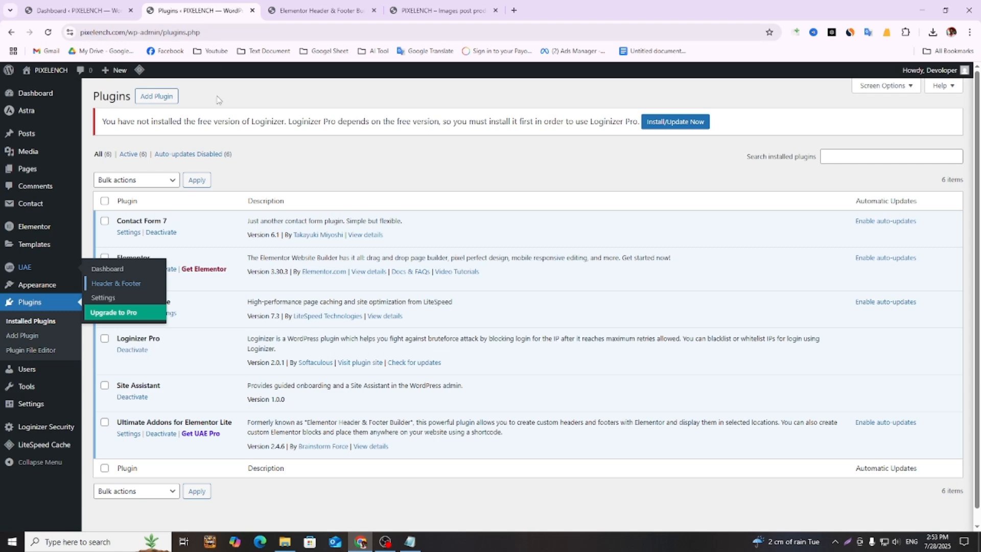
left_click(311, 3)
left_click(224, 13)
left_click(300, 9)
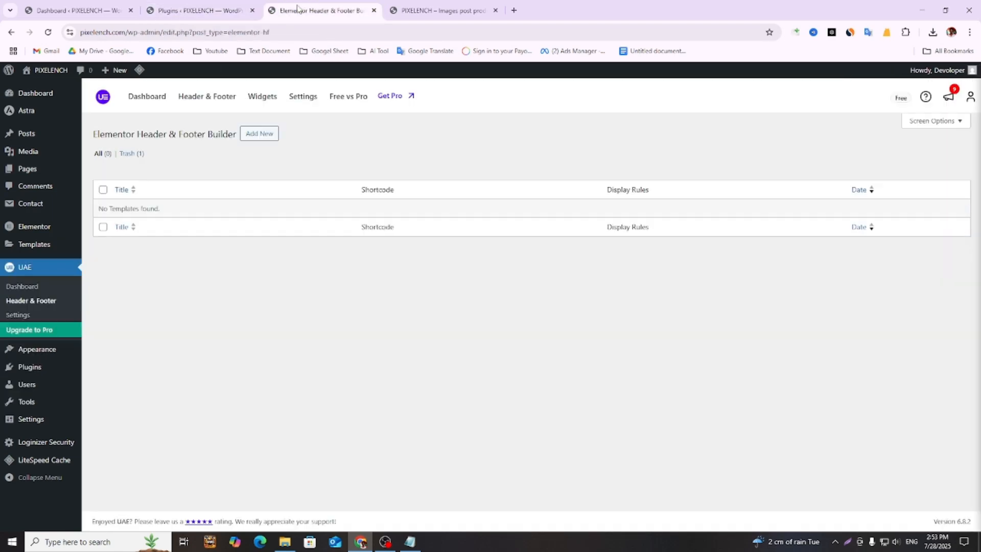
left_click(230, 4)
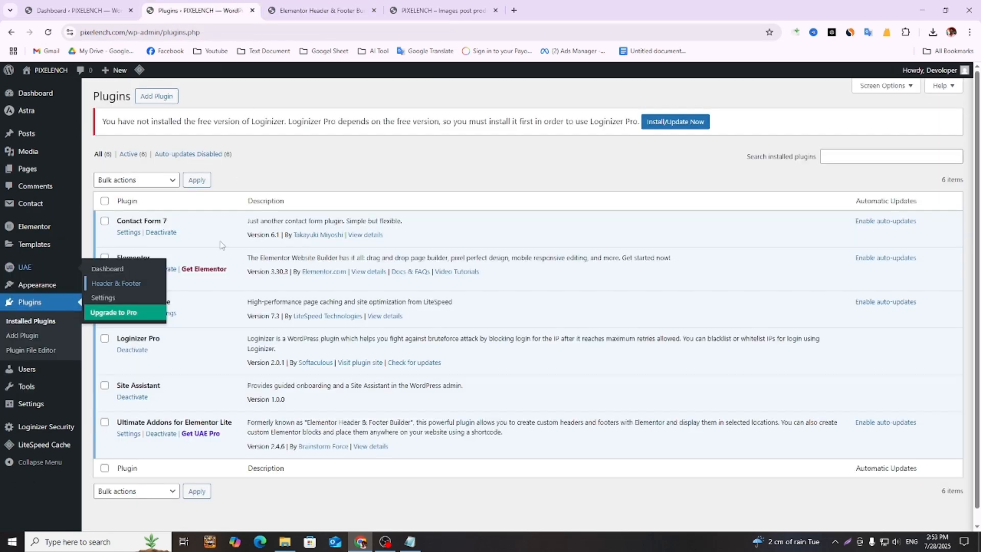
left_click(325, 7)
left_click(439, 9)
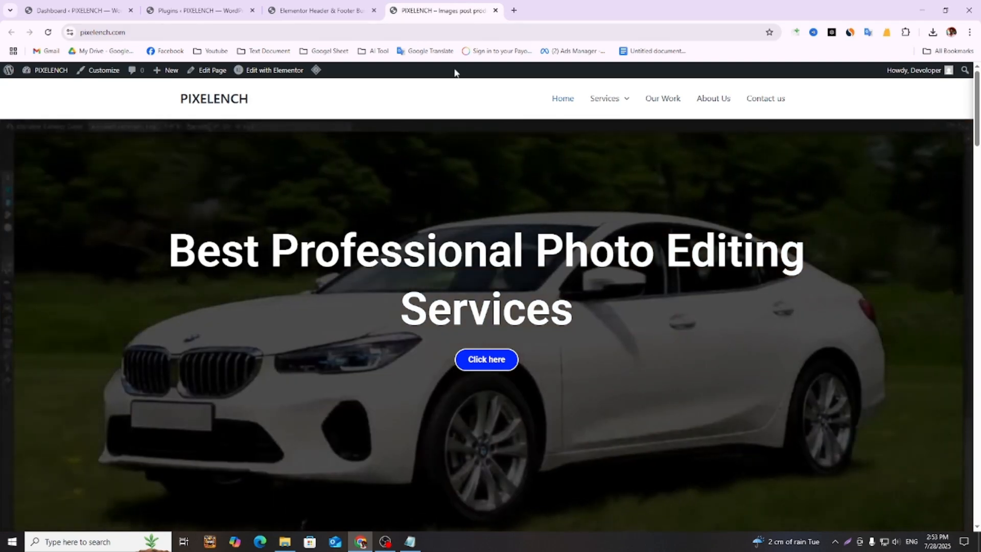
left_click(322, 11)
left_click(439, 11)
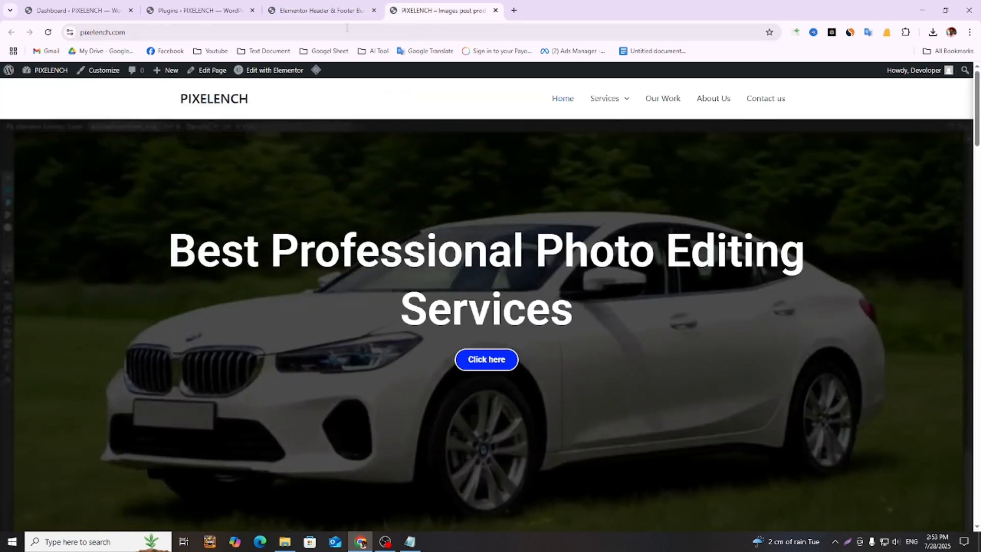
- In the Elementor Header & Footer Builder, add a new template titled "Header" with the template type Header
left_click(295, 6)
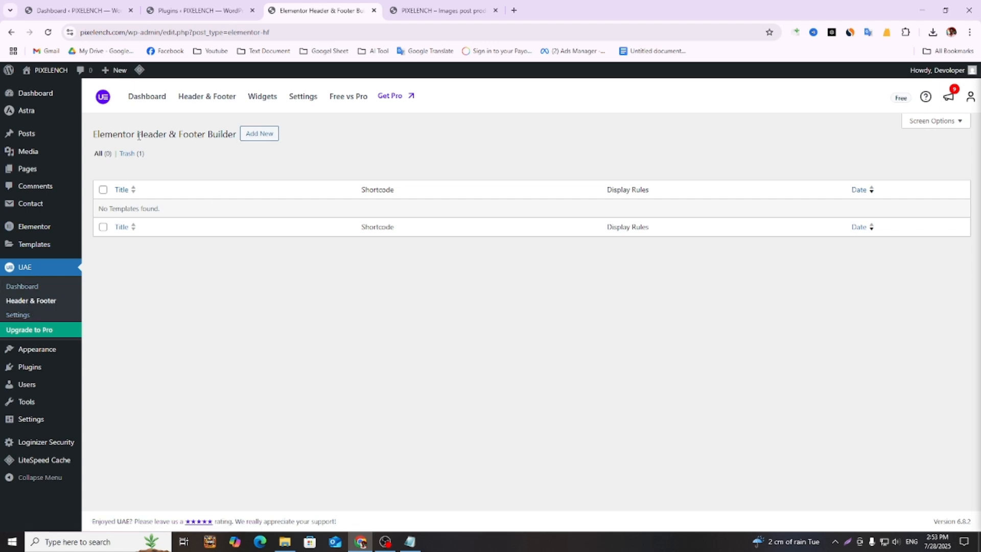
left_click(264, 139)
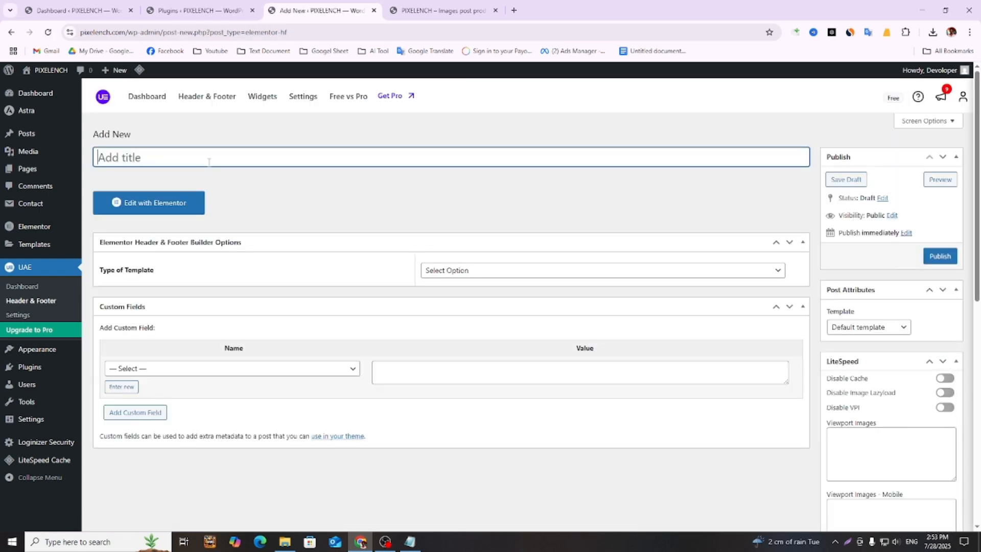
type("Header")
left_click(531, 274)
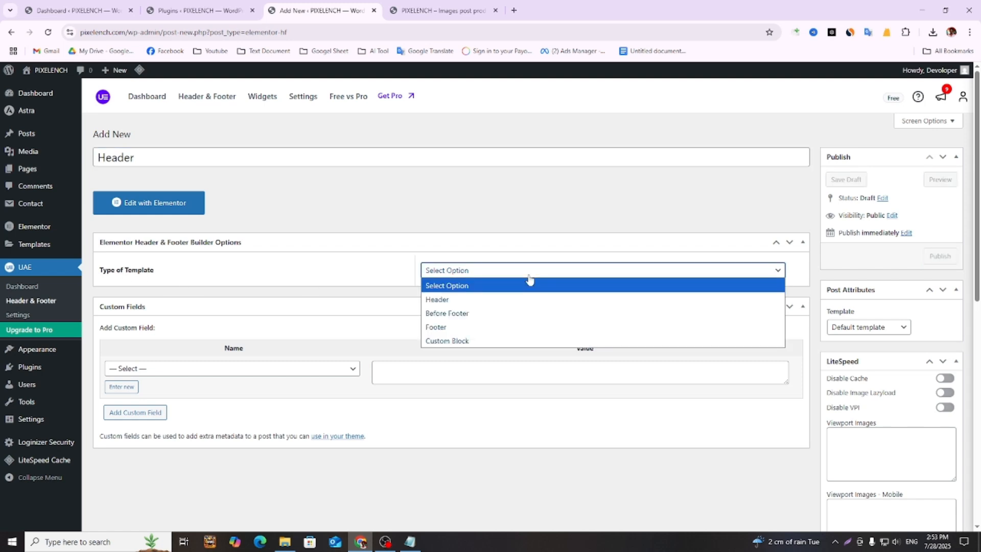
left_click(490, 301)
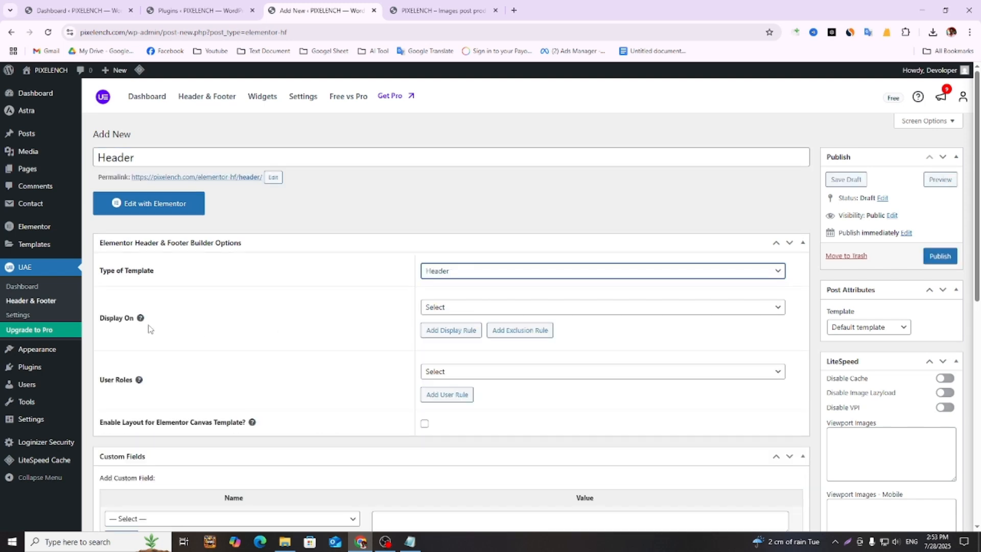
- Set the header template to display on the Entire Website for All user roles and publish it
left_click(477, 310)
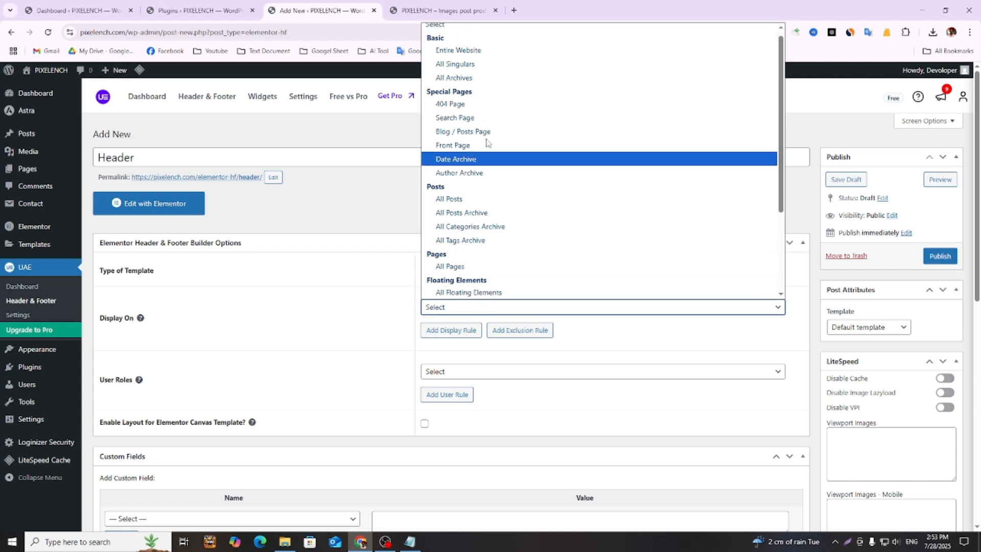
left_click(464, 54)
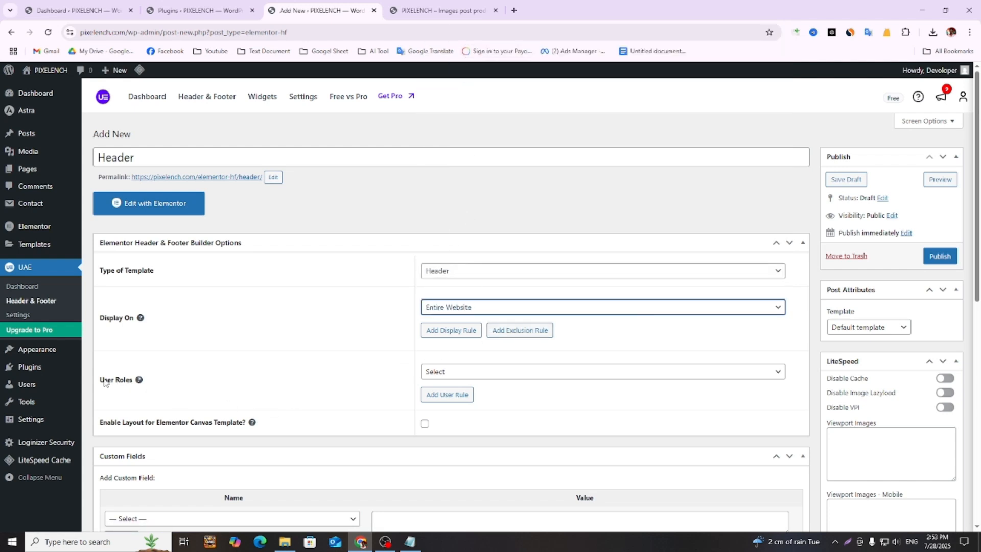
left_click(496, 378)
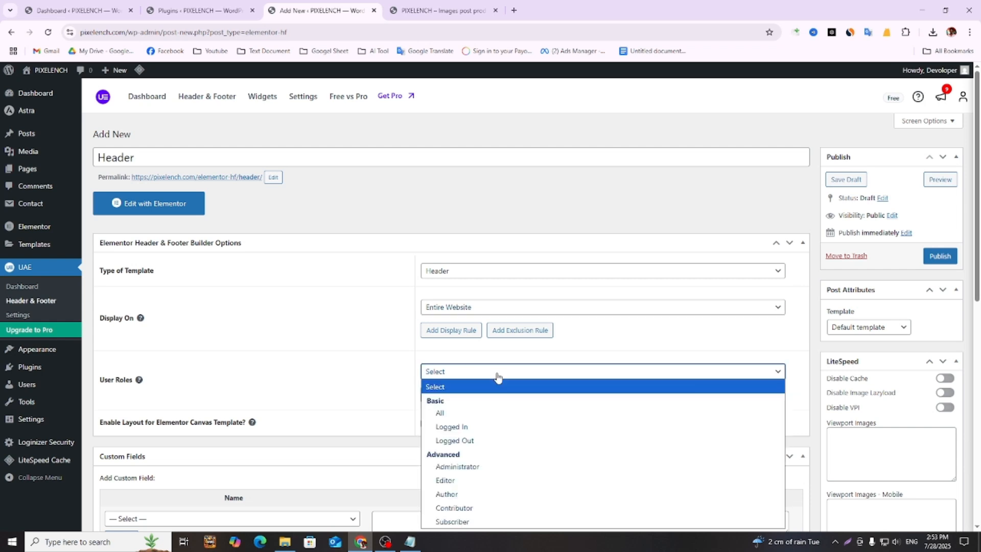
left_click(440, 412)
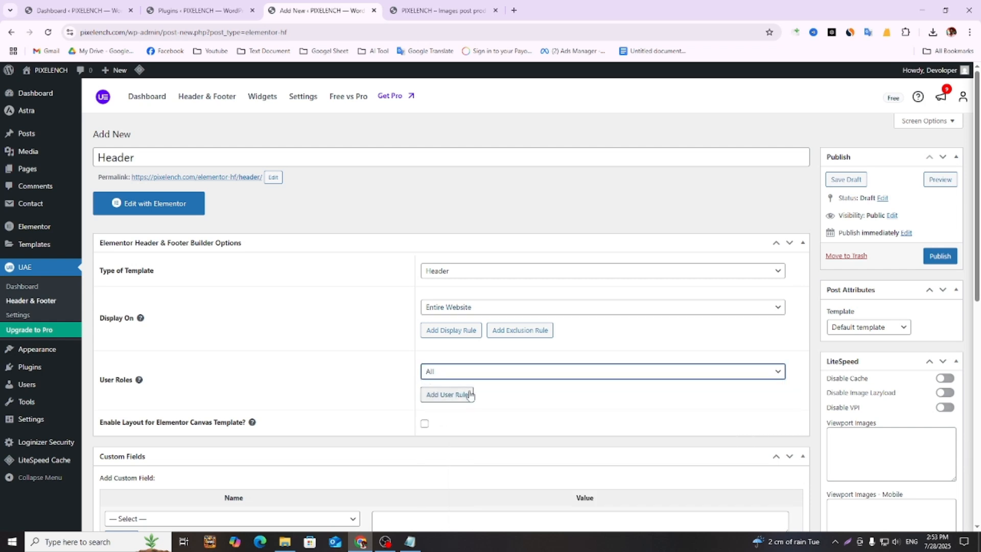
scroll(469, 394, "down", 2)
left_click(937, 157)
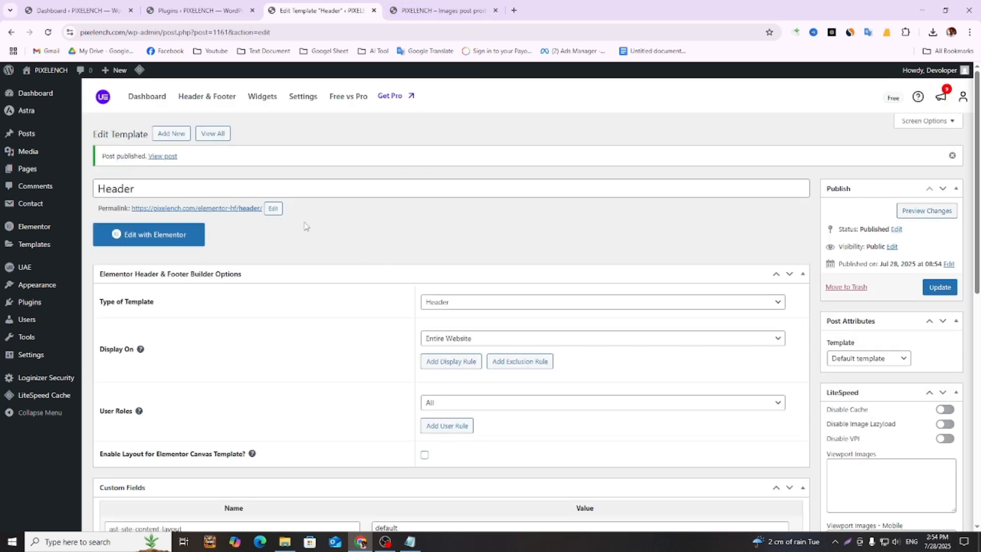
scroll(424, 398, "down", 4)
scroll(214, 350, "down", 2)
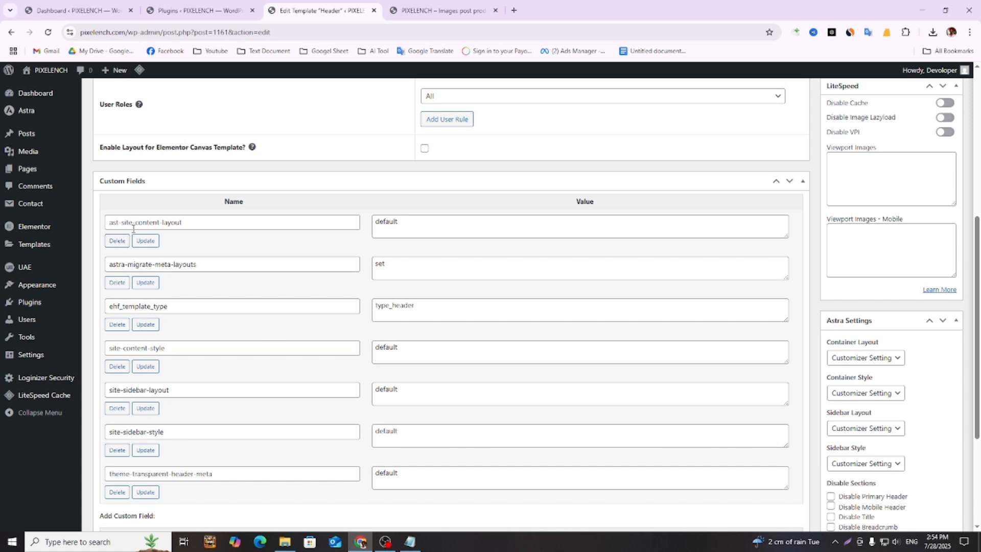
scroll(295, 253, "down", 3)
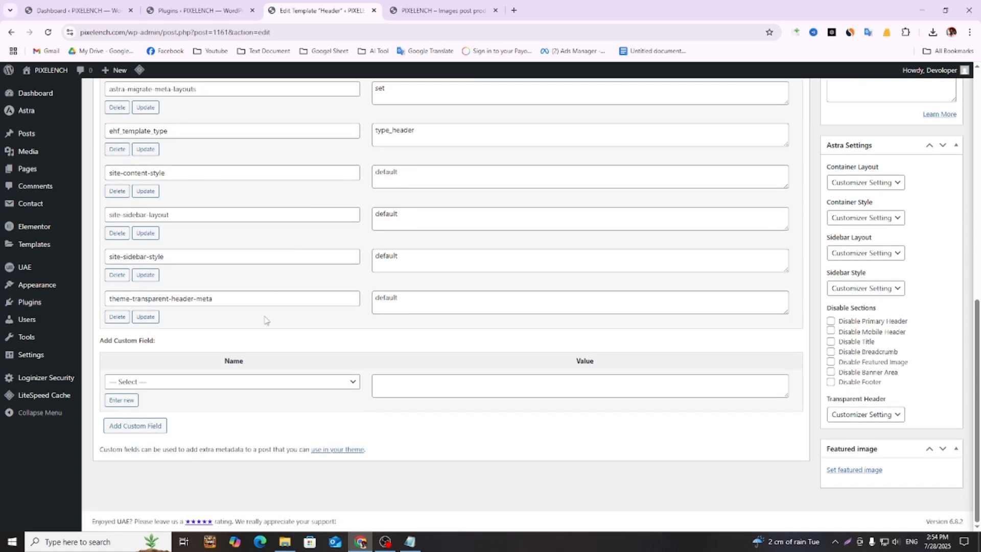
- Open the published Header template in the Elementor editor
left_click(214, 382)
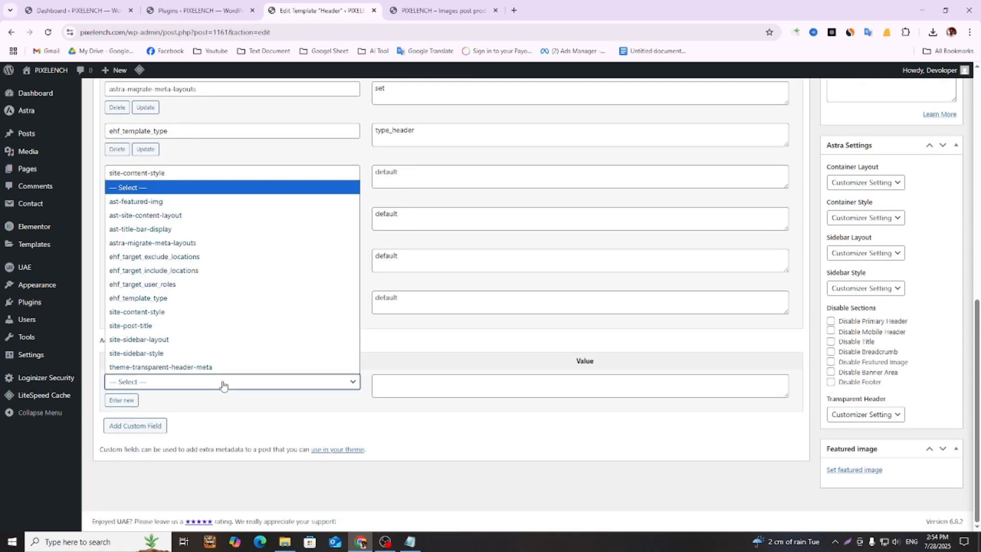
left_click(222, 383)
scroll(425, 346, "up", 7)
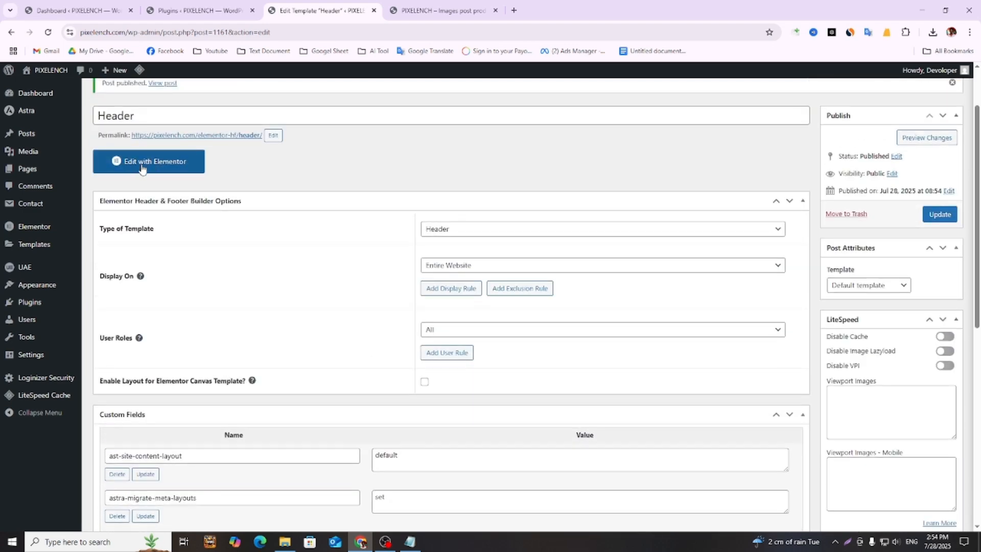
left_click(143, 169)
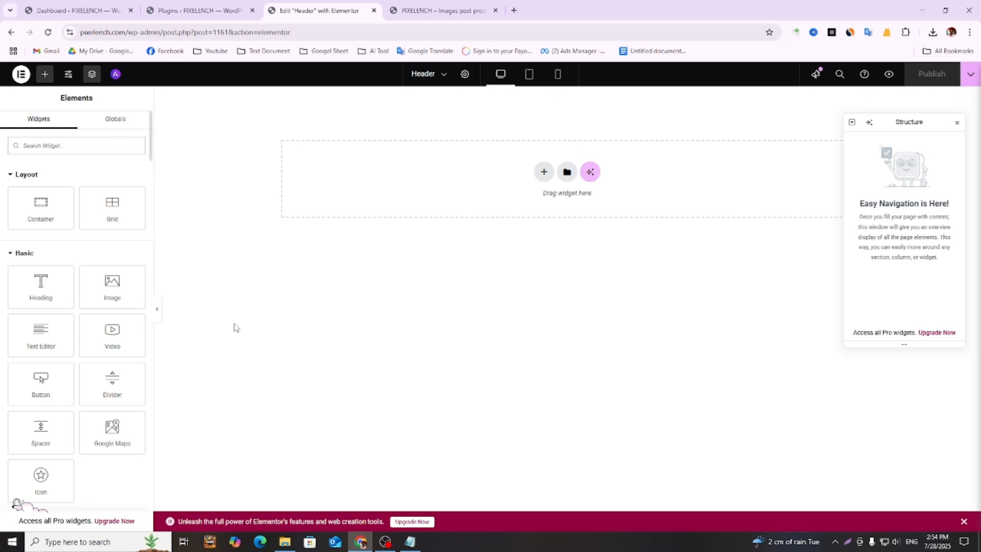
- Switch to the client's requirements file in Notepad and start a header layout line reading "Logo Name" below the existing text
left_click(413, 546)
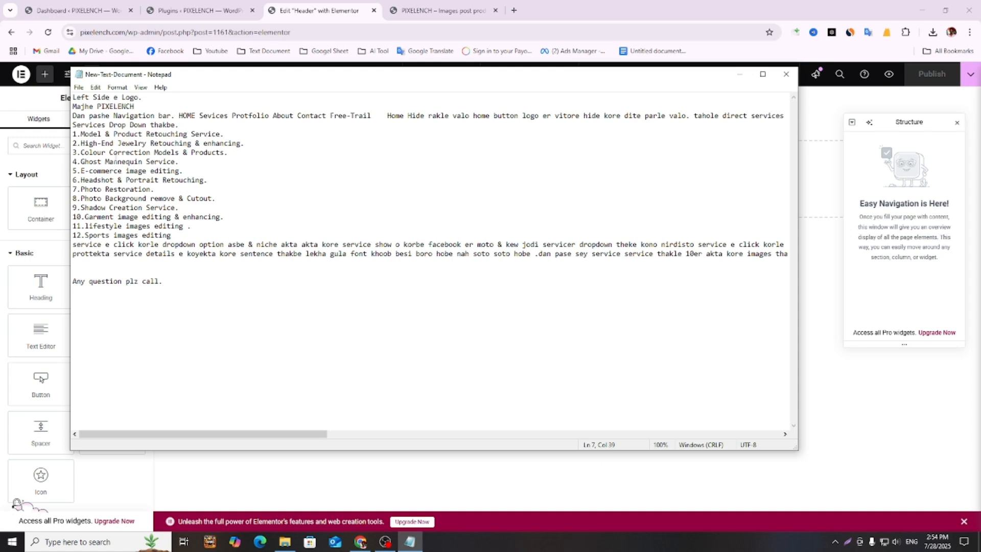
left_click(169, 367)
left_click_drag(122, 97, 137, 100)
left_click(78, 391)
key("Return")
key("Return")
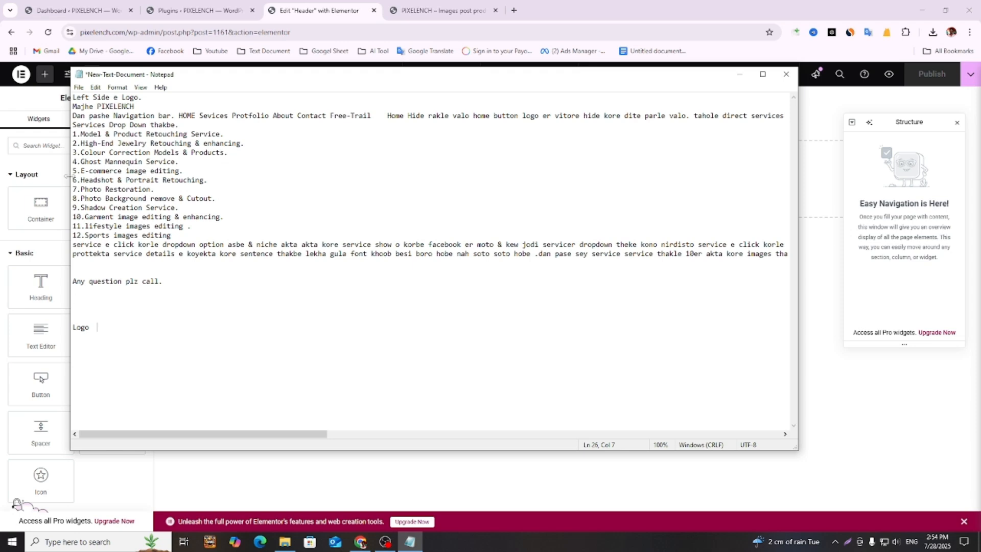
double_click(101, 106)
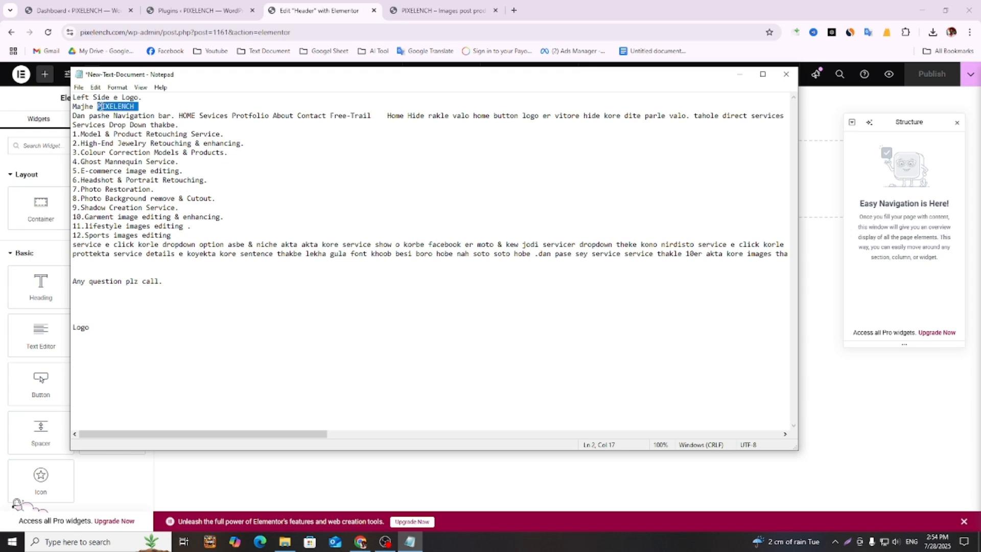
left_click(117, 328)
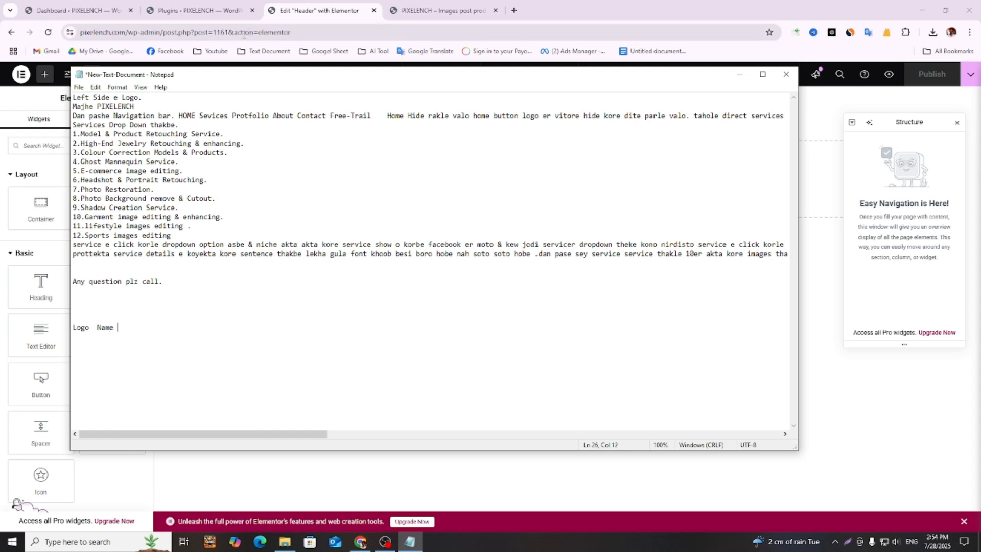
- Append "Navigation Botton" to the layout line, reusing the word Navigation from the requirements, and return to the Elementor editor
left_click_drag(179, 116, 229, 116)
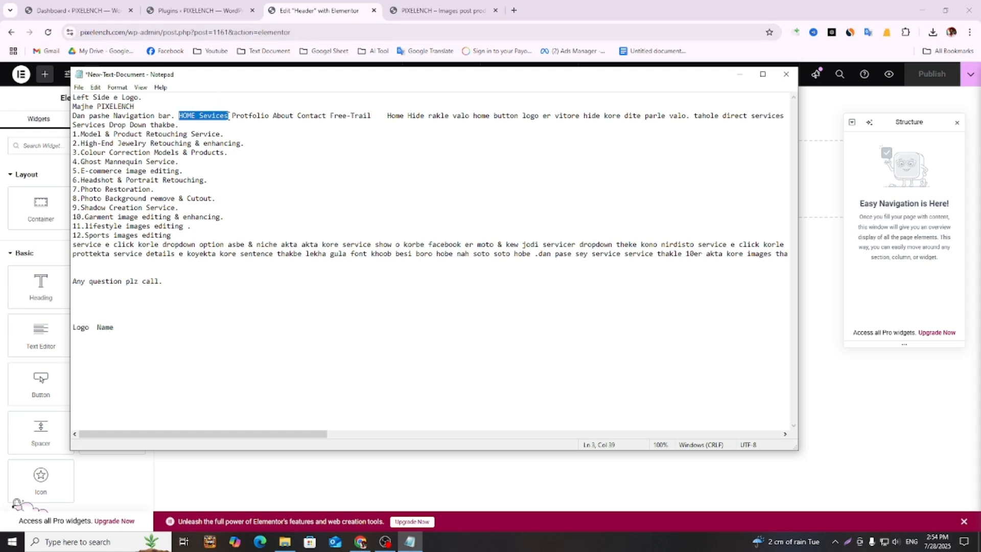
left_click(110, 116)
left_click_drag(113, 115, 172, 115)
key("ctrl+c")
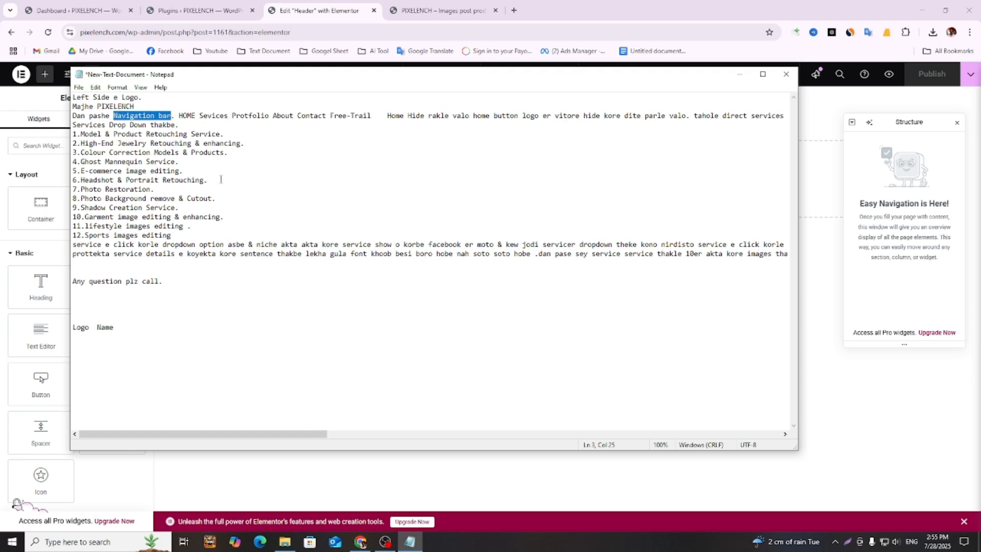
left_click(133, 332)
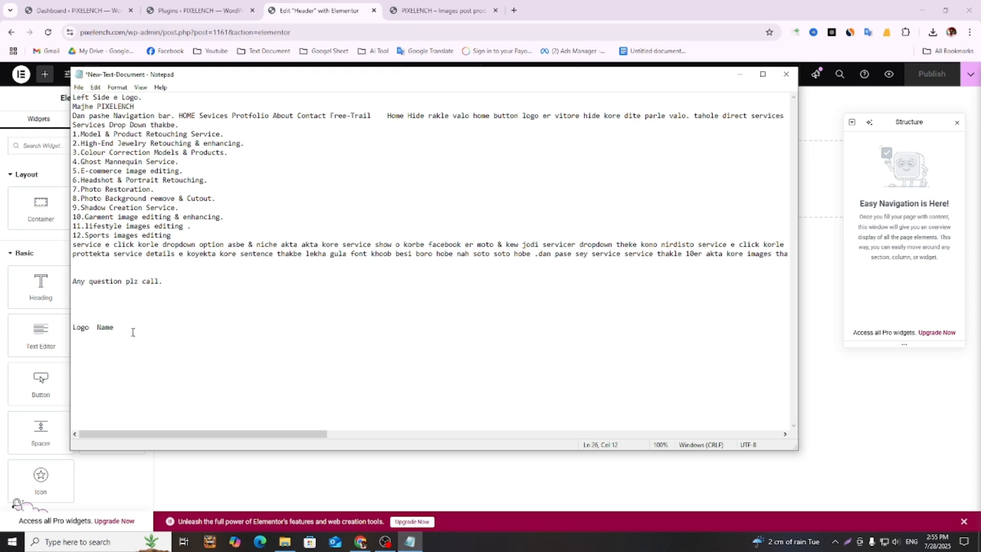
key("ctrl+v")
double_click(172, 330)
left_click(181, 330)
double_click(181, 330)
left_click(180, 330)
double_click(180, 330)
key("BackSpace")
left_click(864, 482)
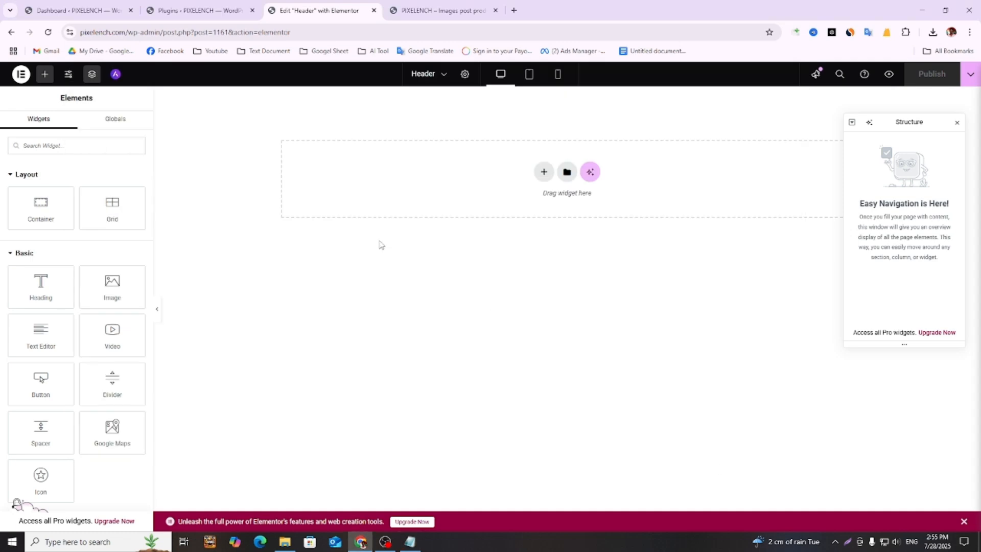
- Capture the PIXELENCH home page header, outline four areas for the planned elements with red rectangles, and discard the capture
left_click(440, 10)
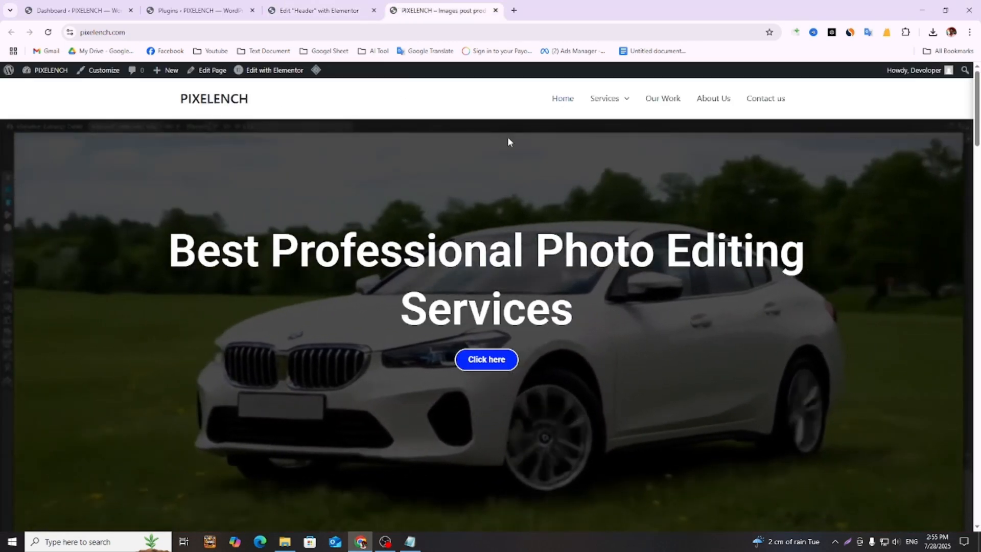
key("Print")
mouse_move(1, 78)
left_mouse_down()
mouse_move(921, 132)
mouse_move(973, 118)
left_mouse_up()
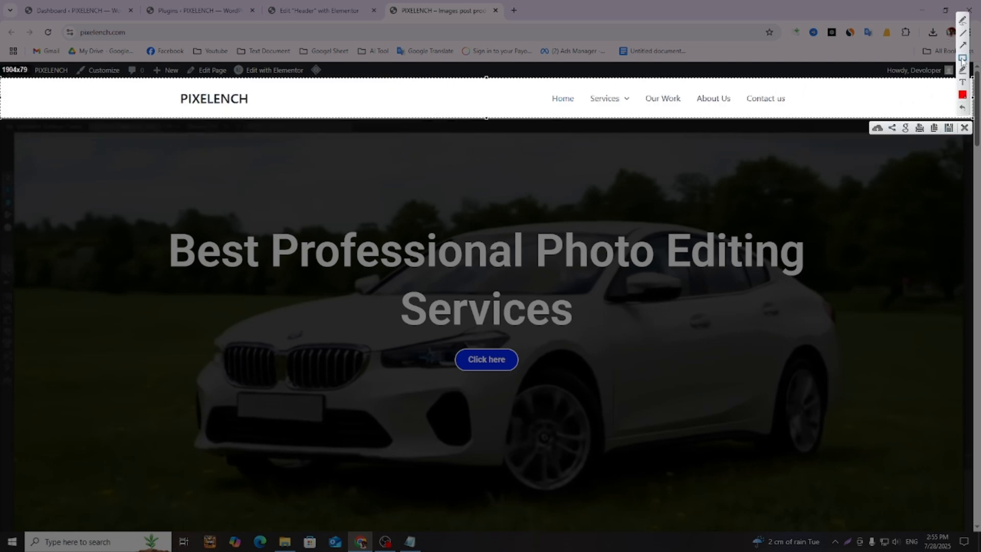
left_click_drag(170, 85, 269, 108)
left_click_drag(550, 87, 801, 111)
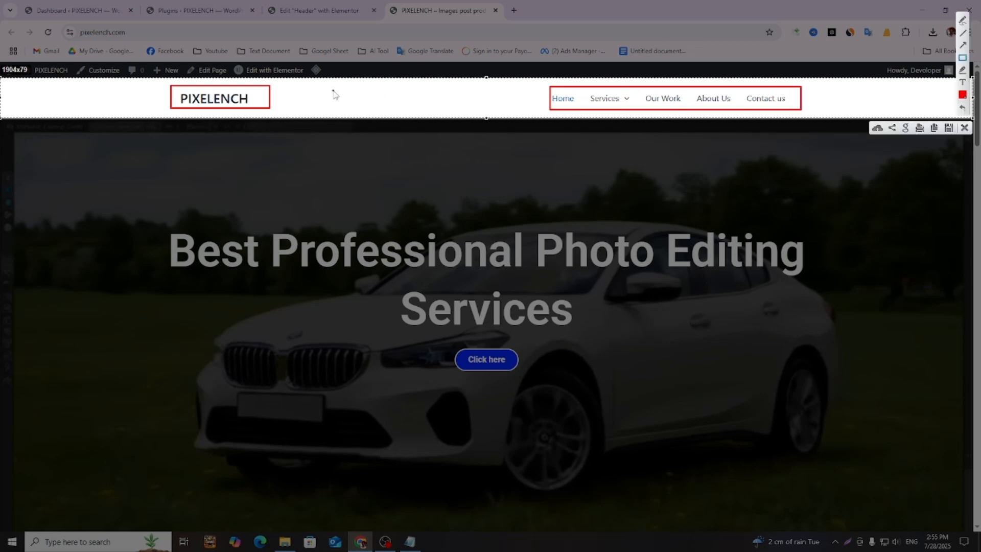
left_click_drag(332, 86, 465, 109)
left_click_drag(859, 85, 954, 110)
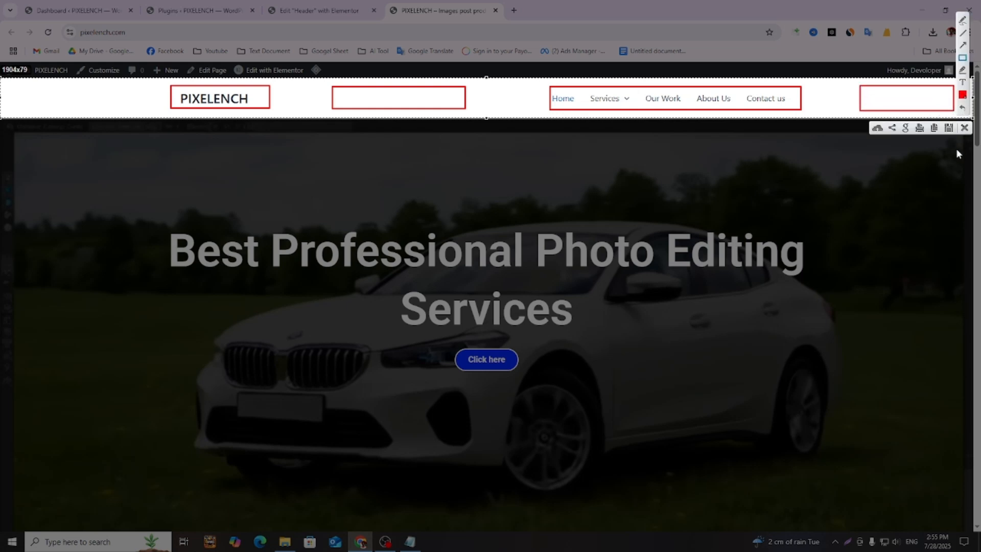
left_click(964, 128)
- Add a flexbox container to the Header template, set its content width to Full Width and publish the template
left_click(305, 7)
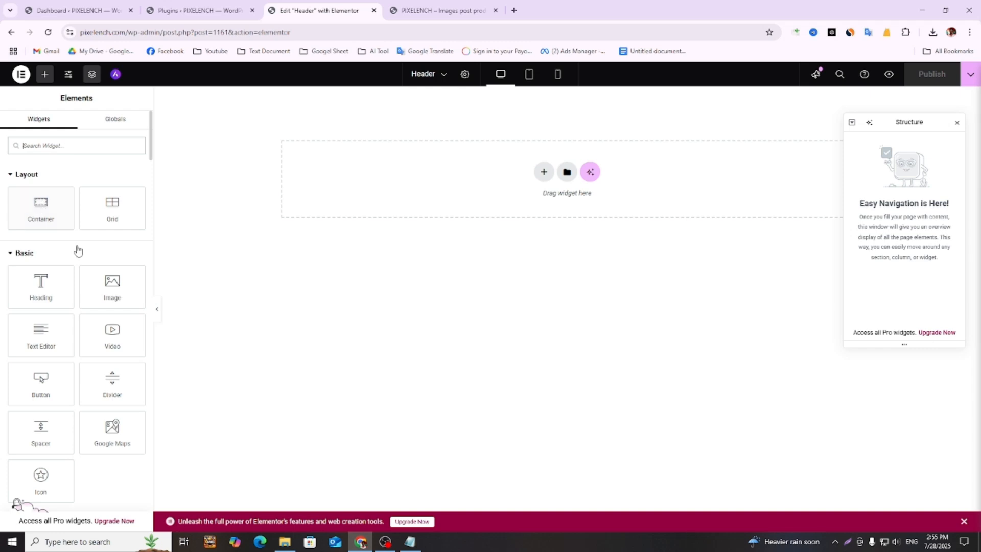
left_click(51, 212)
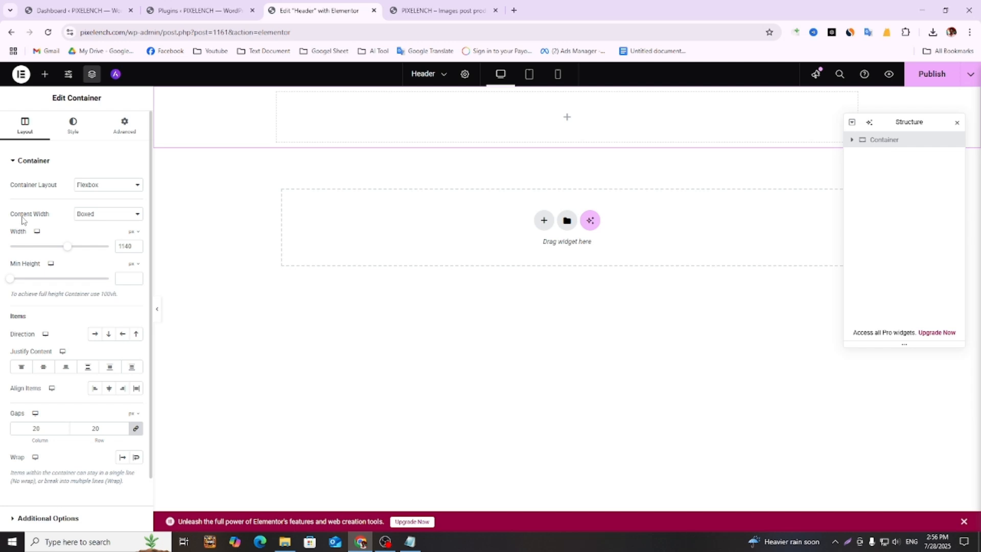
left_click(103, 216)
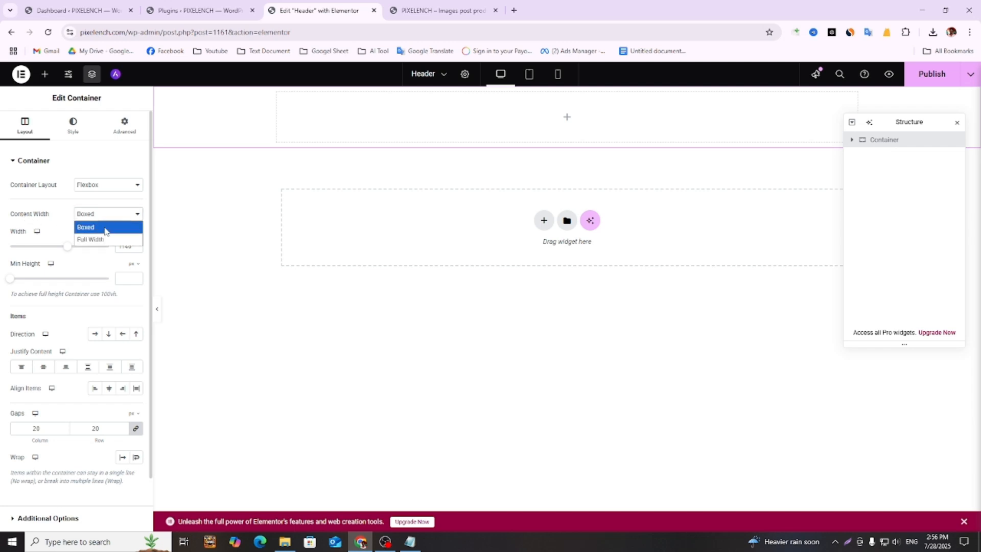
left_click(105, 240)
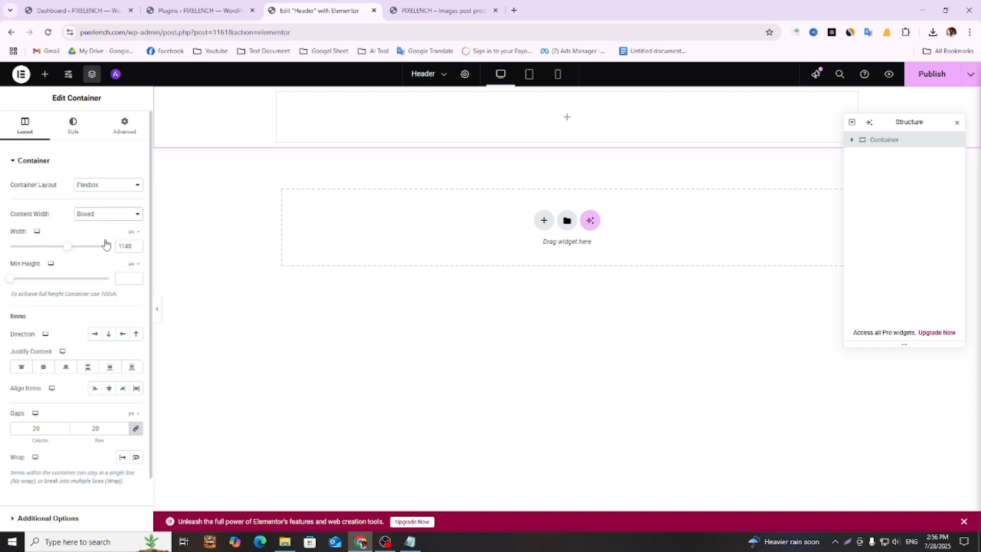
left_click(931, 78)
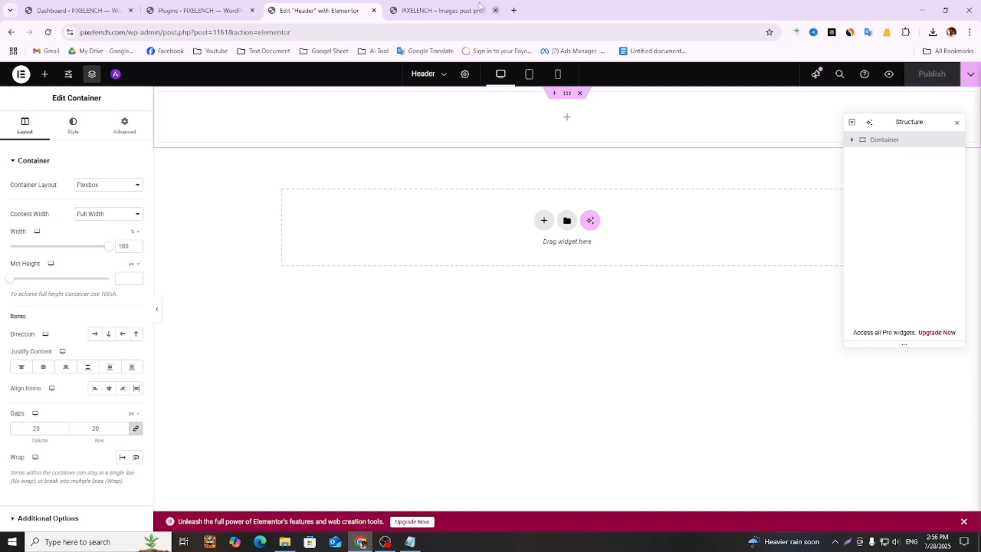
- Reload the PIXELENCH home page to check the published header, and reread the layout line in the Notepad requirements file
left_click(439, 11)
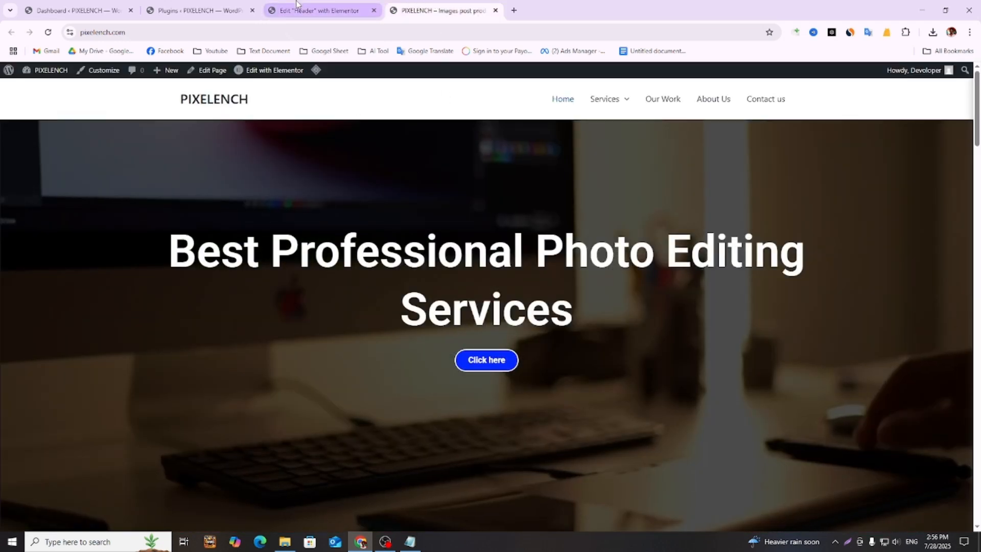
left_click(320, 10)
left_click(433, 7)
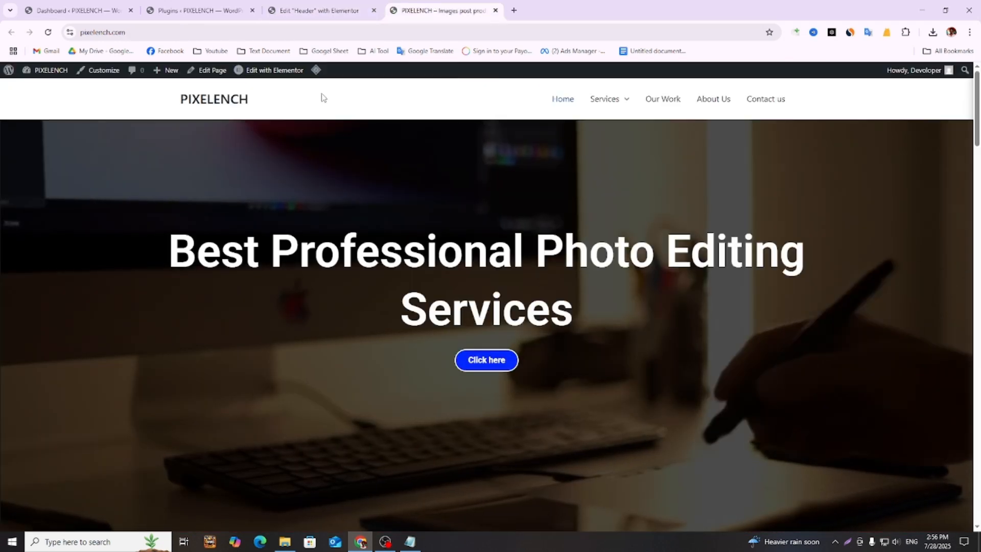
left_click(330, 4)
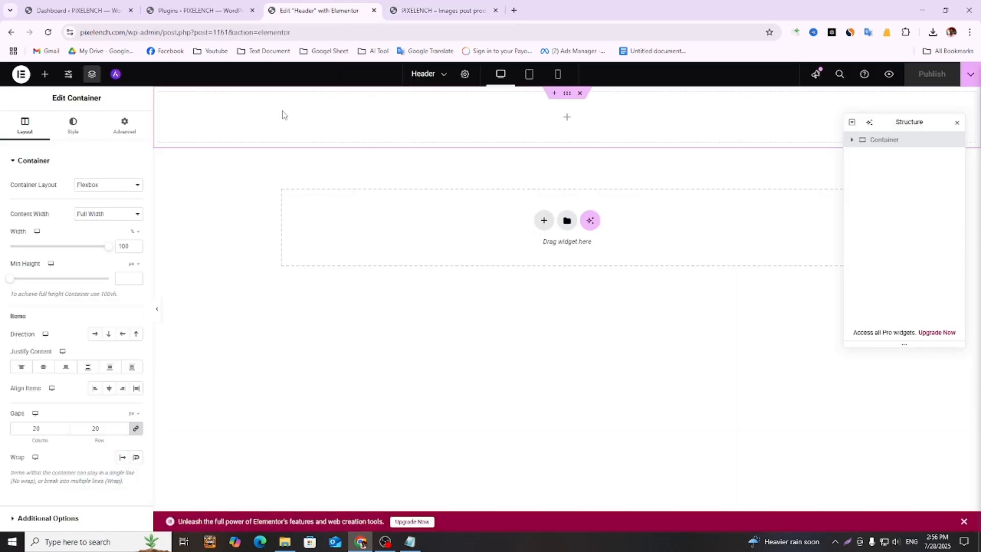
left_click(417, 11)
left_click(346, 6)
left_click(426, 3)
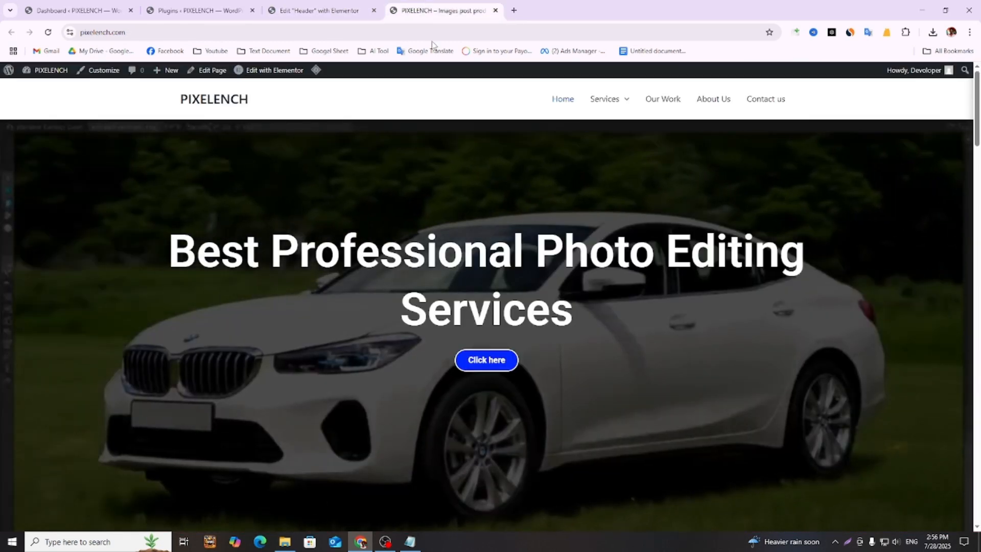
left_click(49, 32)
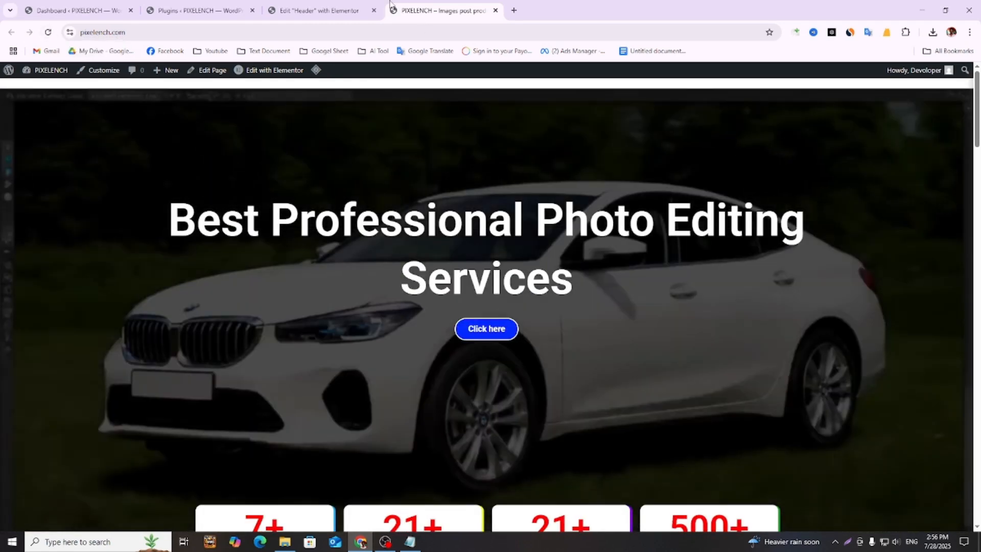
left_click(299, 4)
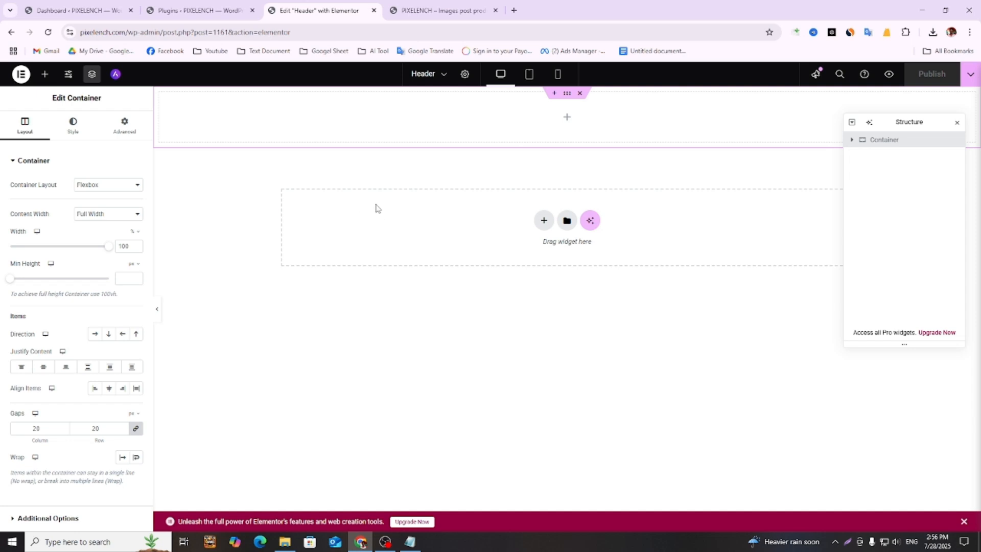
left_click(210, 9)
left_click(322, 10)
left_click(410, 542)
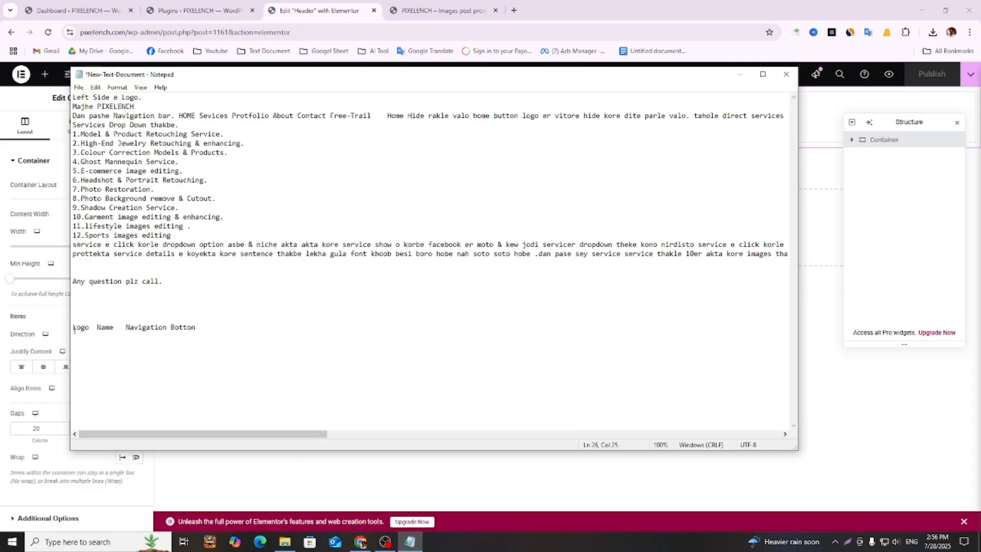
left_click(434, 9)
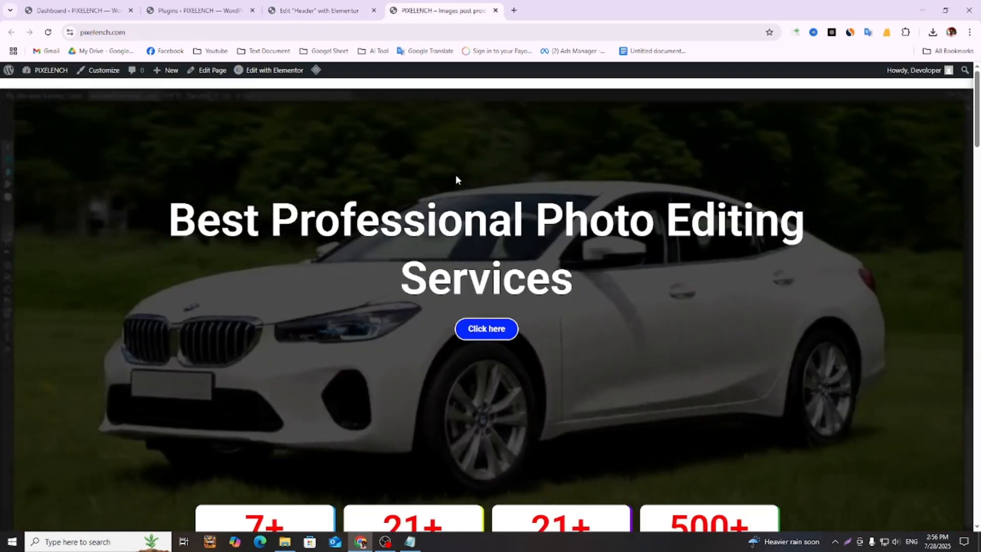
left_click(340, 7)
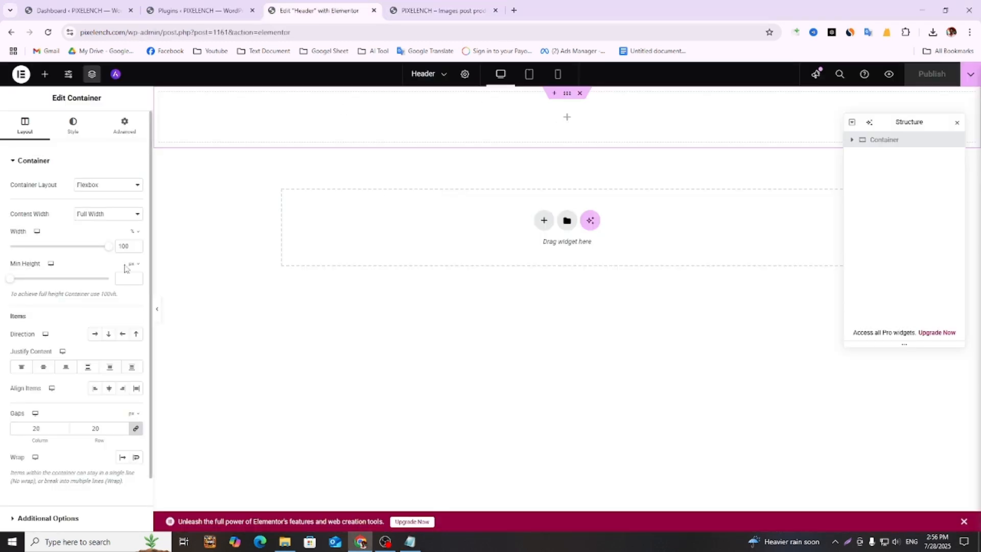
- Nest a container inside the full-width container and duplicate it three times to get four inner containers
left_click(44, 75)
left_click_drag(42, 214, 344, 127)
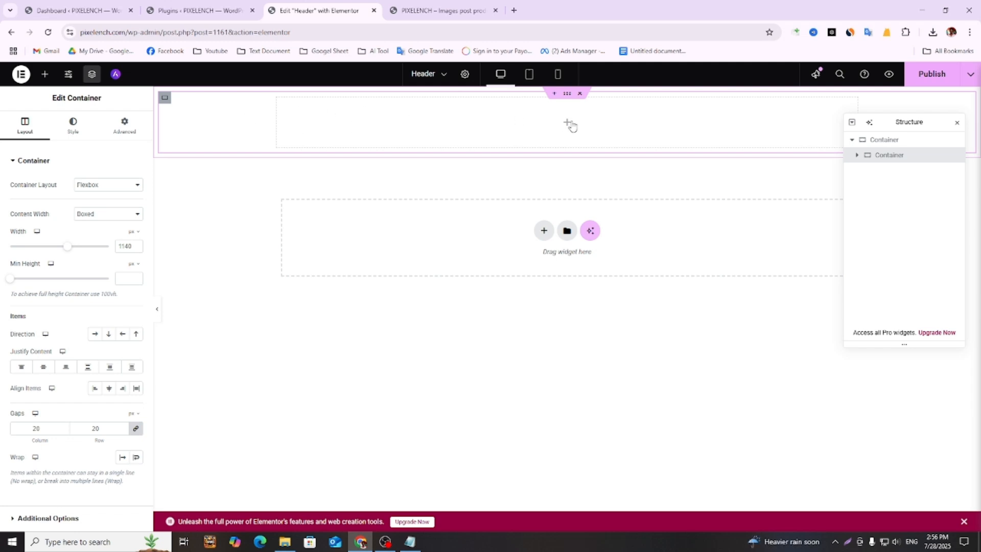
right_click(168, 101)
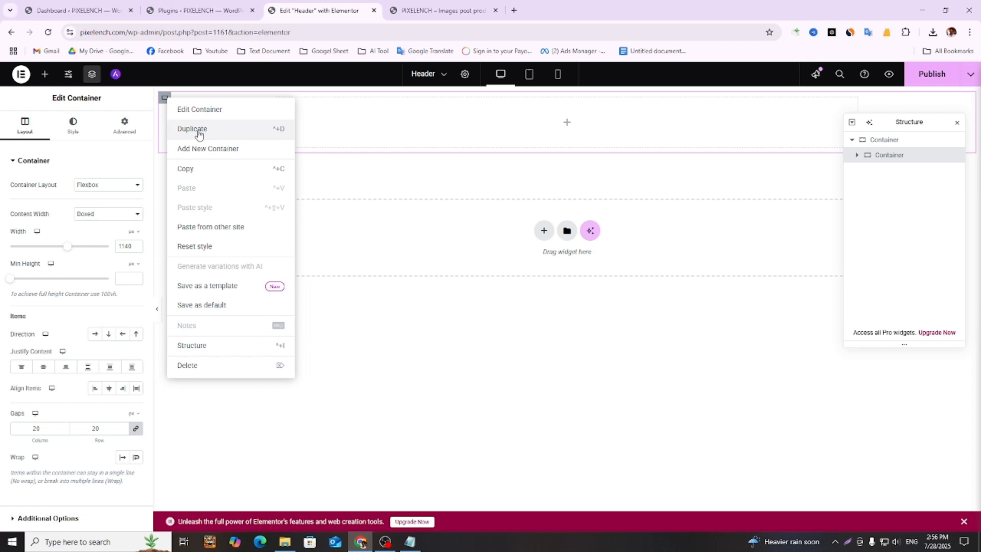
left_click(200, 135)
right_click(165, 98)
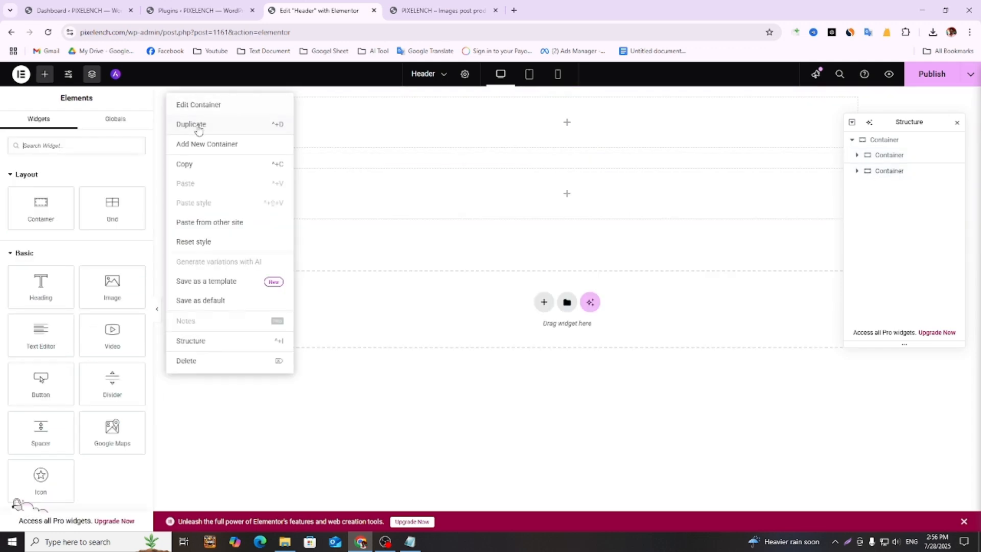
left_click(210, 124)
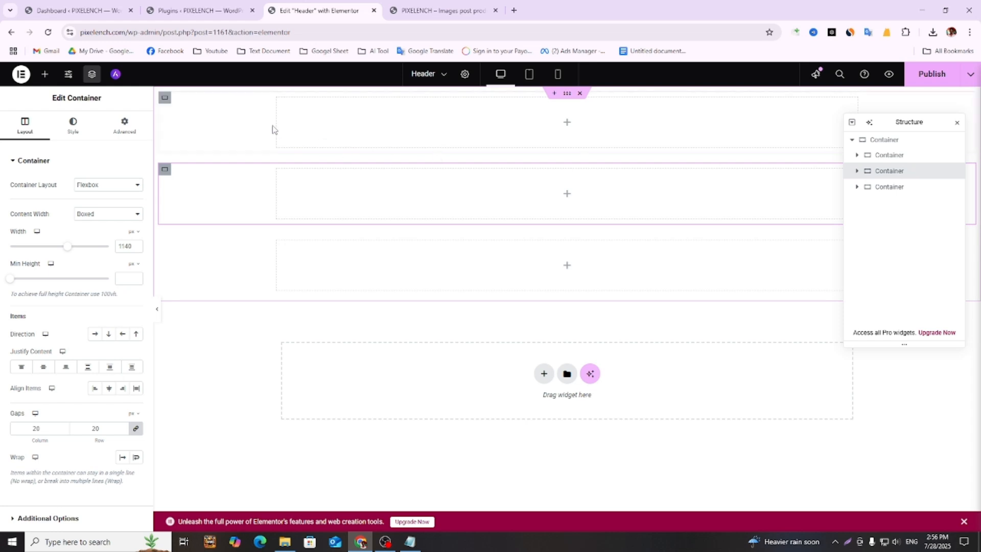
right_click(165, 97)
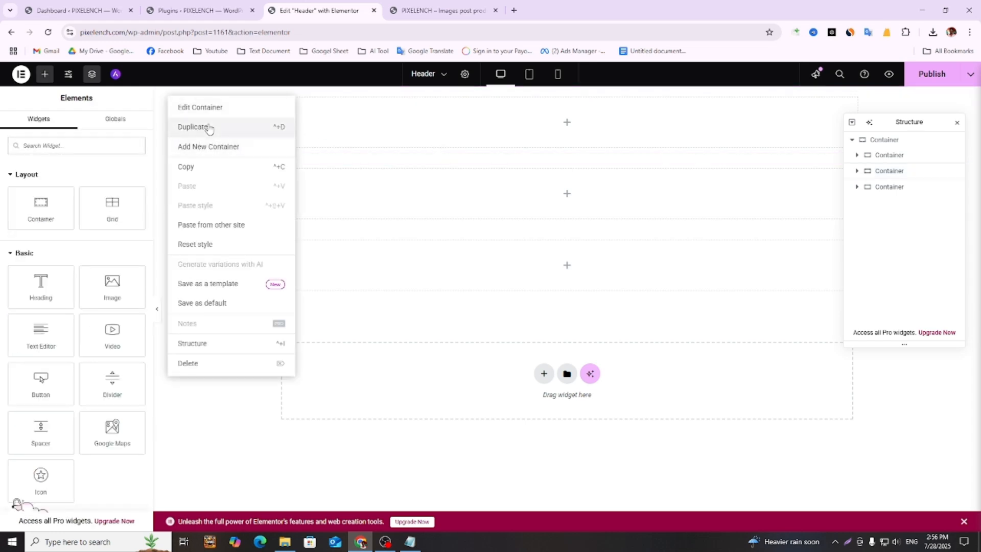
left_click(200, 127)
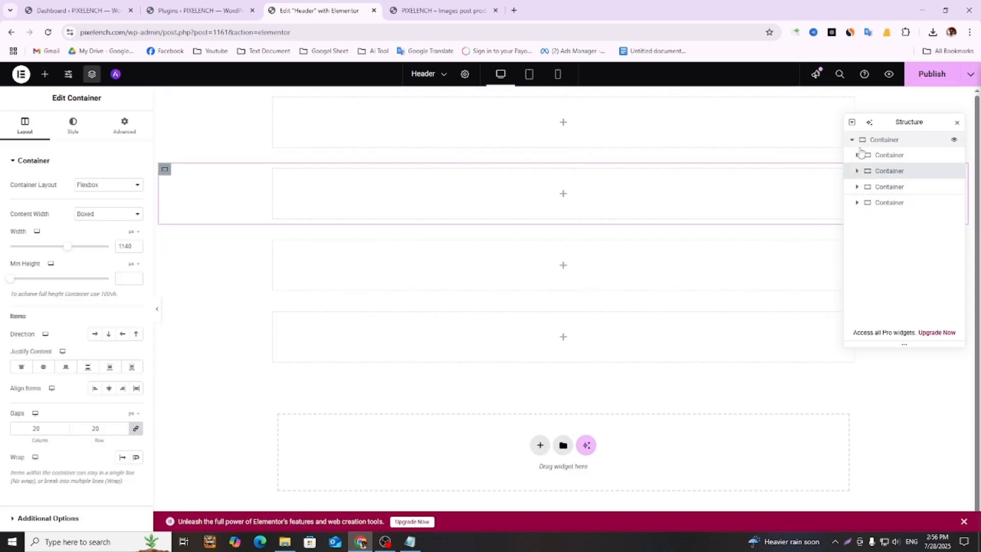
- Rename the first inner container in the structure as Logo and the second as Name, copying the latter from the Notepad file
double_click(884, 156)
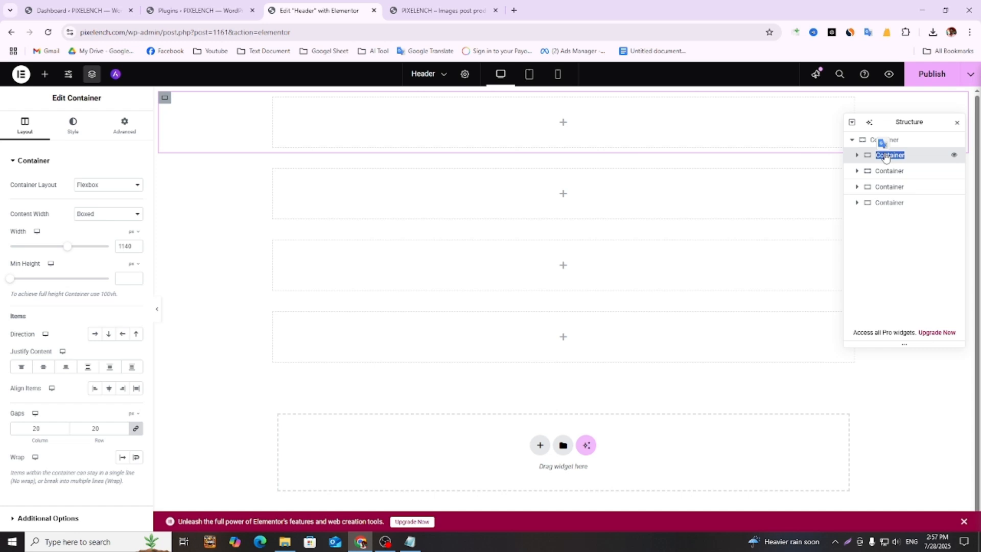
type("Logo")
left_click(410, 542)
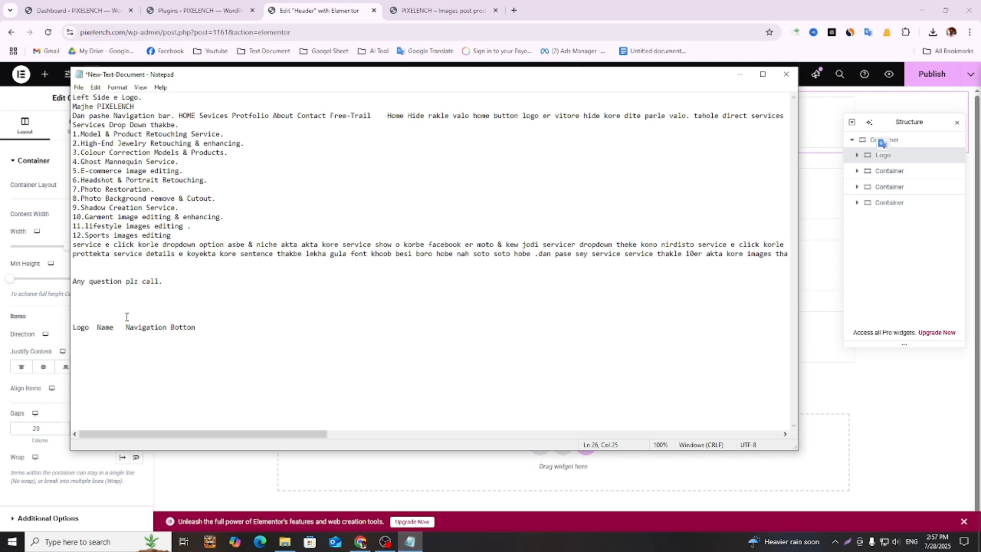
double_click(102, 329)
key("ctrl+c")
double_click(889, 173)
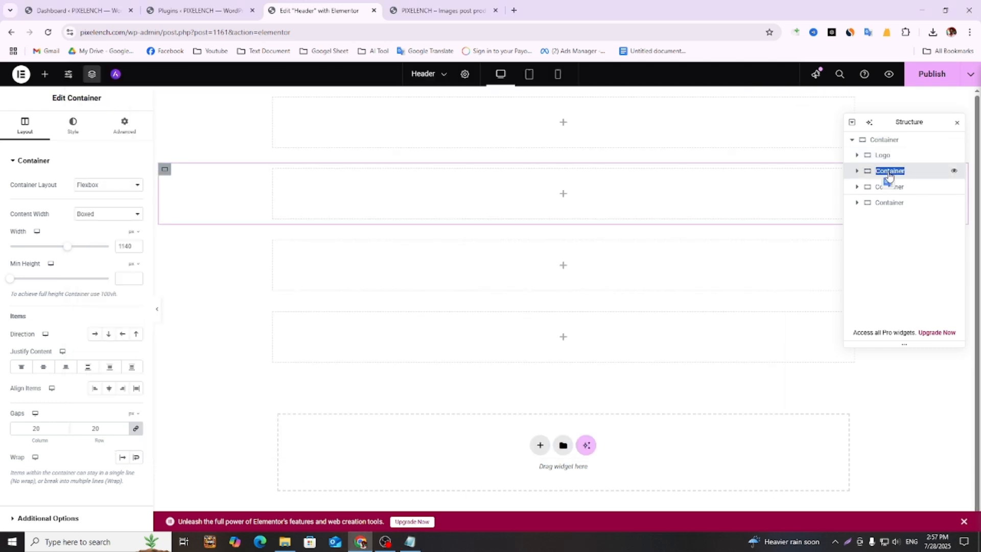
key("ctrl+v")
- Rename the third inner container as Navigation Bar, copying the word Navigation from the Notepad layout line
left_click(410, 541)
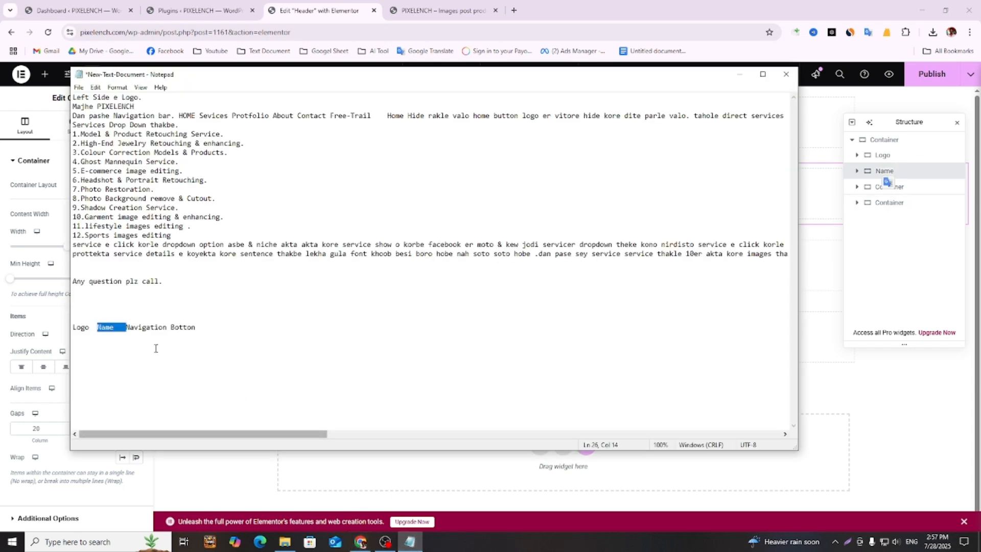
left_click(143, 327)
double_click(143, 327)
right_click(144, 328)
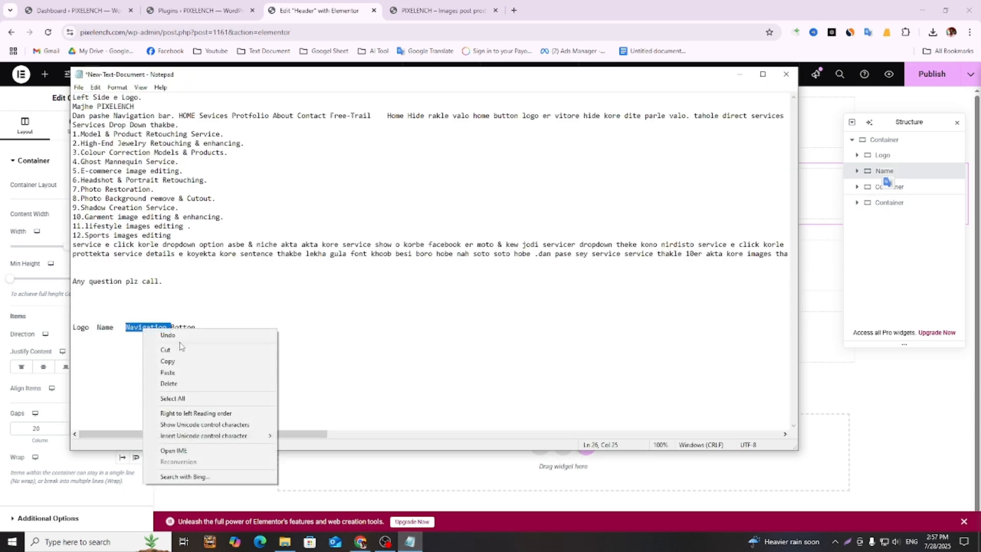
left_click(153, 360)
double_click(894, 187)
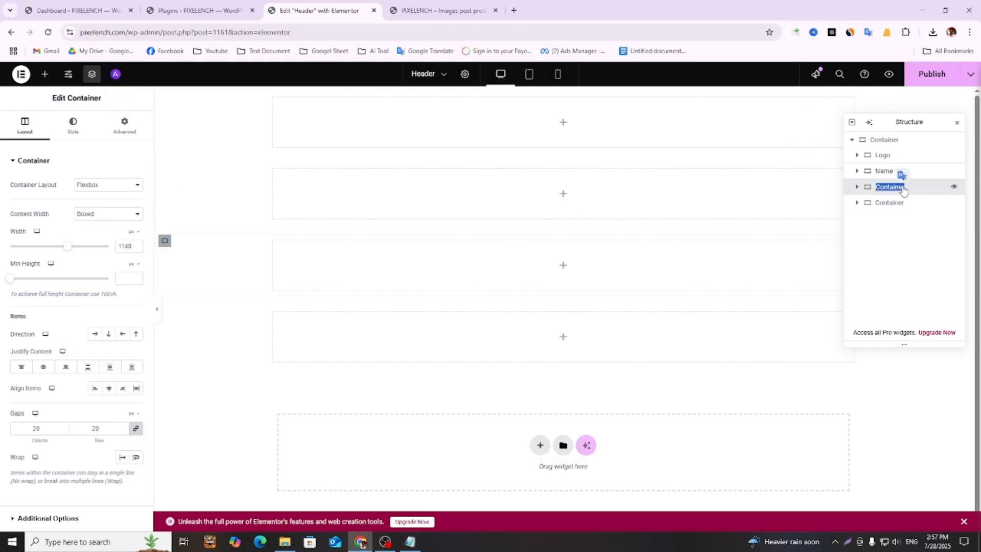
key("ctrl+v")
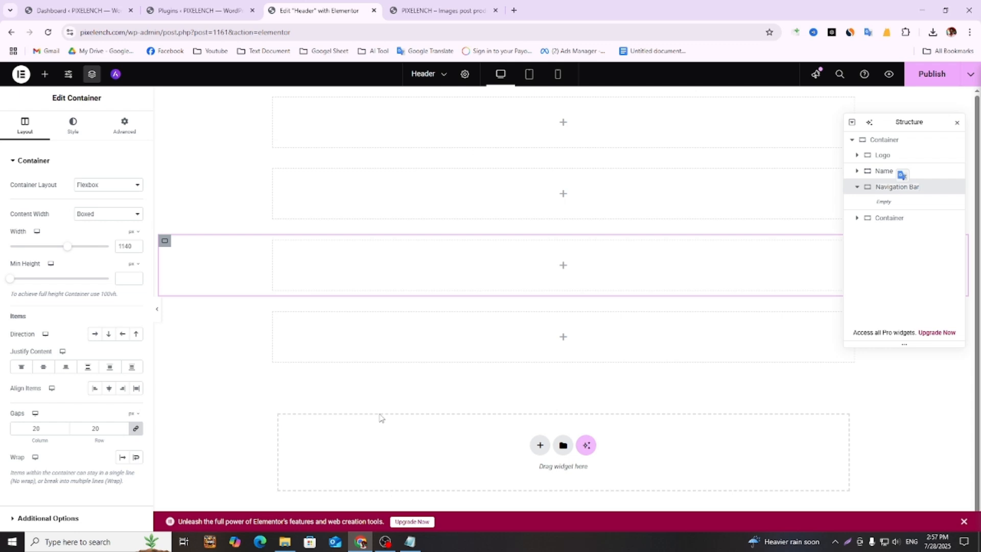
- Rename the fourth inner container as Botton with the word copied from Notepad, and collapse the Navigation Bar entry in the structure
left_click(420, 544)
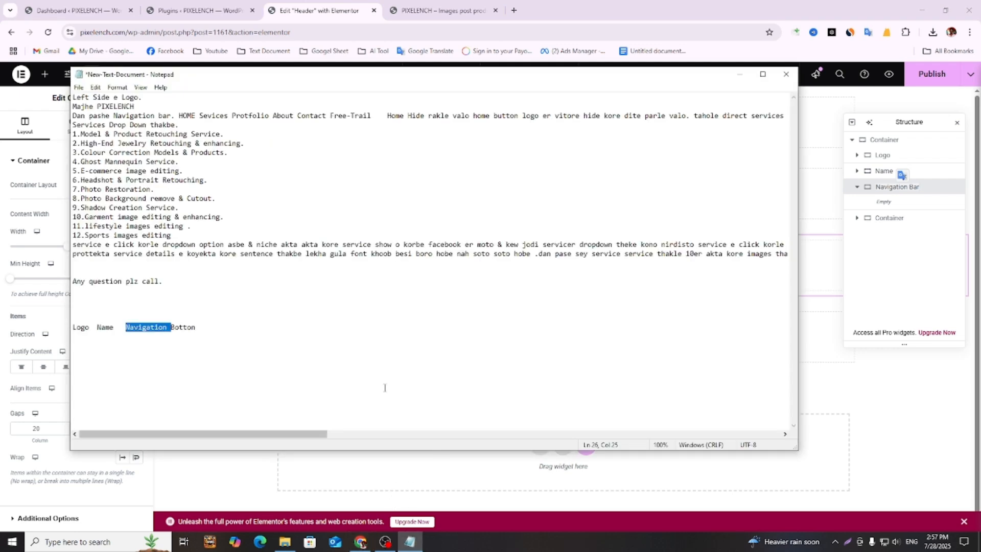
double_click(178, 326)
right_click(179, 325)
left_click(276, 360)
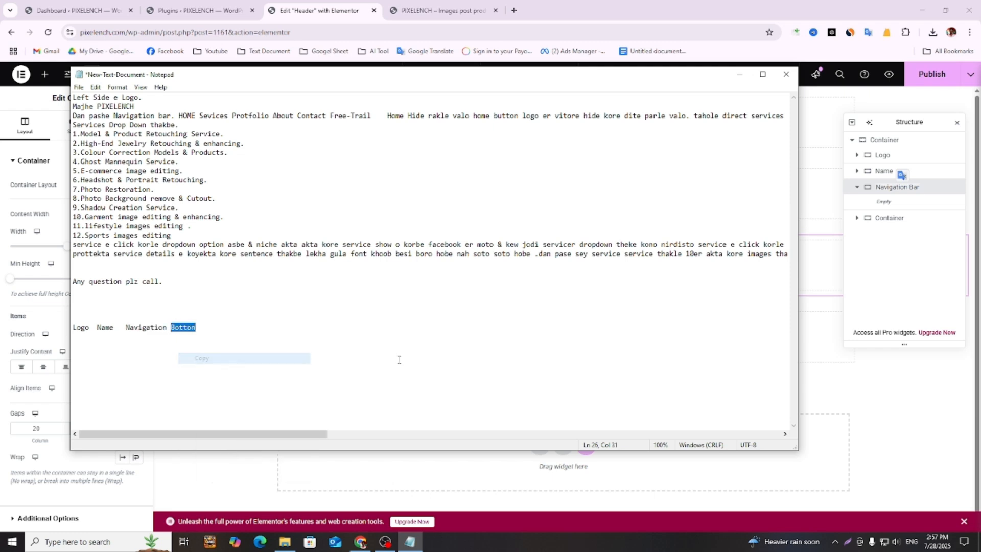
left_click(887, 217)
double_click(889, 218)
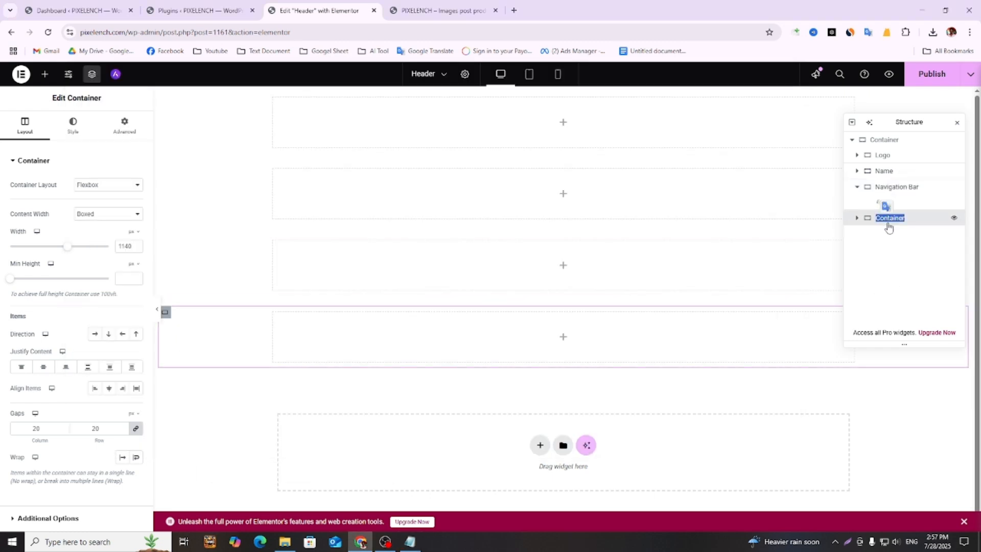
key("ctrl+v")
key("Return")
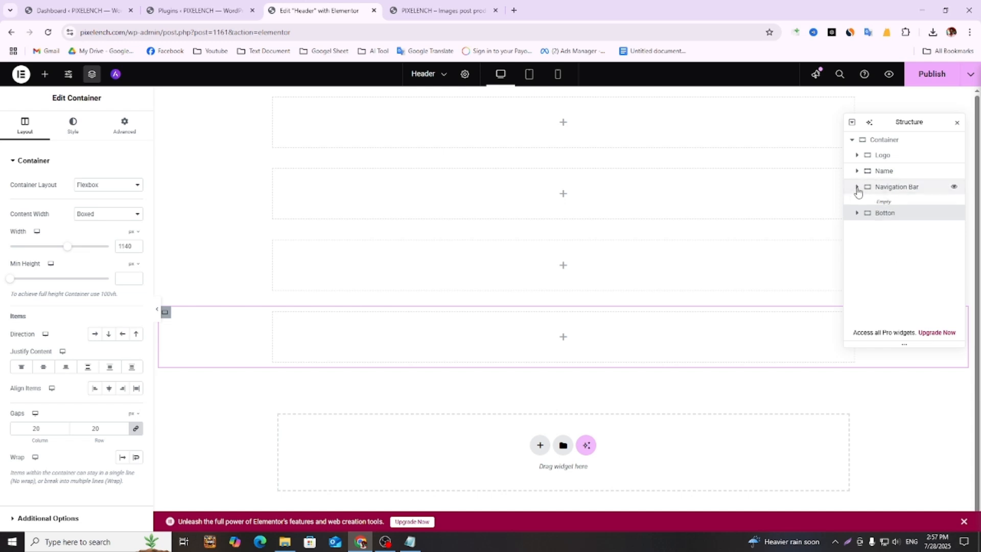
left_click(857, 187)
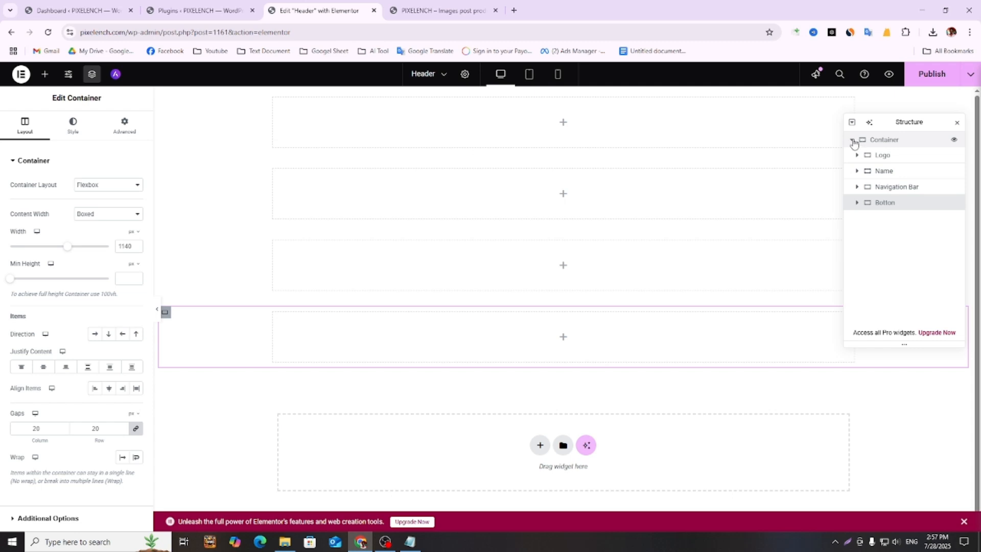
- Rename the outer container as Heder and set its items' direction to a horizontal row, keeping its width at 100%
left_click(883, 140)
double_click(886, 141)
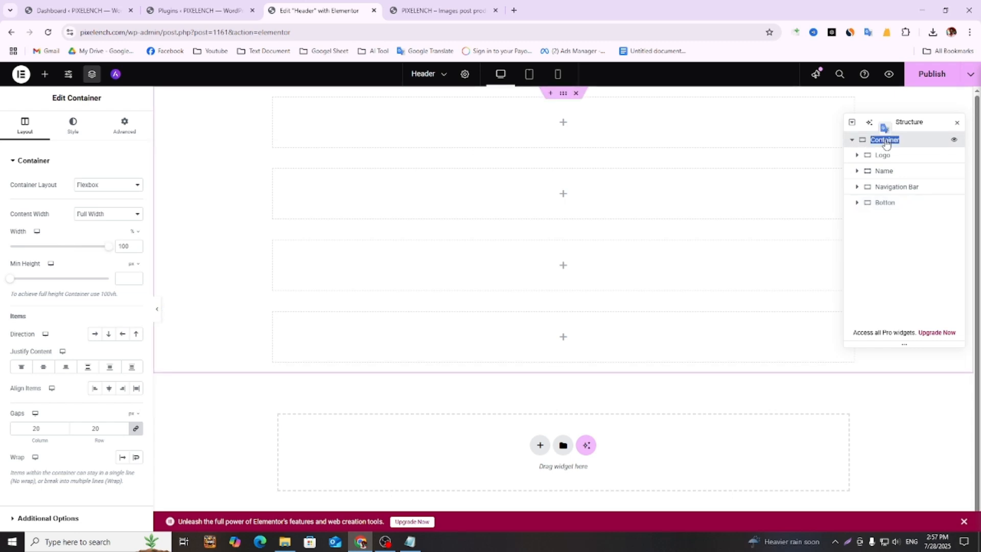
type("Header")
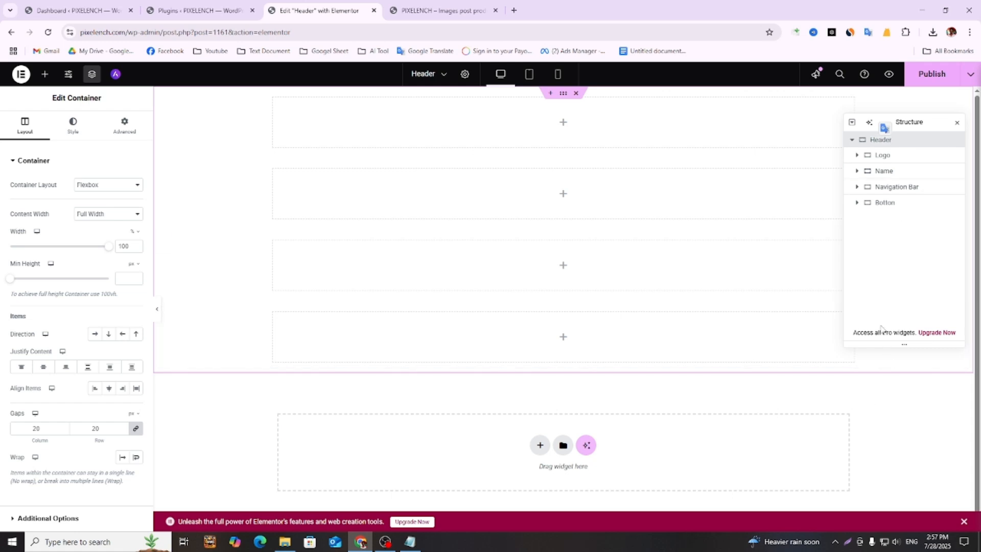
double_click(889, 140)
left_click(882, 139)
double_click(882, 139)
left_click(881, 140)
key("BackSpace")
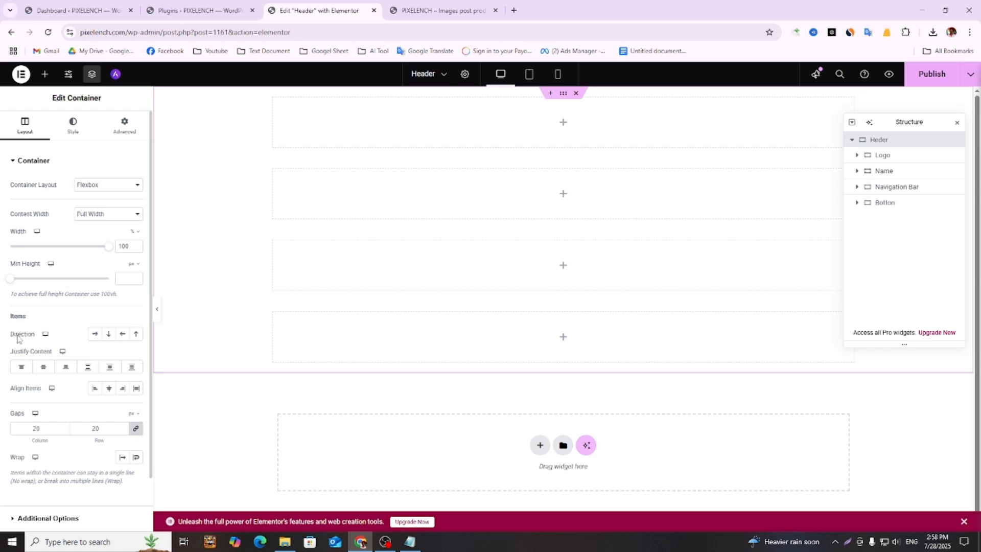
left_click(93, 335)
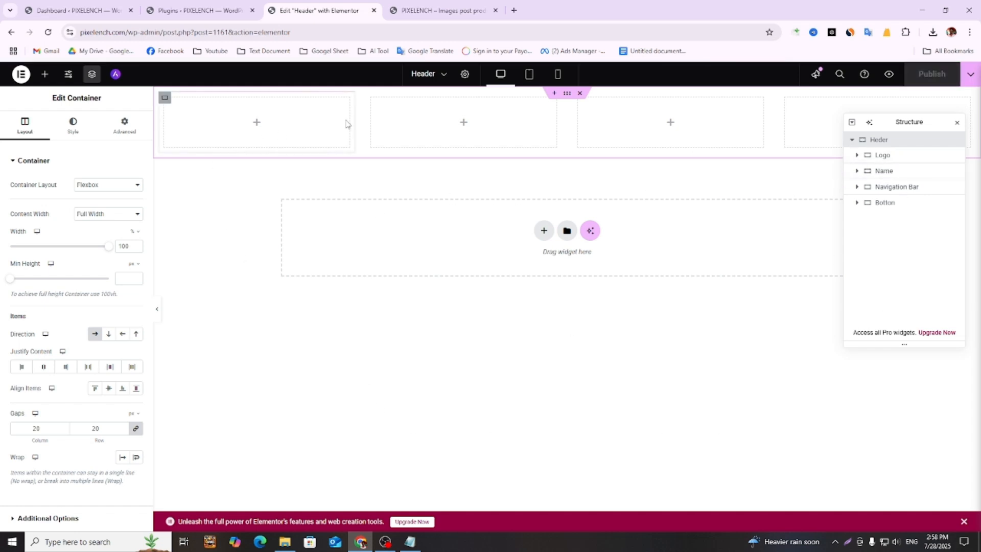
mouse_move(109, 246)
left_mouse_down()
mouse_move(100, 255)
mouse_move(112, 253)
left_mouse_up()
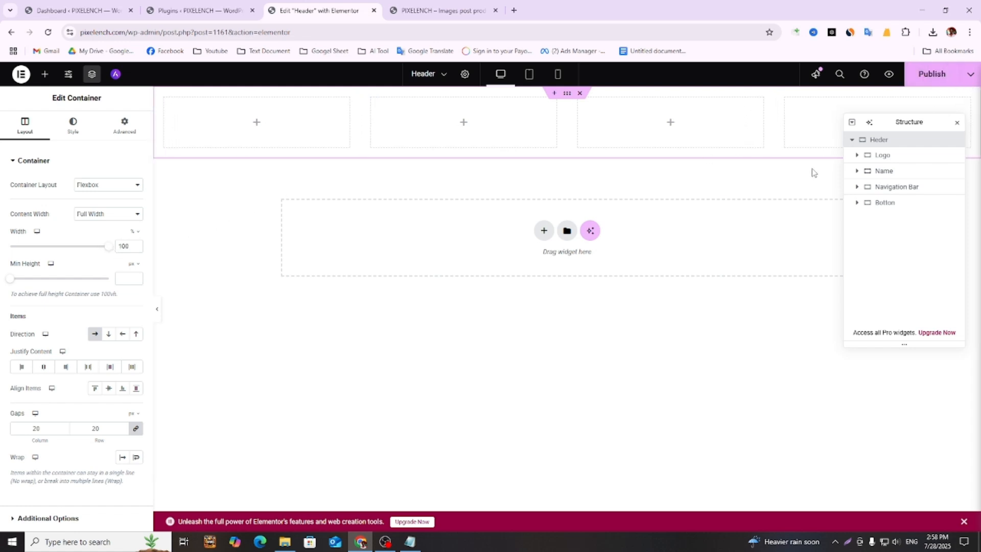
- Set the Logo container's content width to Full Width and reduce its width to about 74%
left_click(886, 156)
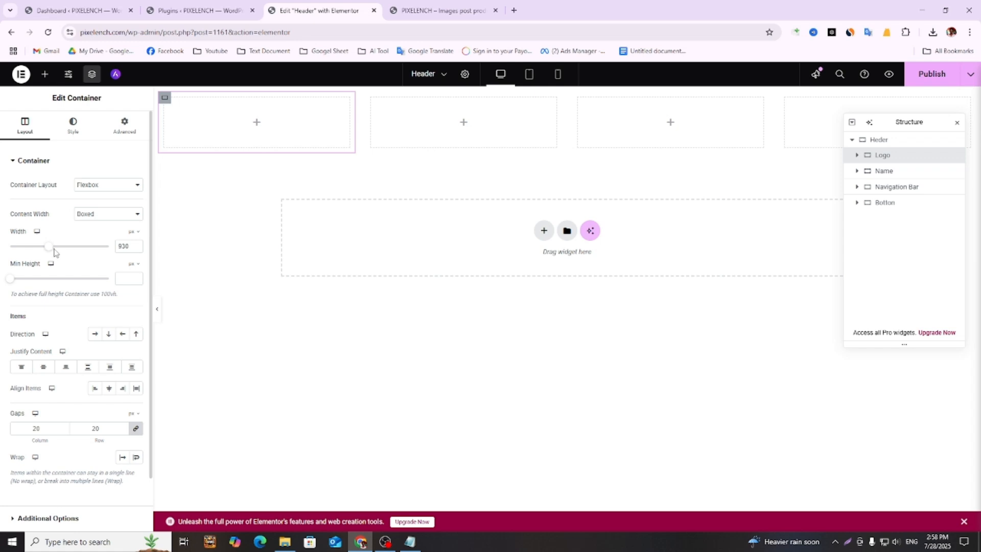
left_click(109, 214)
left_click(106, 239)
left_click_drag(95, 254, 87, 254)
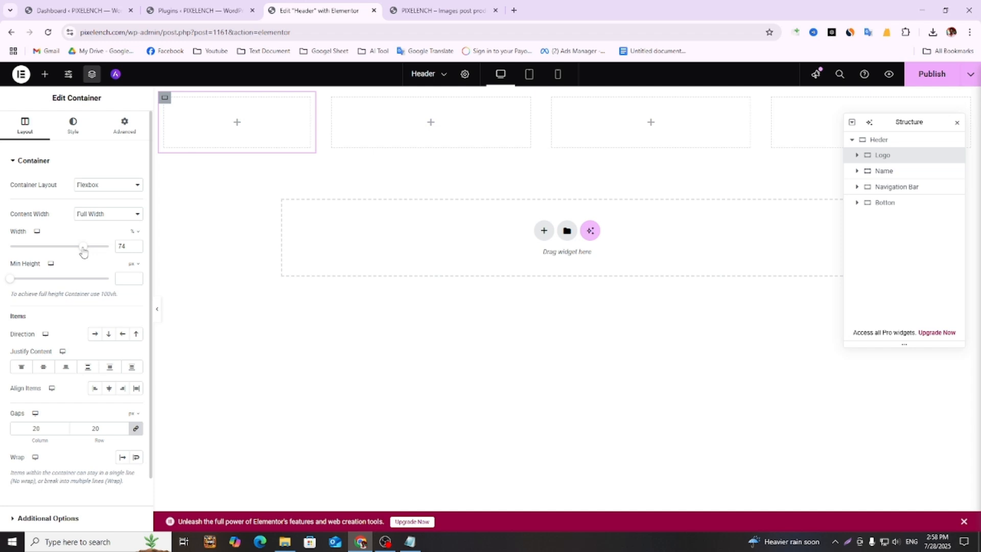
- Search the widgets for "logo" and place the unlocked Site Logo widget inside the Logo container
left_click(319, 321)
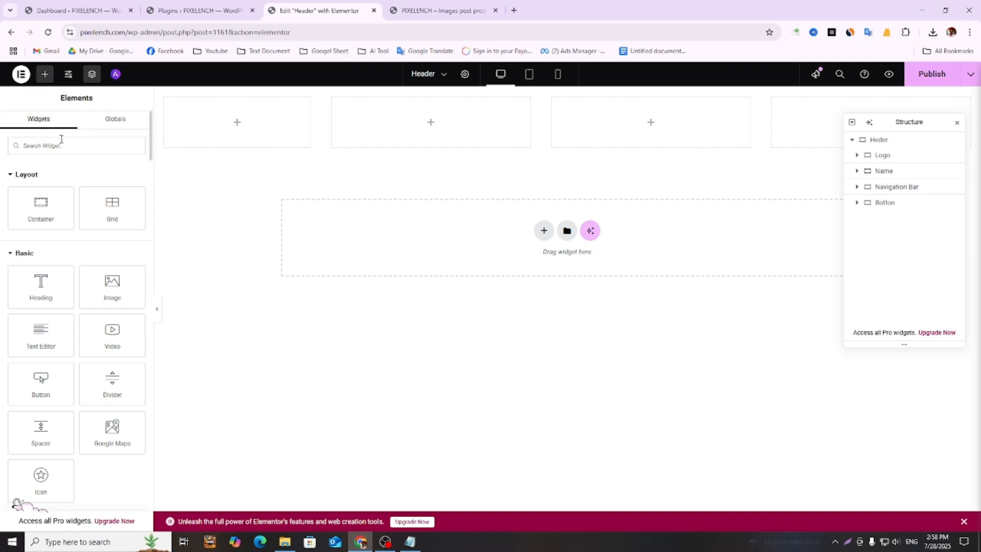
type("l")
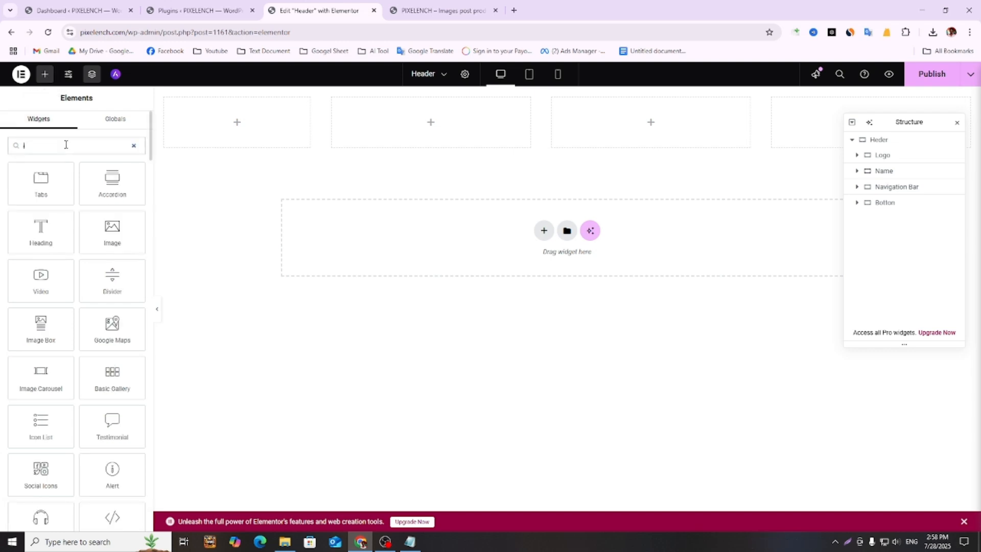
type("ogo")
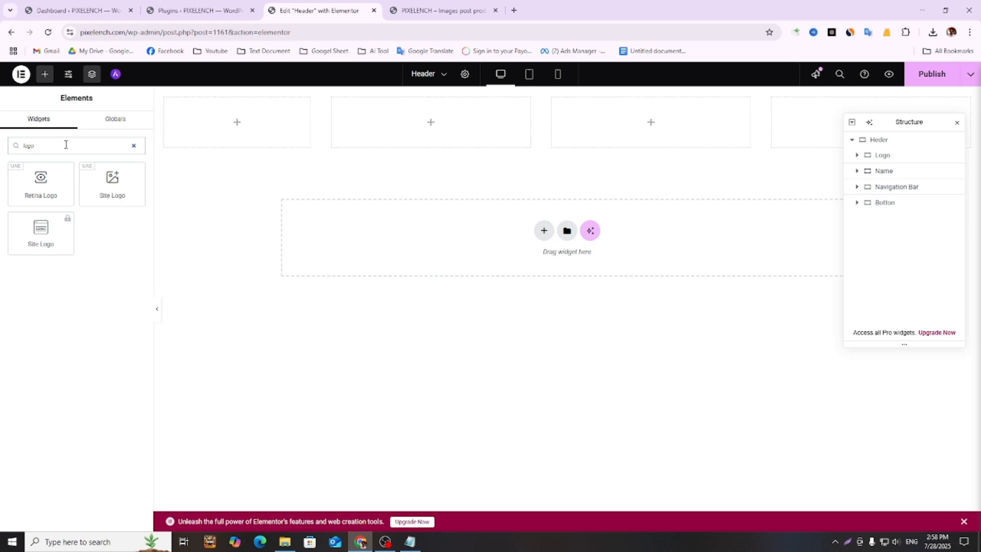
left_click_drag(113, 183, 253, 131)
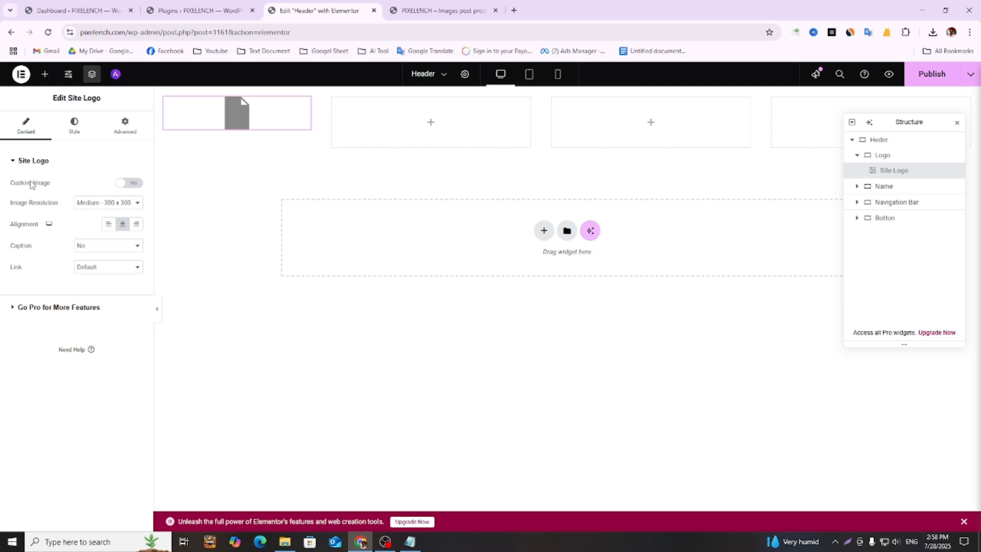
- Enable the Site Logo's custom image and select the PIXELENCH logo in the media library
left_click(123, 185)
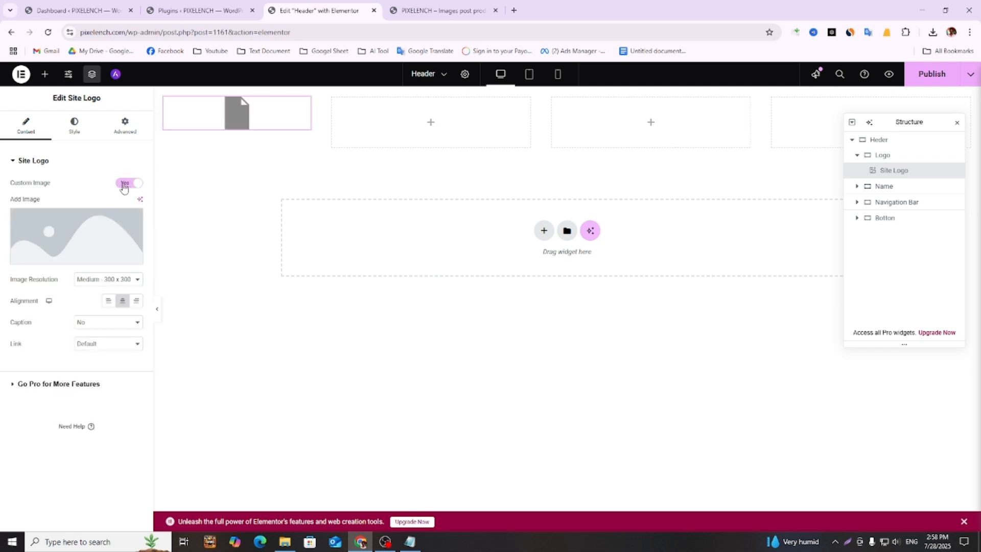
left_click(76, 249)
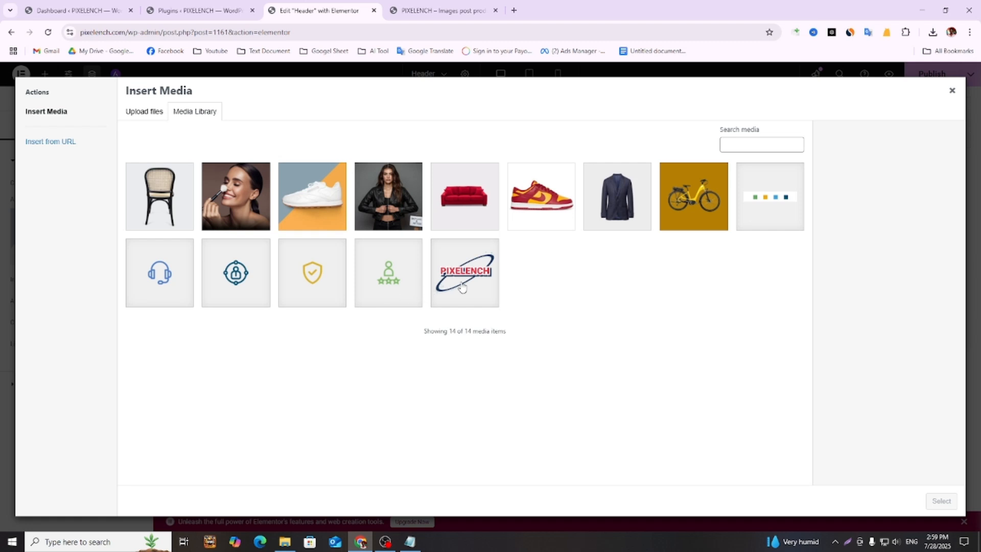
left_click(462, 287)
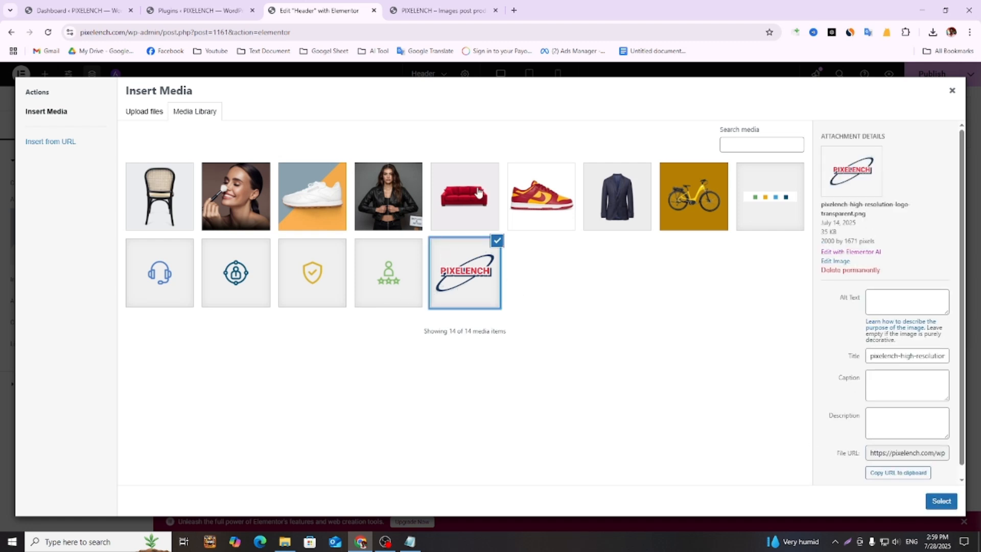
- Search Google for "background remover" in a new browser tab and open the remove.bg site
left_click(513, 10)
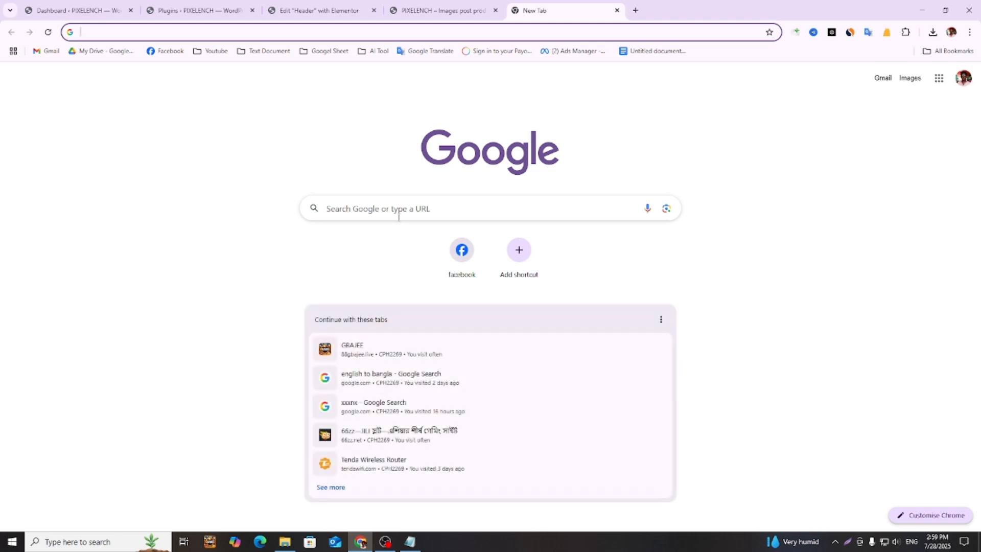
left_click(397, 210)
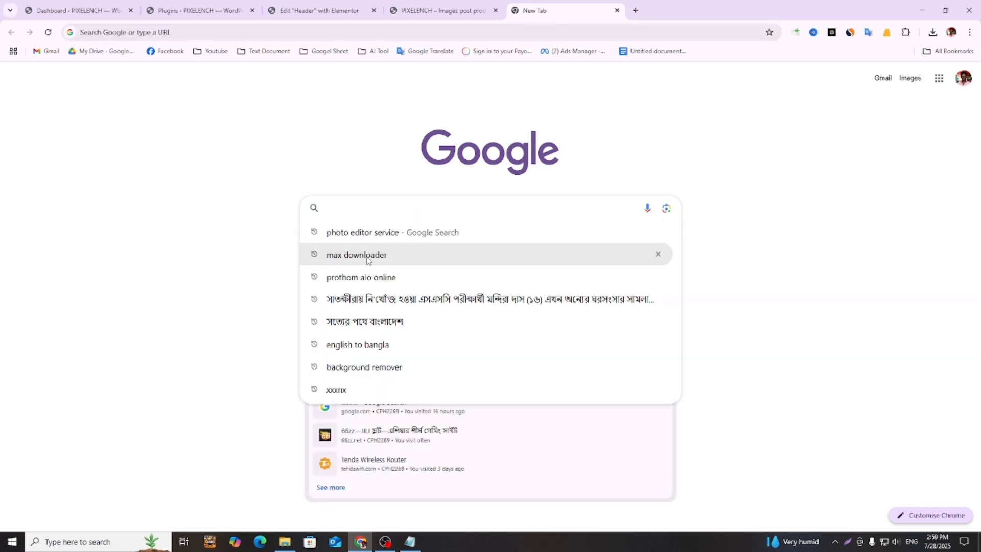
type("b")
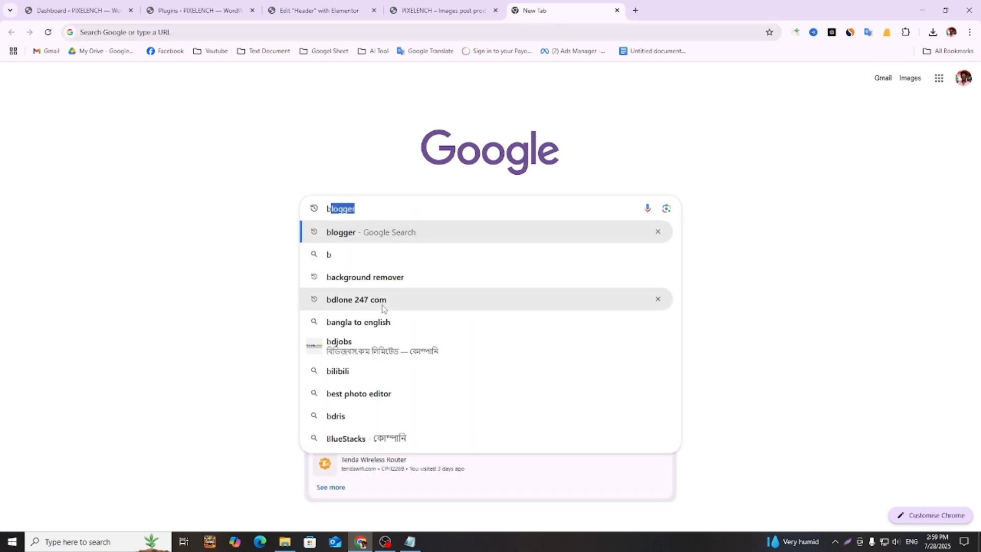
left_click(380, 280)
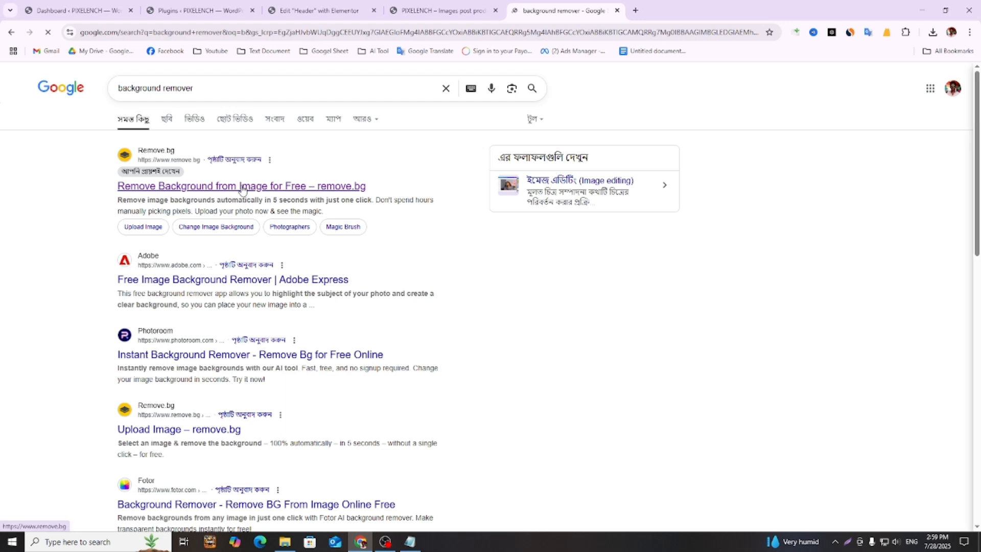
left_click(242, 187)
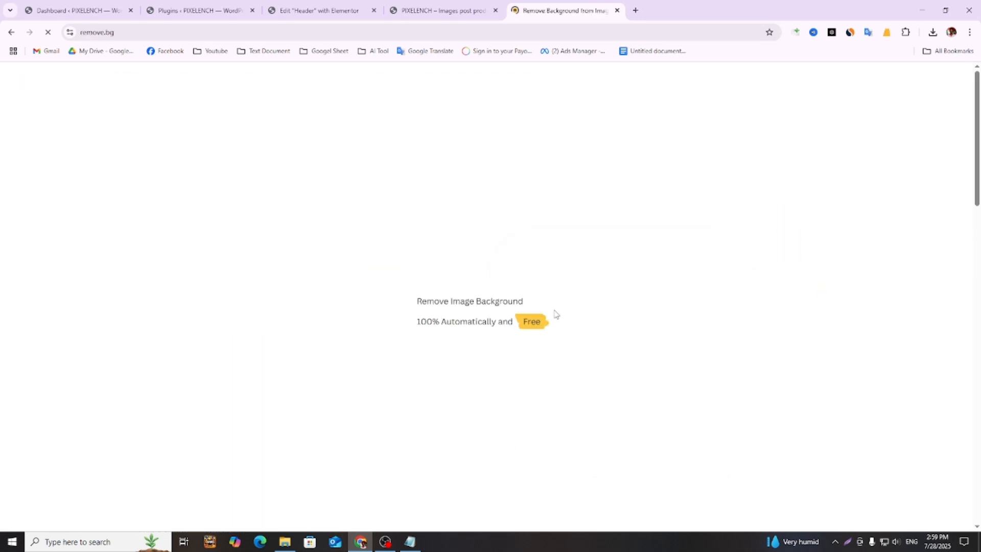
- Upload pixelench-high-resolution-logo-transparent-300x251 from the Desktop for background removal and download the free 300 x 251 preview
left_click(666, 352)
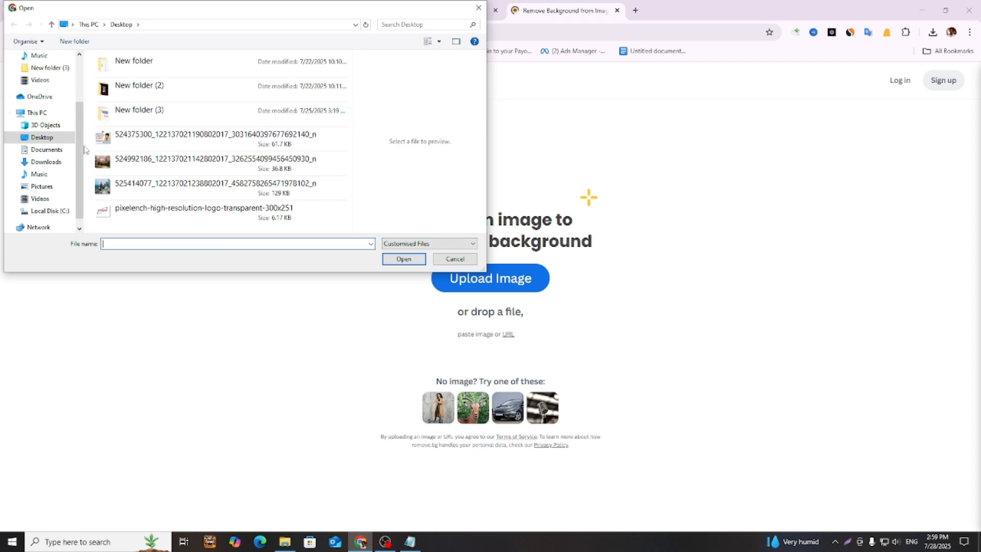
left_click(157, 211)
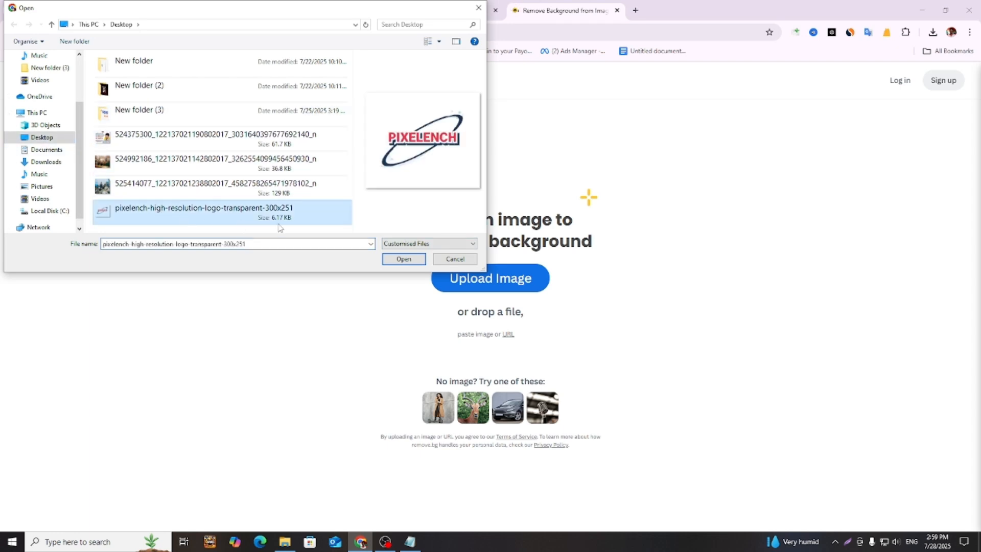
left_click(403, 260)
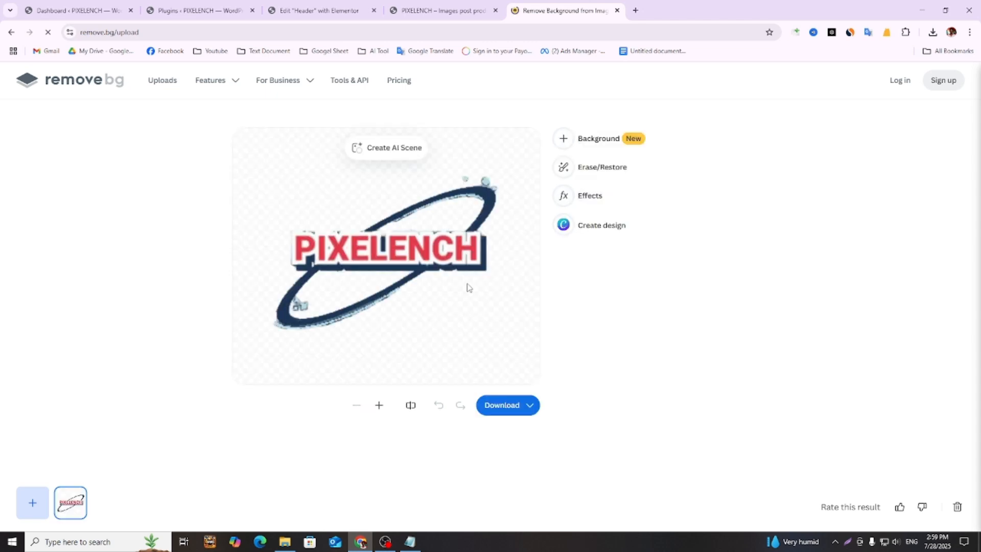
left_click(502, 411)
left_click(533, 351)
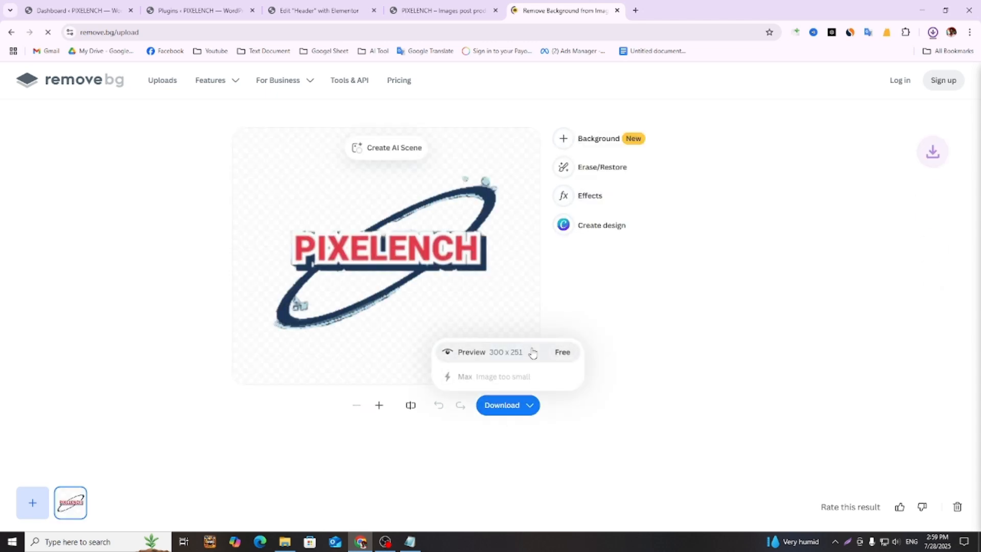
- In the header editor, upload the background-removed PIXELENCH logo preview from Downloads and select it as the Site Logo's custom image
left_click(401, 9)
left_click(236, 7)
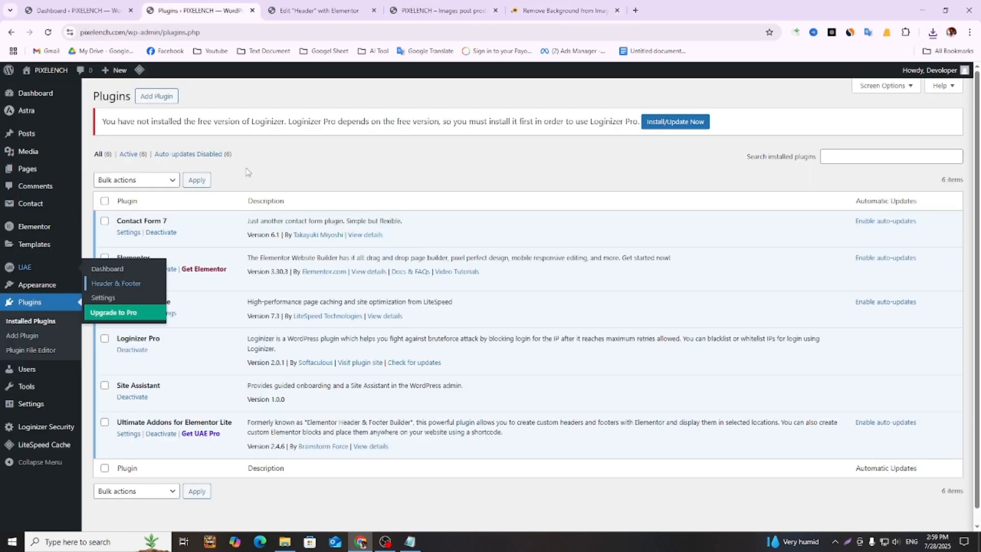
left_click(319, 10)
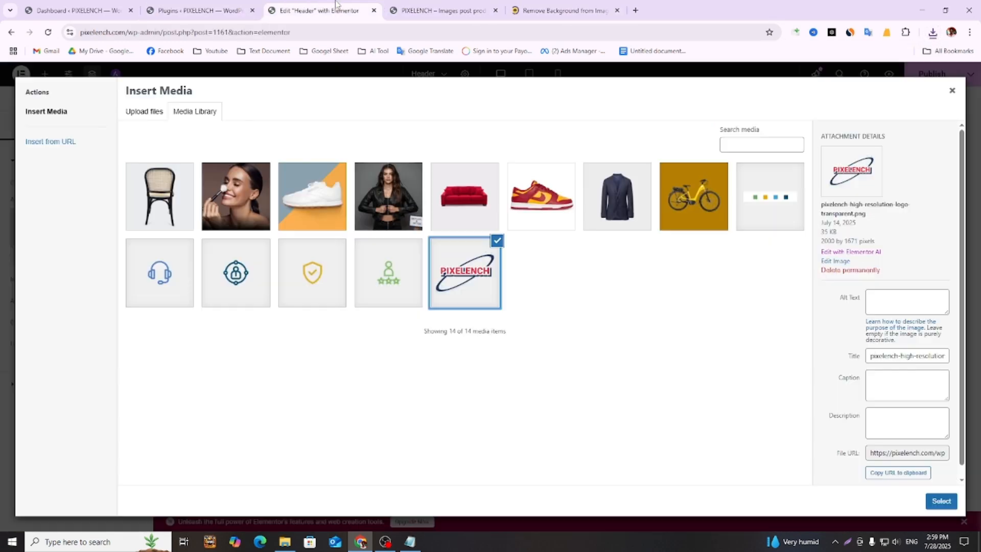
left_click(139, 115)
left_click(536, 280)
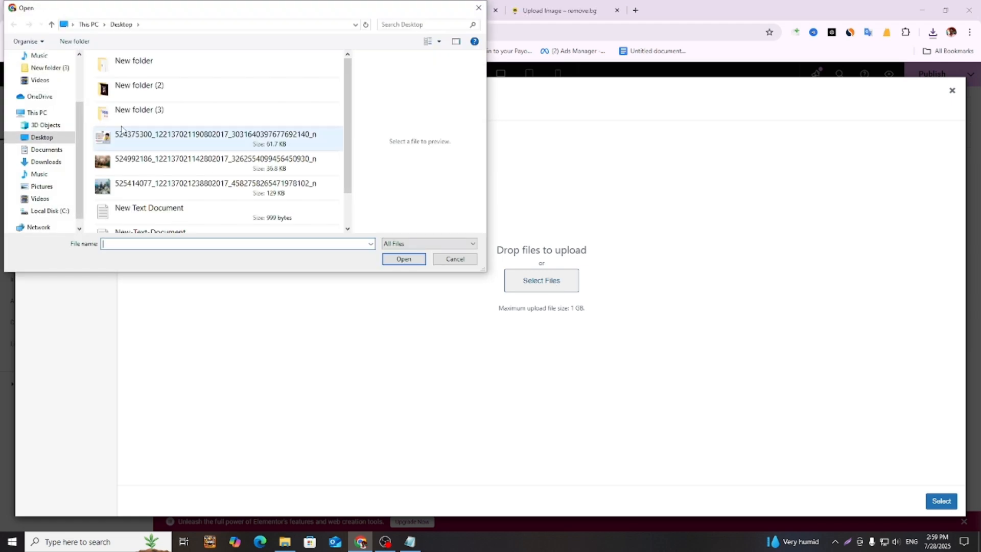
left_click(46, 161)
left_click(153, 84)
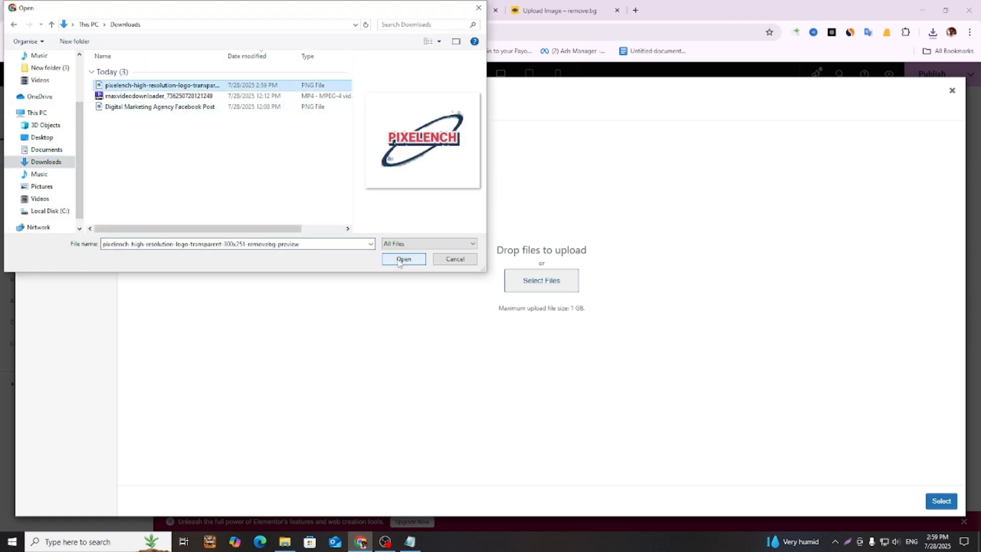
left_click(403, 259)
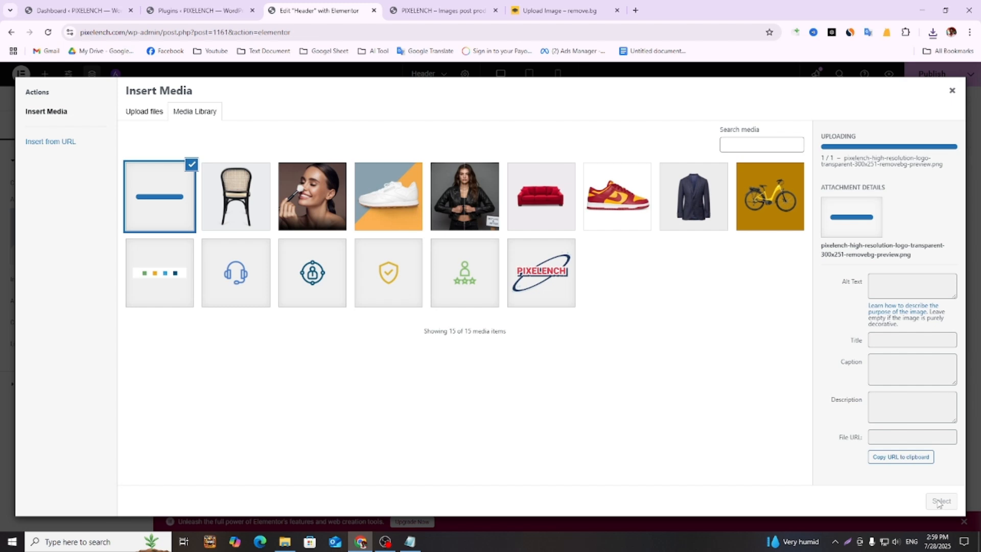
left_click(939, 502)
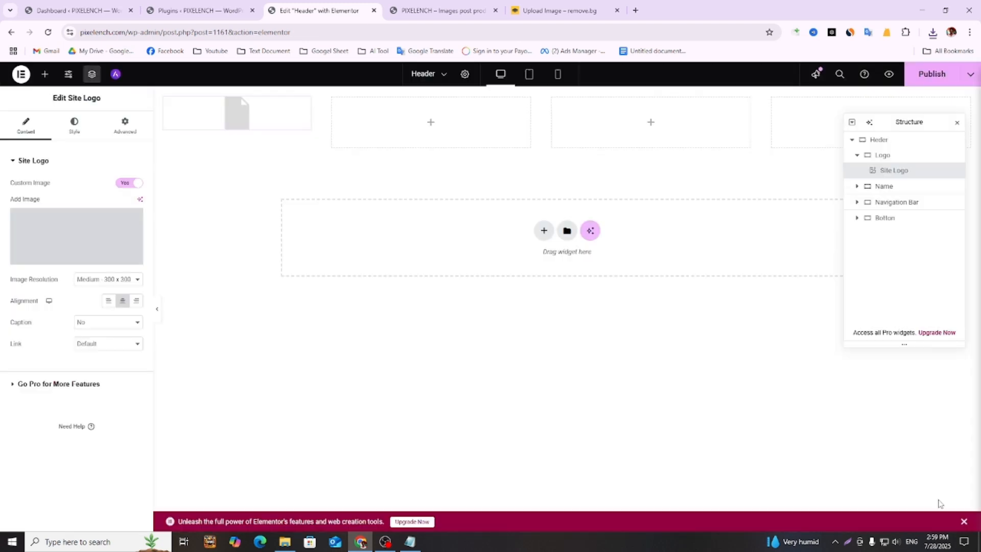
- Try the Full and Large - 1024 x 1024 image resolutions on the Site Logo
left_click(97, 281)
left_click(101, 367)
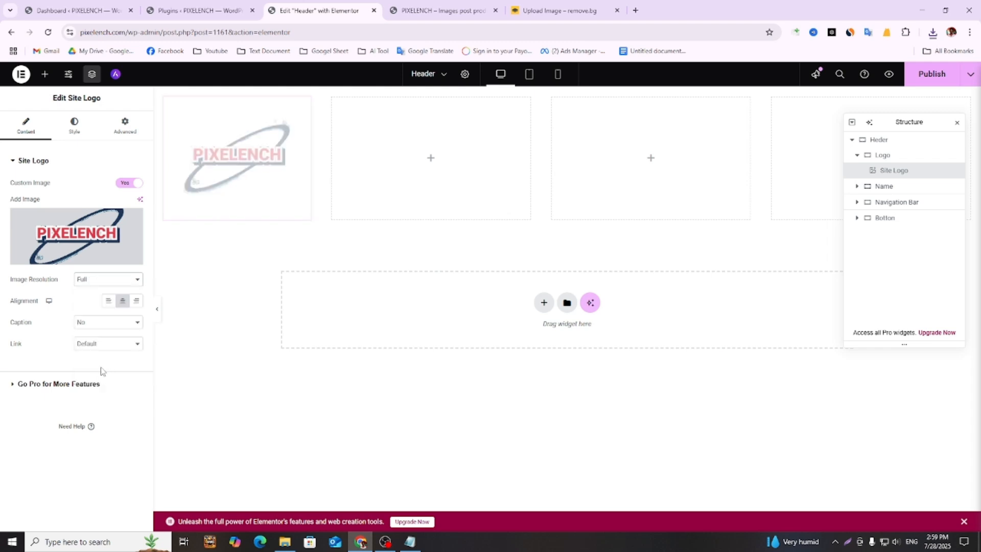
left_click(98, 280)
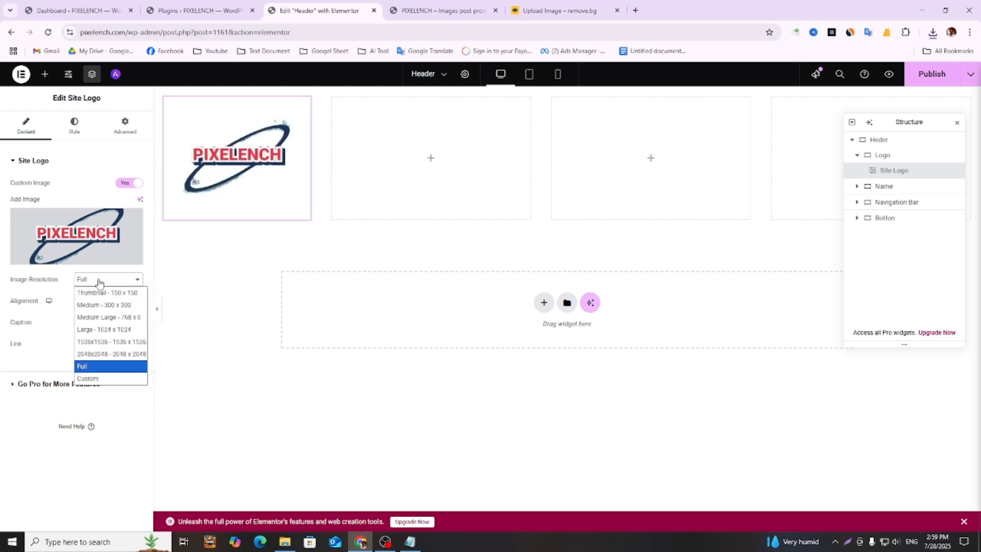
left_click(113, 332)
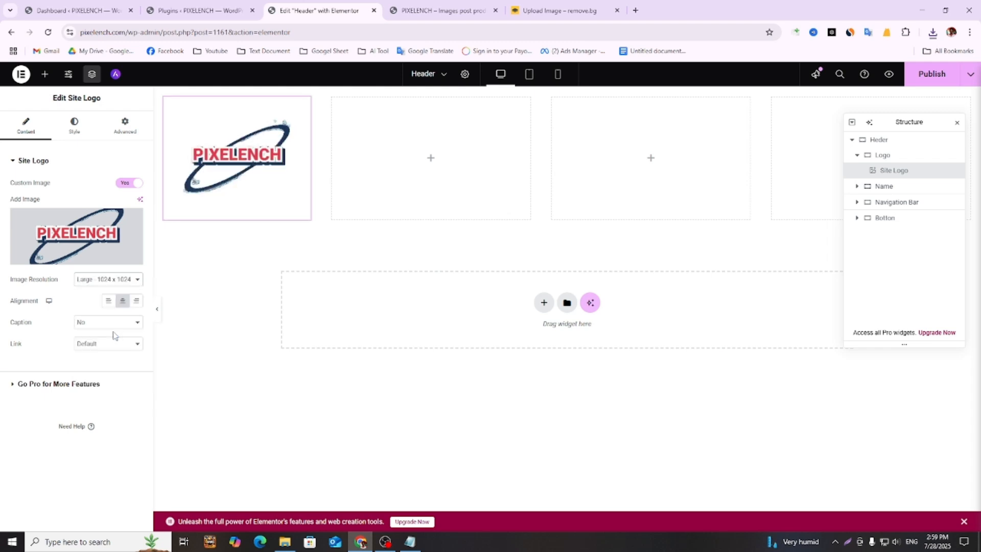
- Set the Site Logo's image resolution to a custom size of 120 x 120, apply it and publish the header
mouse_move(91, 263)
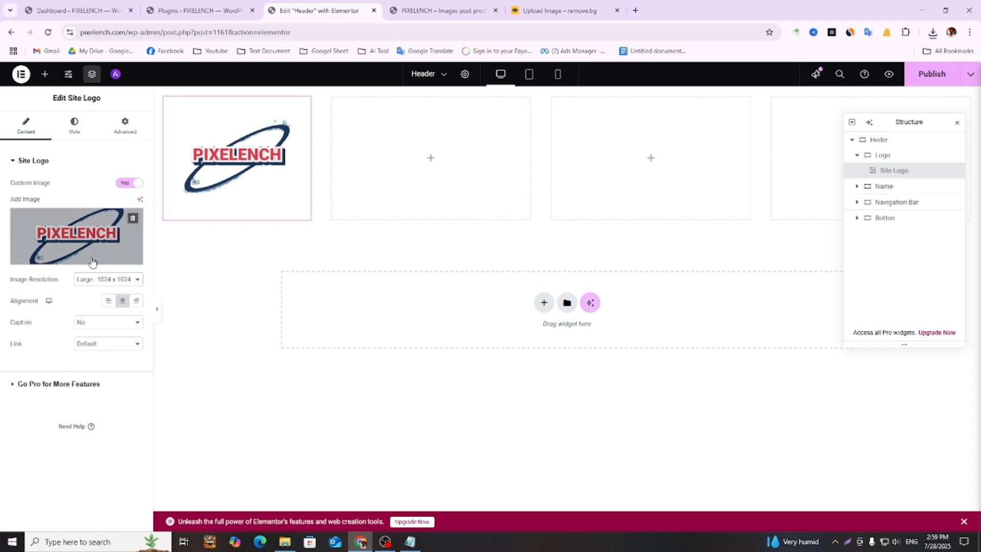
left_click(127, 279)
left_click(103, 380)
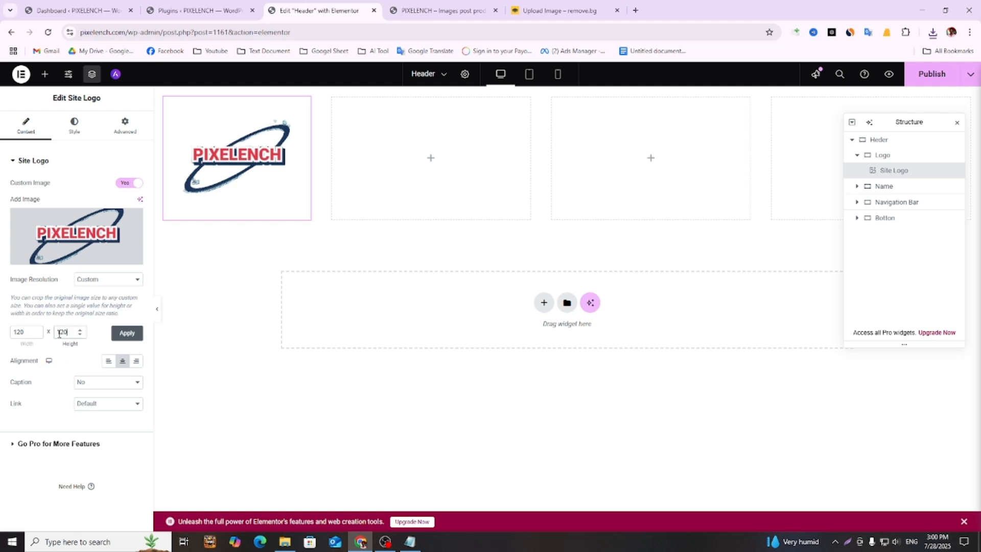
key("Return")
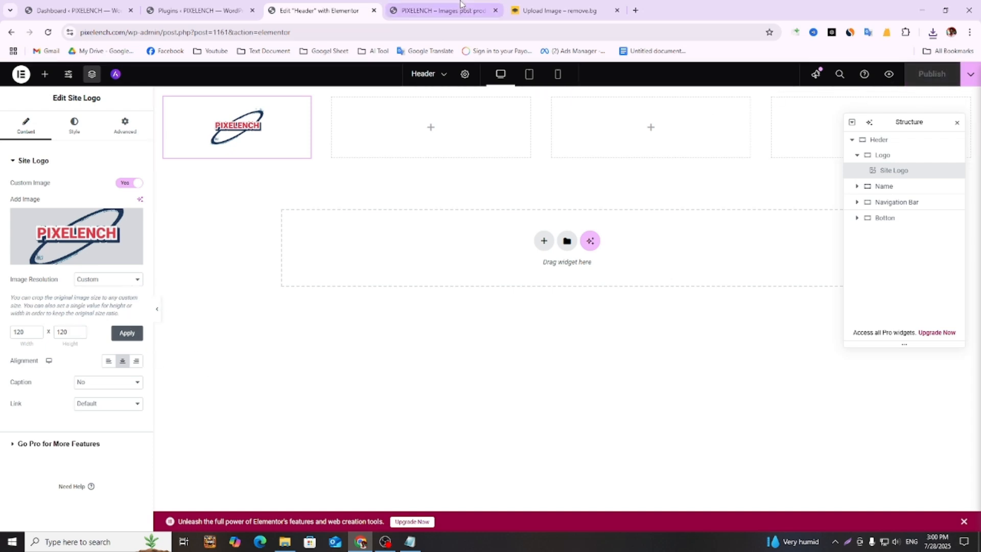
- Reload the live PIXELENCH homepage and compare its header logo with the version in the Elementor editor
left_click(441, 10)
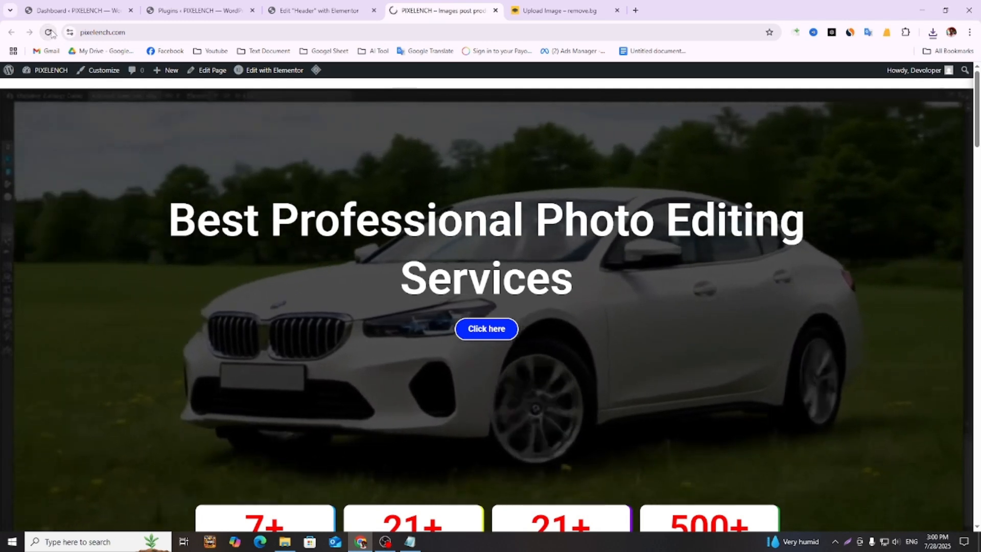
left_click(49, 32)
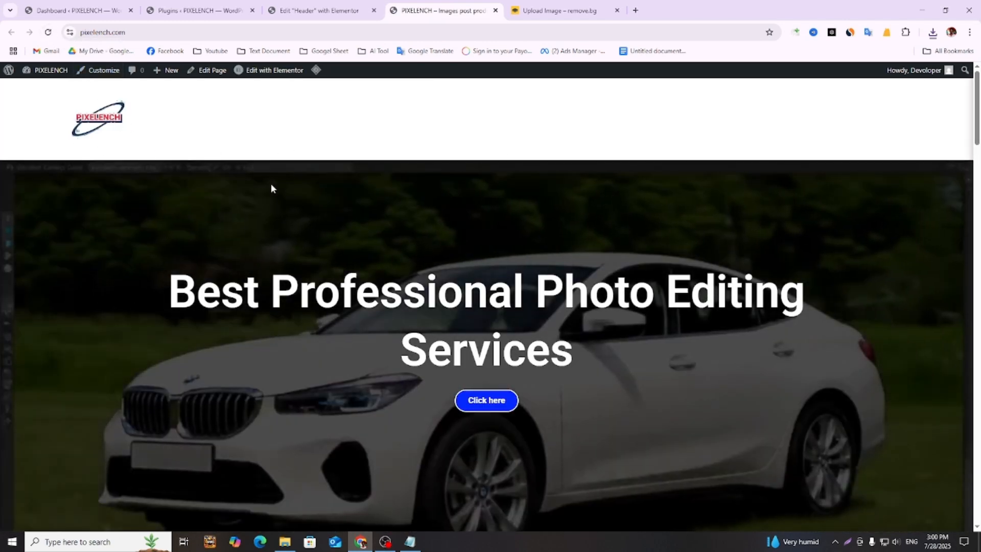
left_click(290, 6)
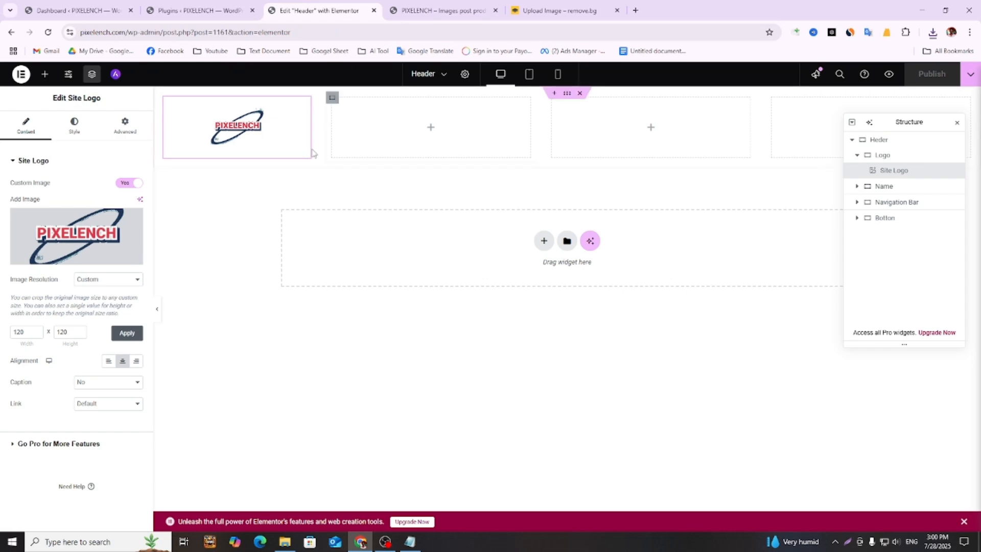
left_click(439, 10)
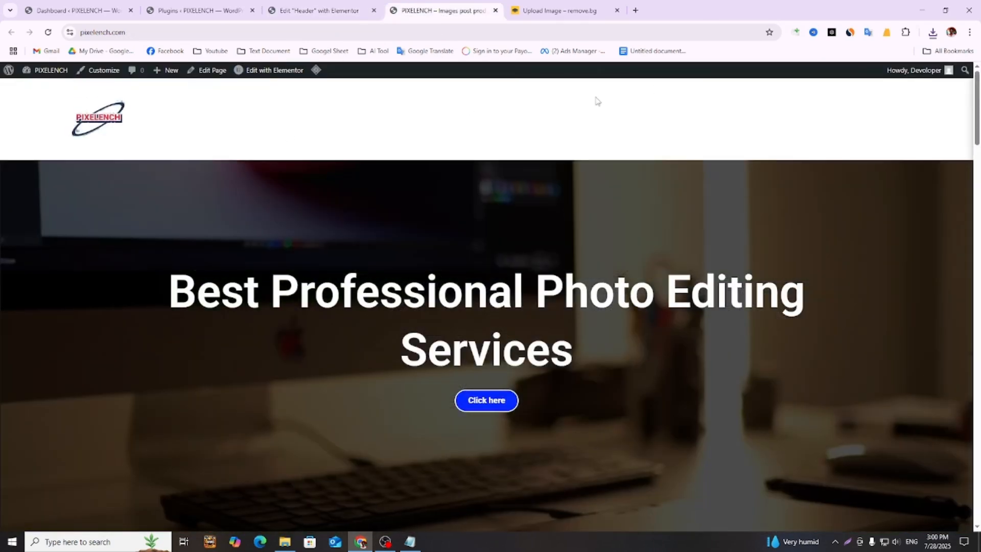
left_click(315, 11)
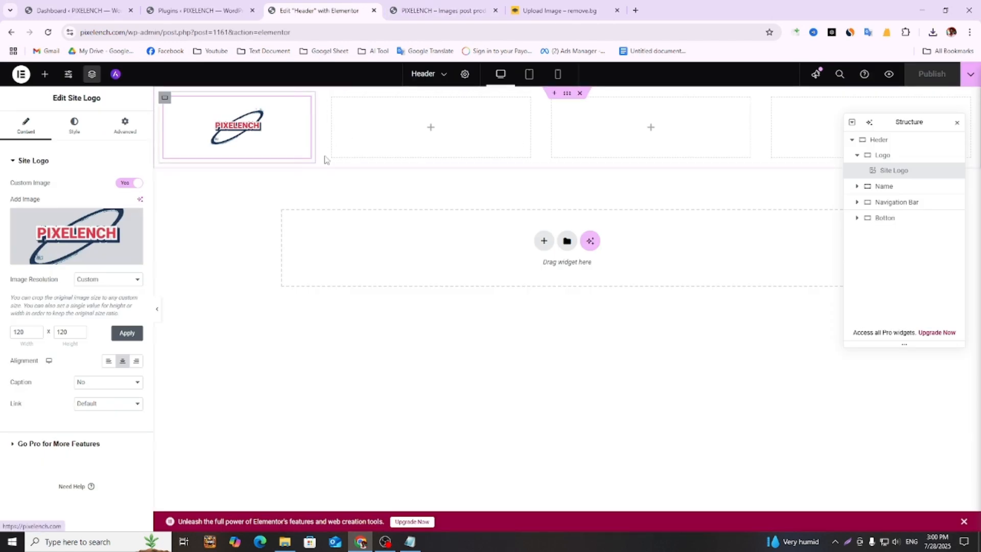
- Unlink the Heder container's margin and padding values, leaving every side at 0 px, and publish the header
left_click(903, 146)
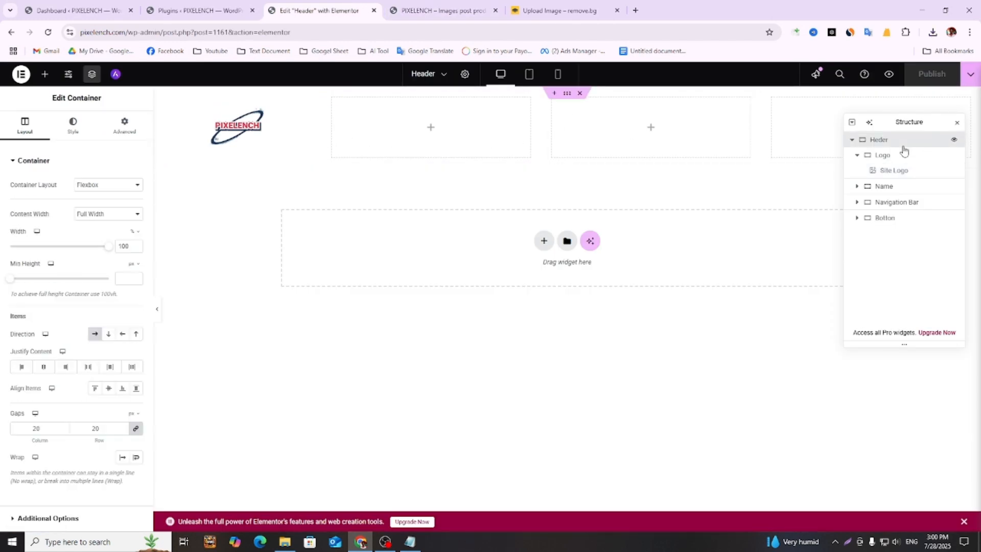
left_click(130, 122)
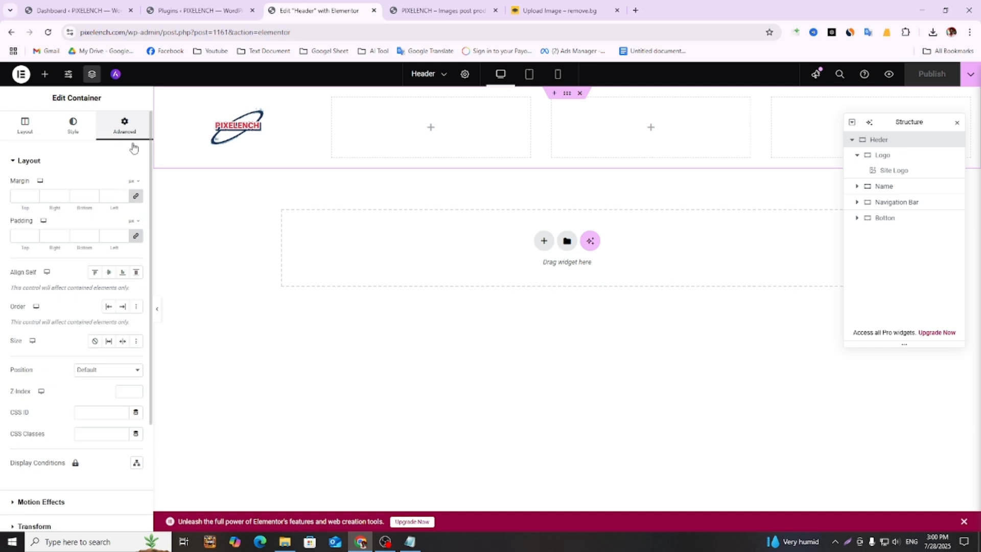
left_click(136, 197)
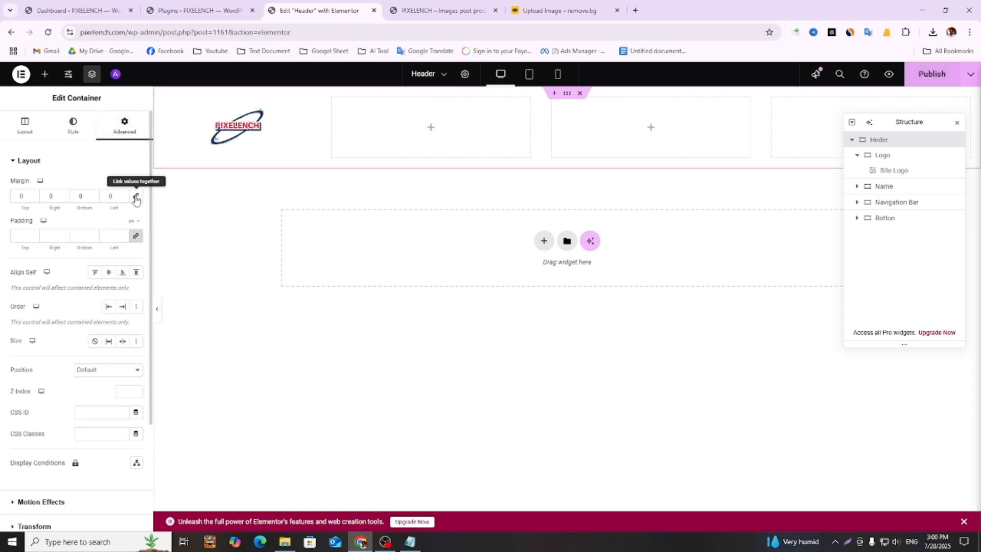
left_click(136, 236)
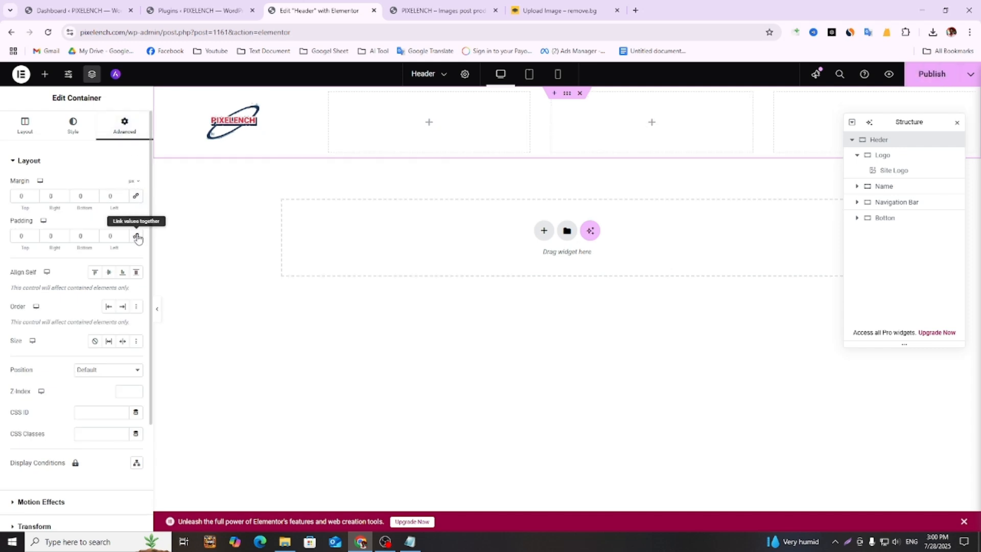
left_click(932, 82)
- Reload the live homepage to check the header's spacing, and return to the header editor
left_click(440, 10)
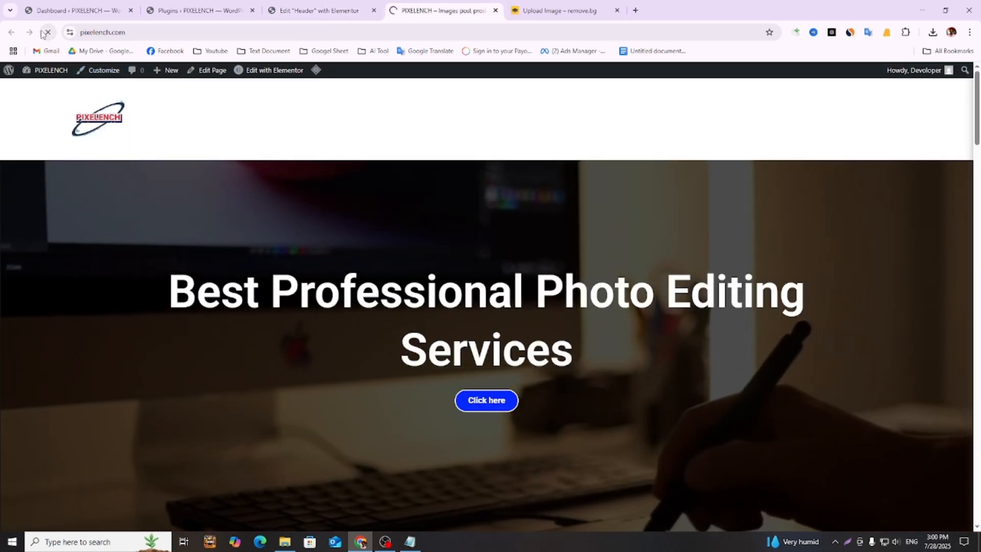
left_click(47, 32)
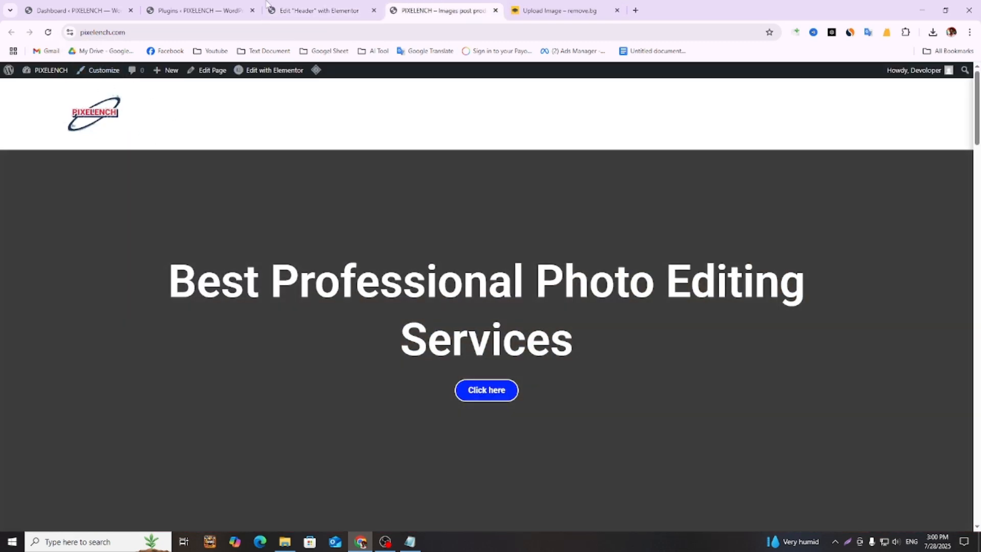
left_click(296, 10)
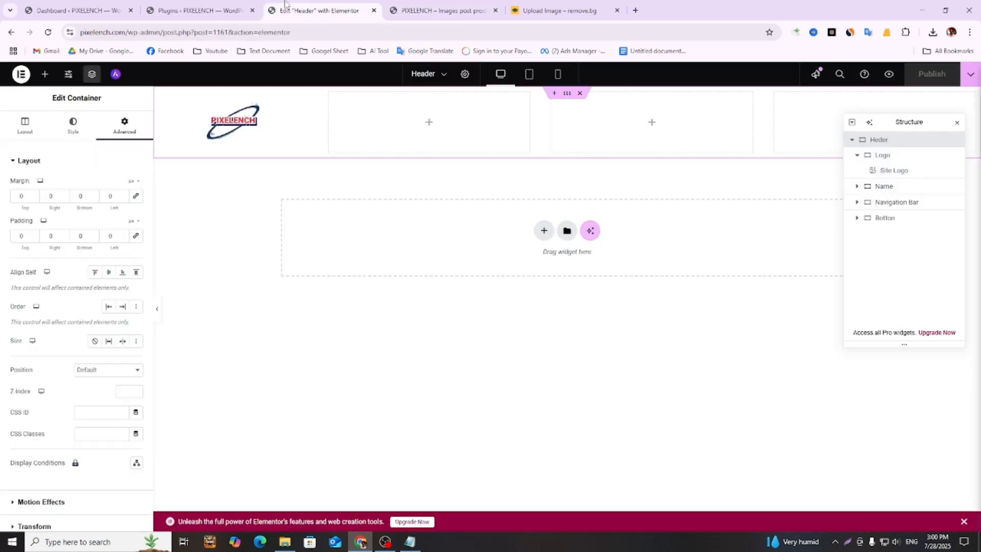
- Set the Site Logo's custom image height to 100, keeping the width at 120, and publish the header
left_click(224, 137)
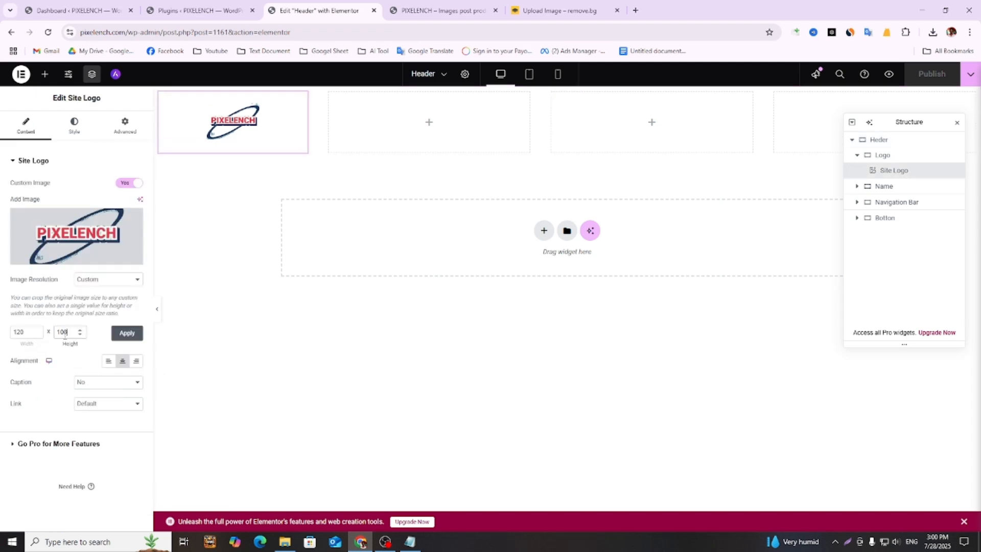
left_click(127, 335)
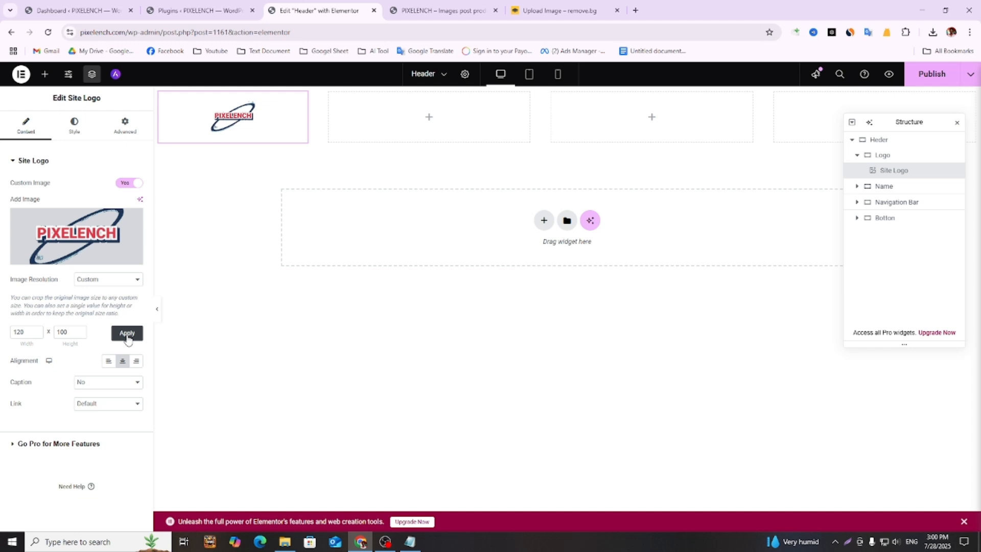
left_click(930, 81)
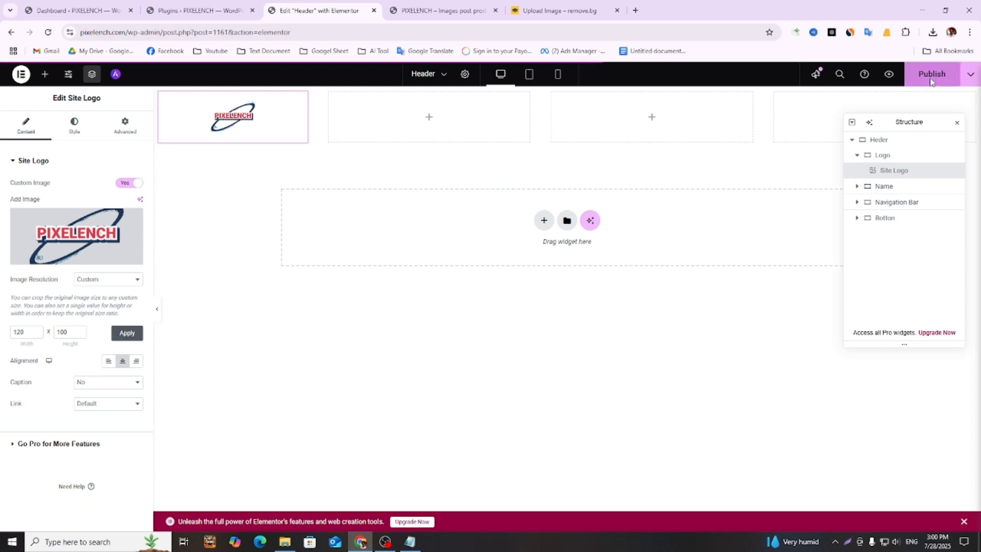
- Reload the live homepage to check the resized logo in the header, and return to the header editor
left_click(440, 10)
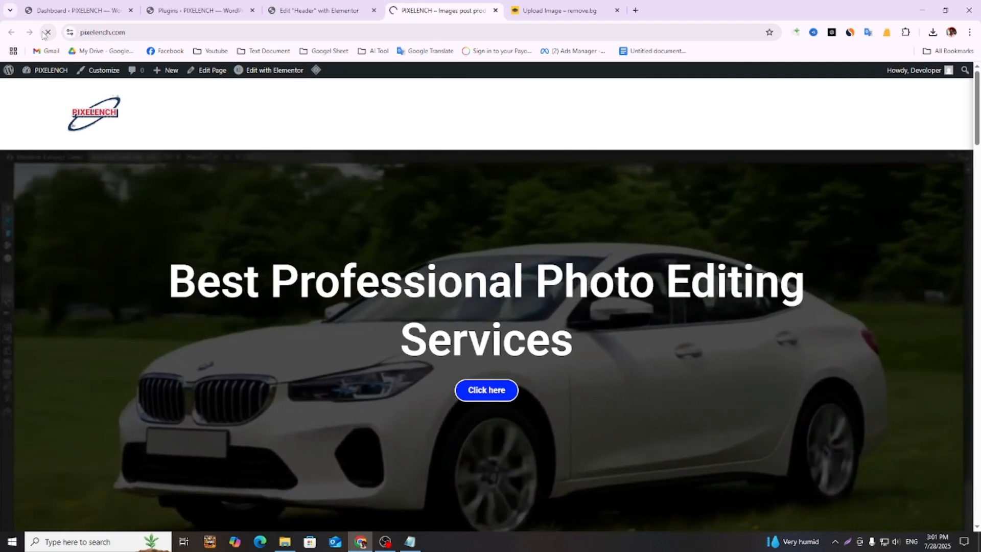
left_click(47, 32)
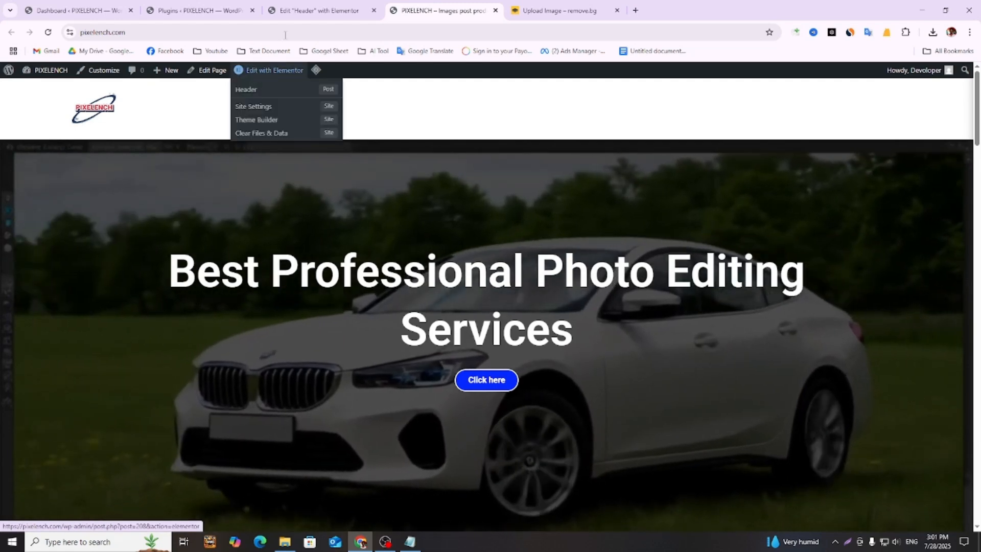
left_click(314, 10)
- Copy the name PIXELENCH from the requirements in the open Notepad file and return to the Site Logo in the header editor
left_click(408, 549)
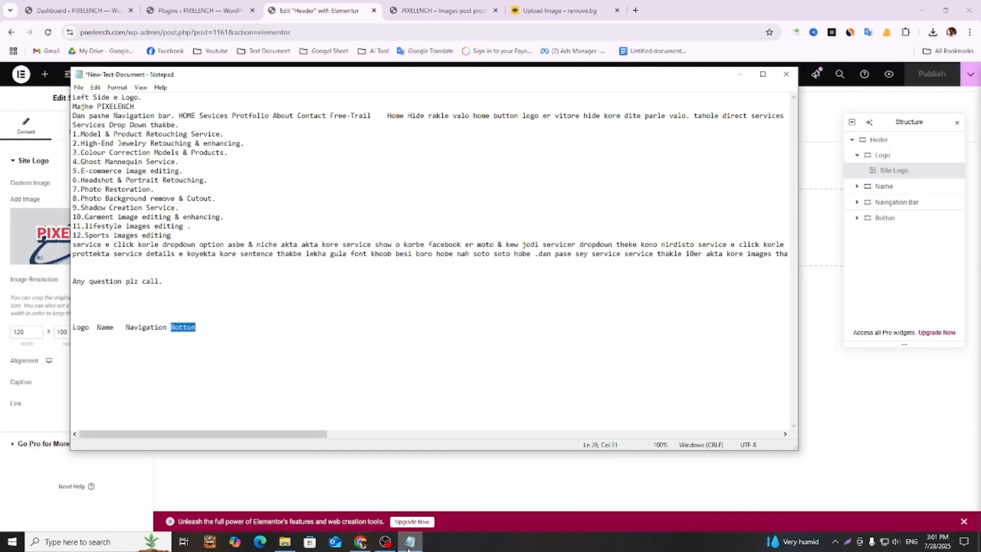
left_click(408, 548)
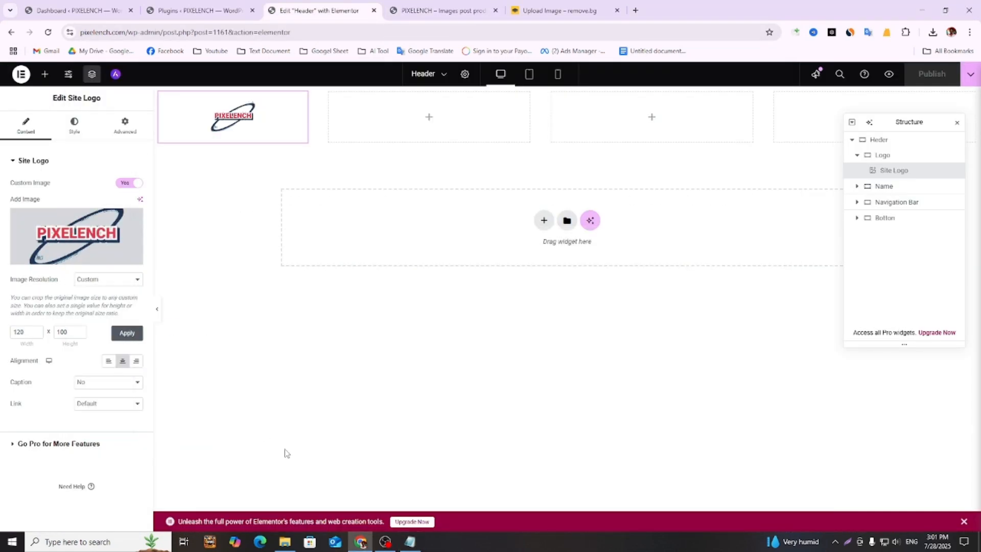
left_click(386, 542)
left_click(404, 547)
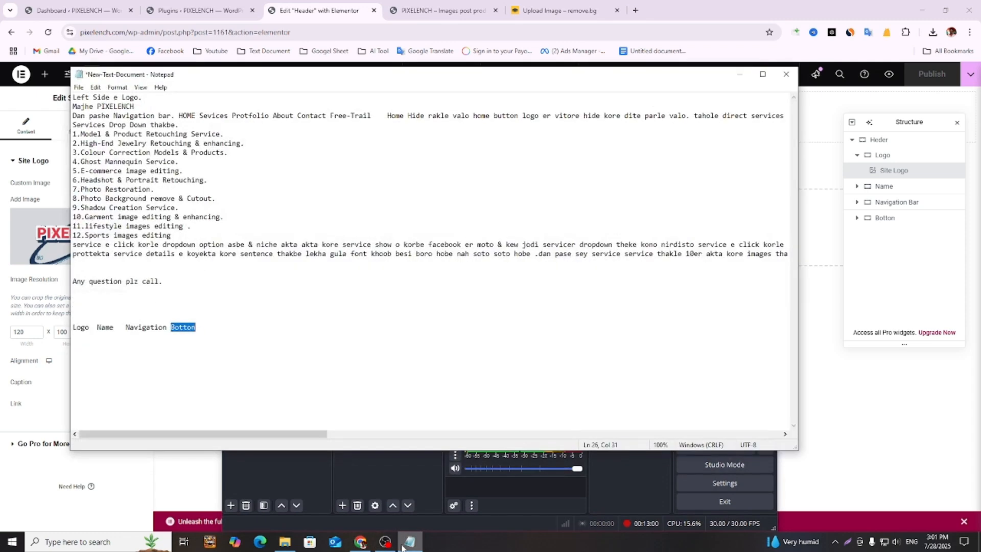
right_click(108, 106)
left_click(128, 139)
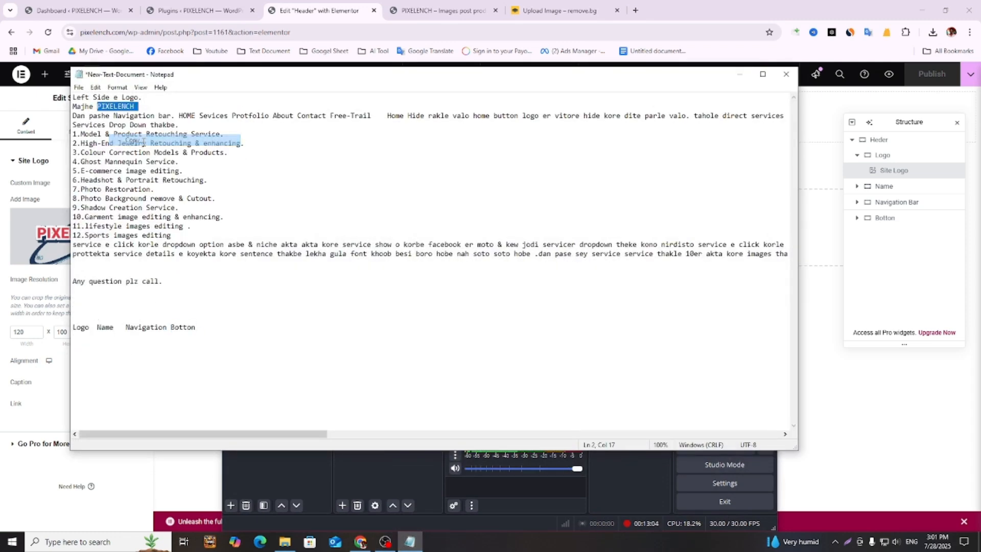
left_click(737, 75)
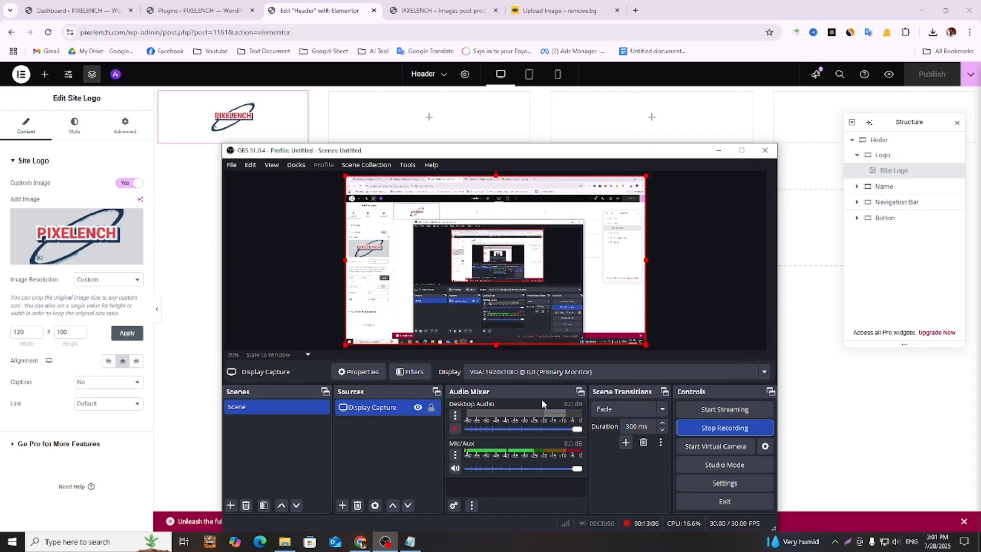
left_click(889, 409)
left_click(229, 134)
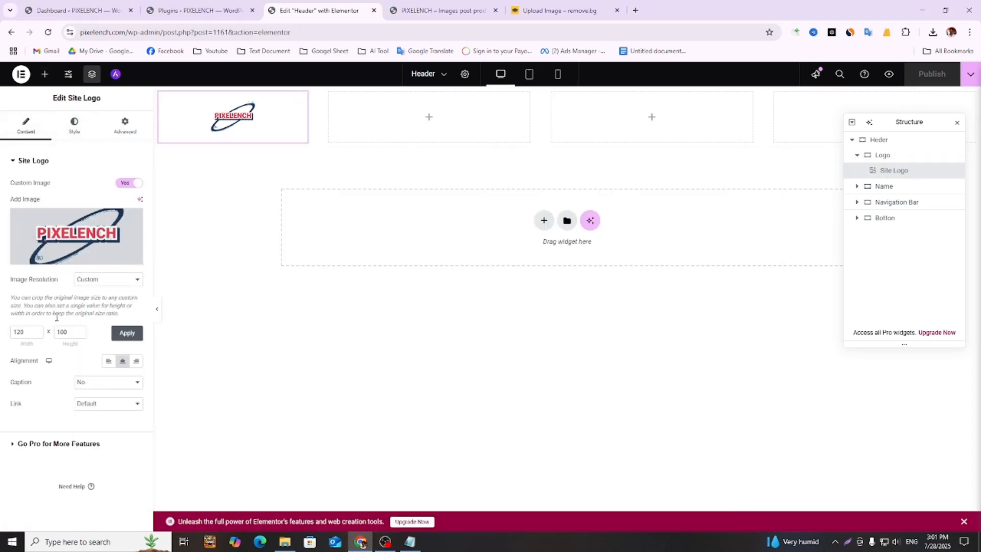
- Set the Logo container's width to 100% and publish the header
left_click(72, 131)
left_click(21, 133)
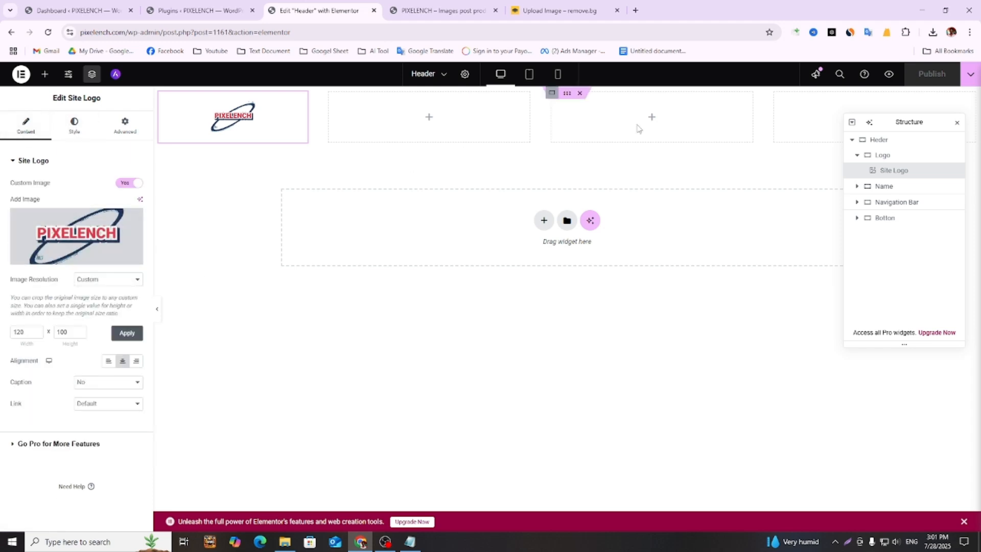
left_click(883, 155)
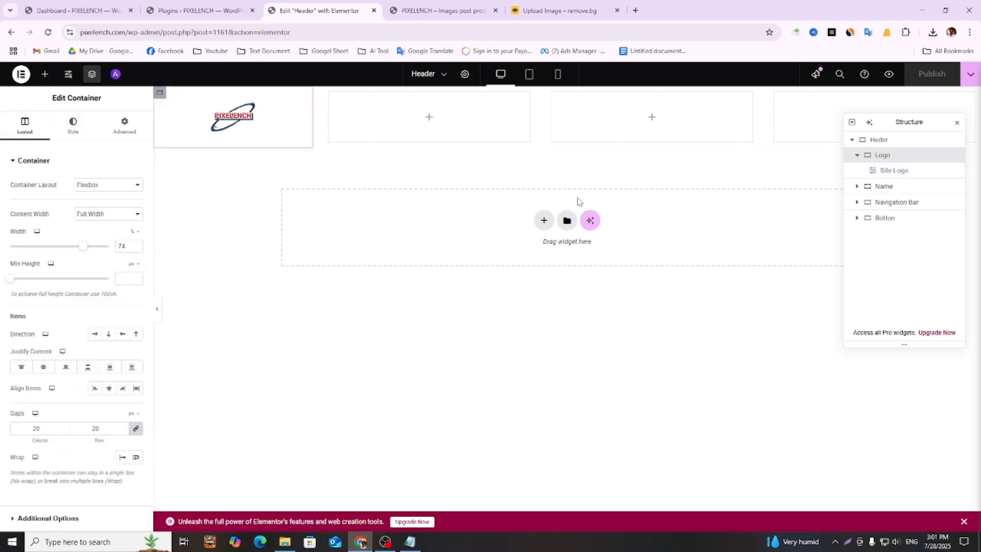
left_click_drag(82, 249, 114, 250)
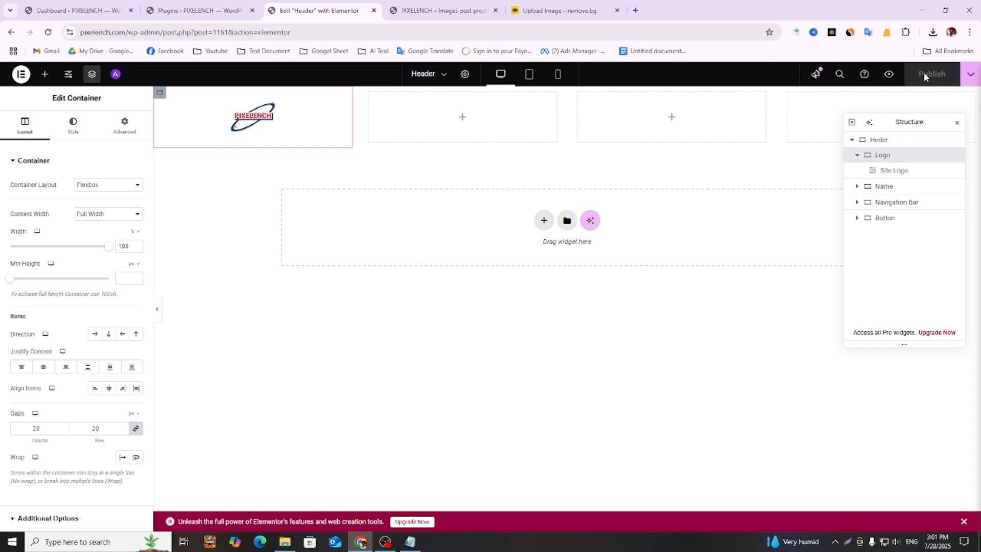
- Reload the live homepage to check the logo's position in the header, and return to the header editor
left_click(440, 10)
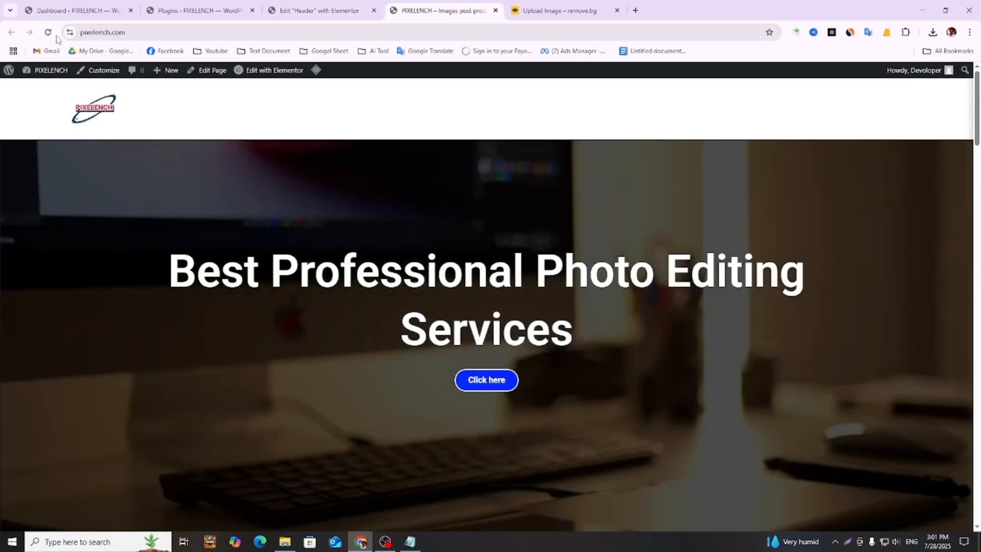
left_click(48, 32)
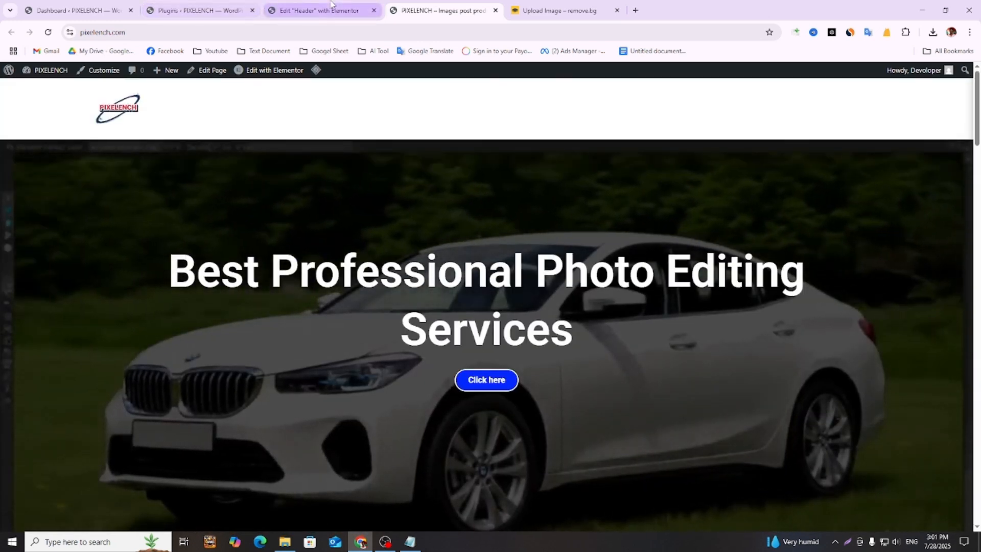
left_click(331, 6)
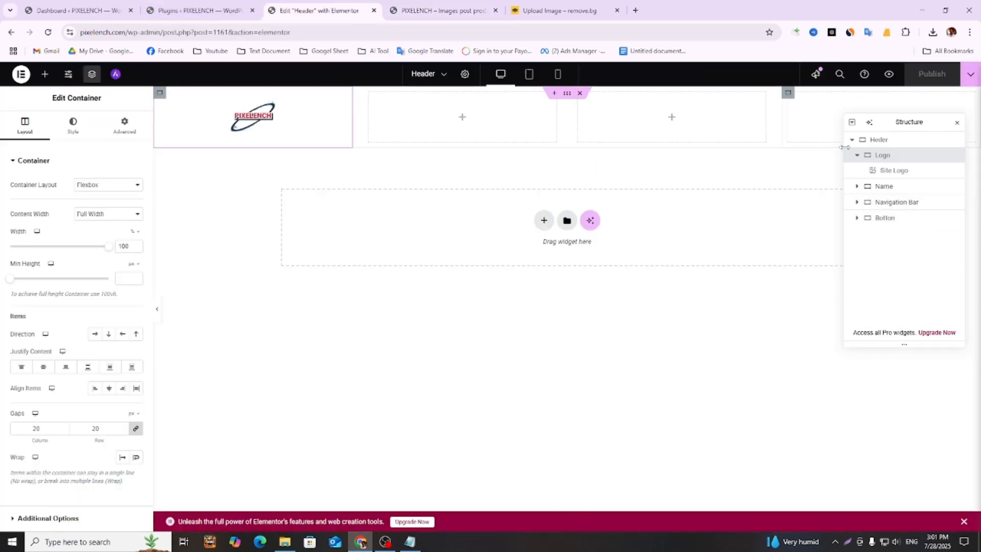
- Add a Heading widget to the Name container and replace its title with the copied name PIXELENCH
left_click(883, 187)
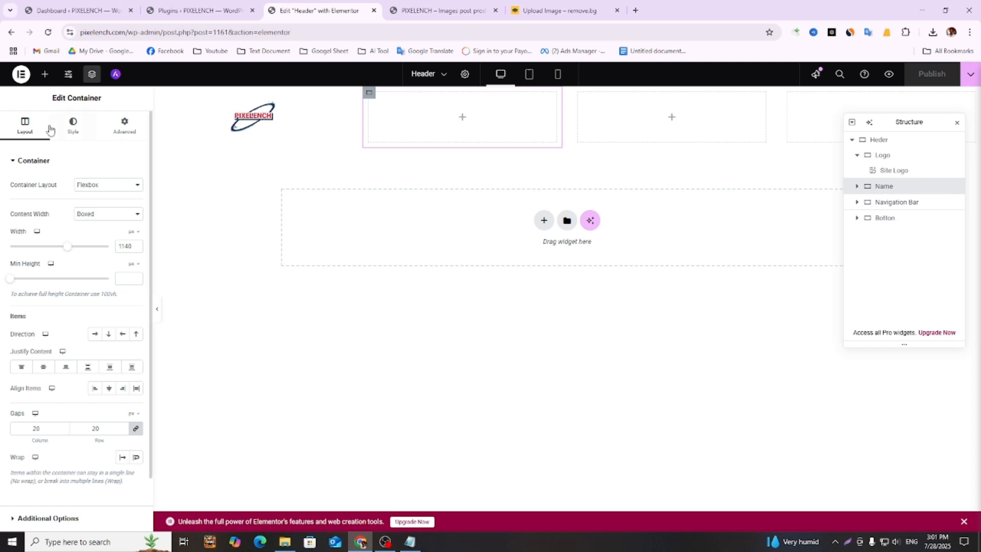
left_click(45, 76)
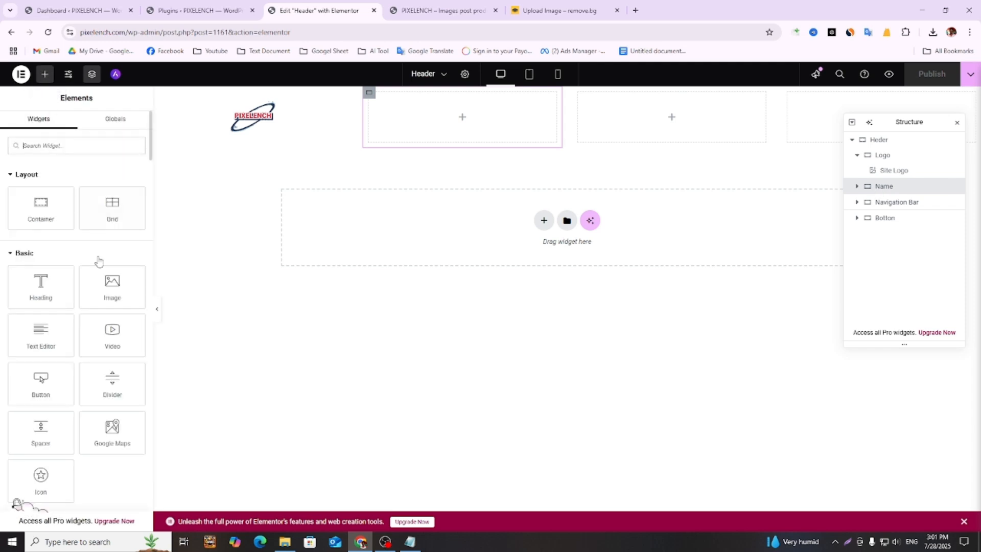
left_click_drag(40, 287, 459, 124)
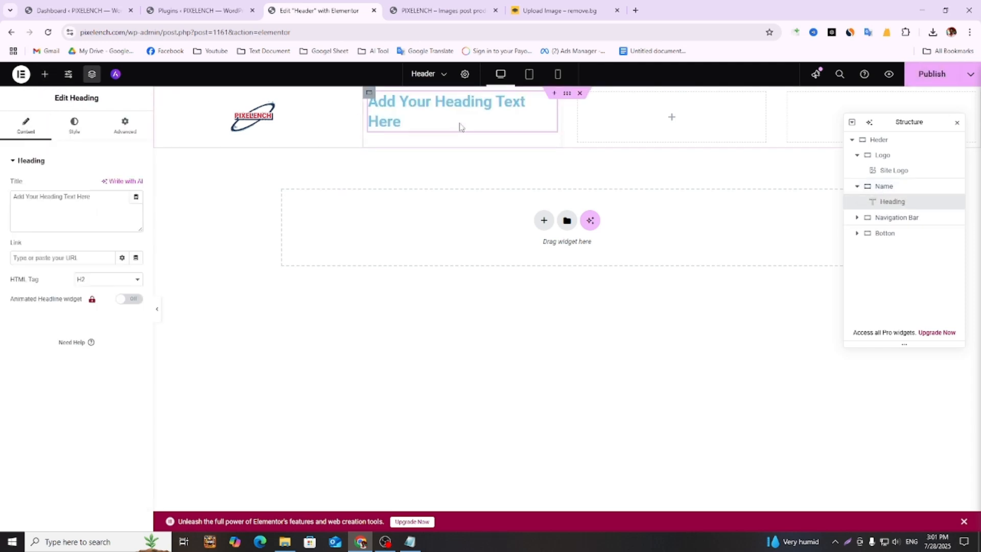
triple_click(90, 196)
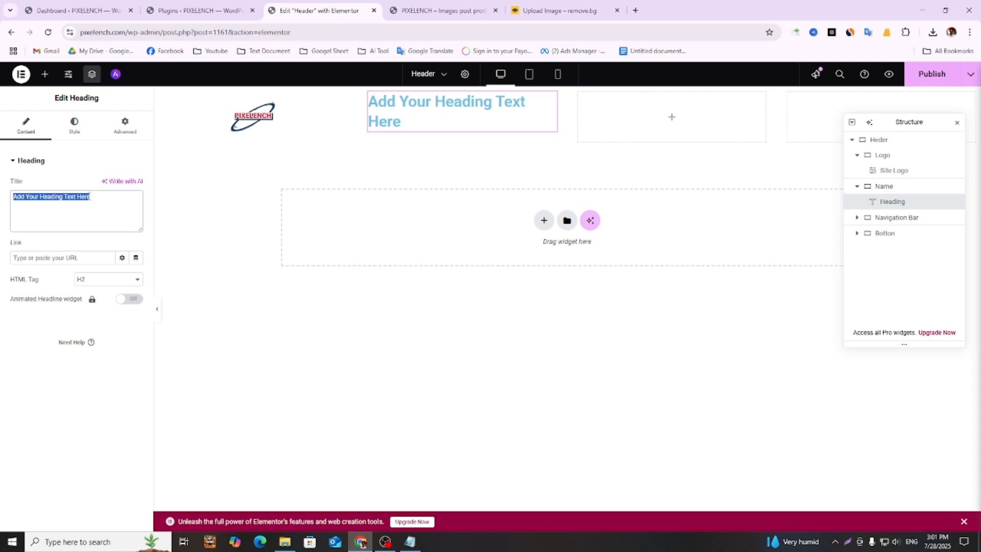
key("ctrl+v")
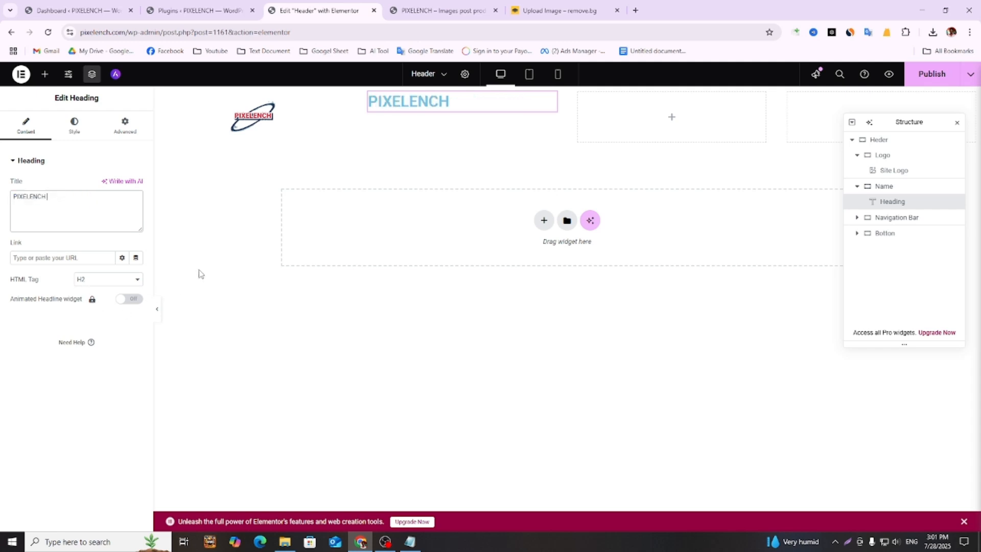
- Center the PIXELENCH heading, set its text color to black (#000000), and publish the header
left_click(85, 127)
left_click(107, 184)
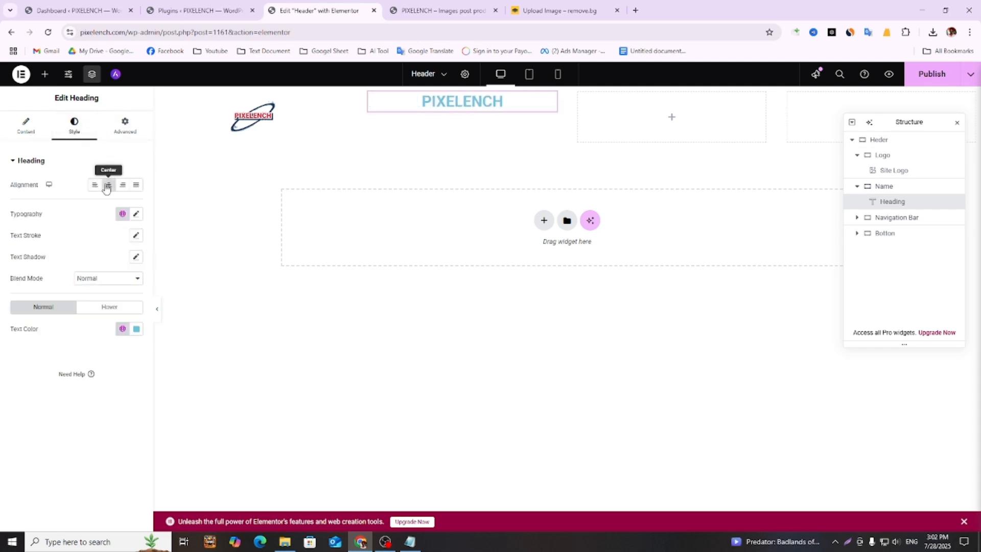
left_click(136, 329)
left_click_drag(138, 387, 61, 462)
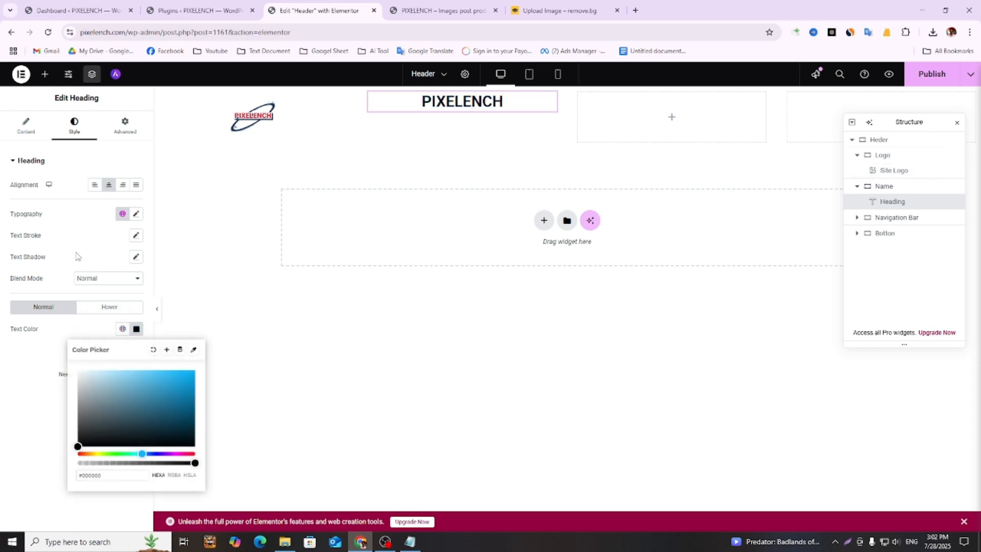
left_click(934, 77)
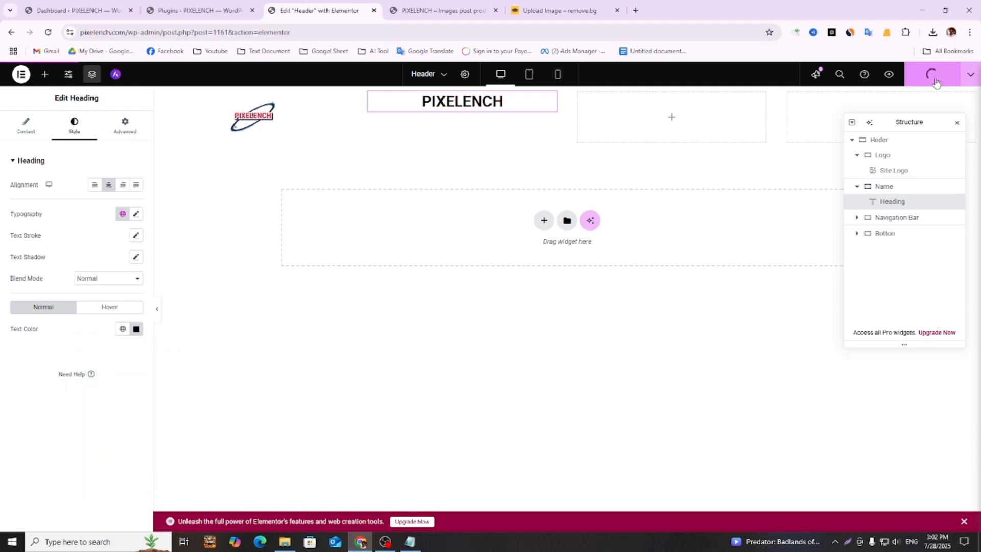
- Reload the live homepage to check the new PIXELENCH heading, and return to the header editor
left_click(438, 10)
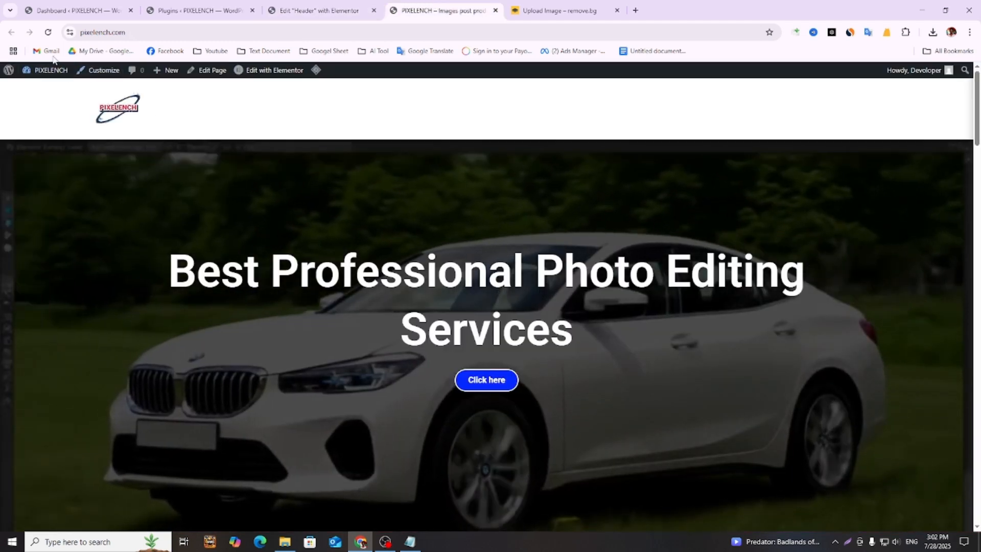
left_click(48, 33)
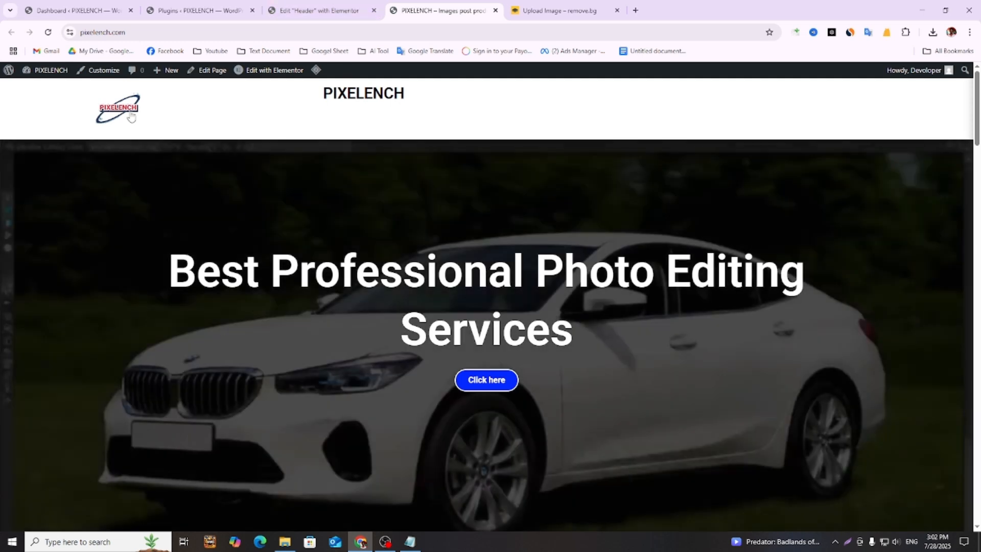
left_click(319, 11)
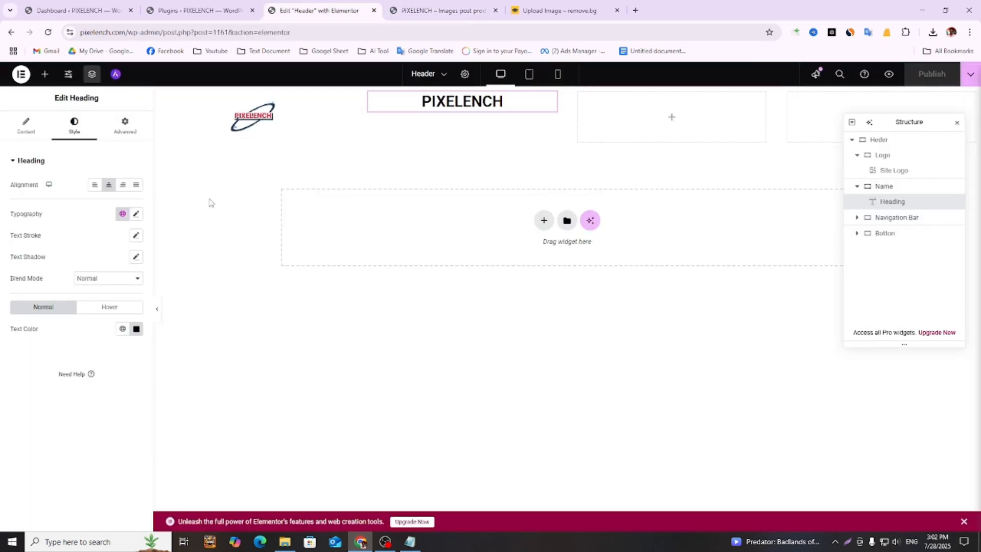
- Set the heading's Align Self to Center, trying Start as an alternative
left_click(124, 126)
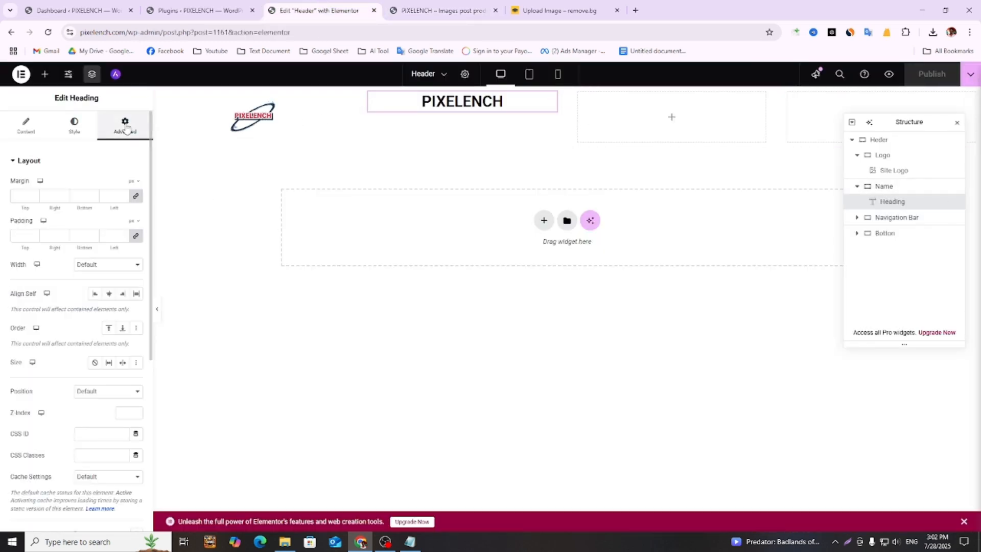
left_click(107, 296)
scroll(115, 299, "down", 4)
scroll(102, 332, "up", 4)
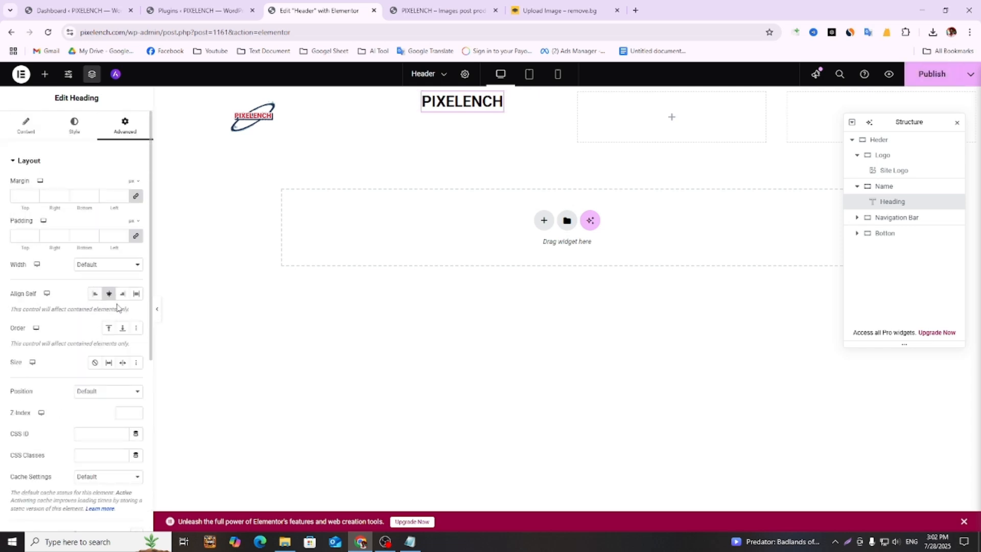
left_click(96, 296)
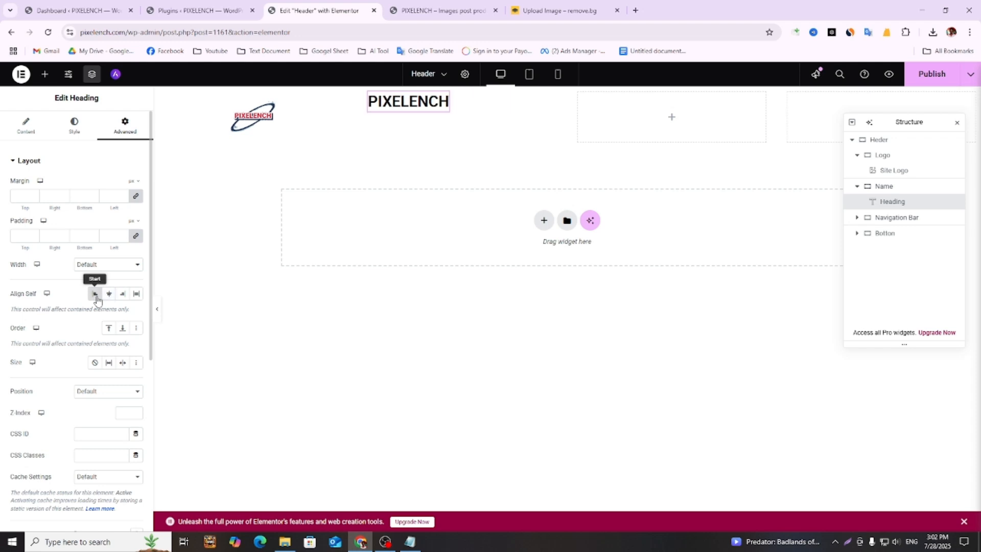
left_click(109, 295)
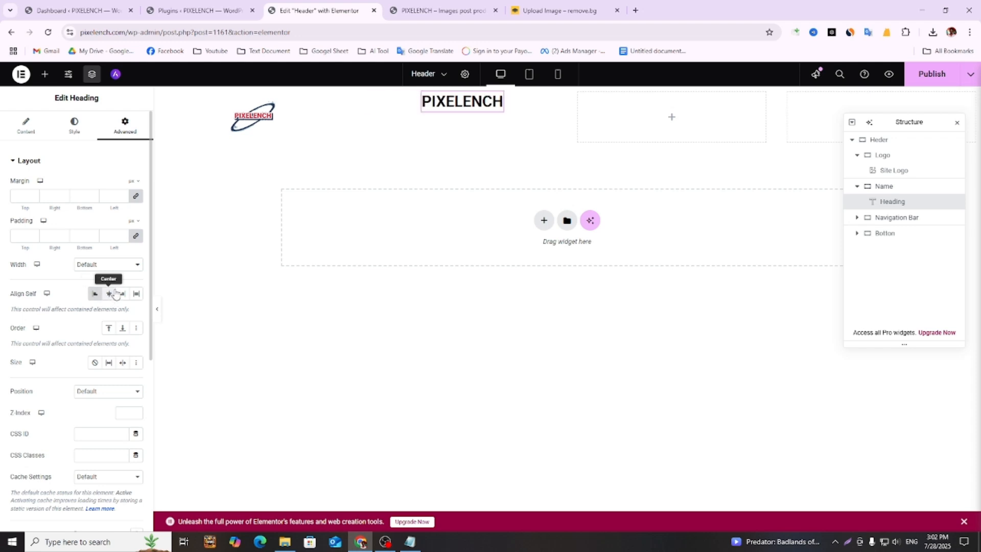
- Examine the heading's content settings and its typography, text stroke and text shadow options
left_click(21, 132)
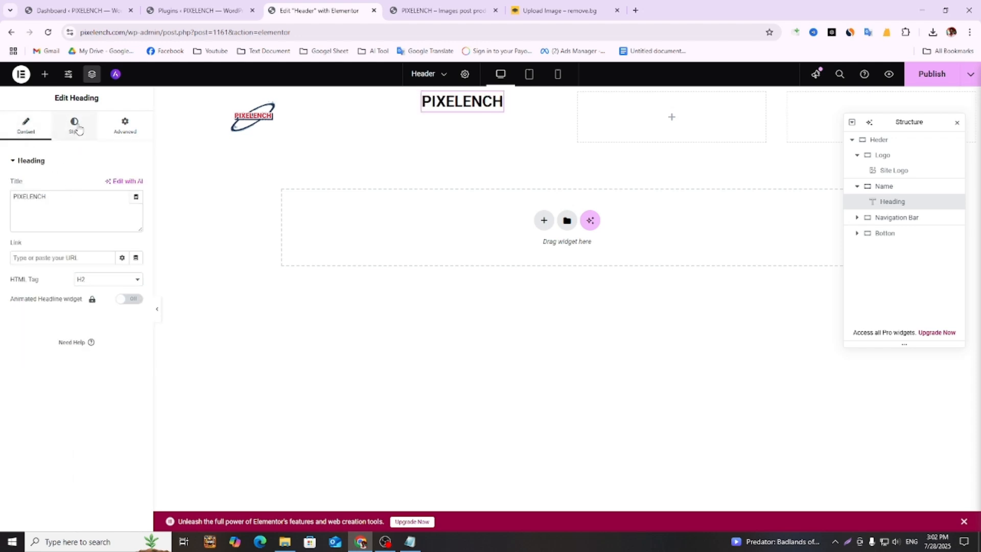
left_click(26, 161)
left_click(27, 161)
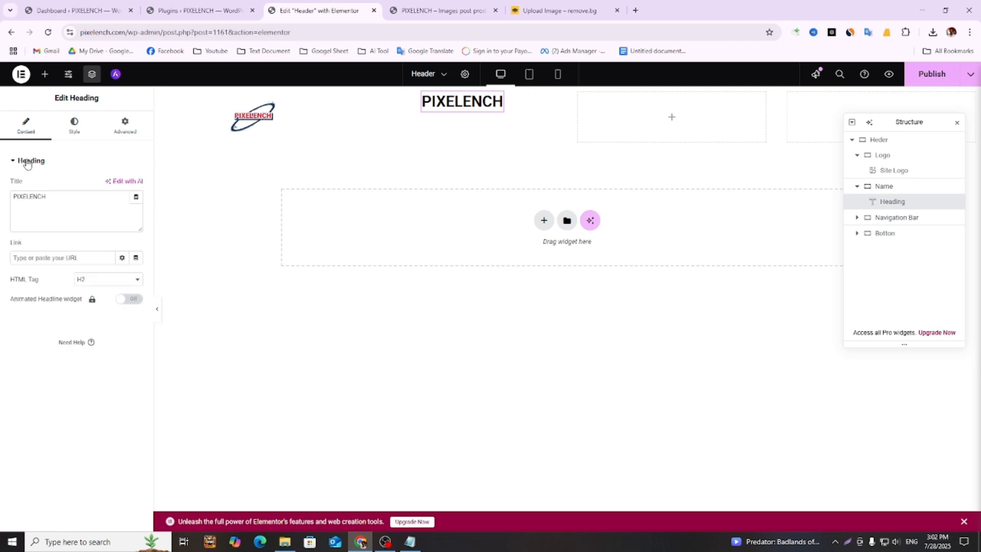
left_click(76, 126)
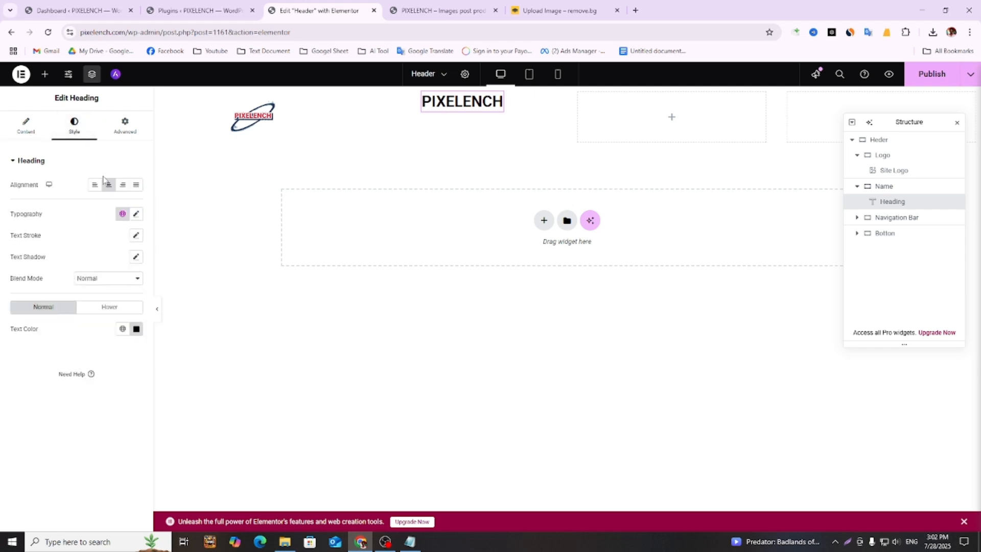
left_click(136, 215)
left_click(136, 215)
left_click(135, 236)
left_click(136, 235)
left_click(136, 257)
left_click(137, 257)
- Set the heading's Size option to Grow in its advanced layout settings
left_click(124, 125)
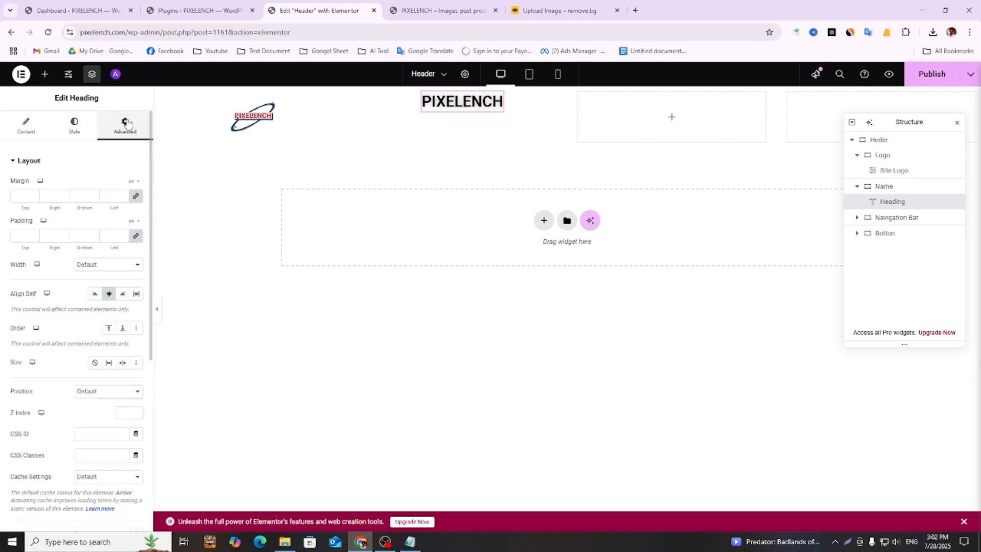
scroll(114, 337, "down", 1)
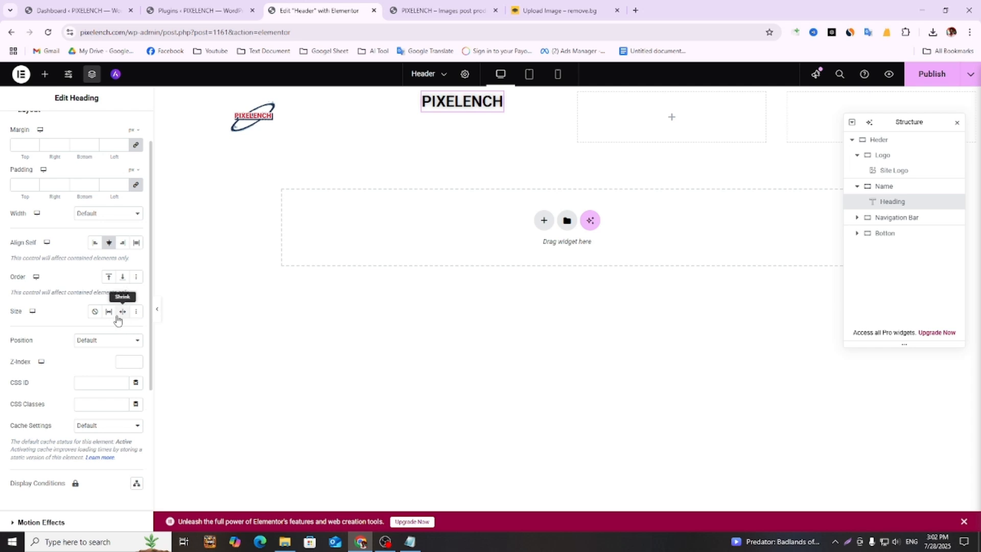
left_click(110, 312)
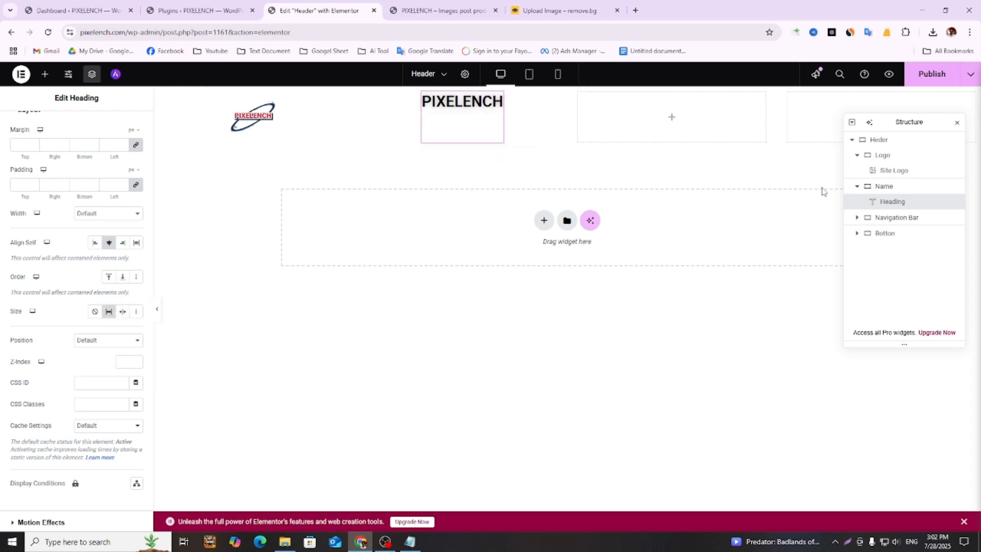
- Set the Name container's Align Self to Center and publish the header
left_click(909, 187)
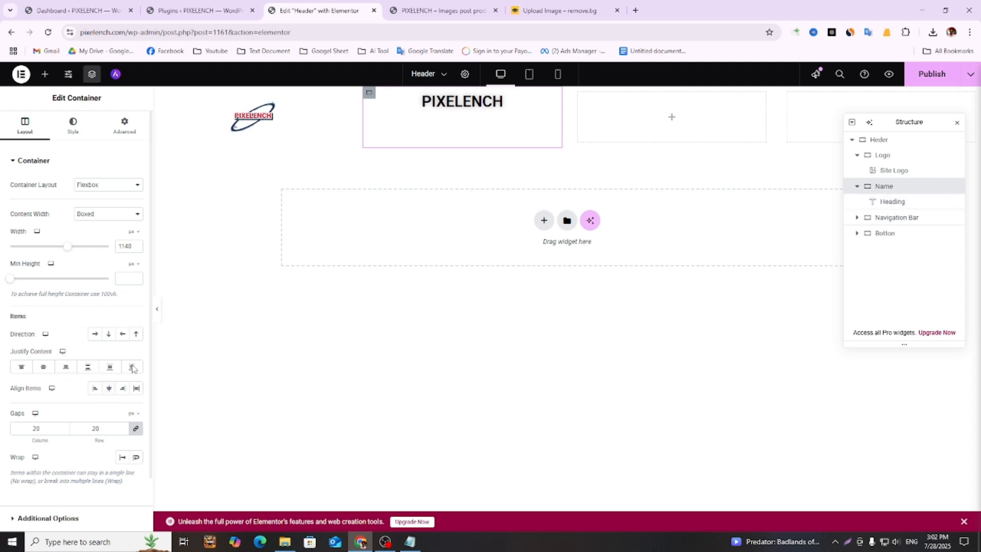
left_click(85, 131)
left_click(132, 125)
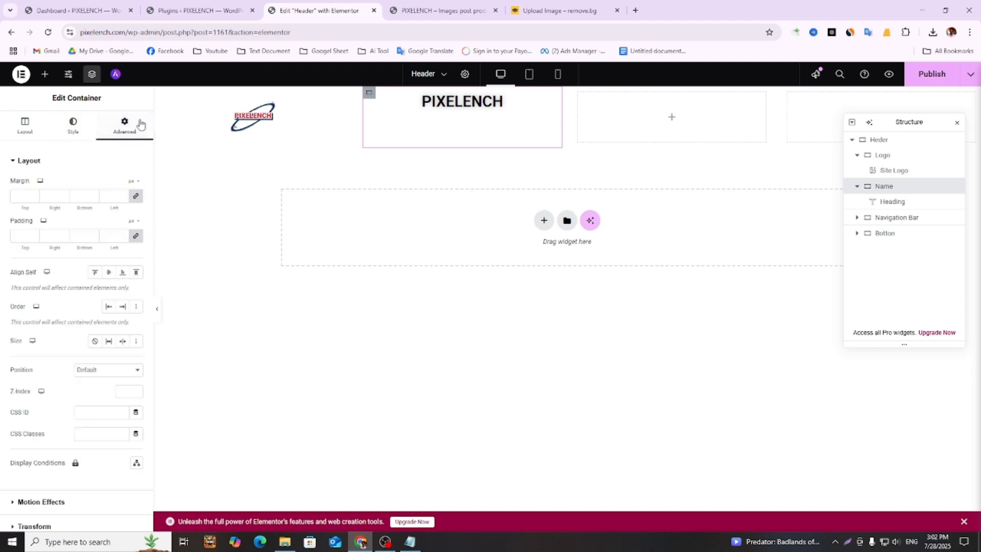
left_click(108, 275)
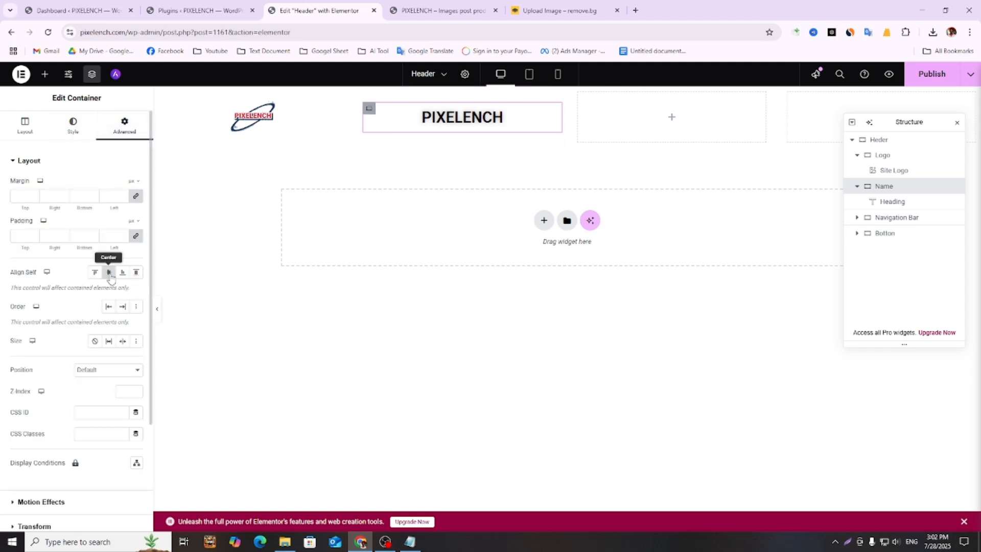
left_click(801, 161)
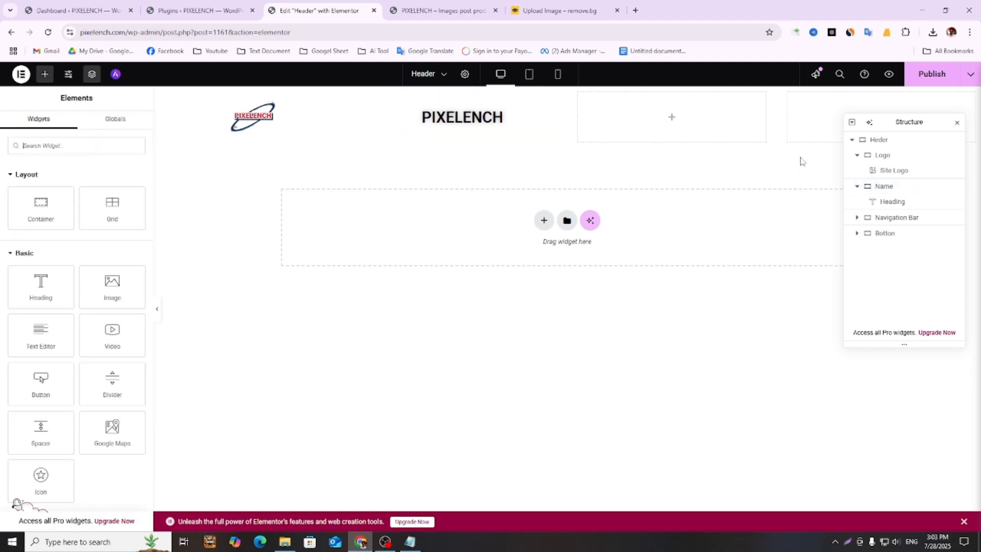
left_click(937, 77)
- Reload the live homepage to check the name's vertical alignment beside the logo, and return to the header editor
left_click(439, 10)
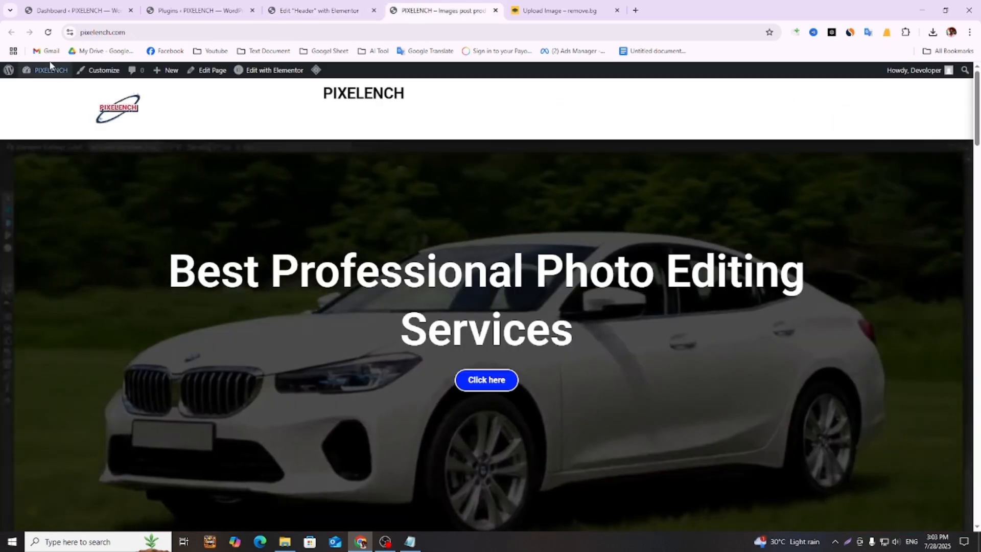
left_click(47, 32)
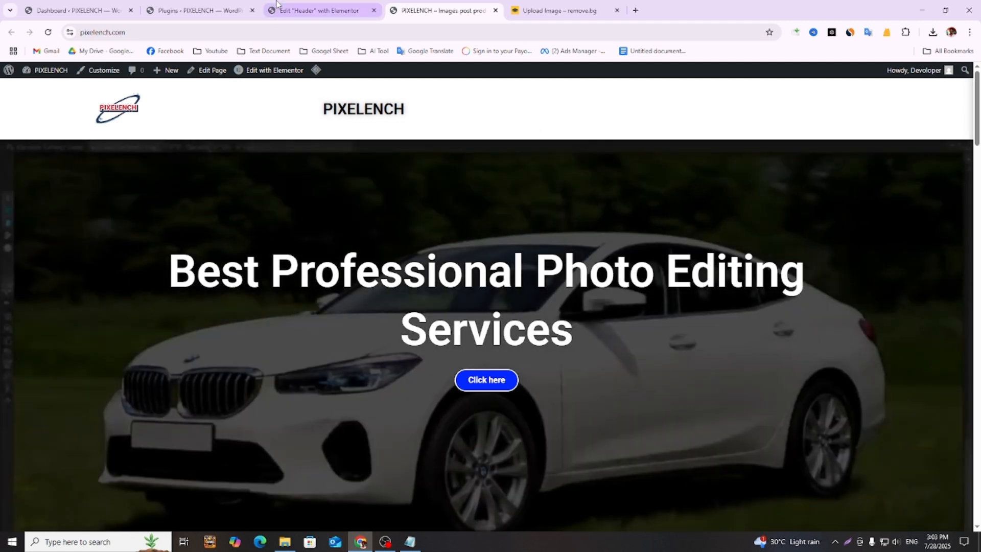
left_click(302, 5)
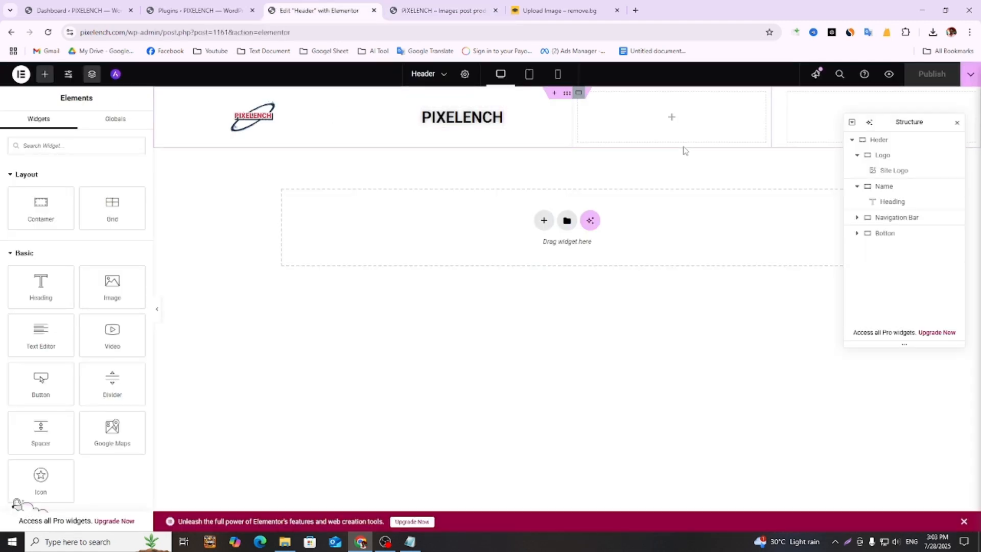
- Check the client's header notes, search the widgets for "nav", and add the available Navigation Menu widget to the Navigation Bar container
left_click(410, 541)
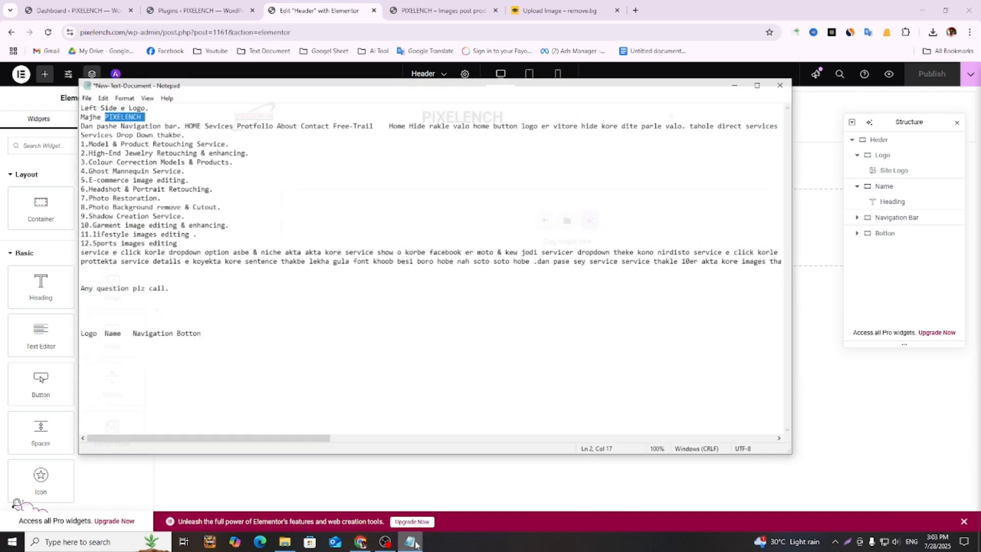
left_click(891, 223)
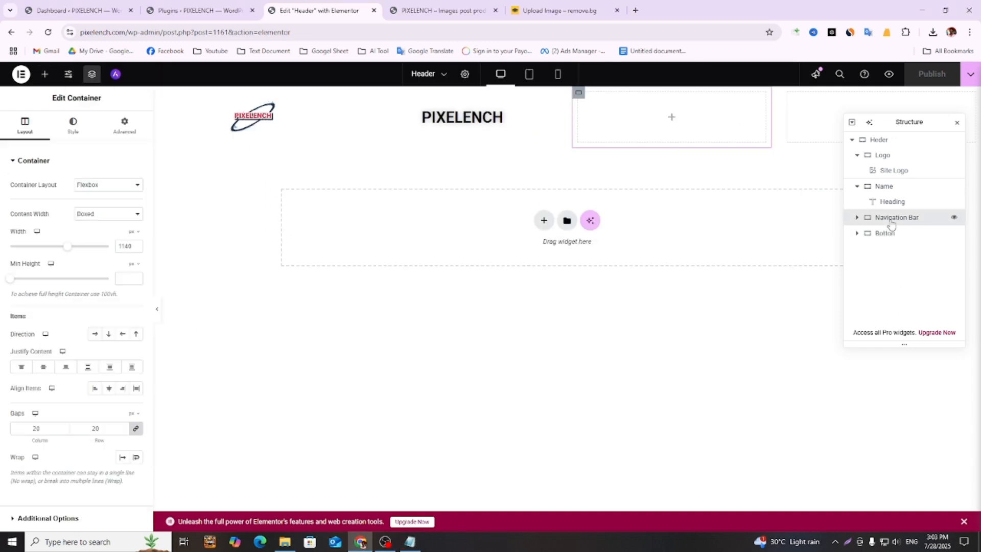
left_click(44, 74)
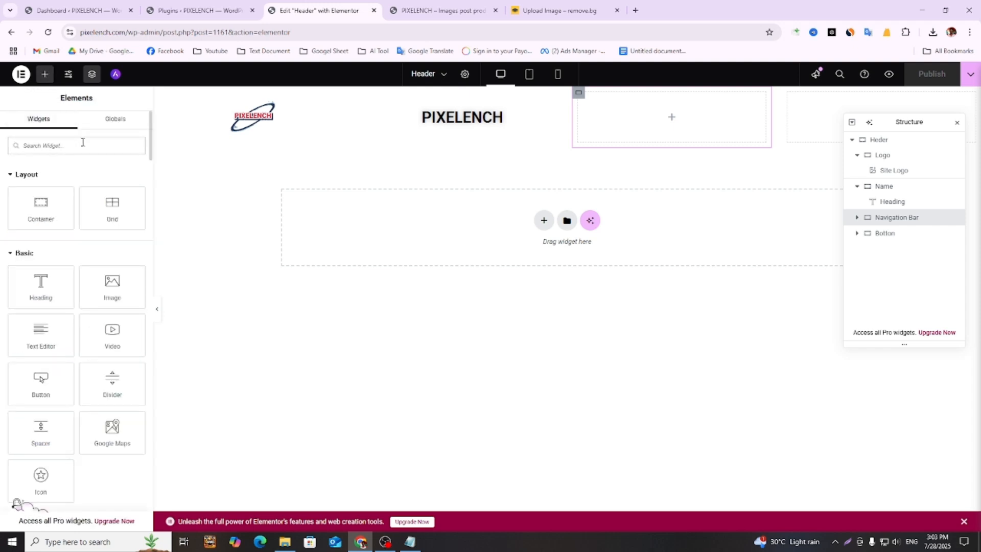
type("n")
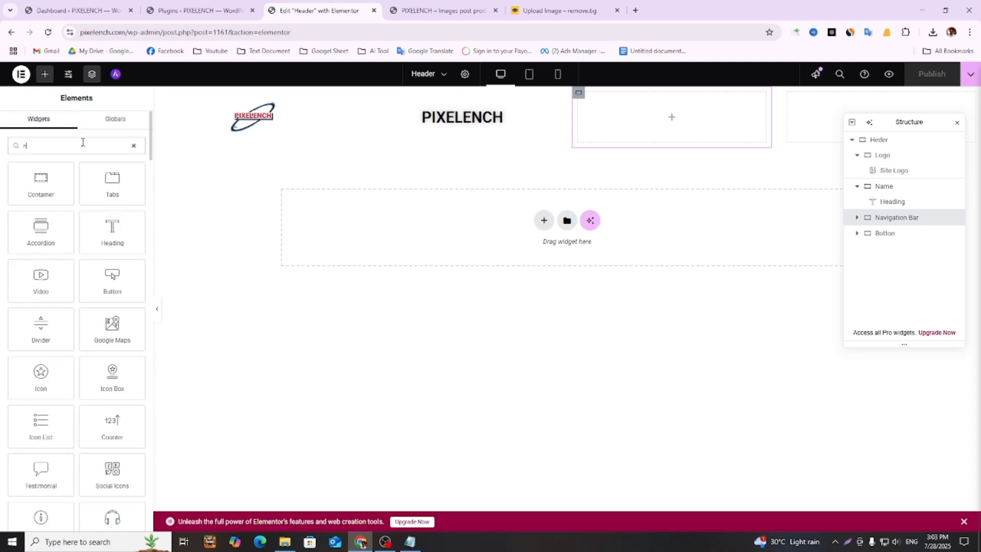
type("av")
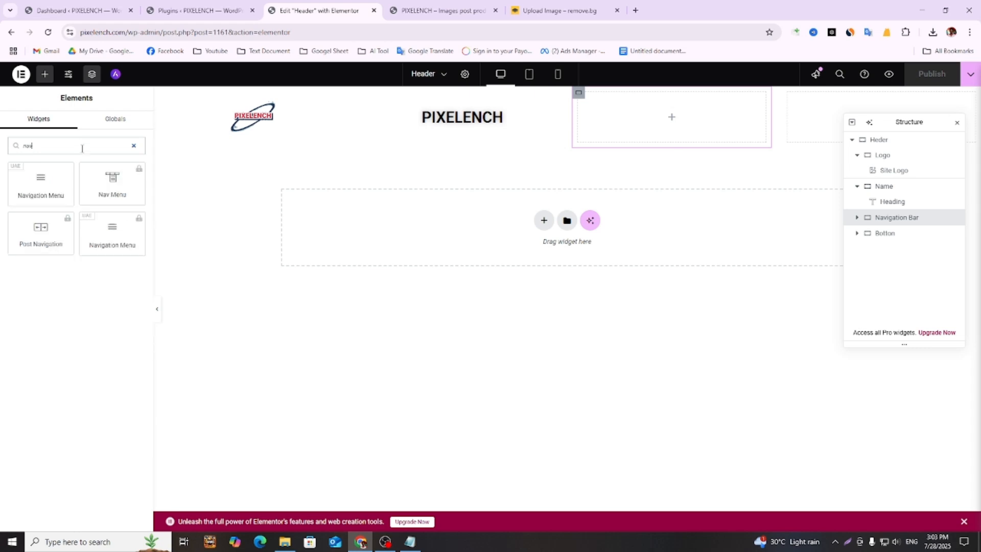
left_click(116, 241)
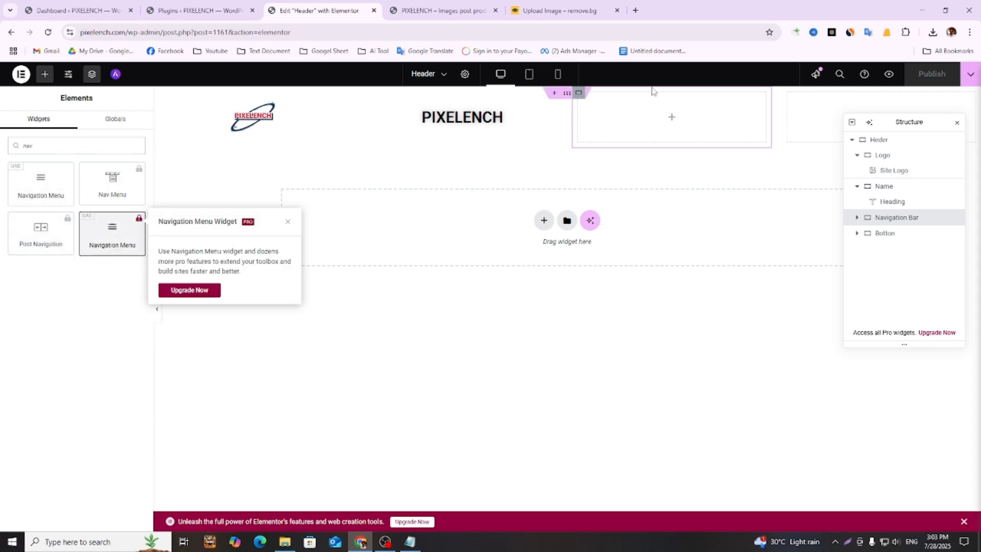
left_click(706, 67)
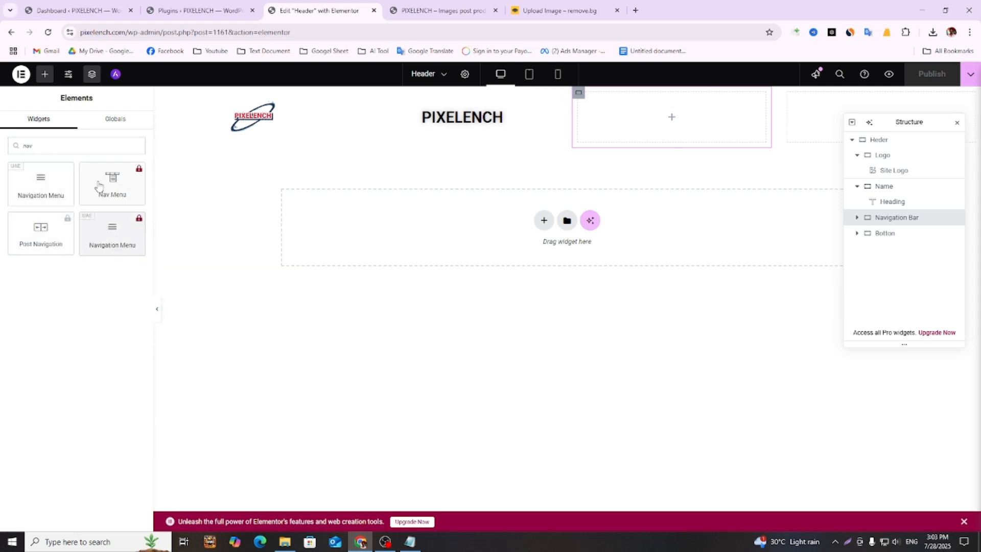
left_click_drag(28, 192, 695, 133)
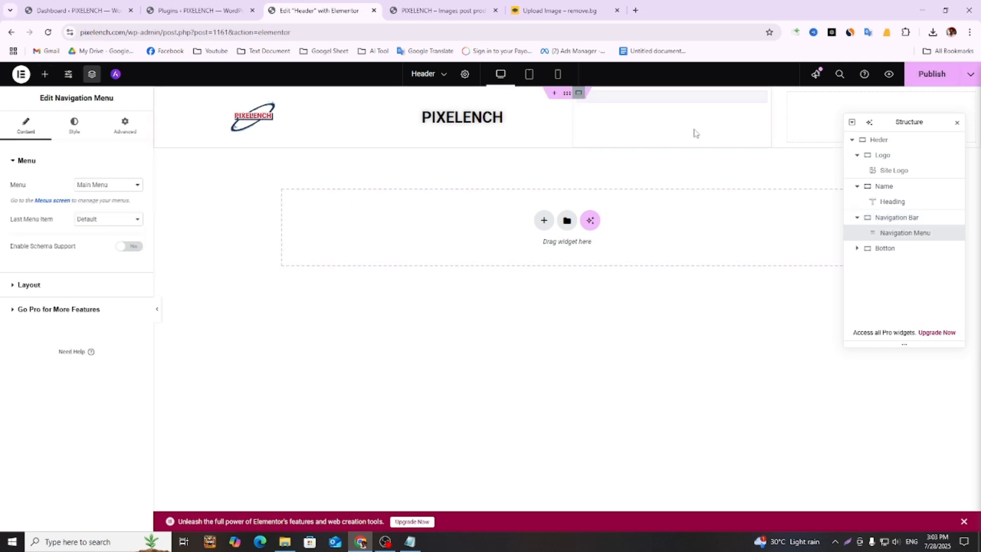
- Try the Button style for the Main Menu's last menu item, and set it back to Default
left_click(96, 185)
left_click(96, 185)
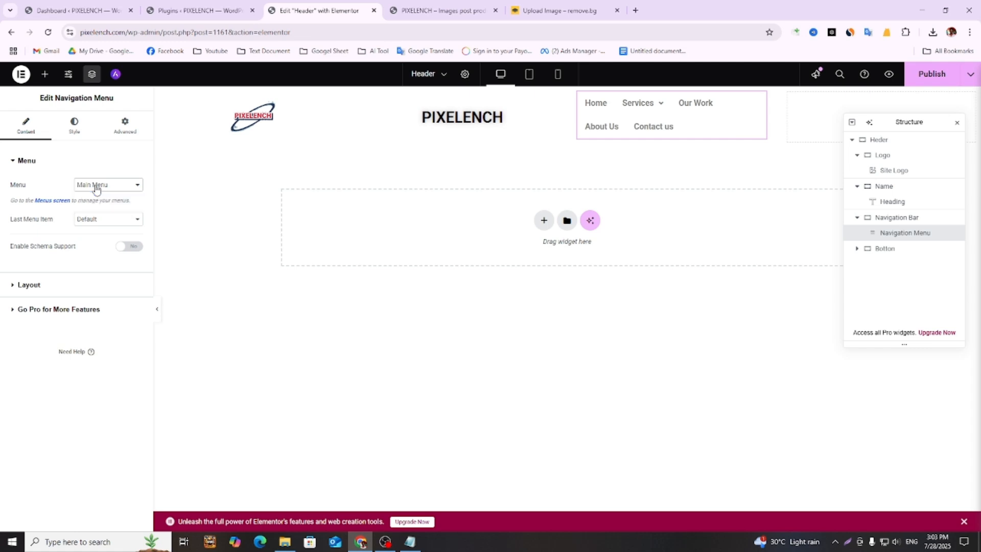
left_click(109, 186)
left_click(109, 187)
left_click(110, 219)
left_click(110, 221)
left_click(110, 220)
left_click(112, 245)
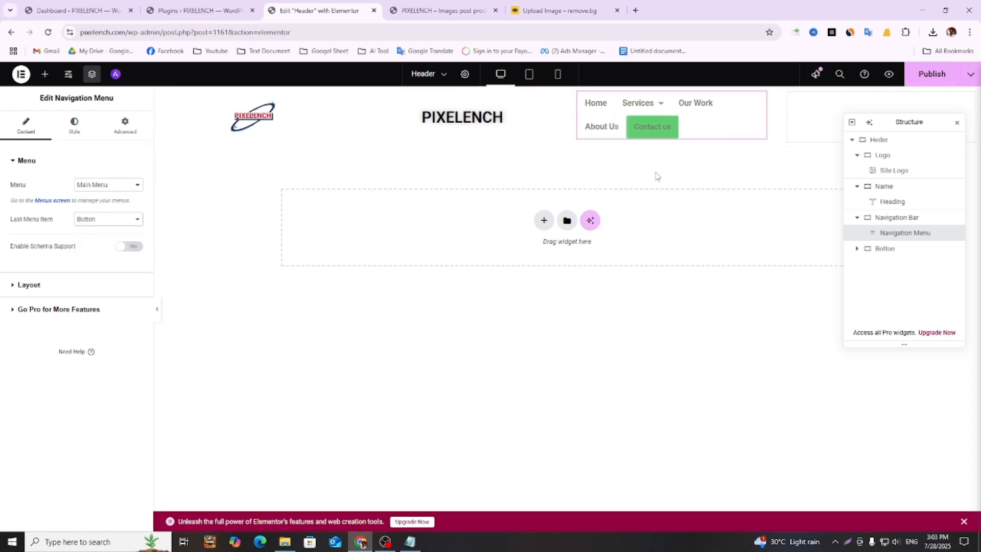
left_click(112, 220)
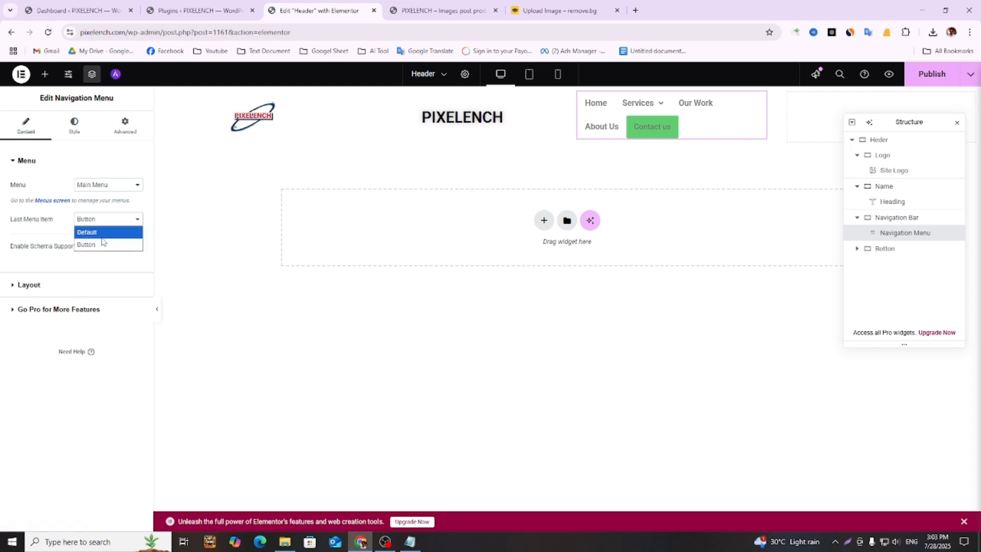
left_click(102, 237)
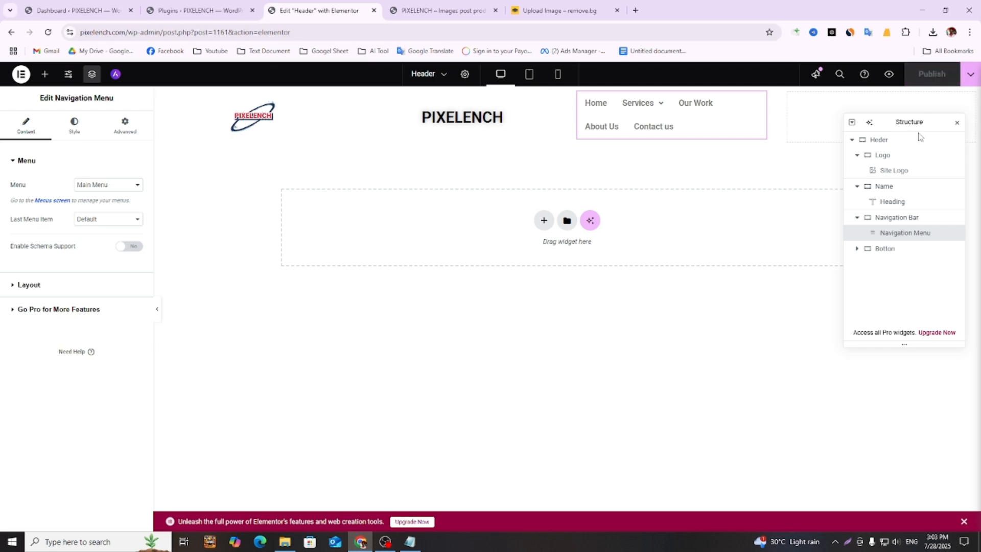
- Reload the live homepage to check the navigation menu and its Services submenu, and return to the header editor
left_click(439, 10)
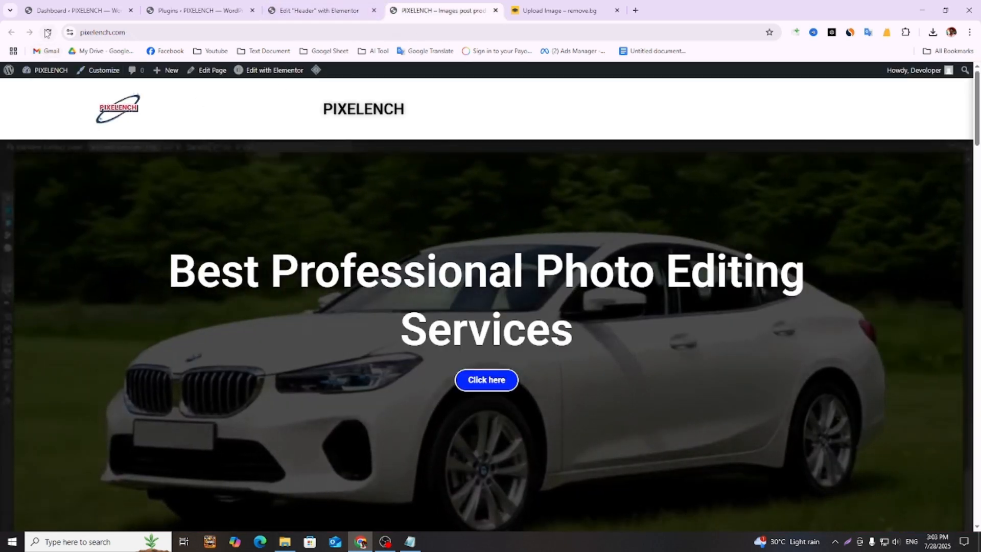
left_click(48, 32)
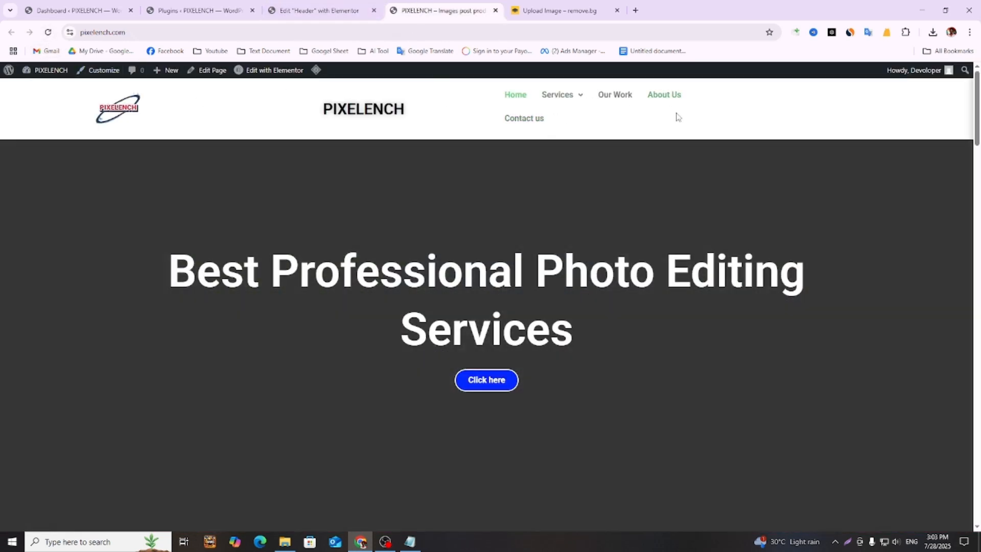
mouse_move(554, 117)
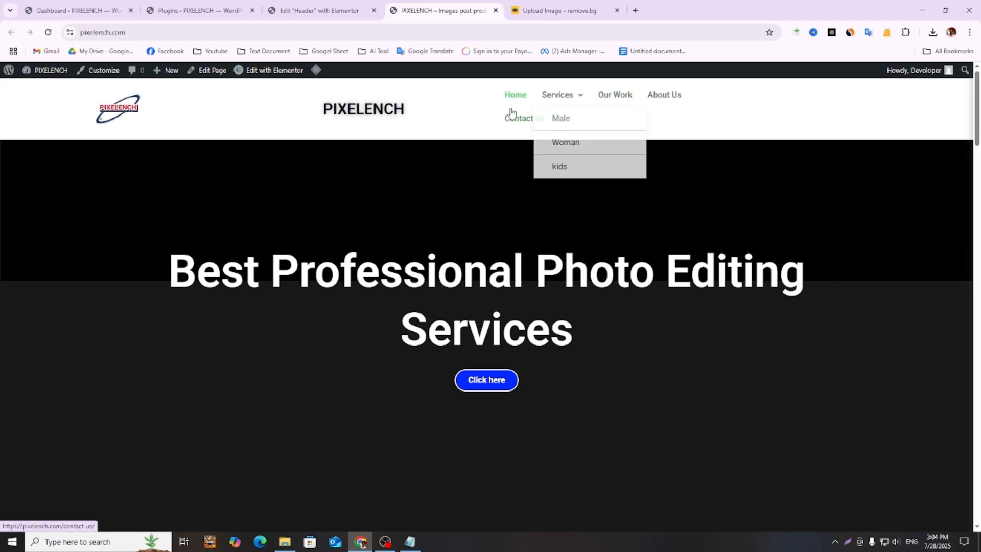
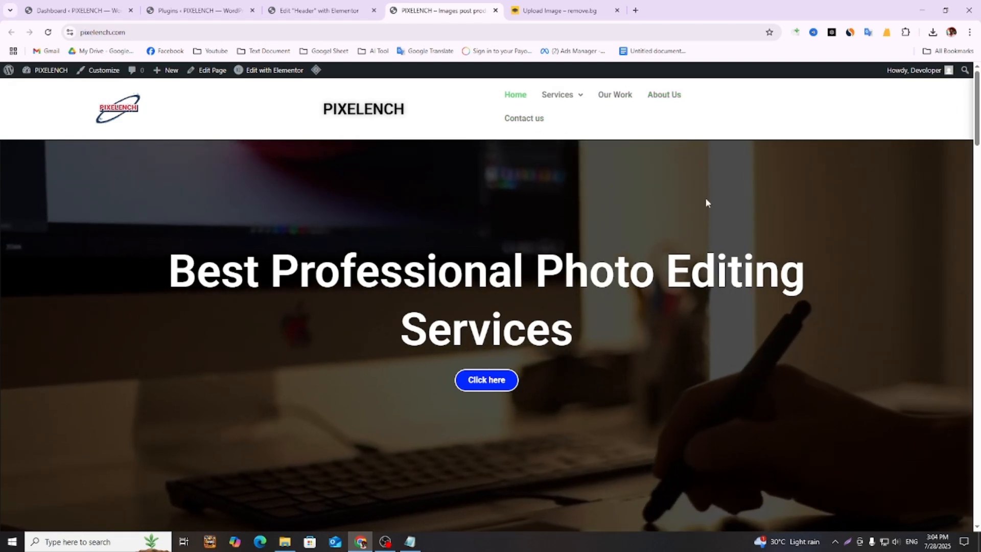
left_click(303, 13)
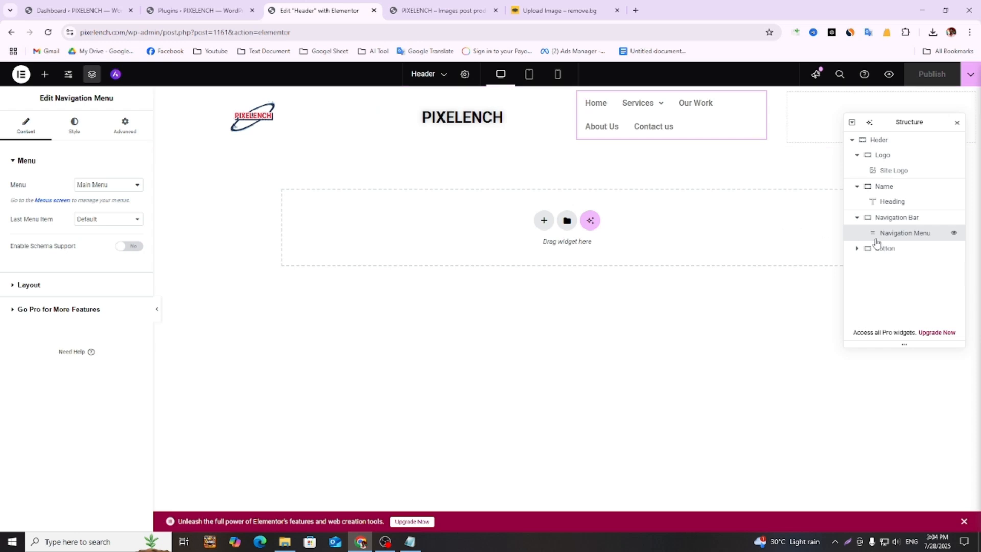
- Set the Navigation Bar container's Content Width to Full Width and publish the header
left_click(892, 219)
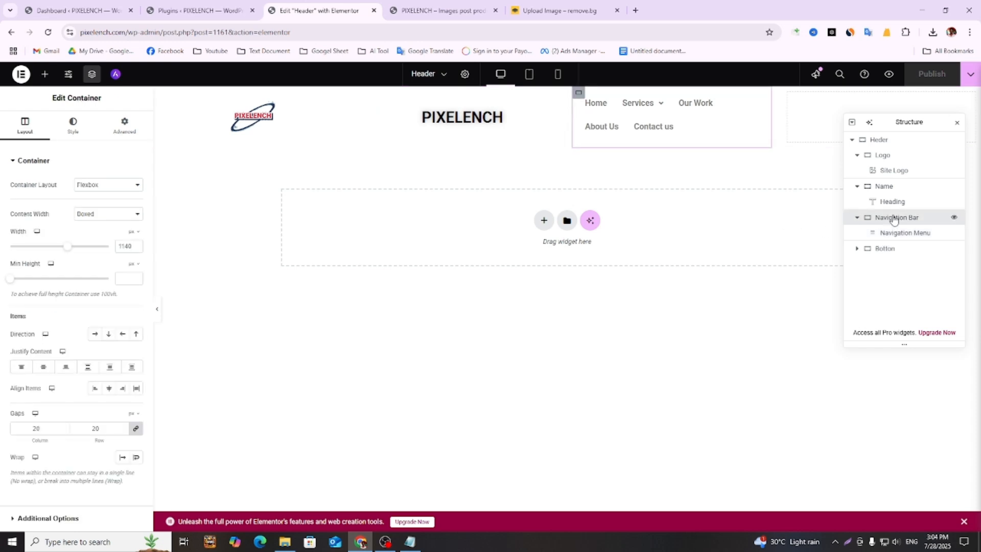
left_click(102, 214)
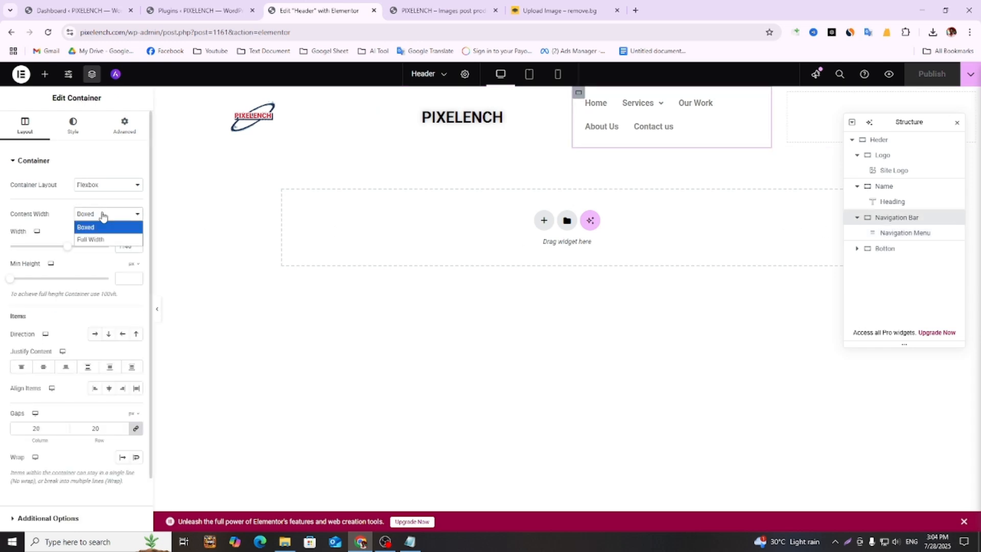
left_click(109, 239)
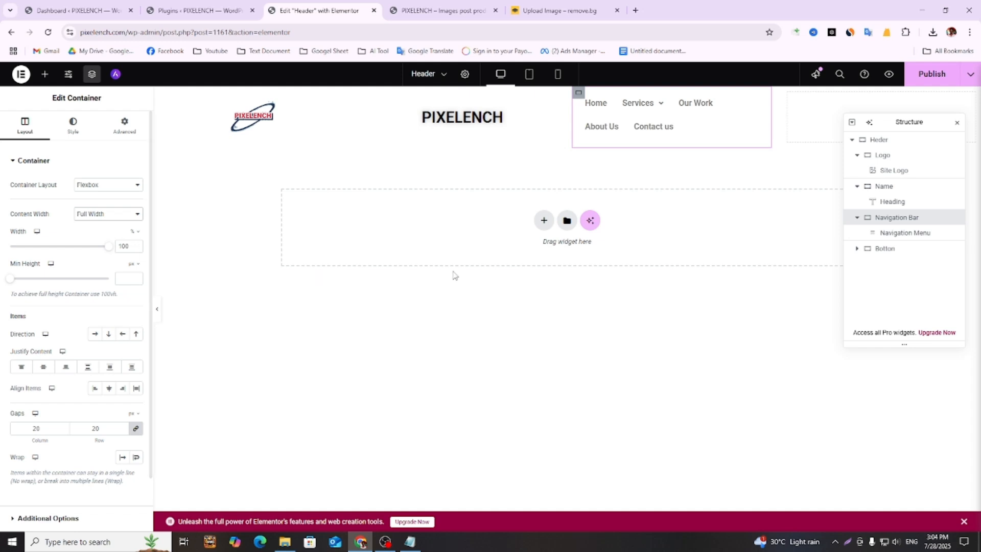
left_click(856, 186)
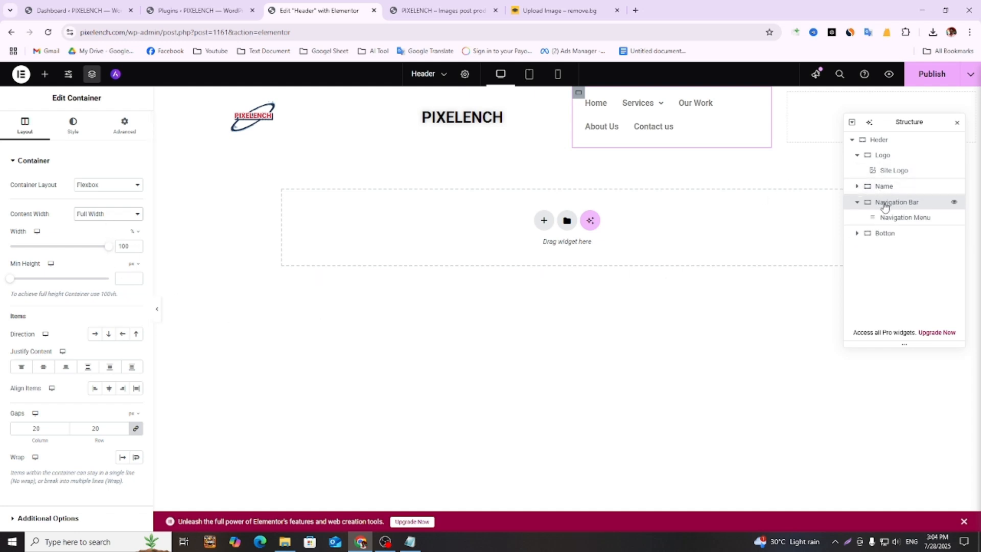
left_click(857, 155)
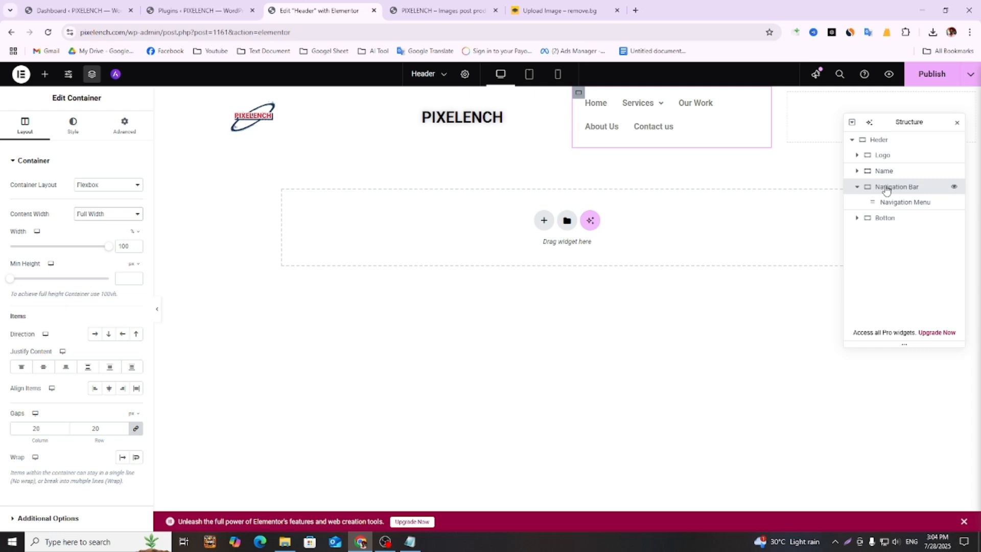
left_click(915, 74)
- Reload the live homepage to check the navigation bar's width, and return to the header editor
left_click(438, 11)
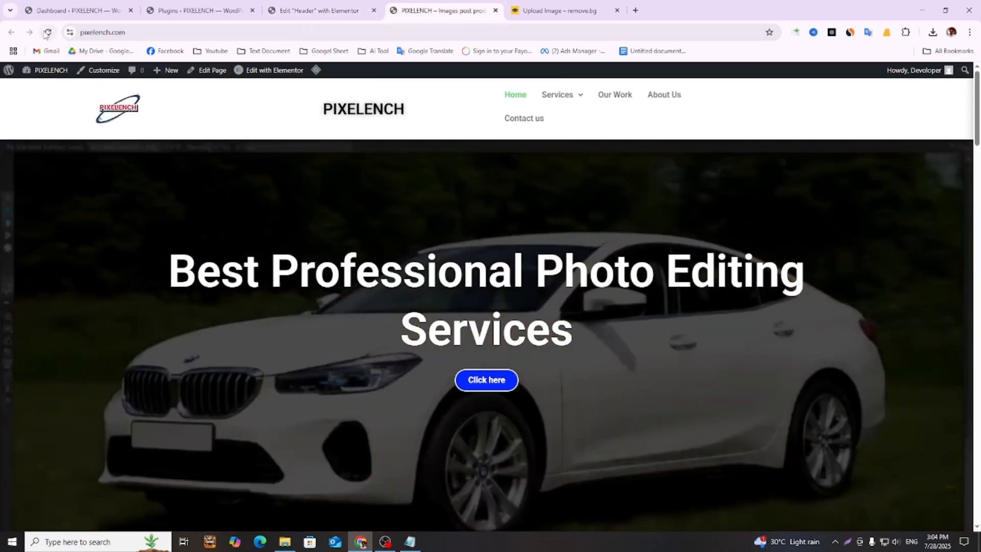
left_click(47, 32)
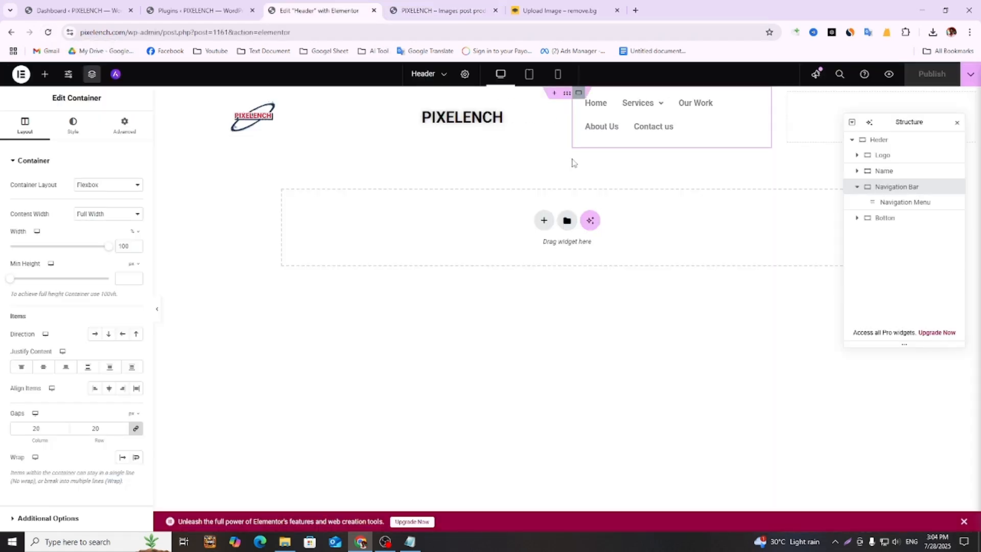
left_click(317, 10)
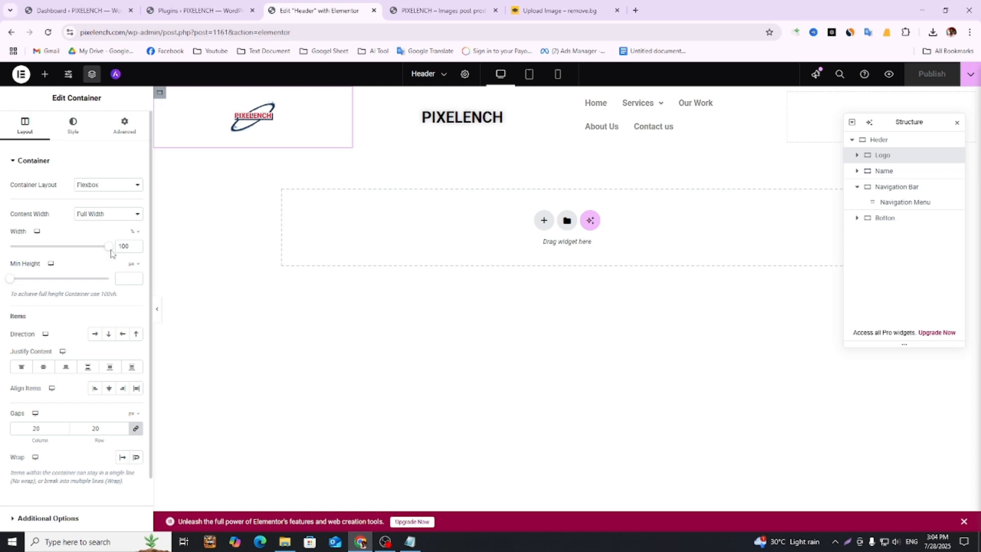
- Reduce the Logo container's width to 50%, and set the Name container to Full Width content with a 54% width
left_click_drag(106, 251, 65, 257)
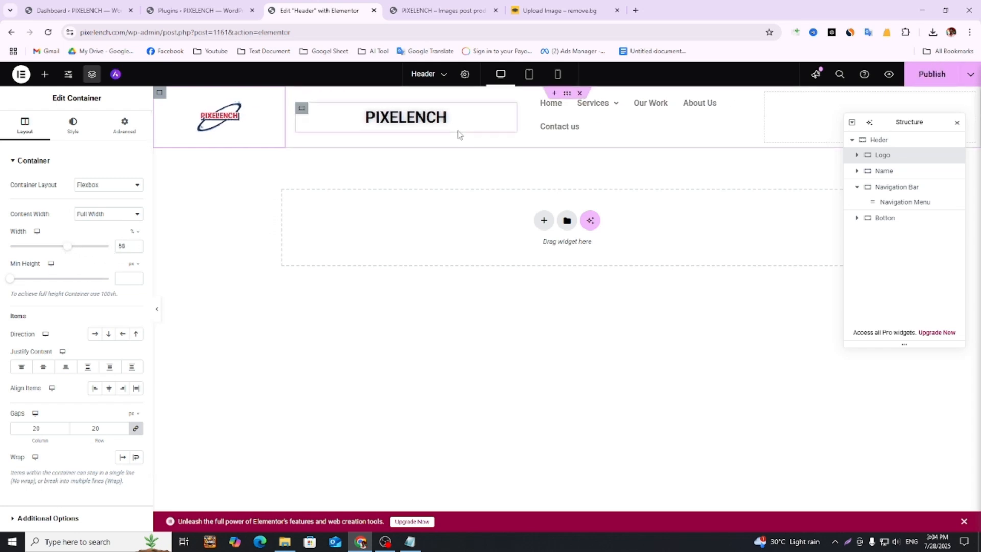
left_click(884, 171)
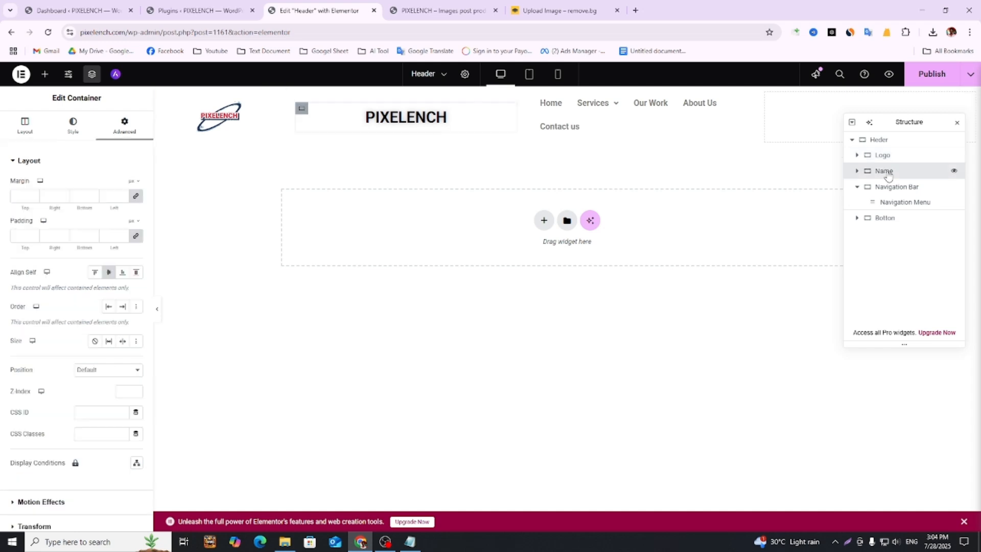
left_click(16, 134)
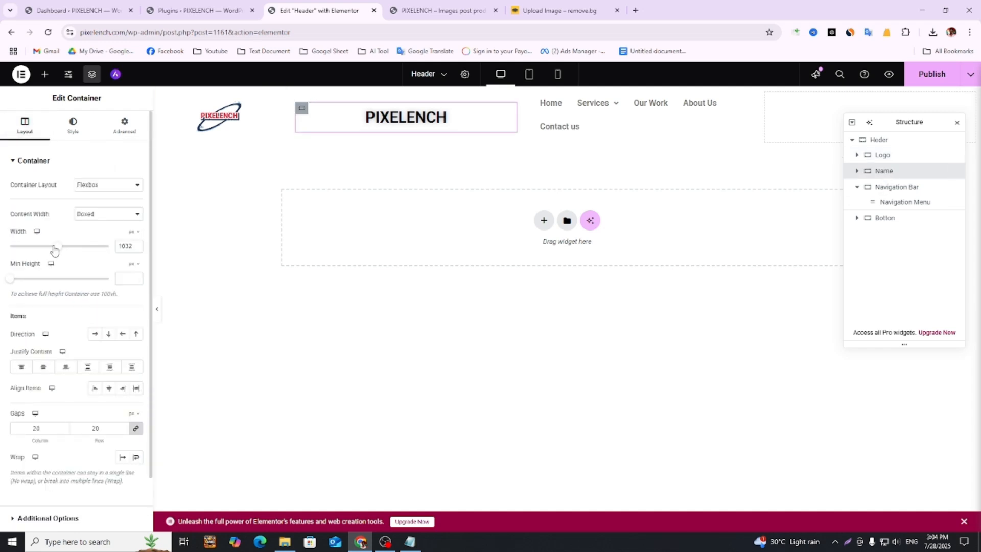
left_click(83, 215)
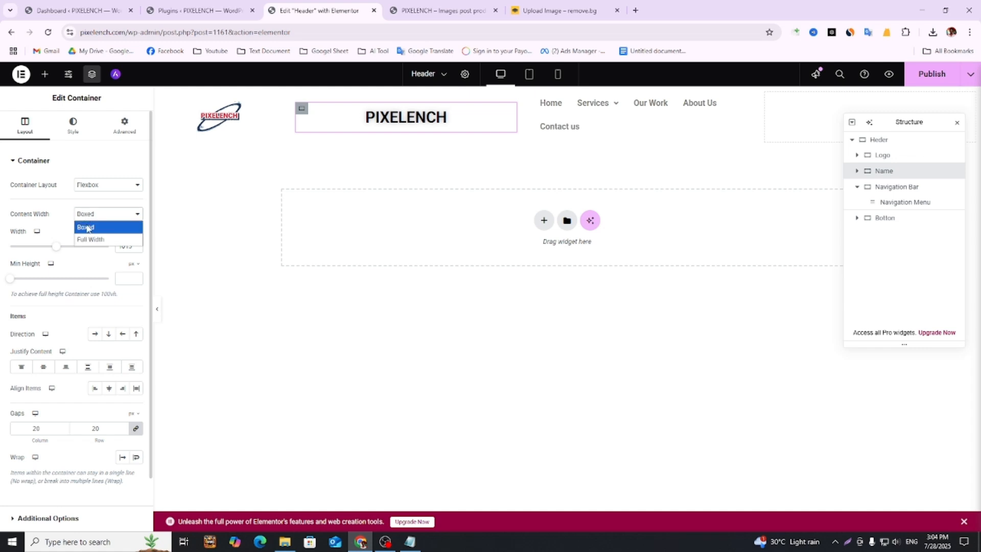
left_click(92, 239)
left_click_drag(107, 248, 63, 256)
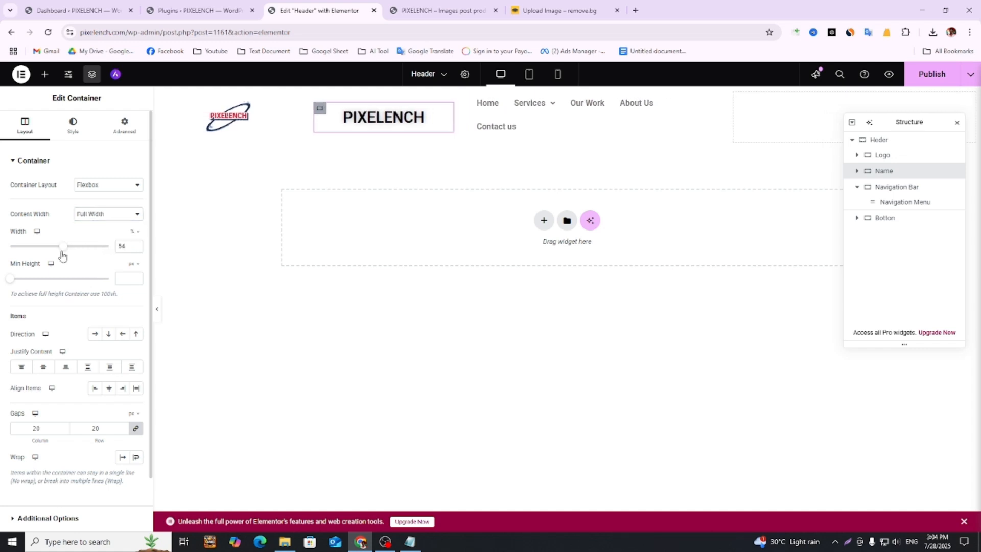
- Try Boxed as the Navigation Bar container's Content Width, and switch it back to Full Width
left_click(912, 189)
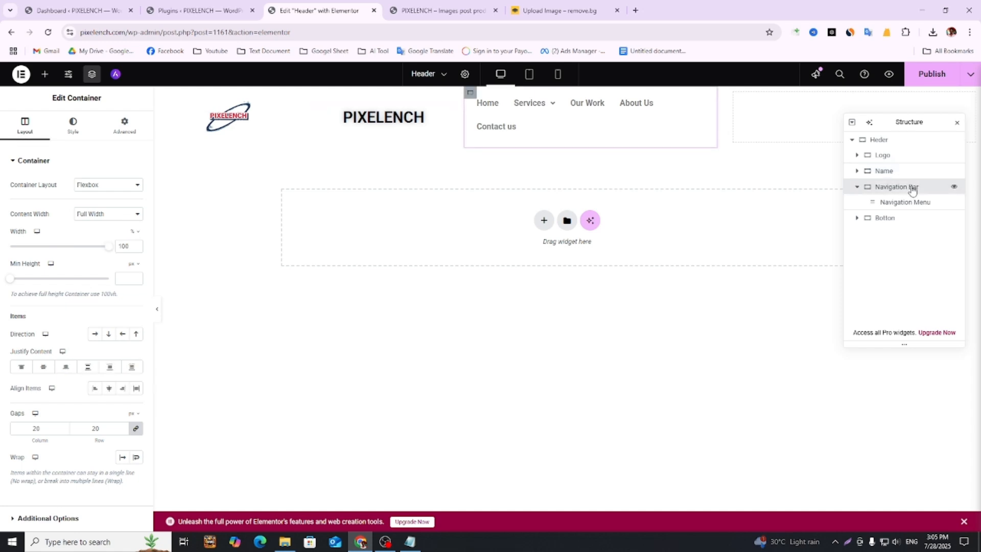
left_click(99, 223)
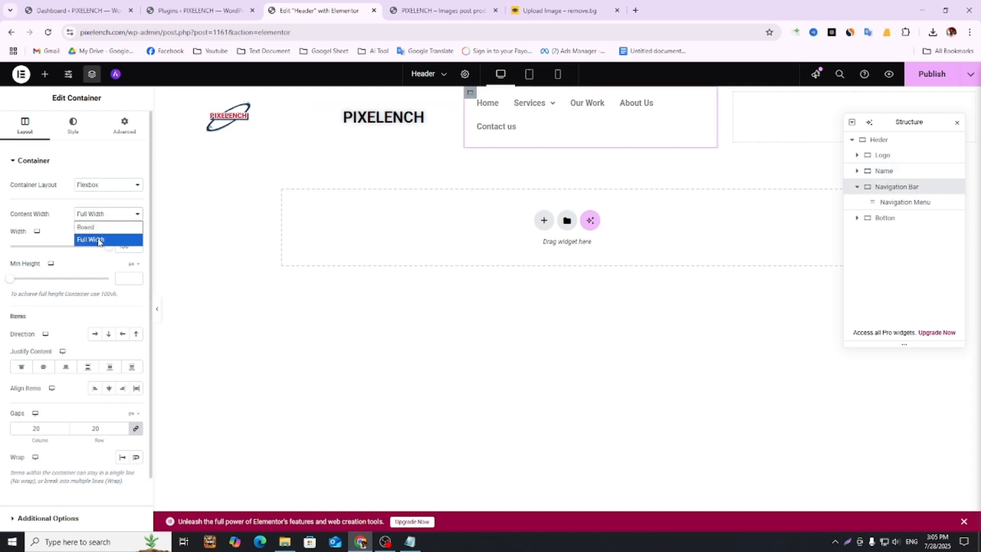
left_click(97, 225)
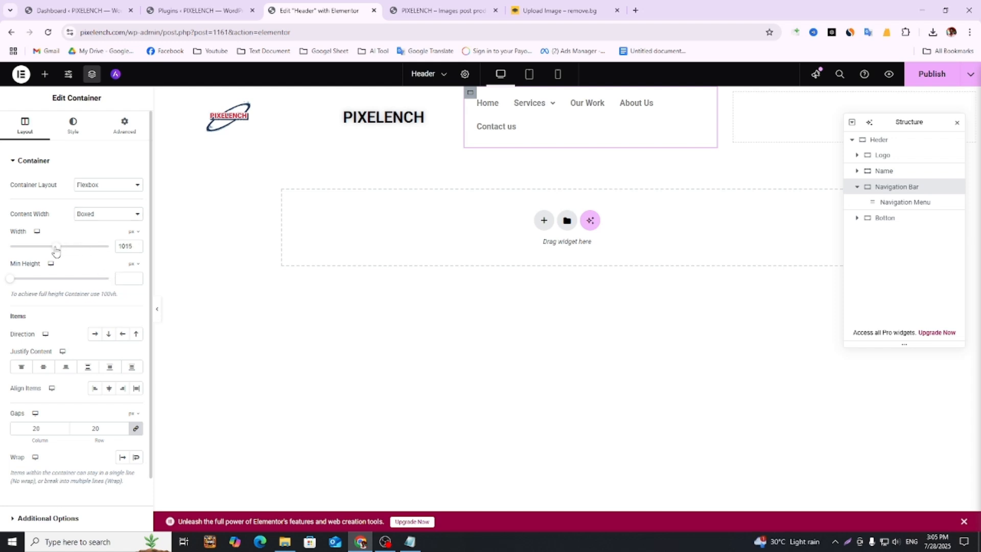
left_click(108, 214)
left_click(110, 237)
left_click(93, 186)
left_click(94, 196)
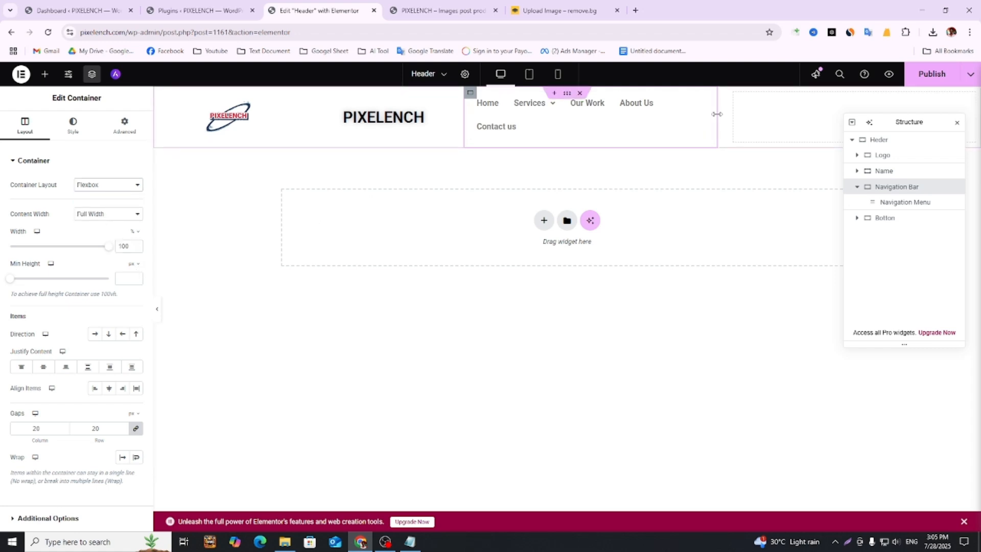
- Try a 20% width on the Navigation Bar container, and clear the value again
left_click(98, 216)
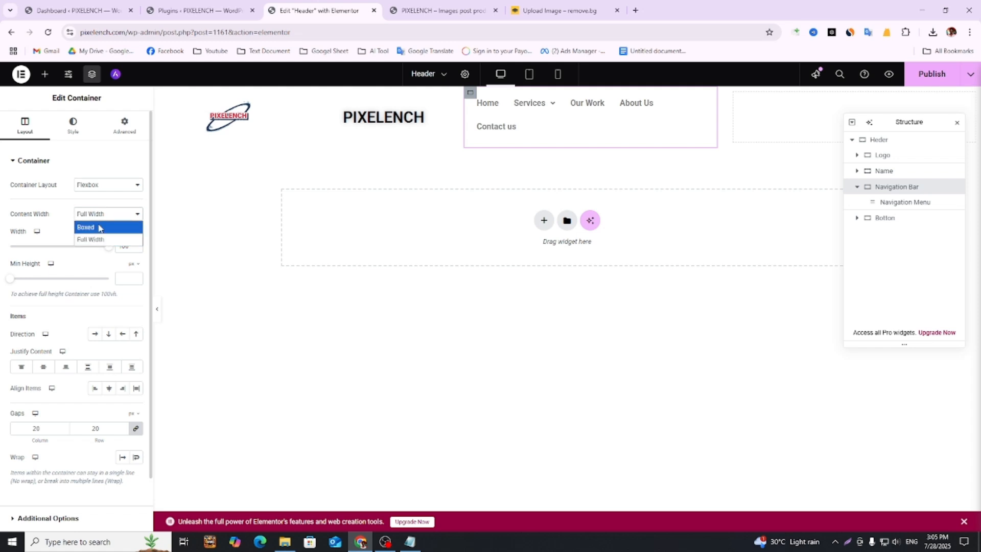
left_click(126, 248)
double_click(125, 249)
type("20")
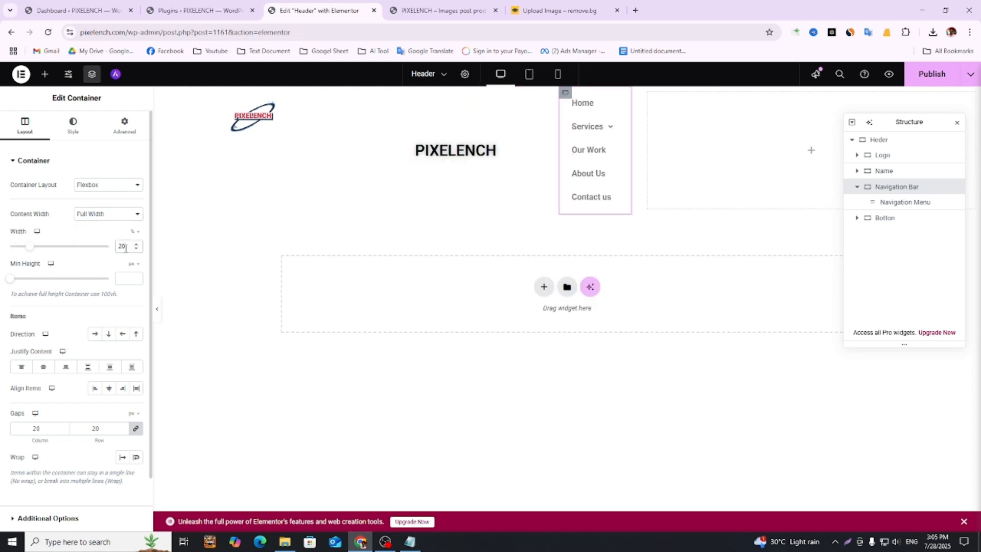
key("BackSpace")
key("BackSpace")
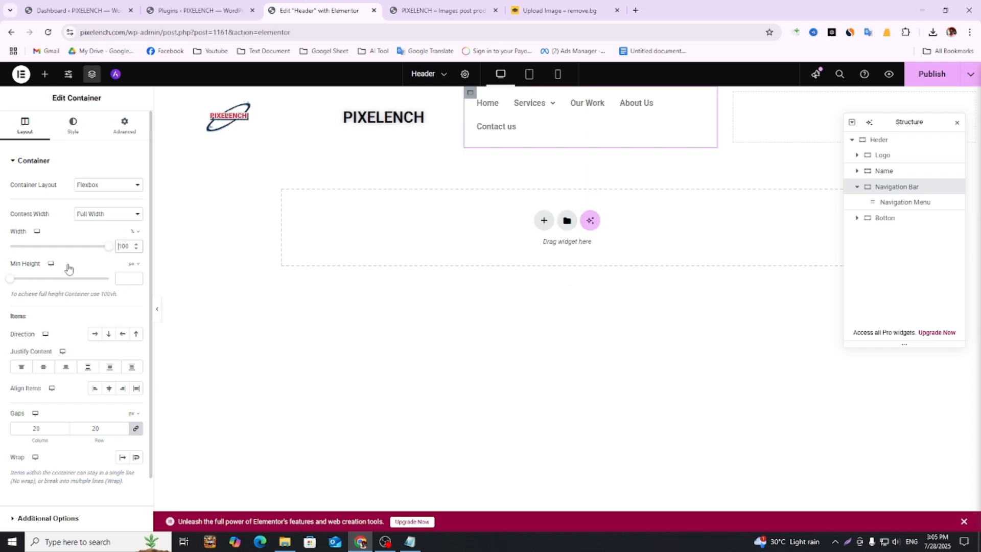
- Set the Navigation Bar container's Min Height to 0, widen it to about 32.7% so the menu fits one line, and publish the header
mouse_move(13, 282)
left_mouse_down()
mouse_move(30, 278)
mouse_move(3, 284)
left_mouse_up()
type("1")
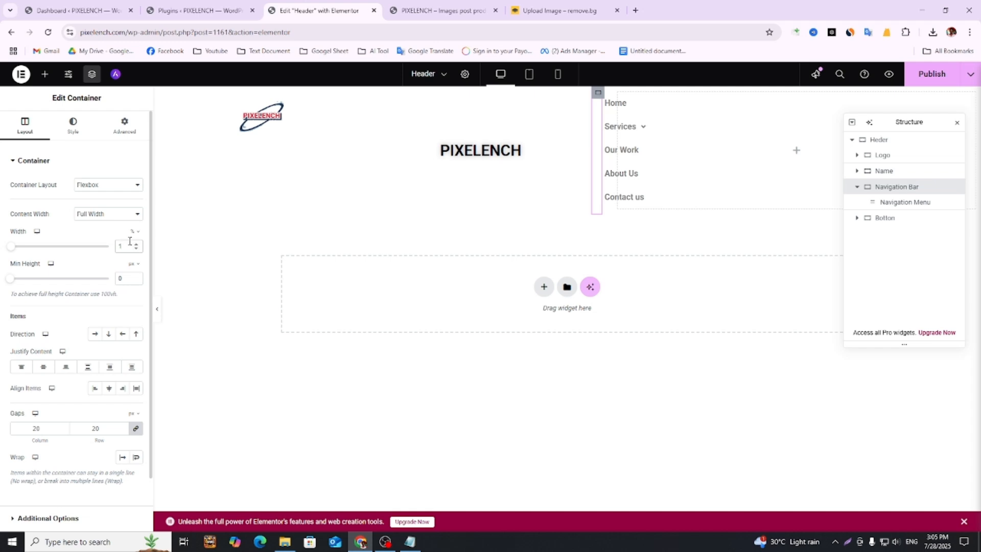
type("00")
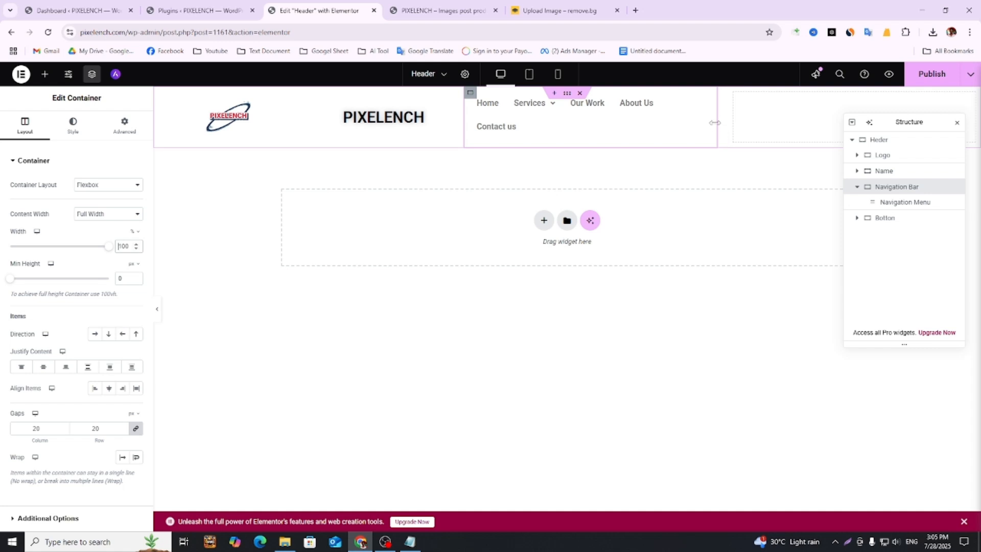
left_click_drag(717, 126, 743, 122)
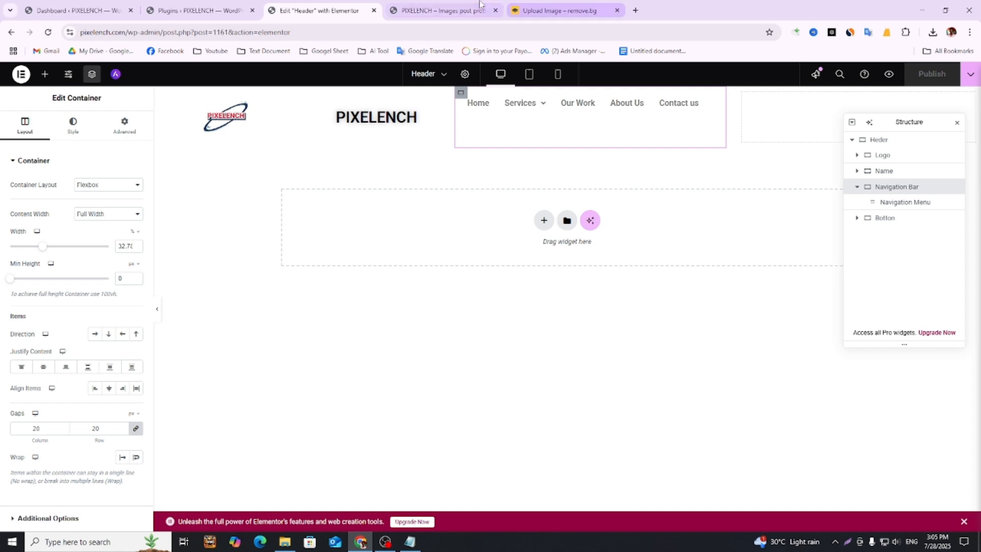
- Reload the live homepage to check the header's navigation layout, Services submenu and scrolling, and return to the header editor
left_click(439, 11)
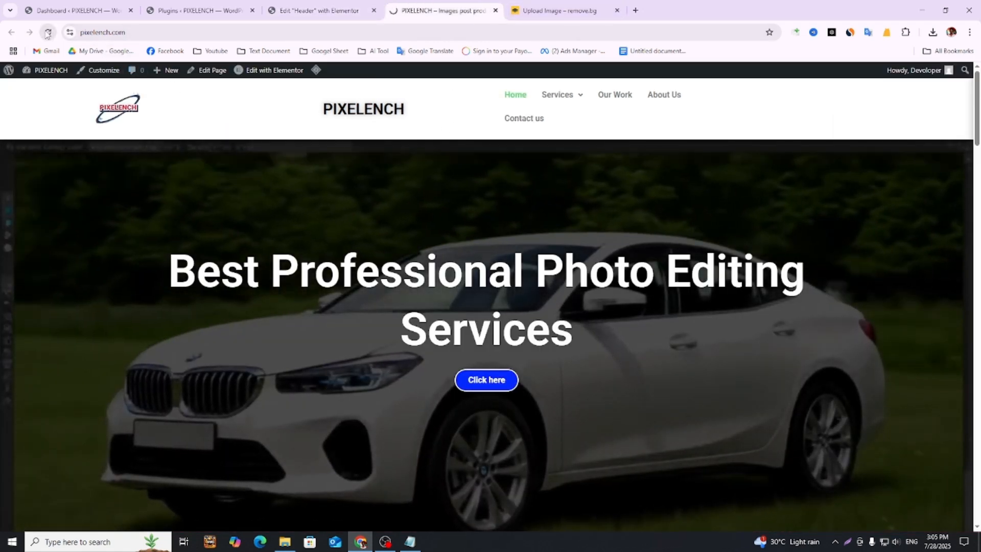
left_click(48, 32)
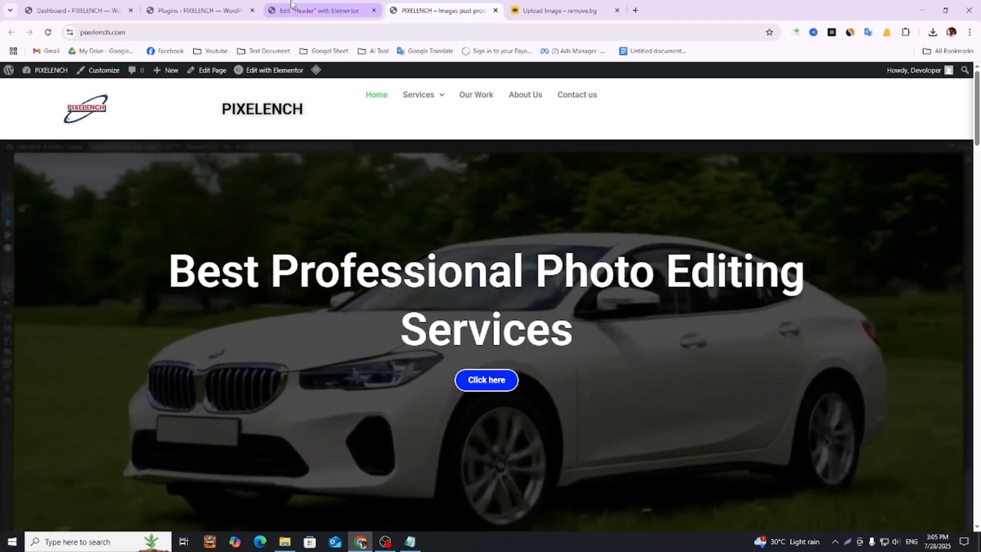
left_click(319, 11)
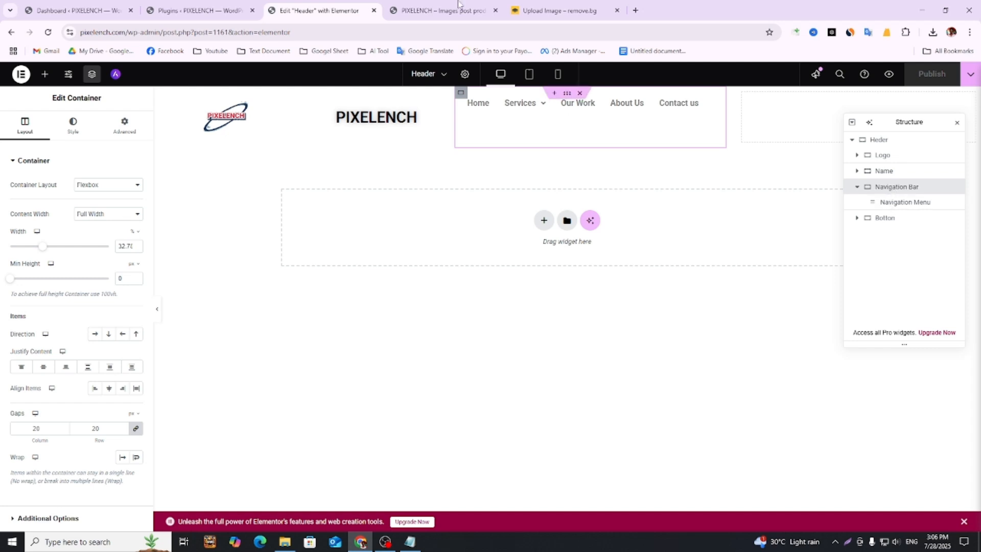
left_click(479, 5)
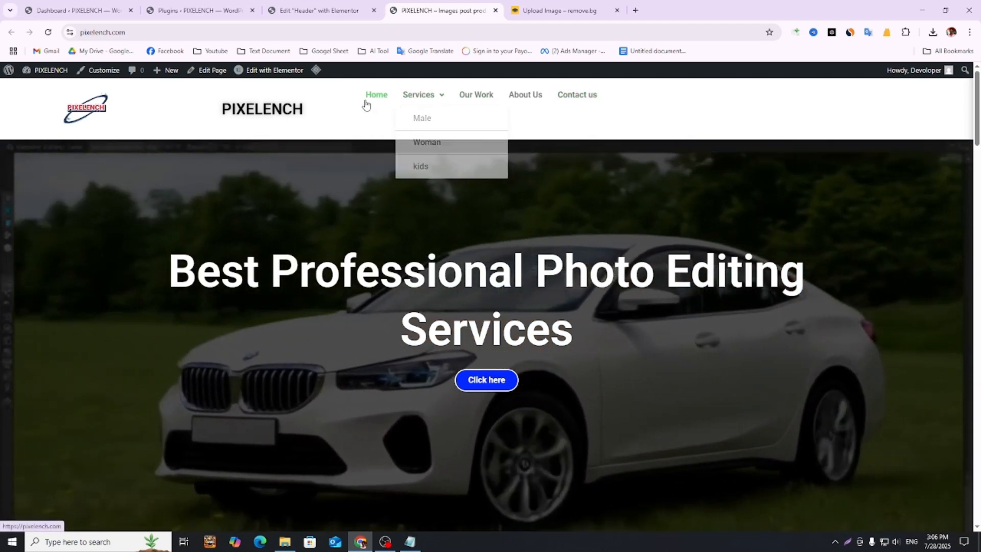
scroll(468, 206, "down", 3)
scroll(468, 204, "down", 2)
scroll(468, 206, "up", 5)
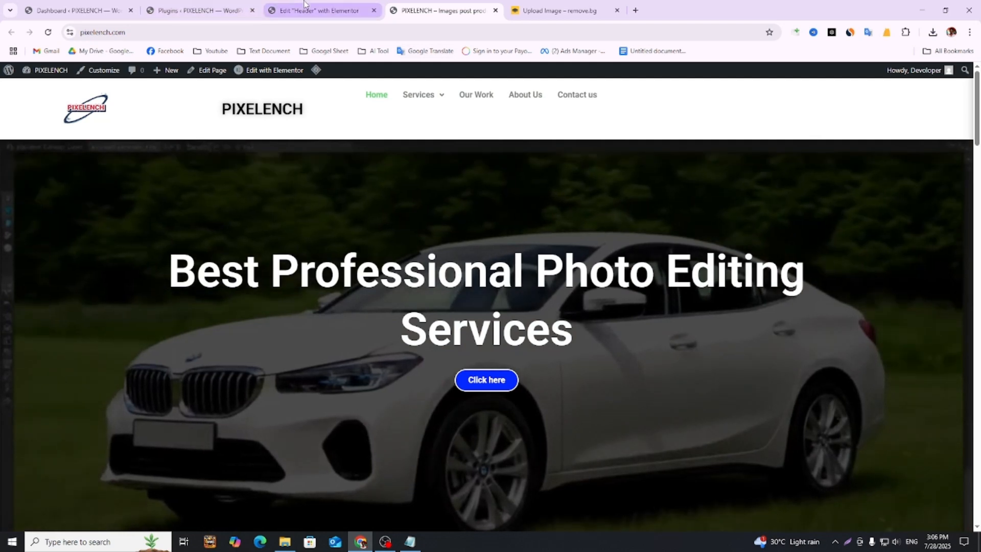
left_click(304, 6)
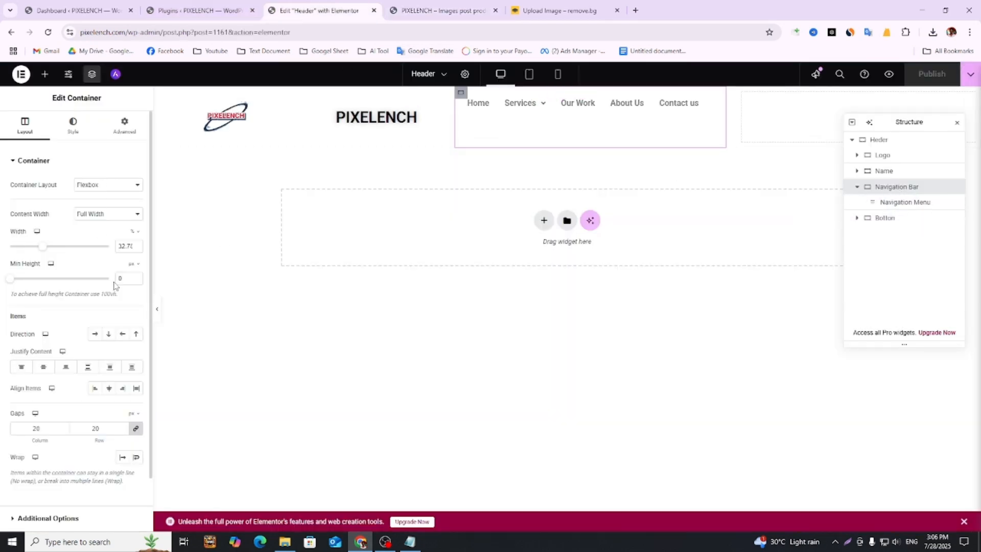
- Set the Navigation Bar container's Align Self to Center, publish the header, and switch to the live homepage
left_click(124, 126)
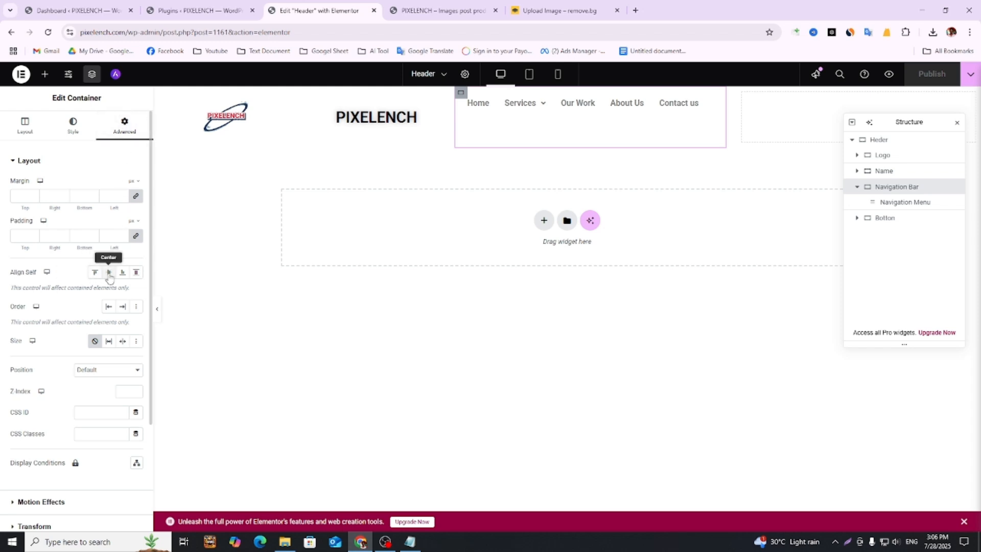
left_click(109, 272)
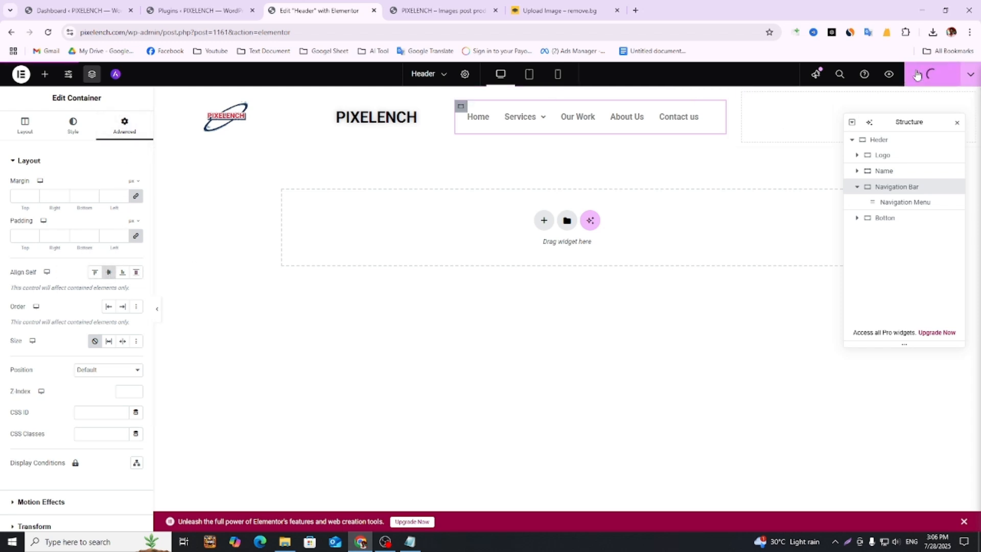
left_click(440, 11)
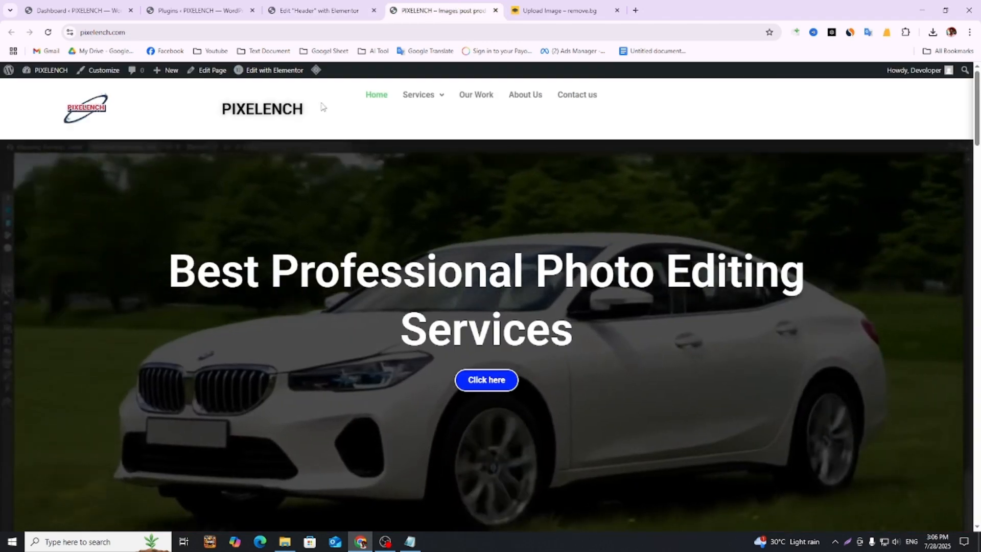
- Check the header on the live homepage, and review the planned header layout in the Notepad notes
left_click(56, 38)
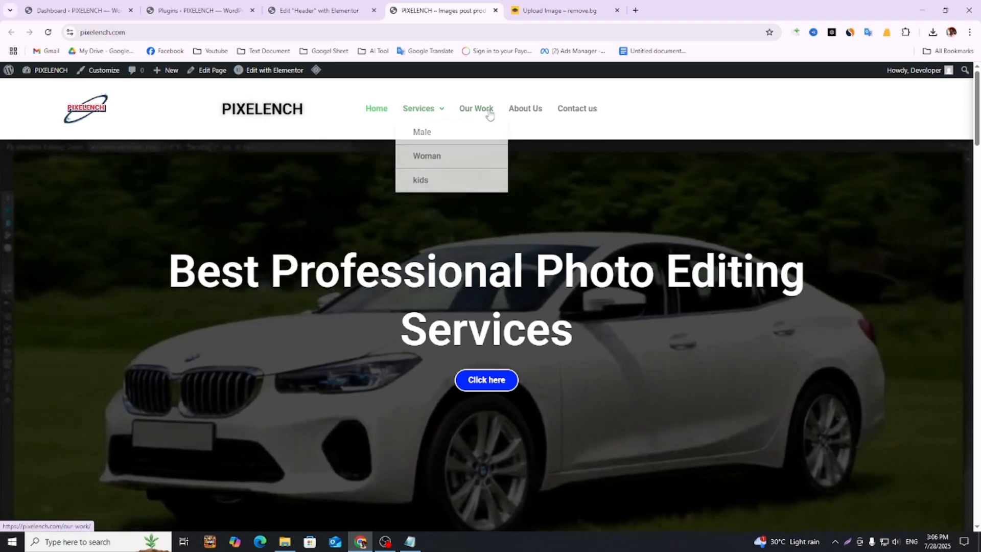
left_click(196, 6)
left_click(292, 11)
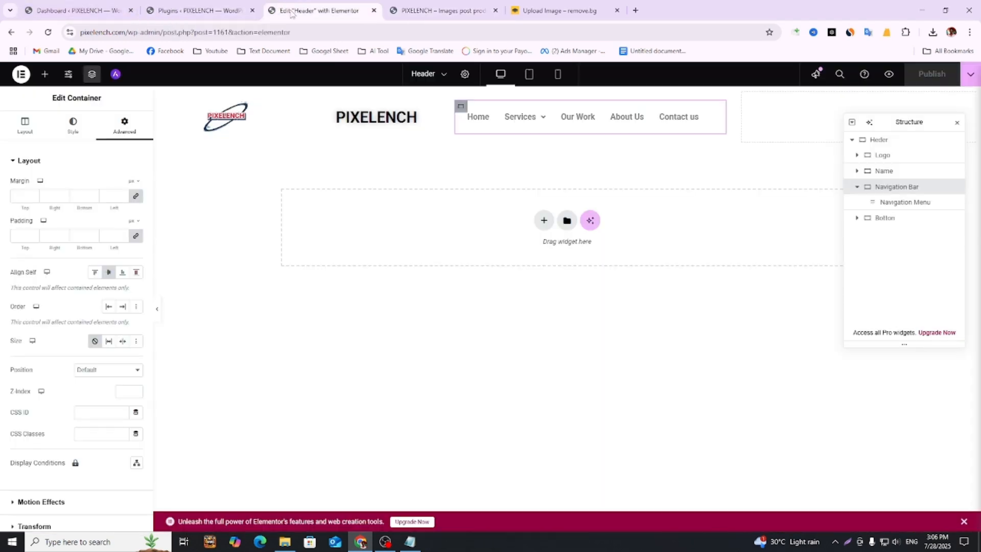
left_click(408, 541)
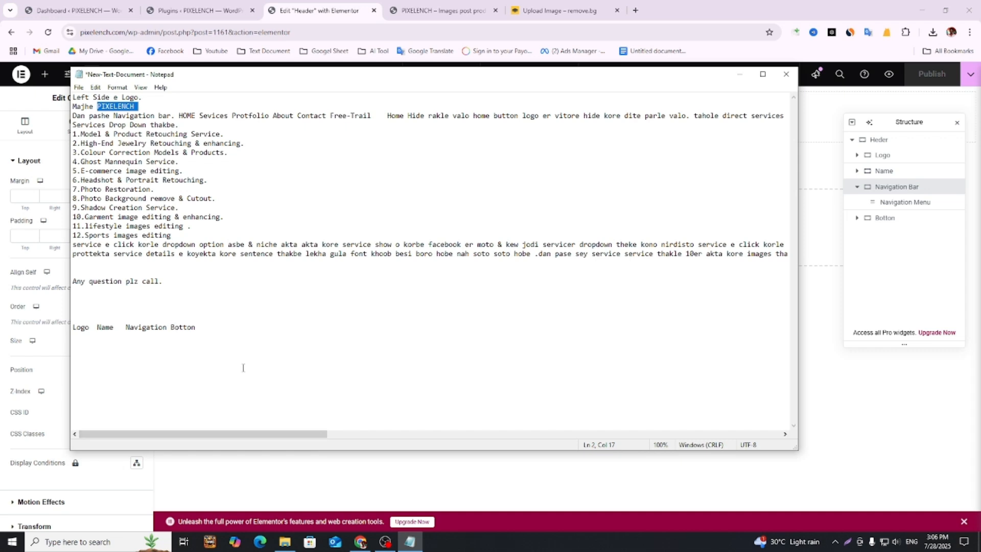
- Add a Button widget inside the empty Botton container of the header
left_click(882, 220)
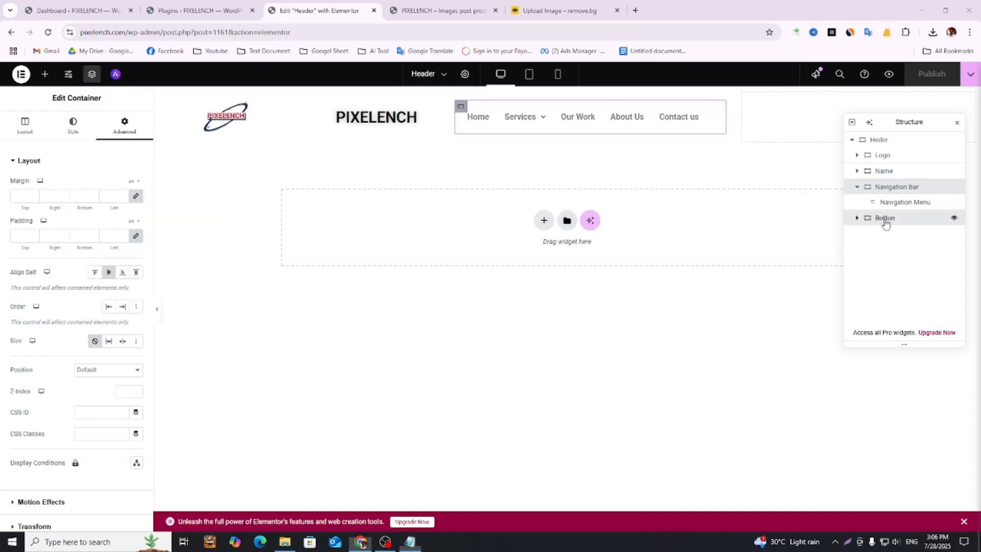
left_click(49, 75)
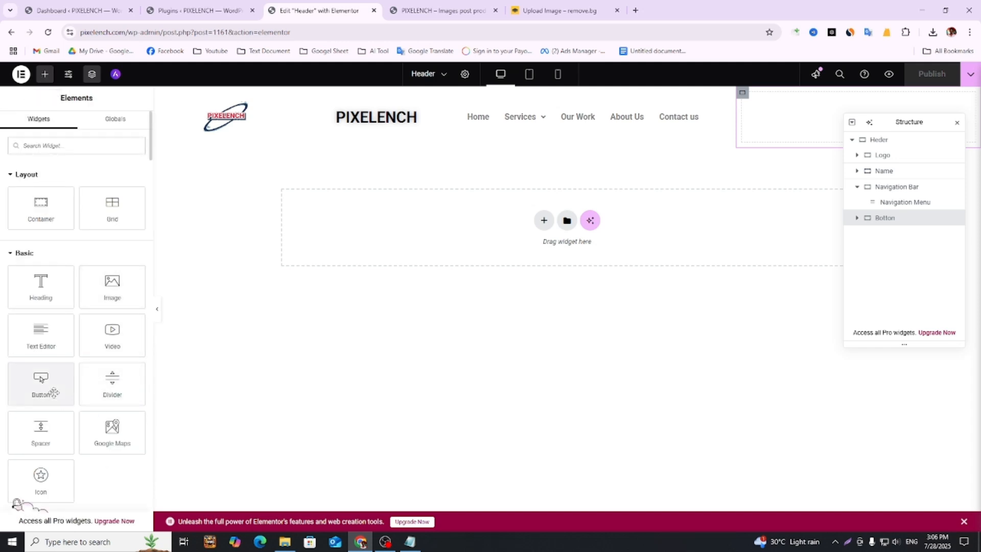
left_click_drag(41, 382, 808, 107)
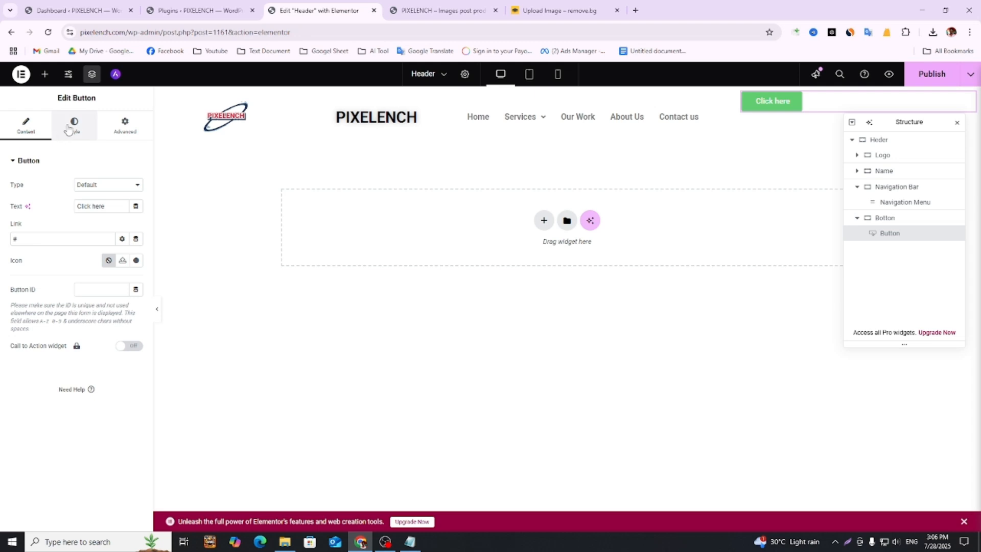
- Center the button horizontally in its container, and set the Botton container's Align Self to center
left_click(69, 128)
left_click(108, 186)
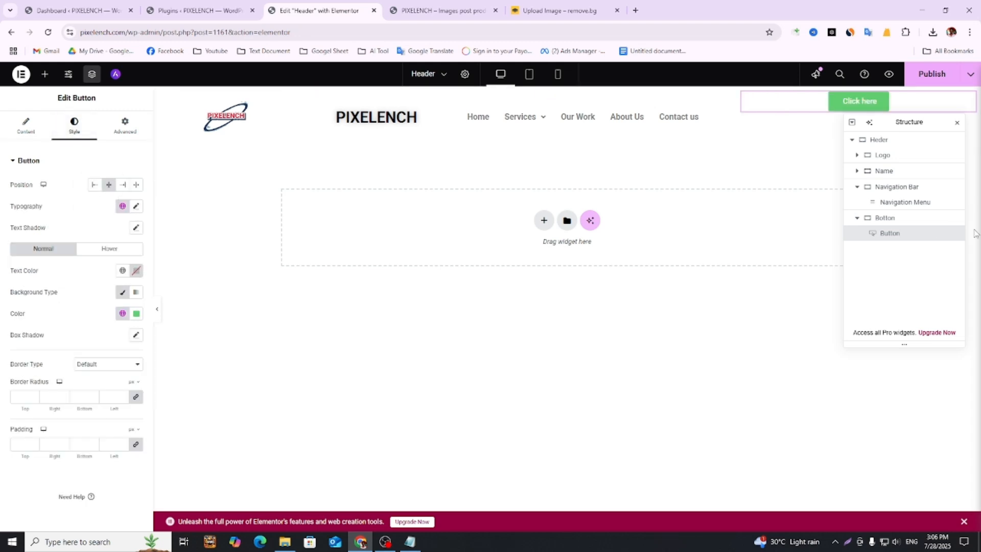
left_click(890, 217)
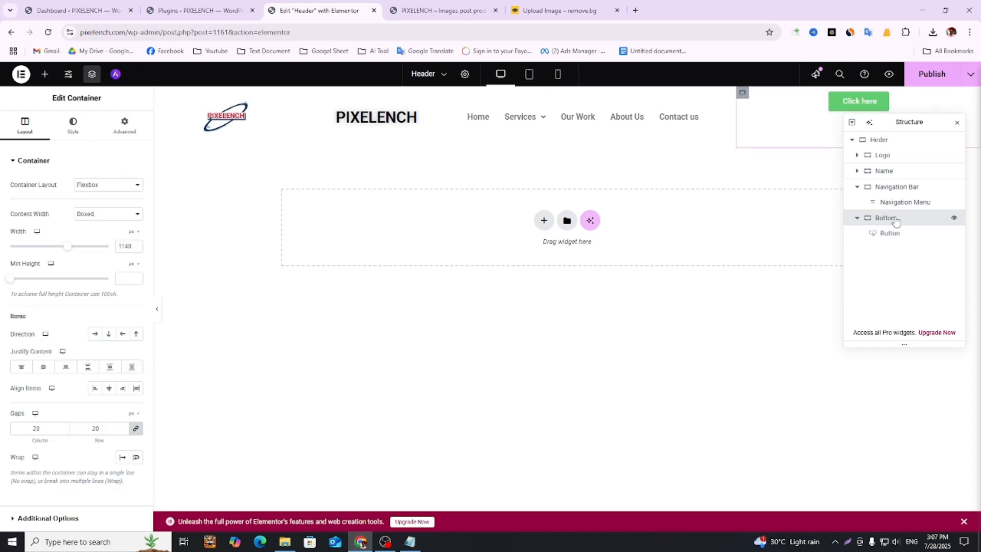
left_click(122, 131)
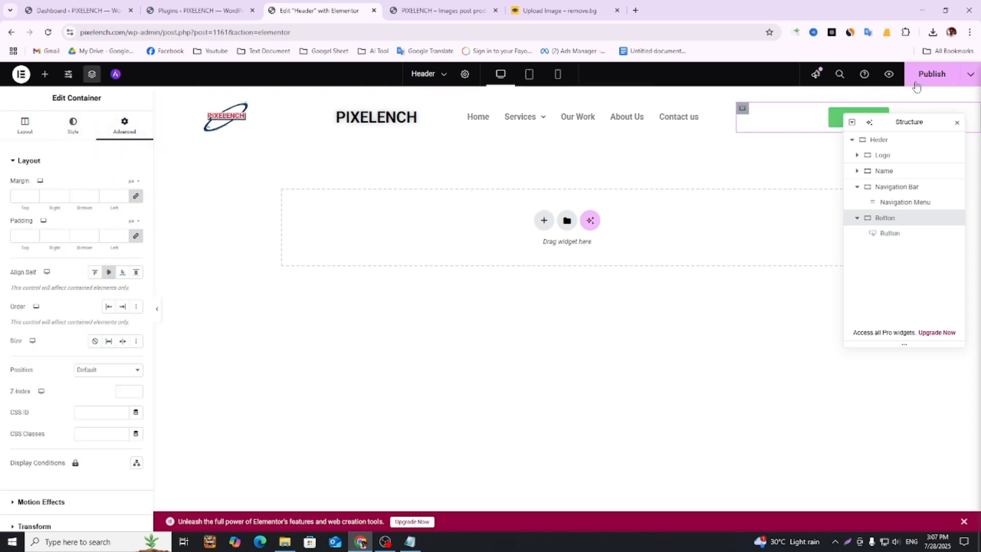
- Publish the header and reload the live homepage to check the new button
left_click(940, 79)
left_click(441, 10)
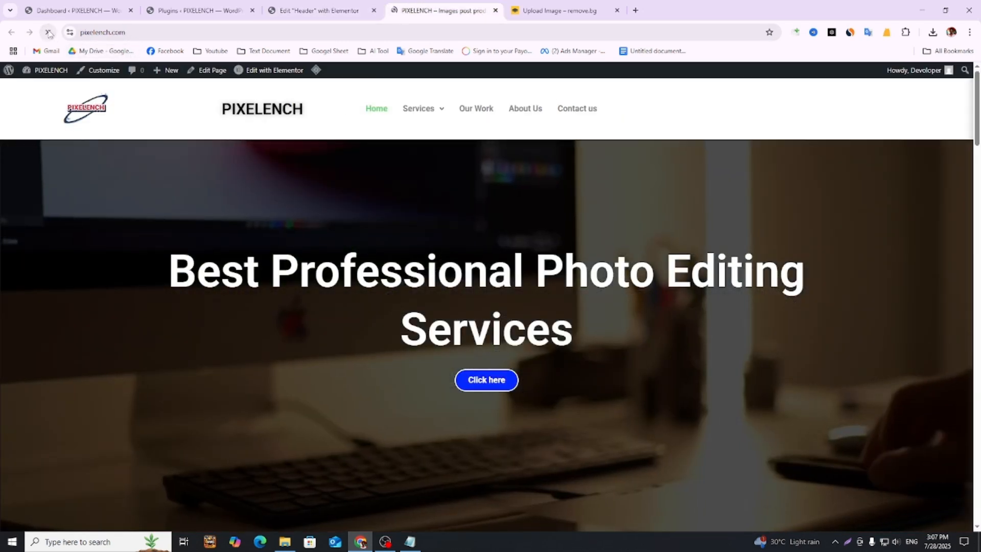
left_click(48, 32)
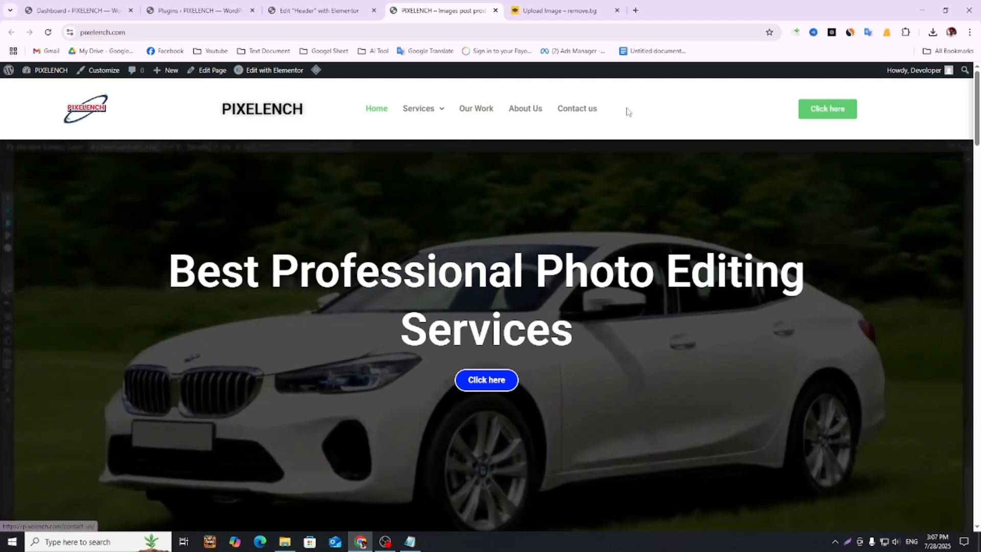
left_click(374, 5)
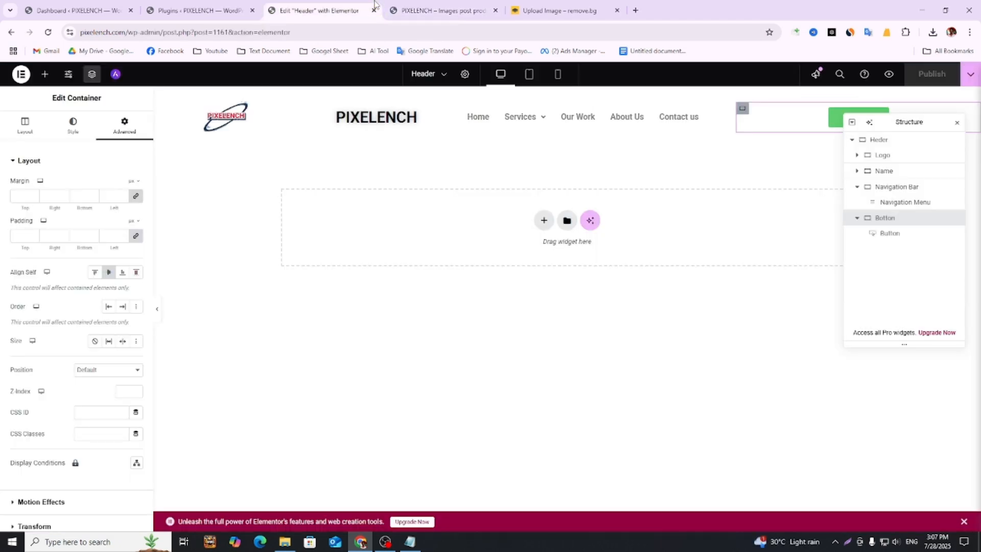
left_click(439, 9)
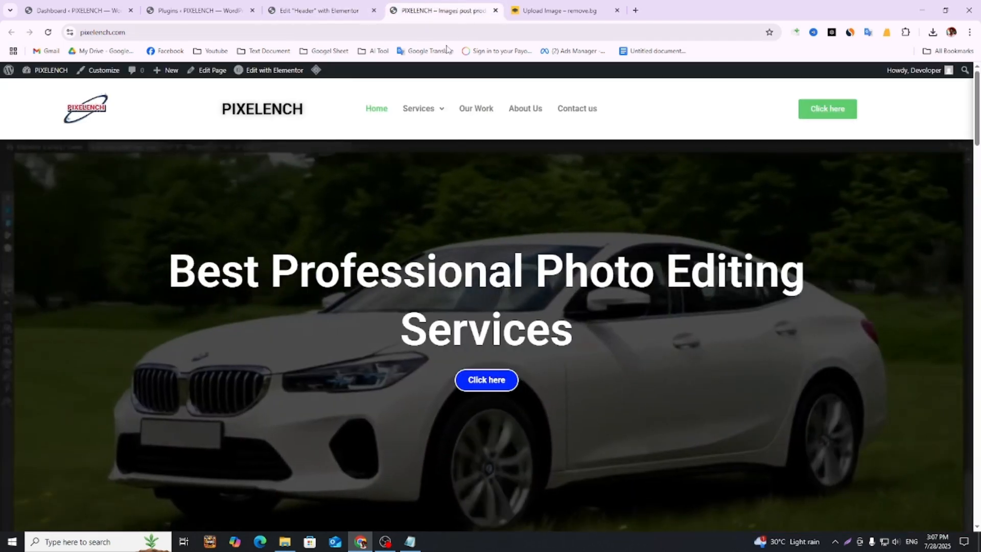
- Copy the label "Free-Trail" from the navigation line of the Notepad notes
left_click(409, 541)
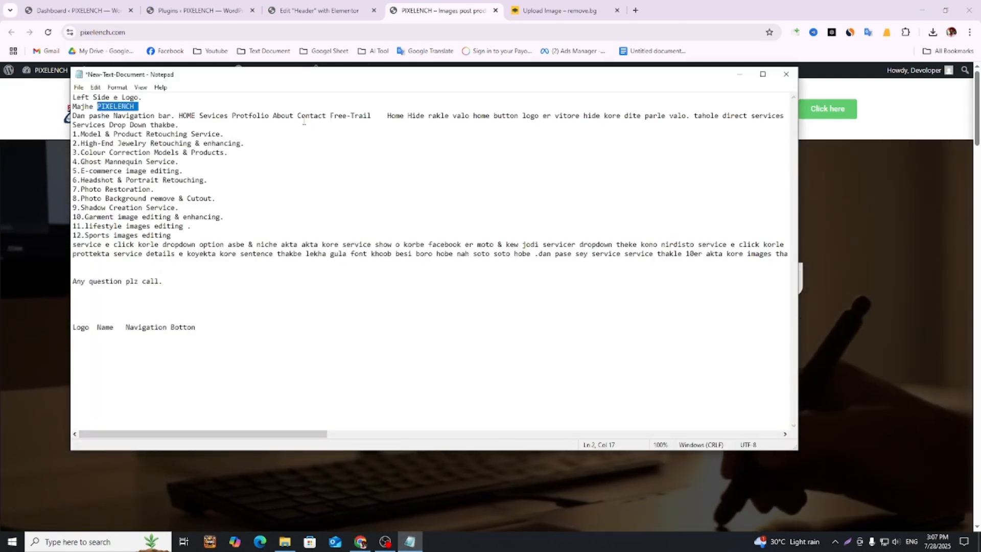
left_click_drag(330, 116, 371, 116)
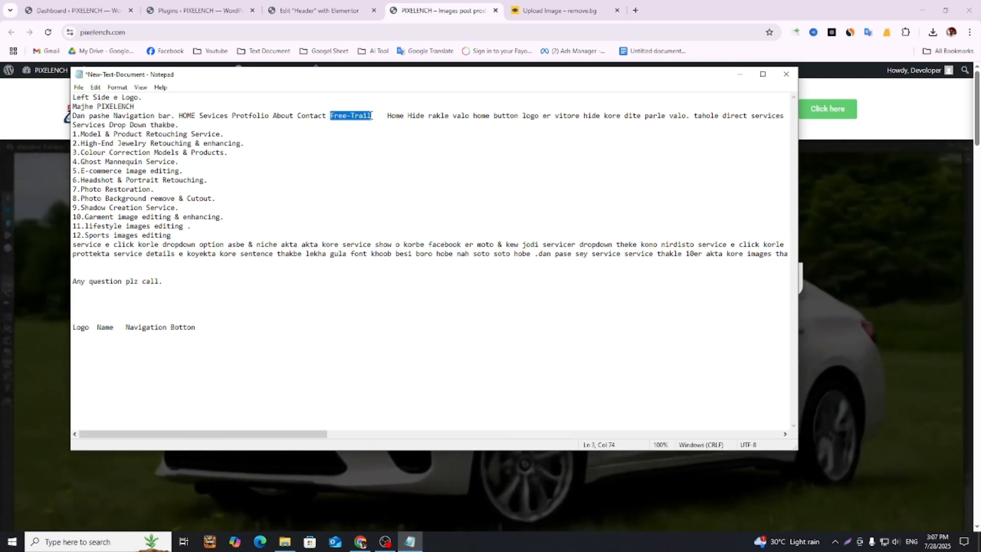
right_click(371, 116)
left_click(407, 148)
left_click(50, 278)
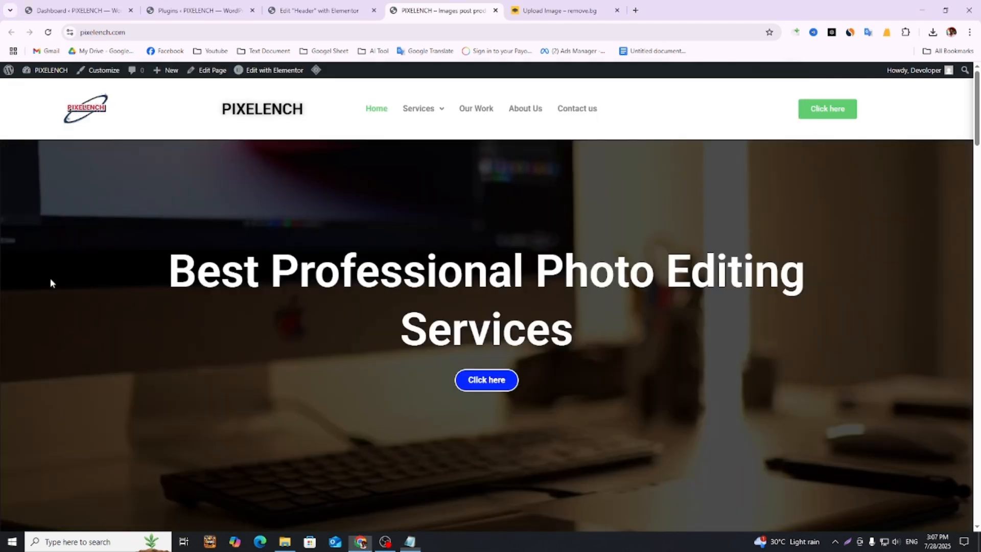
- Set the header button's text to "Free-Trail" and move the Structure panel off the button
left_click(348, 4)
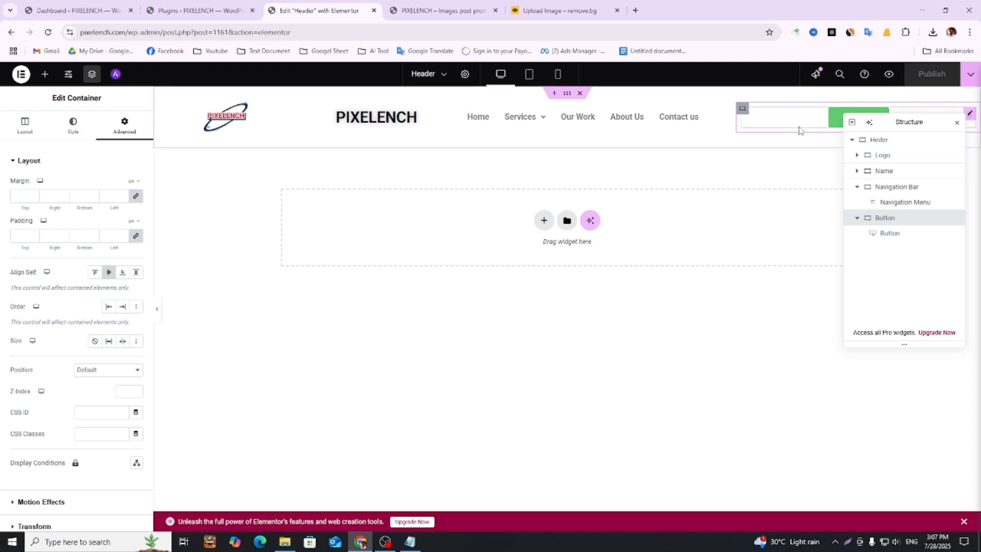
left_click(886, 234)
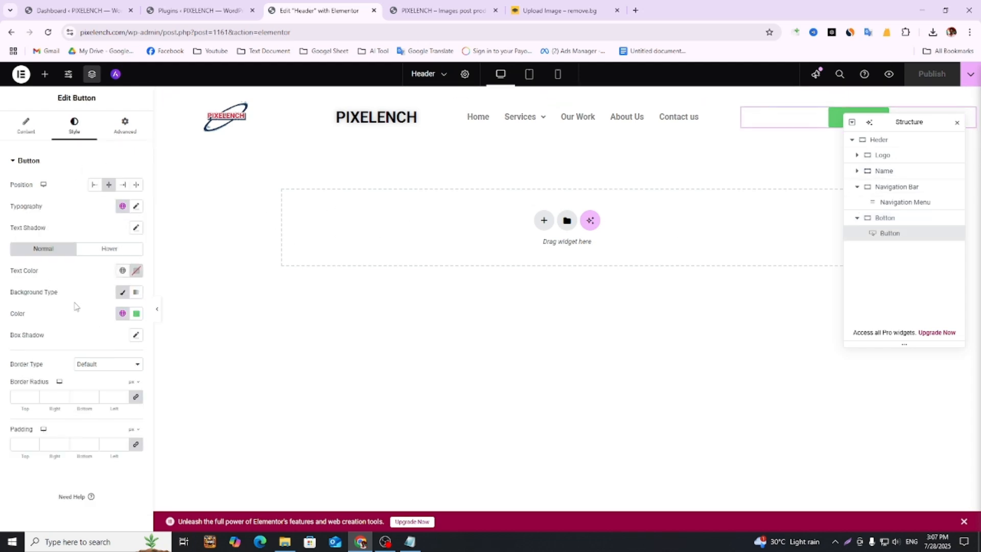
left_click(21, 141)
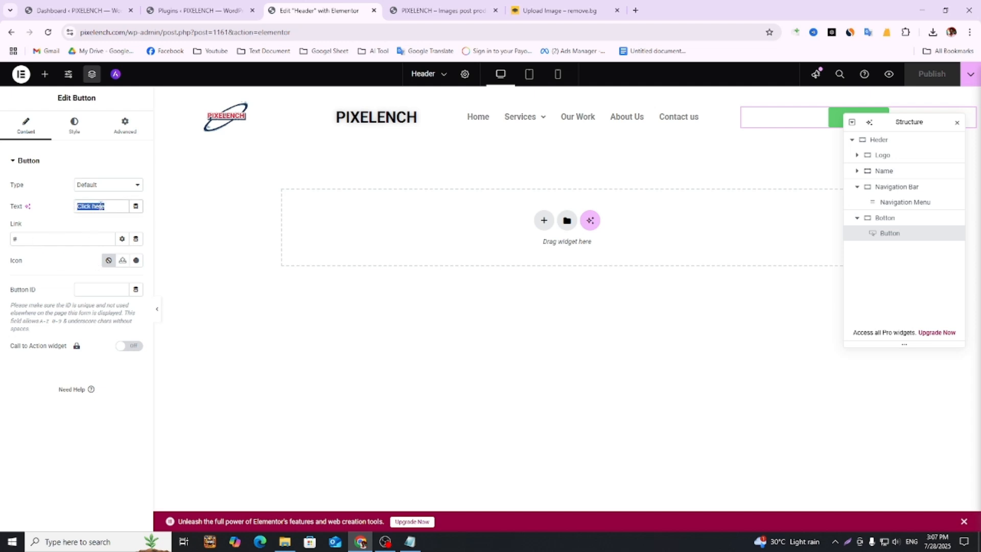
type("Free-Trail")
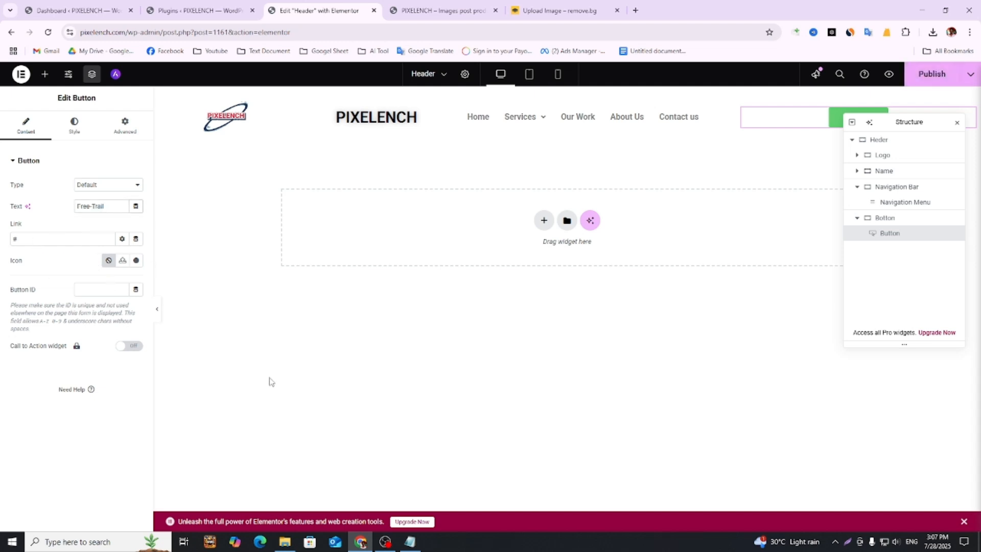
left_click(828, 309)
left_click_drag(918, 123, 904, 281)
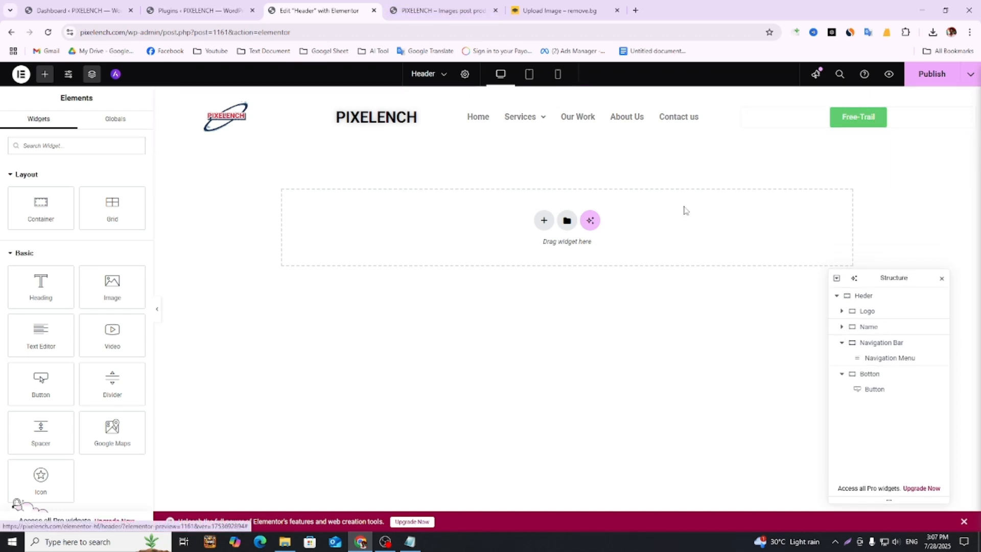
- Give the Free-Trail button a gradient background and set its first color to blue #0020D5
left_click(876, 391)
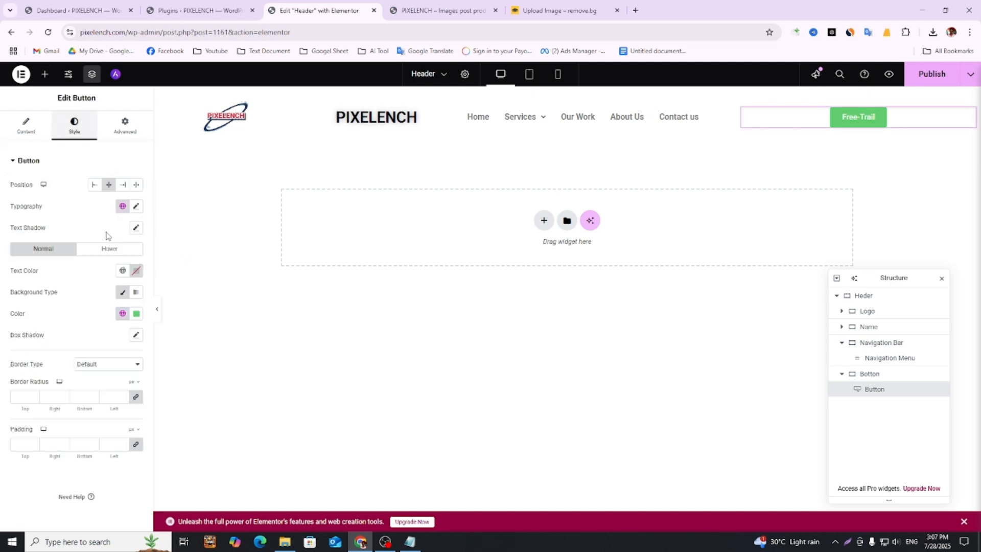
left_click(136, 292)
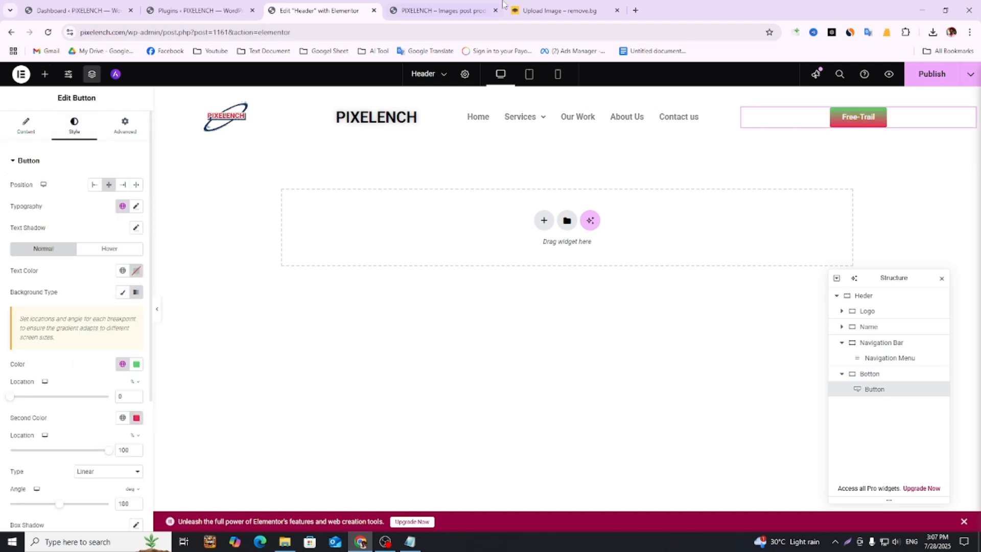
left_click(460, 10)
left_click(317, 10)
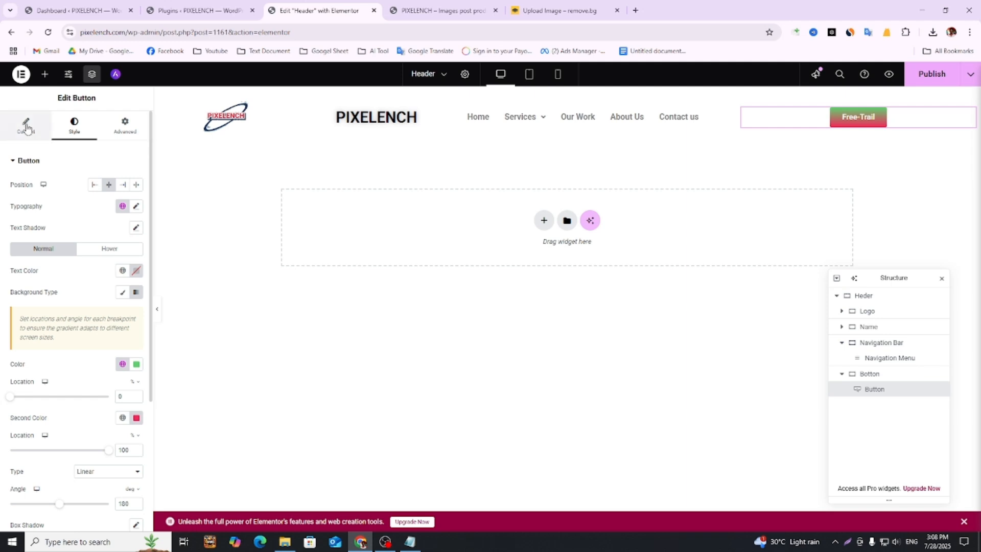
left_click(136, 364)
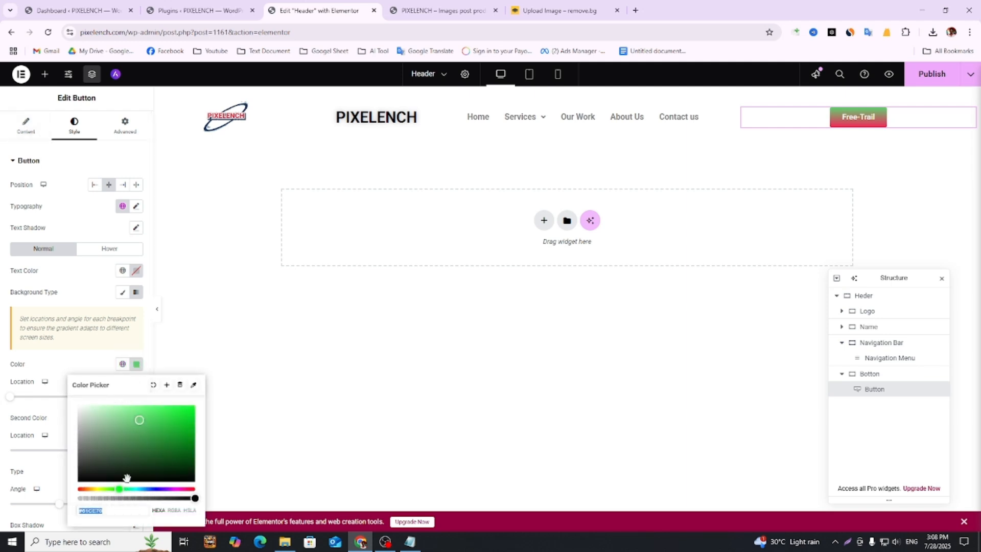
left_click_drag(168, 488, 153, 489)
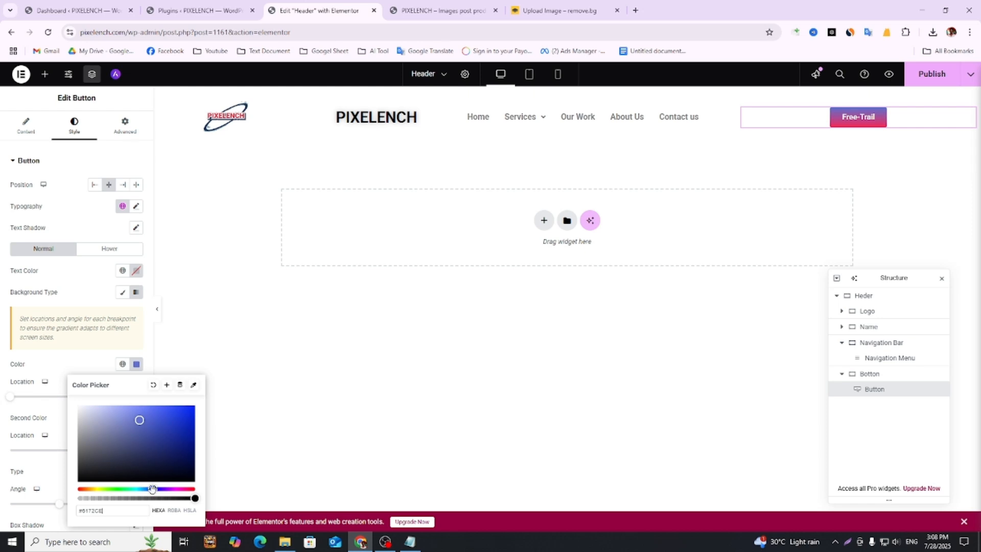
left_click_drag(143, 424, 192, 428)
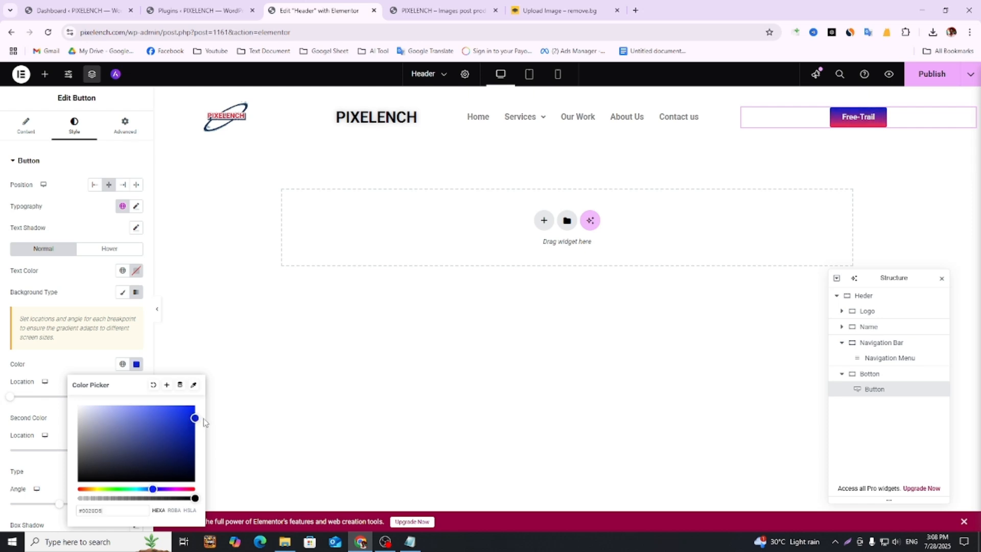
left_click(245, 348)
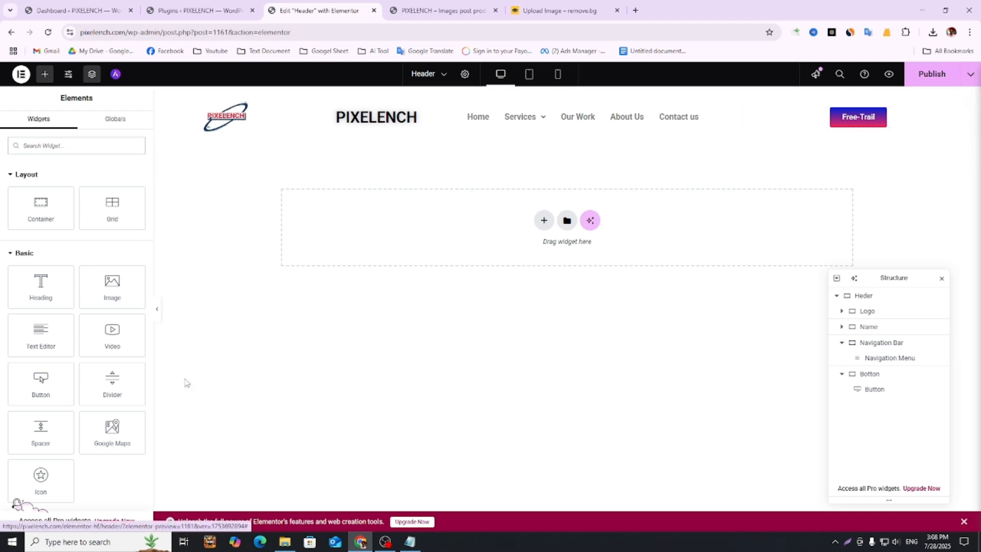
- Try black as the text color of the Free-Trail button
left_click(874, 389)
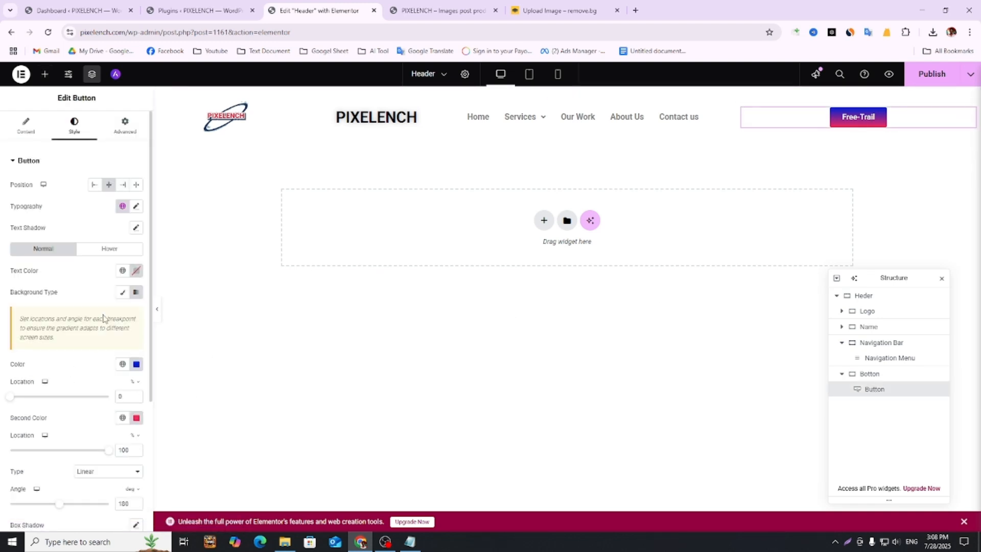
left_click(136, 276)
left_click(136, 279)
left_click(137, 365)
left_click(137, 365)
left_click(138, 273)
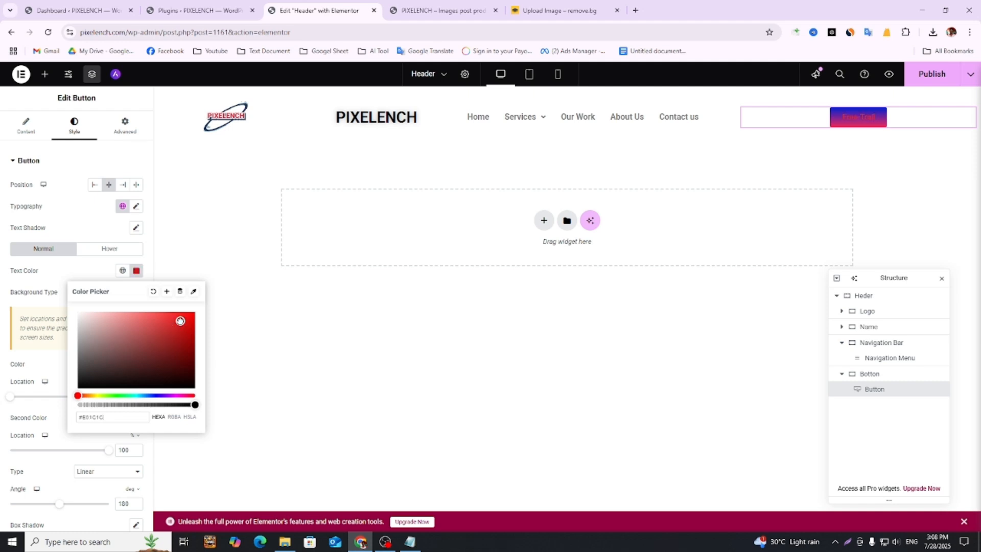
left_click(4, 365)
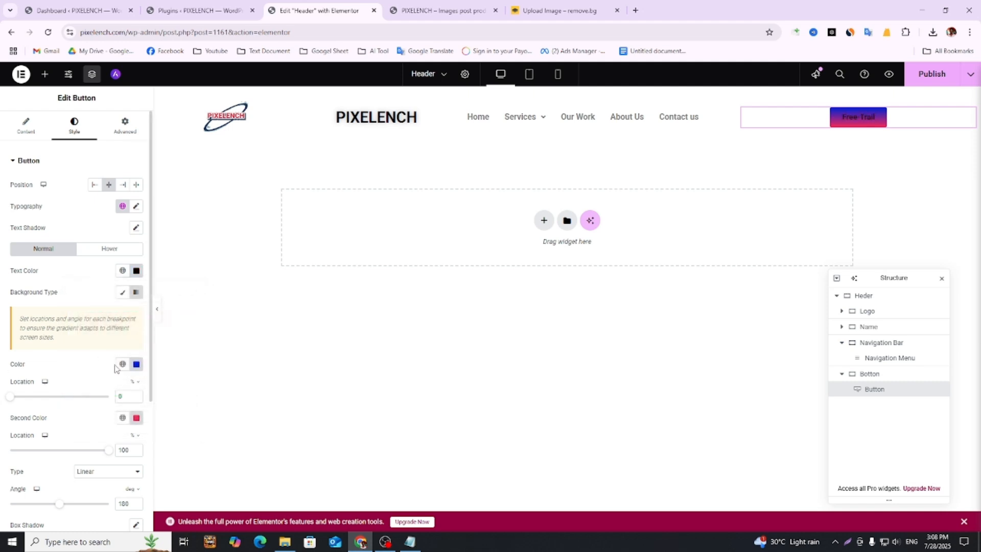
- Switch the Free-Trail button's background to the Classic solid type and set its text color to white #FFFFFF
left_click(134, 369)
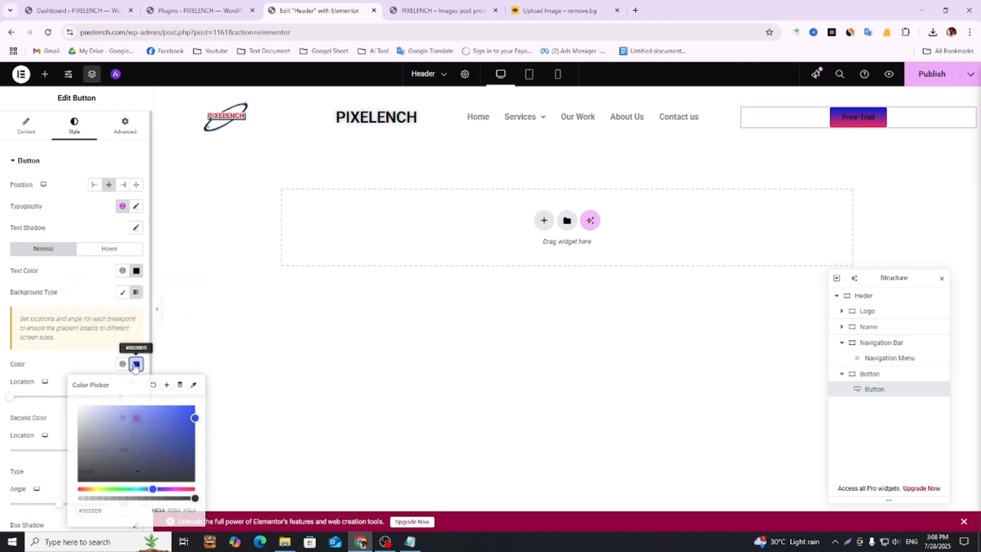
left_click(135, 368)
left_click(123, 292)
left_click(136, 314)
left_click(137, 314)
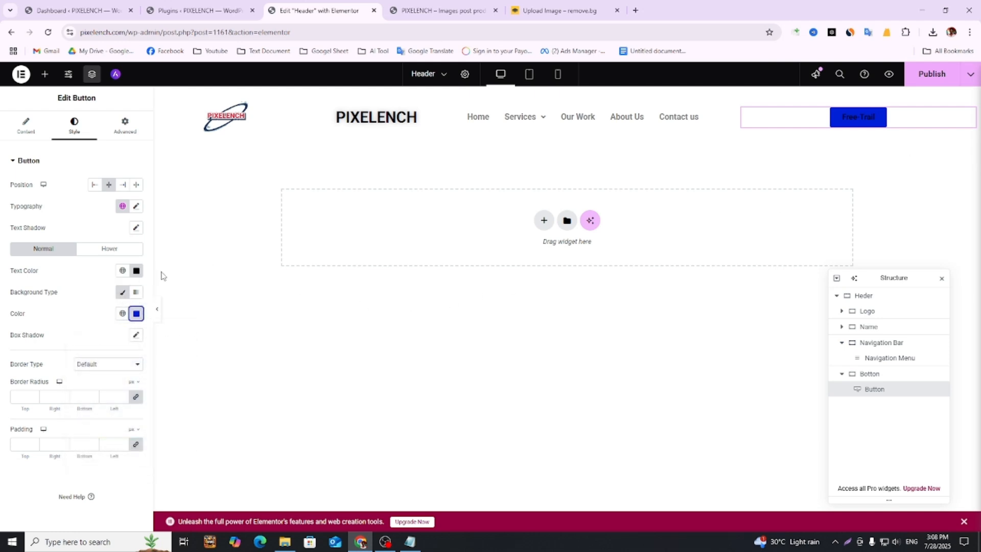
left_click(137, 272)
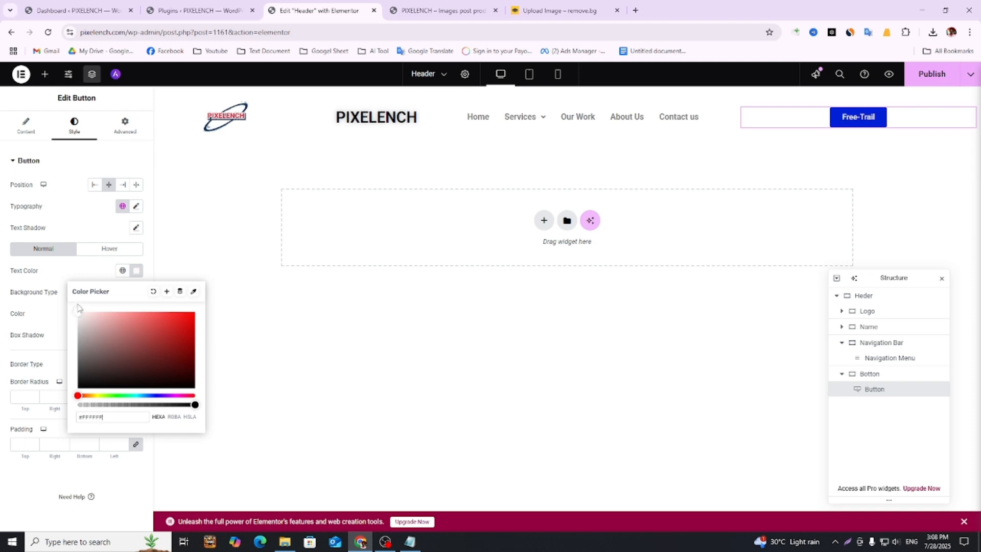
left_click(303, 279)
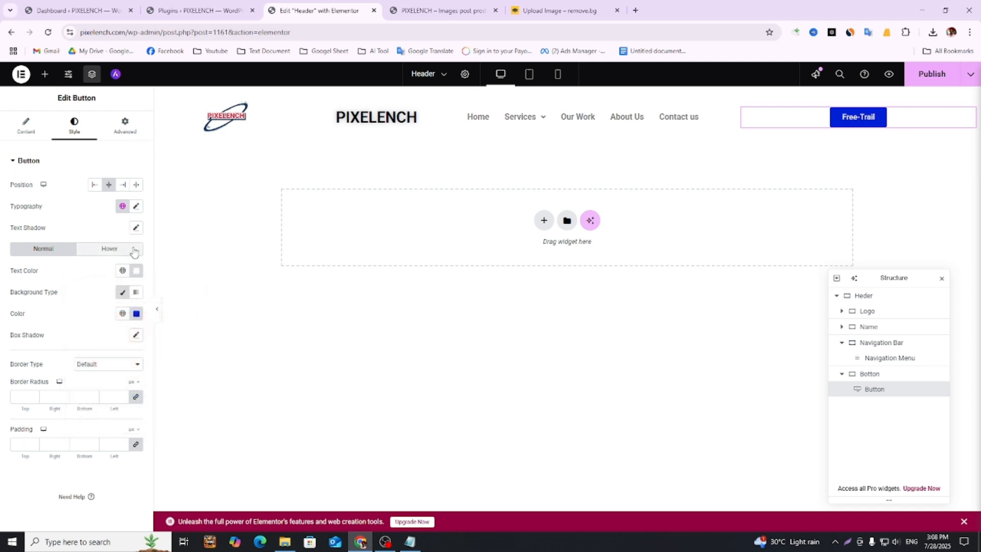
left_click(135, 185)
left_click(136, 185)
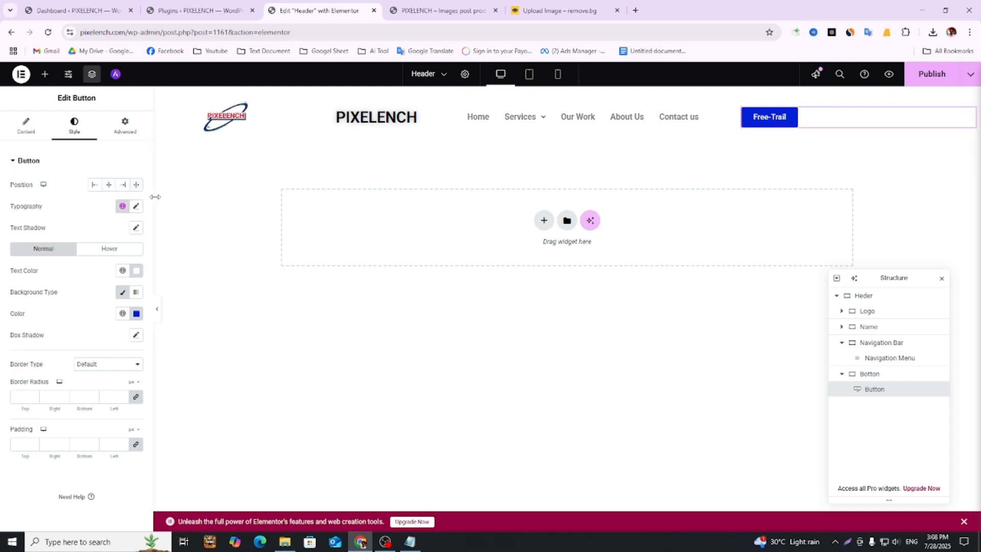
left_click(109, 188)
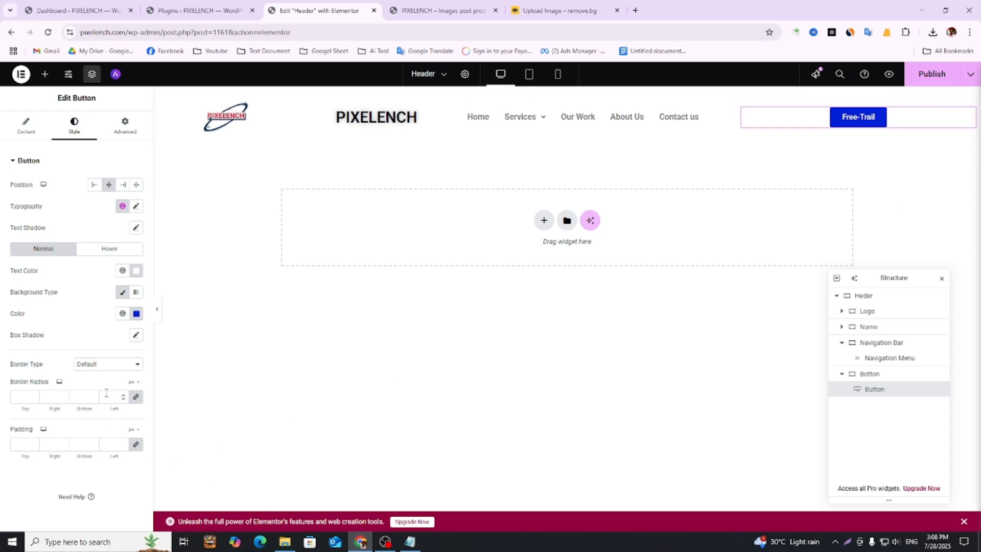
- Give the Free-Trail button a solid red border and a border radius of 35 px on all corners
left_click(104, 366)
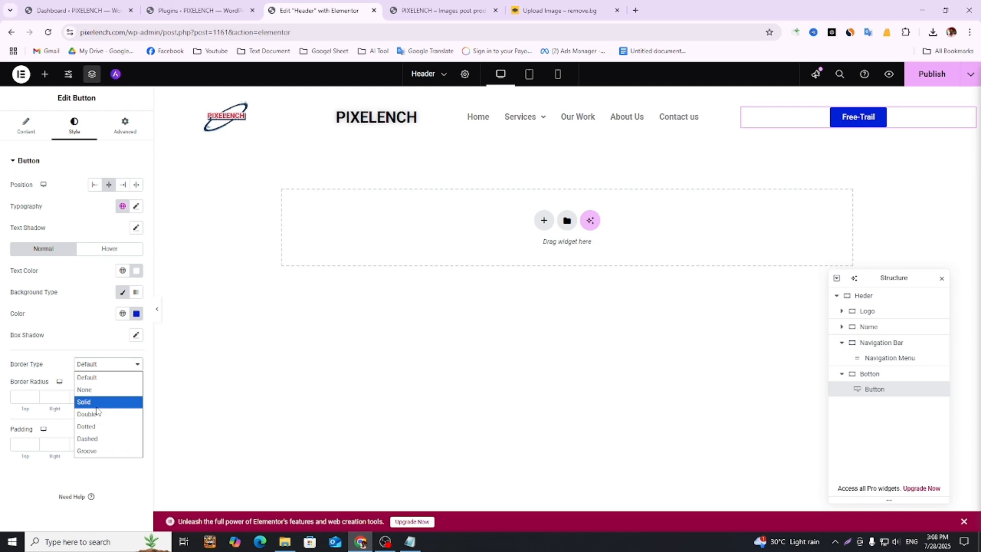
left_click(96, 407)
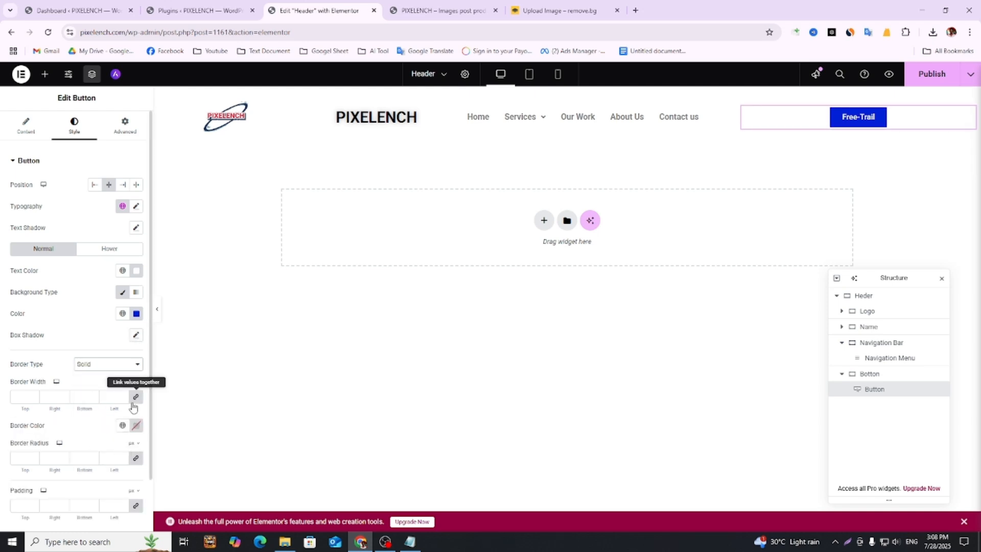
left_click(136, 425)
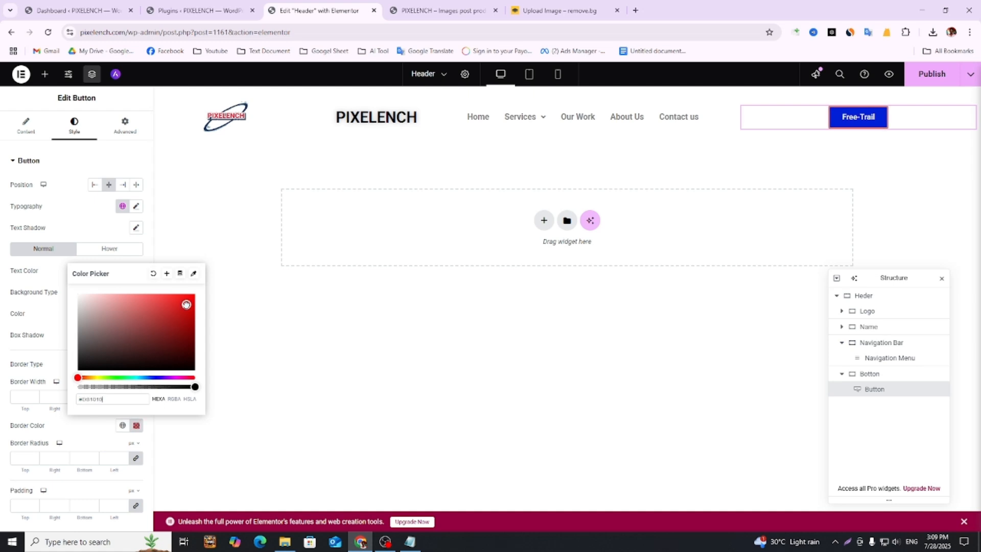
left_click(366, 428)
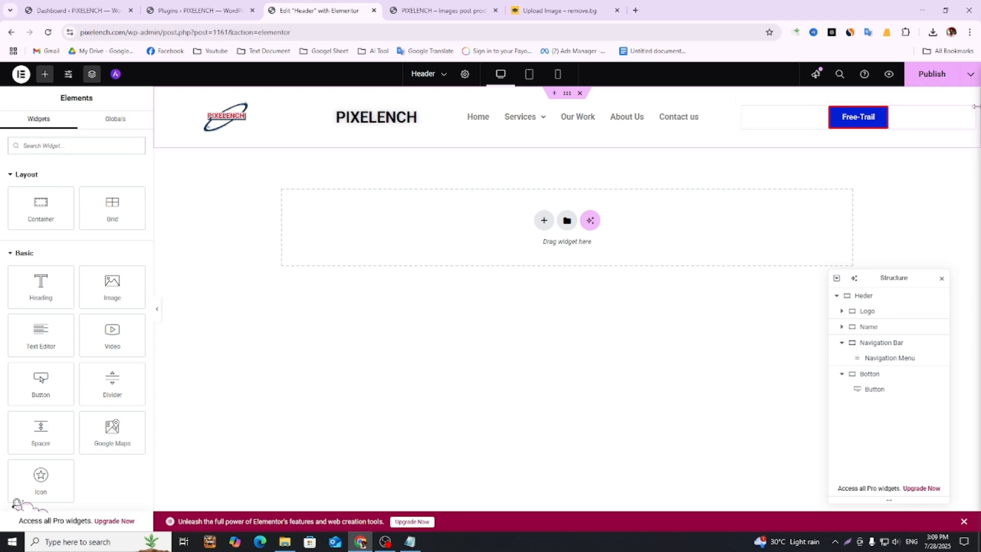
left_click(971, 114)
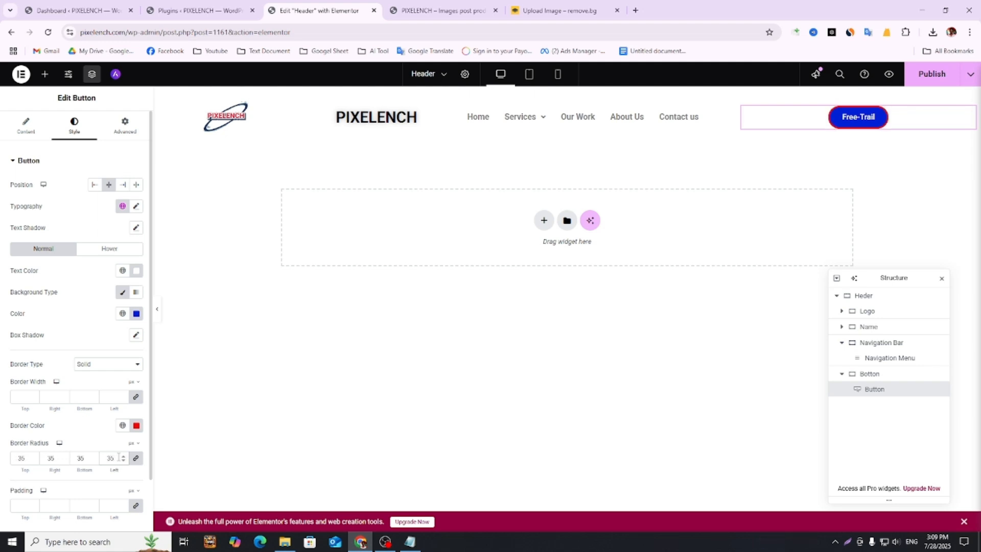
- Publish the header and check the restyled Free-Trail button on the reloaded live homepage
left_click(929, 73)
left_click(442, 11)
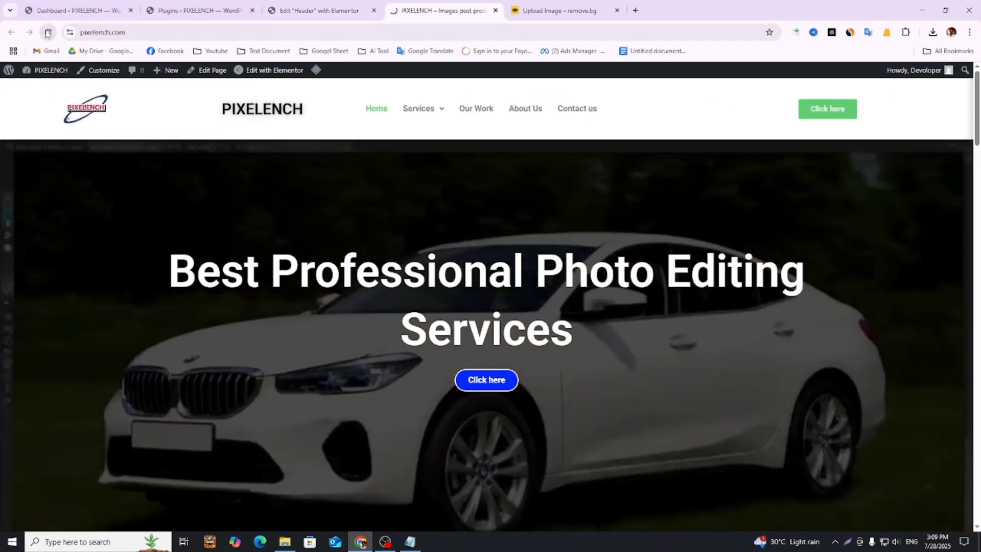
left_click(48, 33)
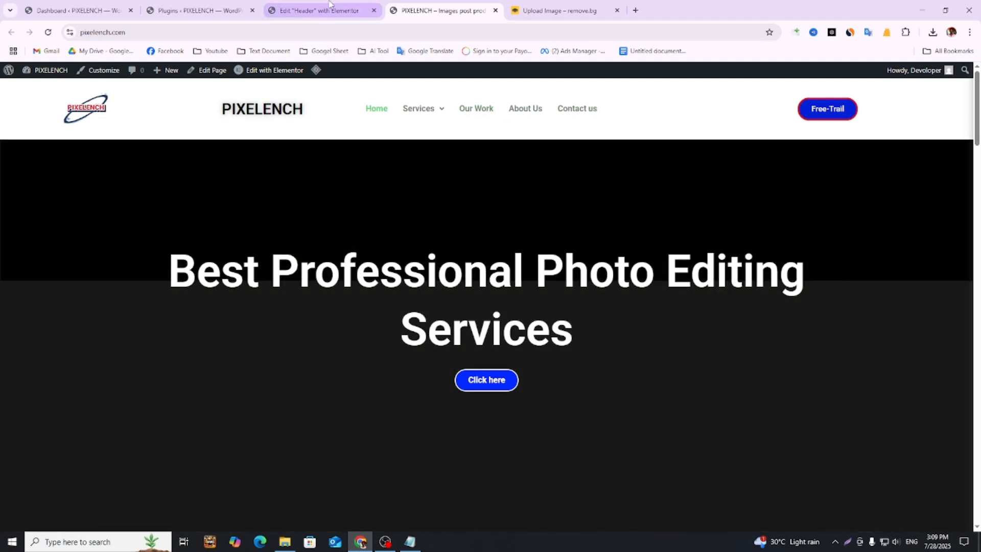
left_click(319, 11)
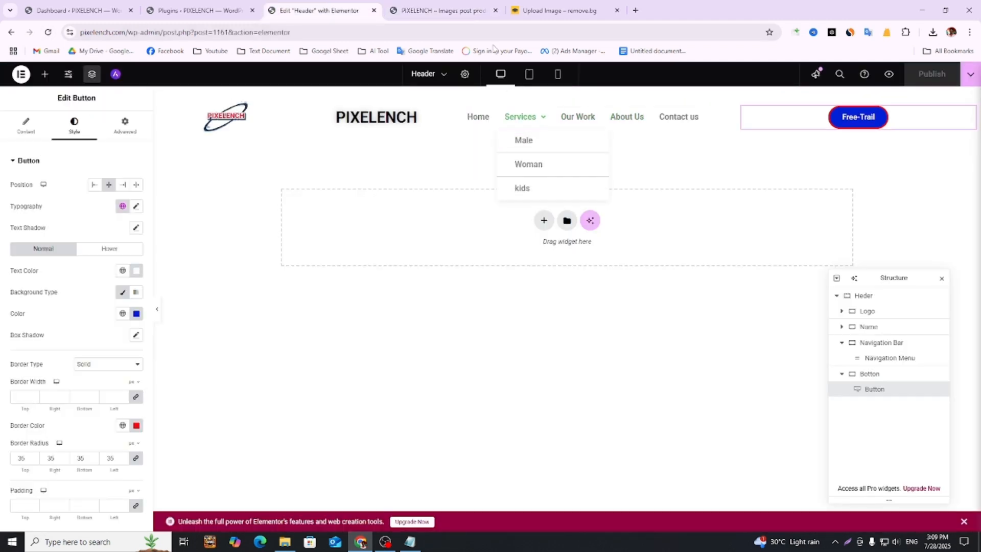
left_click(467, 4)
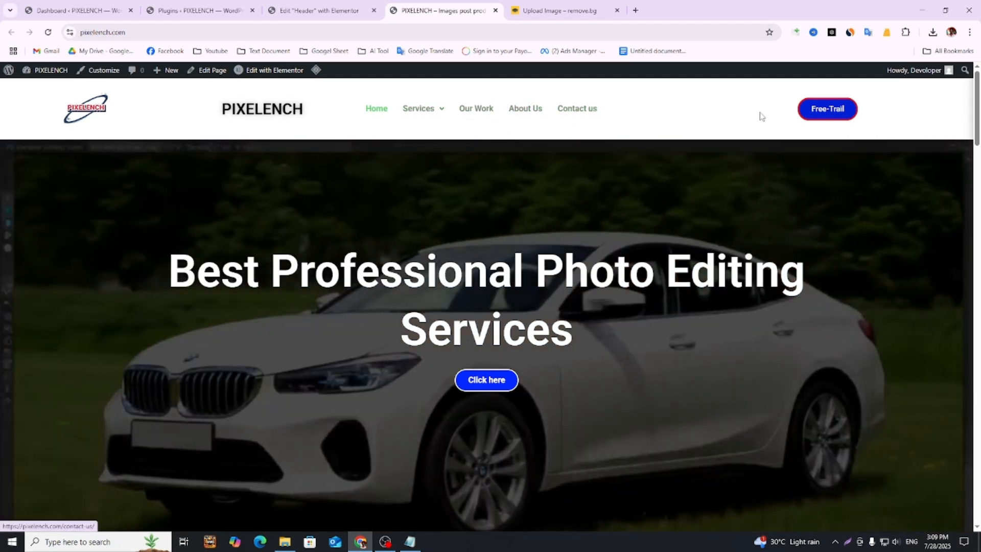
- Set the width of the Botton container, which holds the Free-Trail button, to 66%
left_click(320, 10)
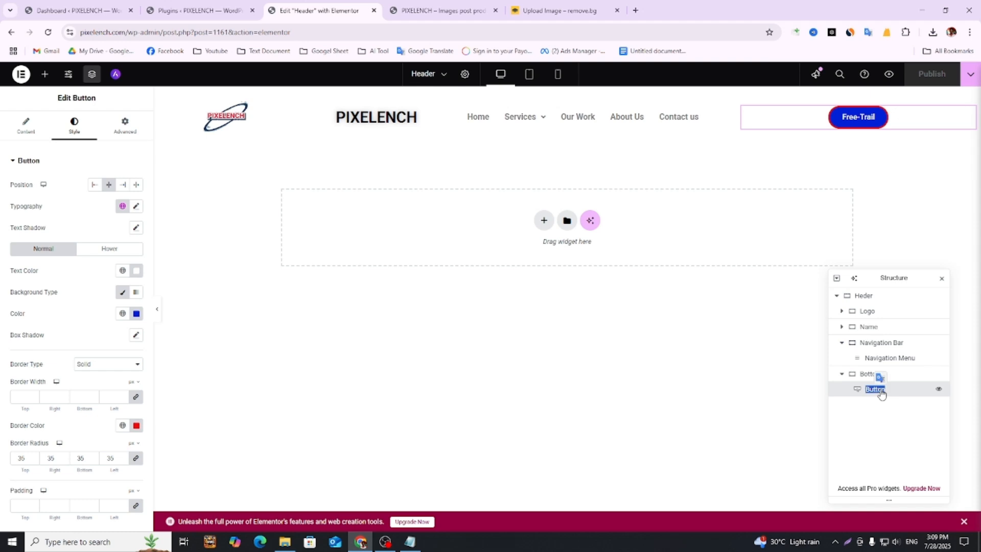
left_click(862, 377)
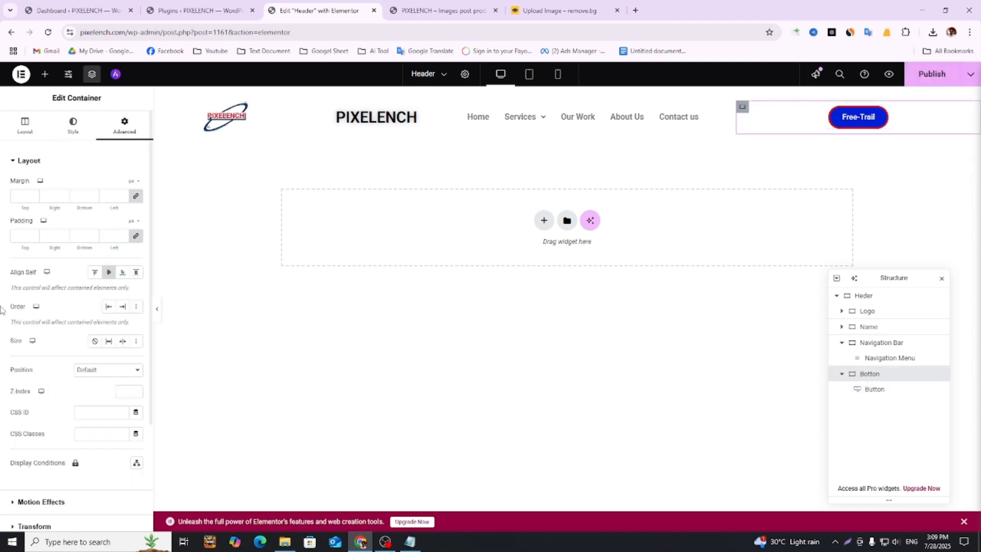
left_click(22, 125)
left_click(96, 214)
left_click(98, 239)
left_click_drag(107, 250, 74, 258)
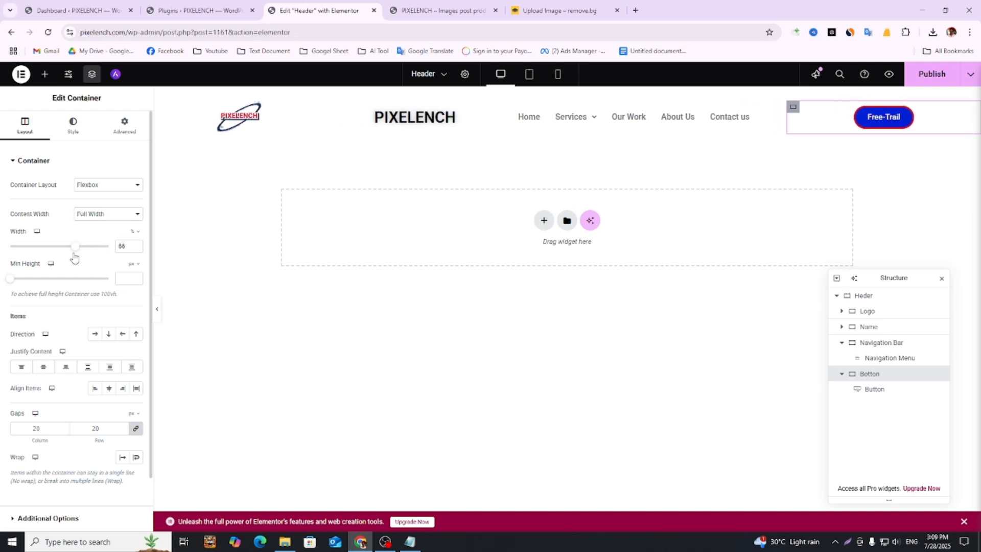
- Publish the header with the resized button container and check its spacing on the reloaded live homepage
left_click(925, 77)
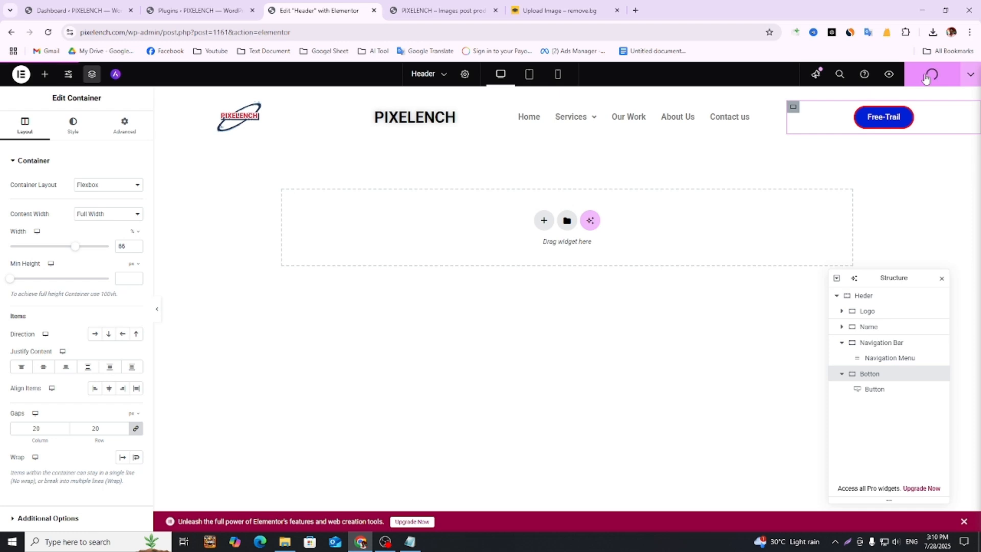
left_click(440, 10)
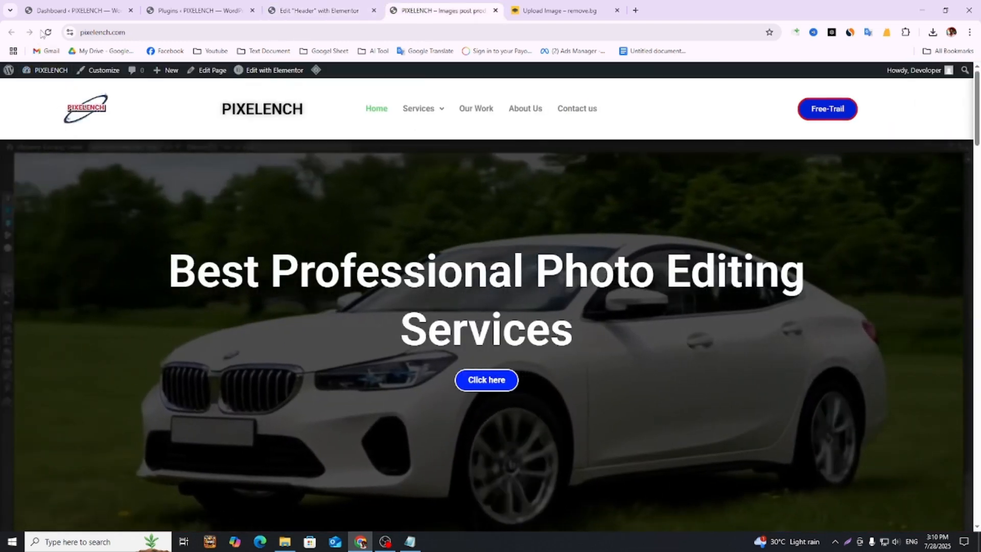
left_click(44, 33)
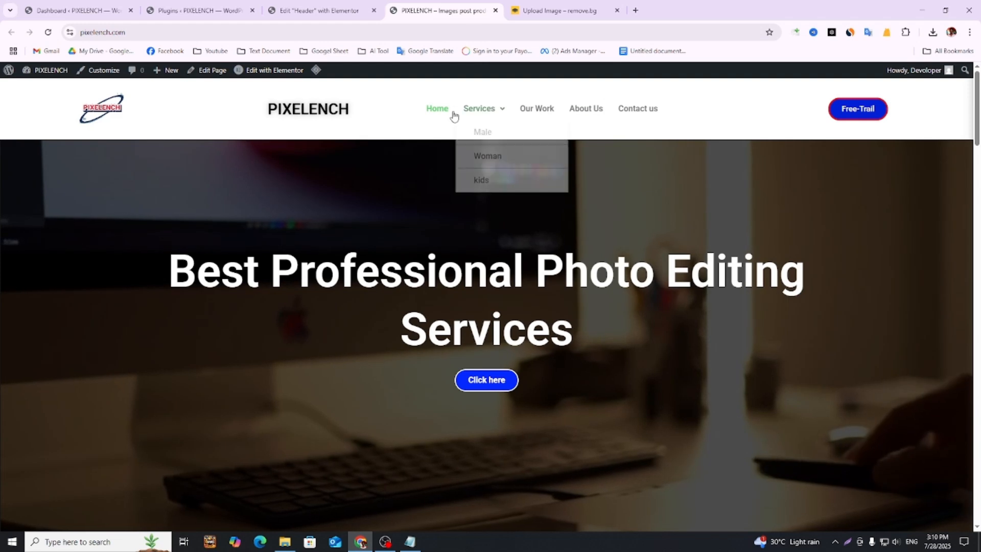
- Set the normal text color of the Navigation Menu items to black #000000
left_click(347, 3)
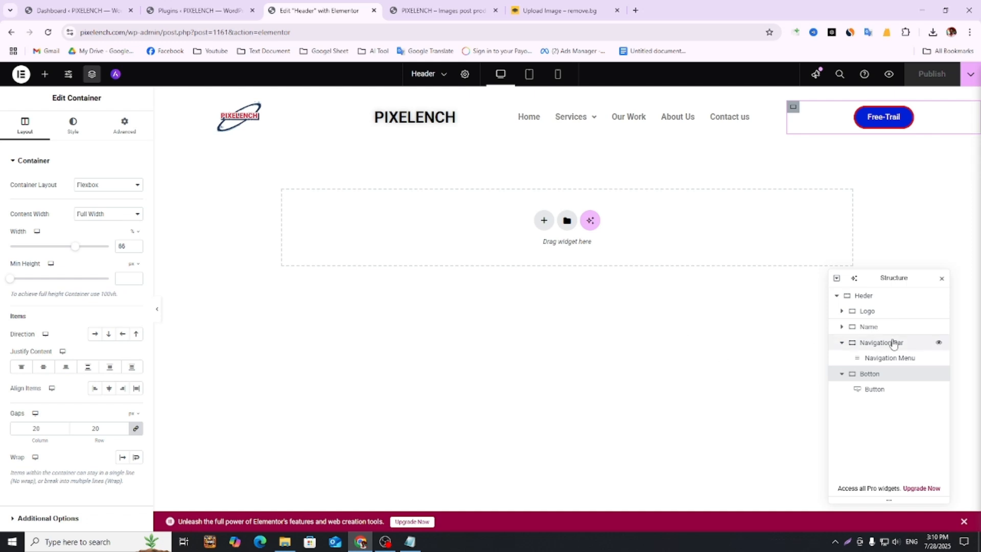
left_click(925, 360)
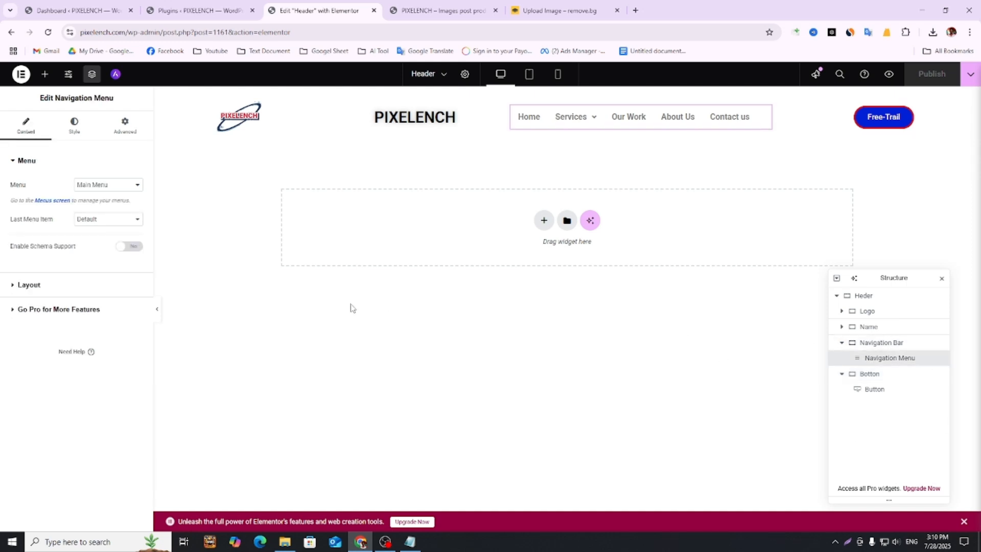
left_click(82, 131)
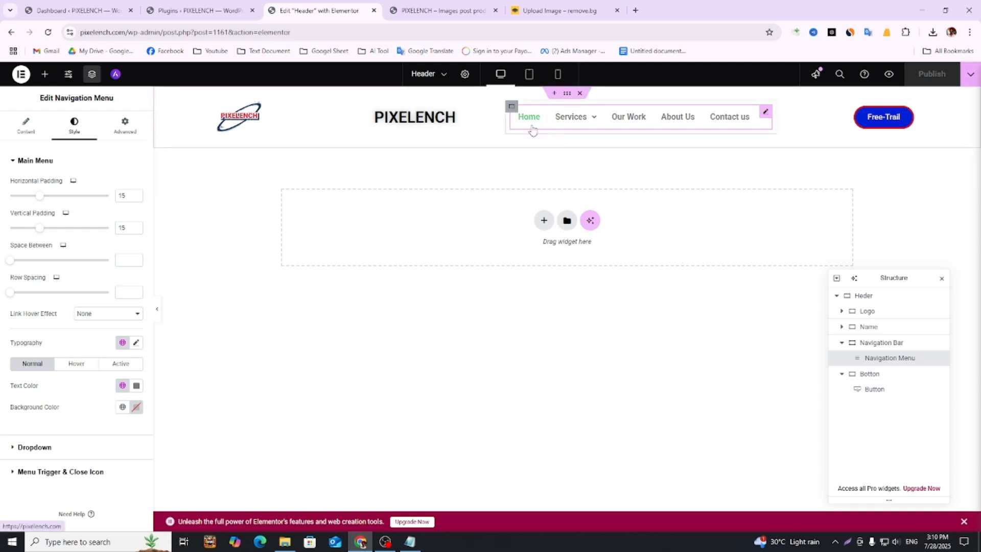
left_click(136, 386)
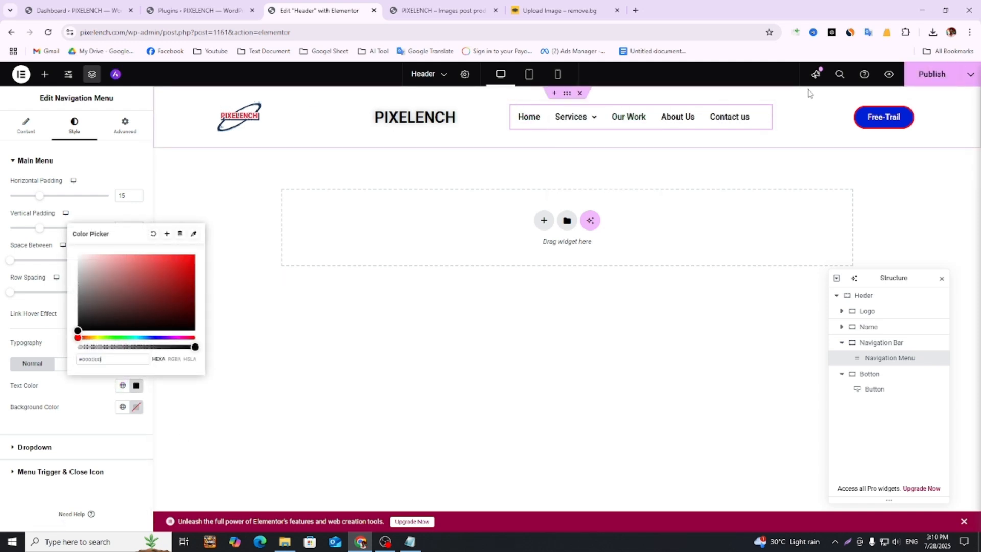
- Publish the new menu text color and check the menu and its Services dropdown on the reloaded live homepage
left_click(917, 76)
left_click(438, 10)
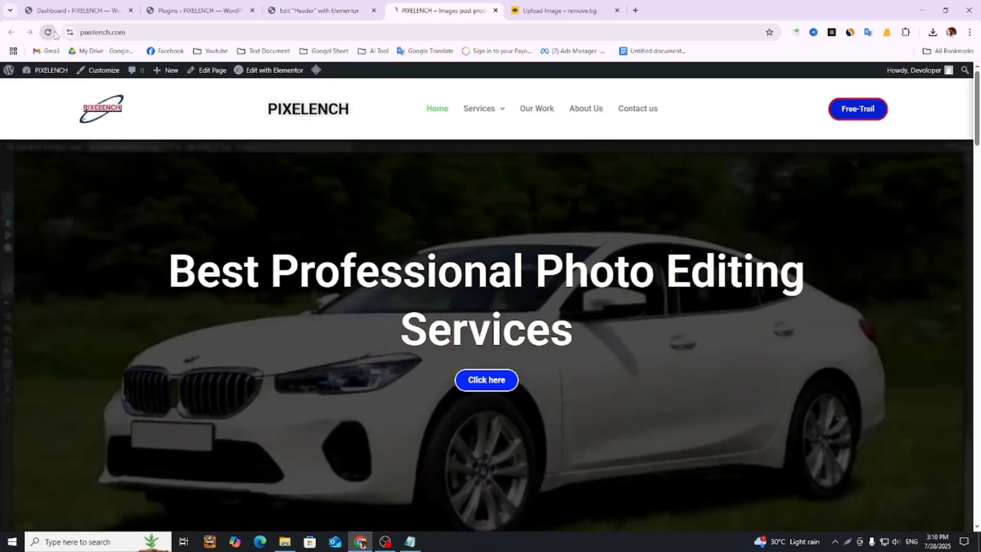
left_click(49, 33)
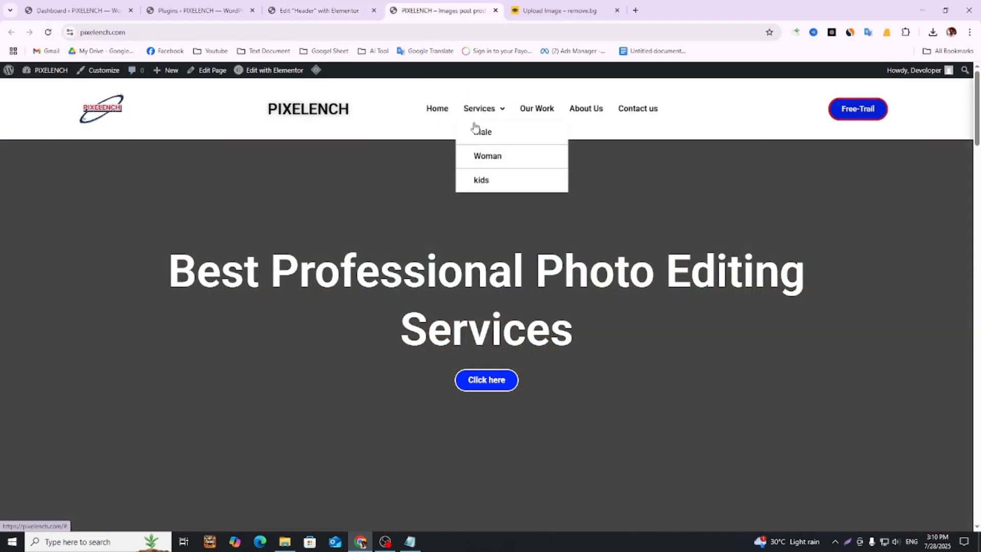
- Set the hover text color of the Navigation Menu items to a dark green
left_click(322, 10)
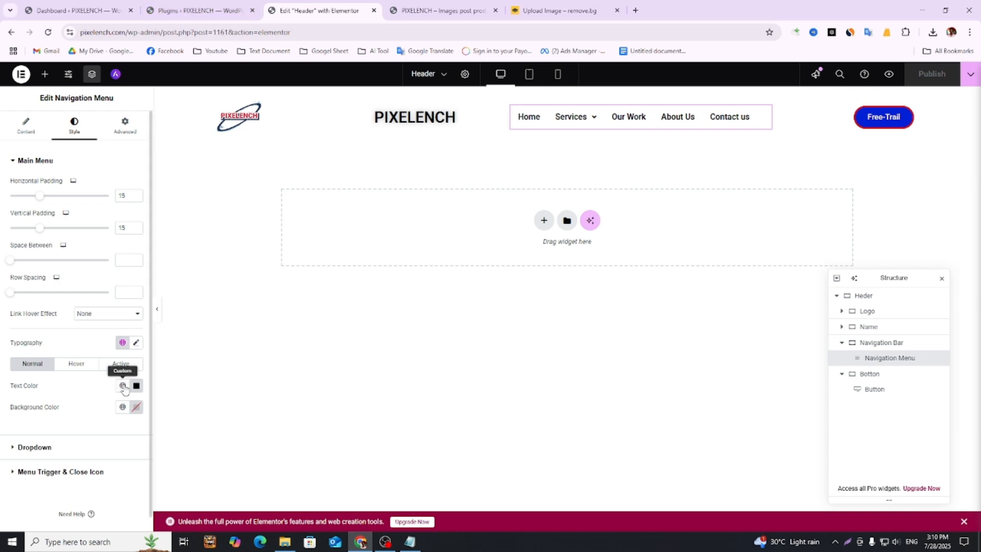
left_click(69, 367)
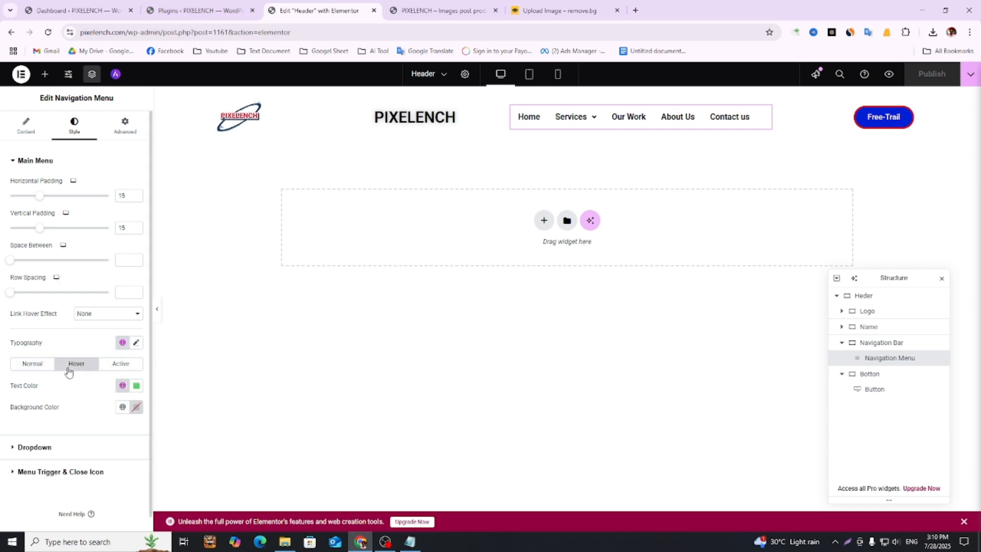
left_click(135, 386)
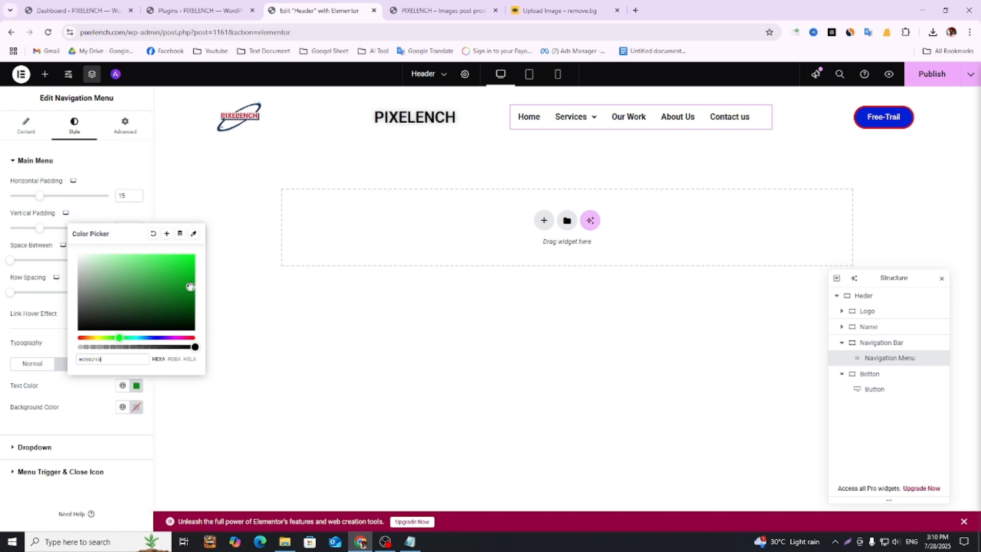
left_click(453, 382)
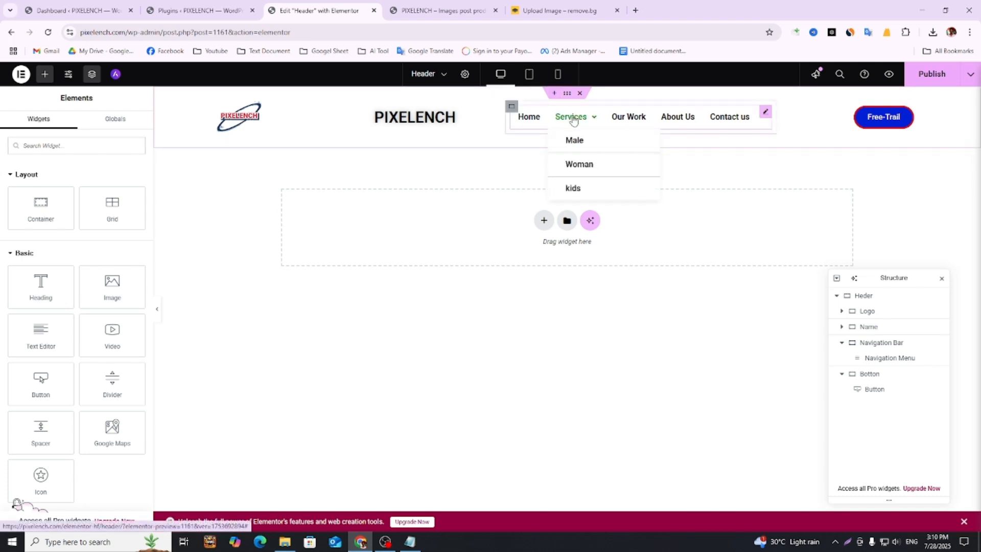
- Publish the header and test the menu items' hover color on the reloaded live homepage
left_click(951, 77)
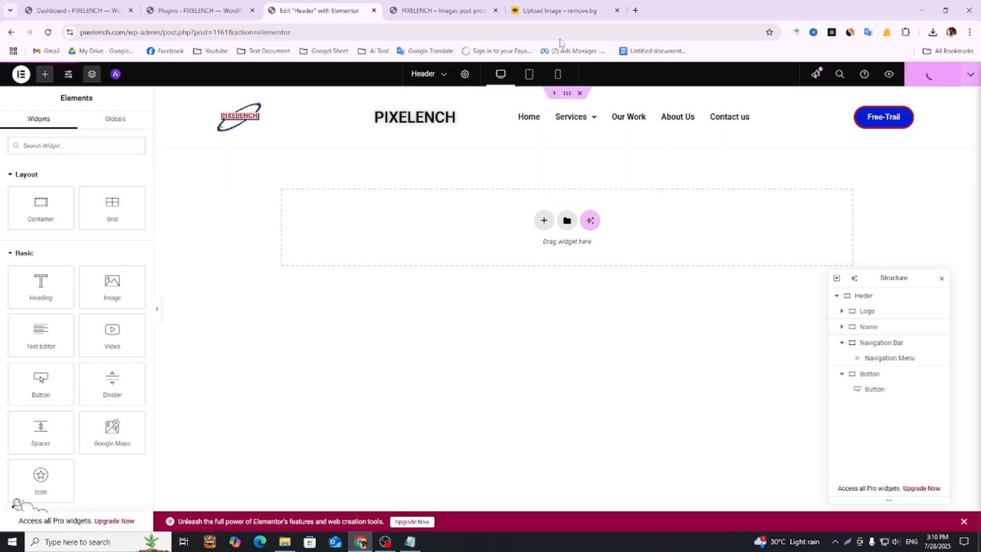
left_click(437, 10)
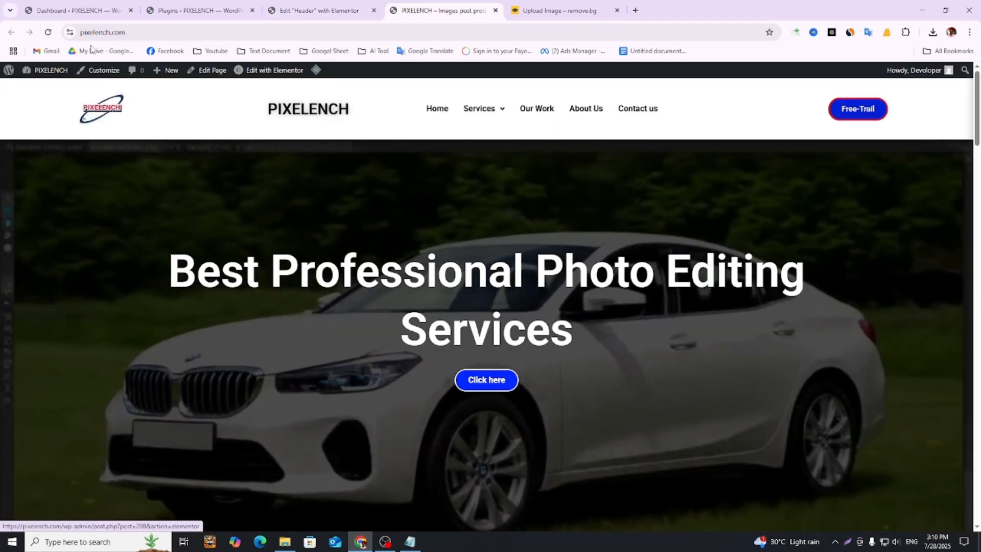
left_click(48, 32)
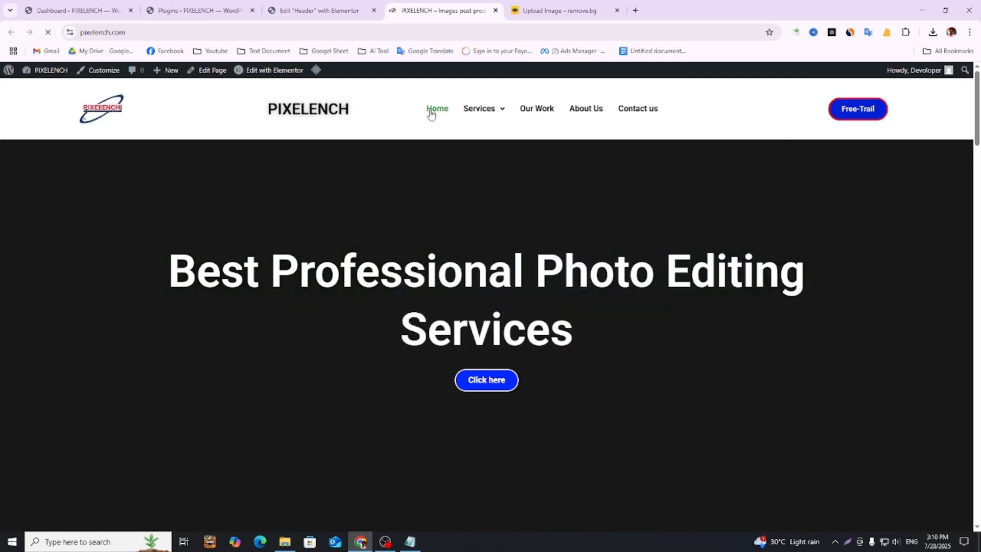
mouse_move(486, 117)
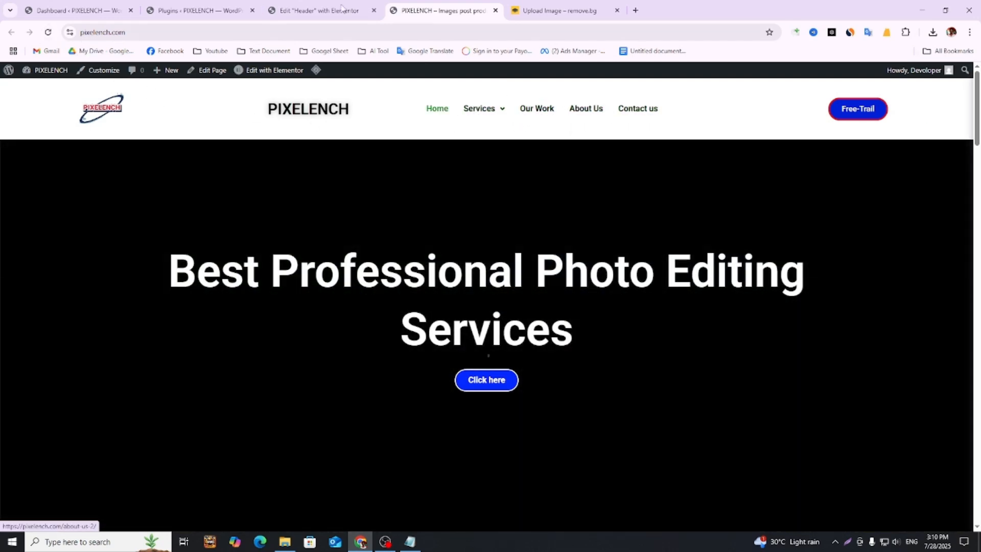
left_click(332, 7)
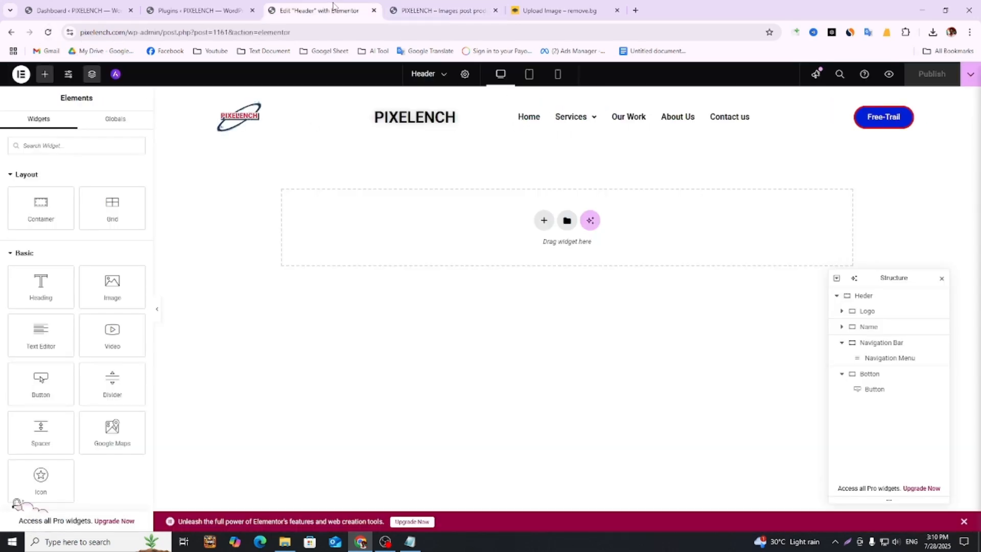
left_click(407, 16)
- Set the active-state text color of the header's Navigation Menu items to red #FF0000
left_click(299, 11)
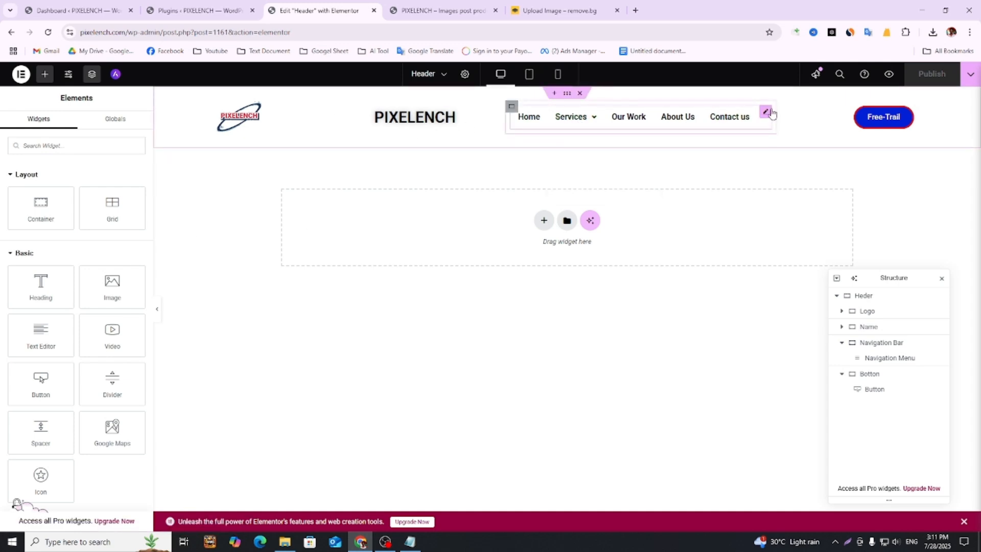
left_click(768, 112)
left_click(199, 11)
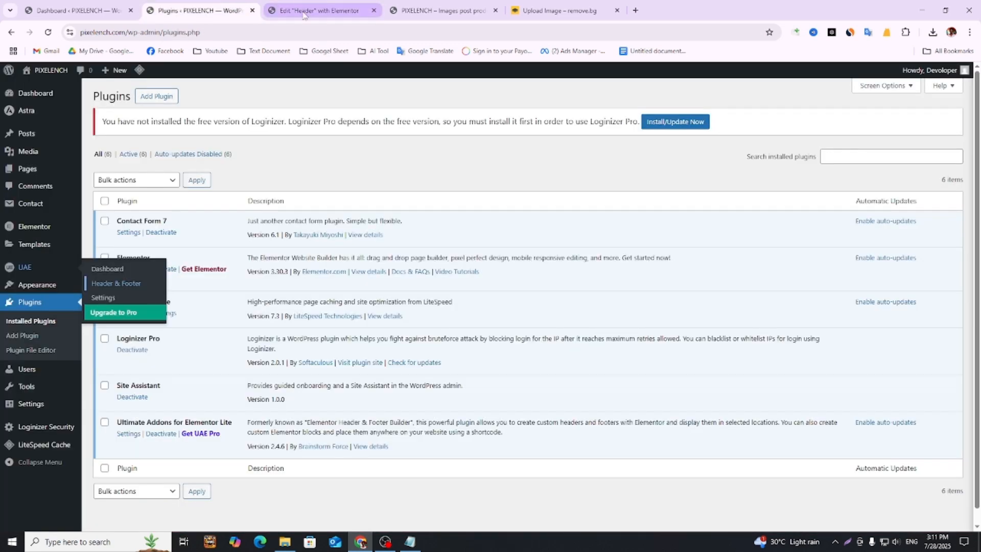
left_click(332, 11)
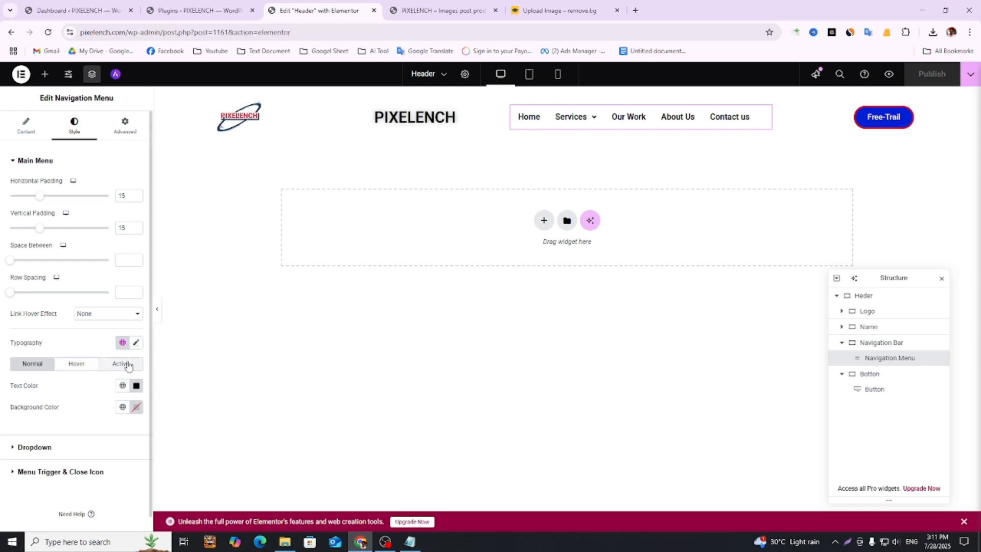
left_click(135, 386)
left_click_drag(139, 322, 207, 254)
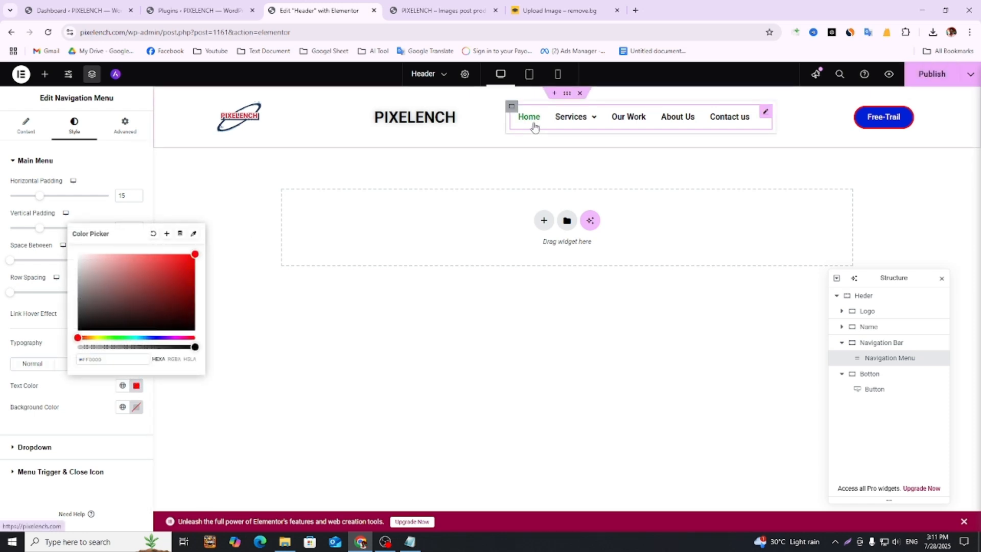
- Publish the header and test the menu's active and hover colors on the reloaded live homepage
left_click(936, 74)
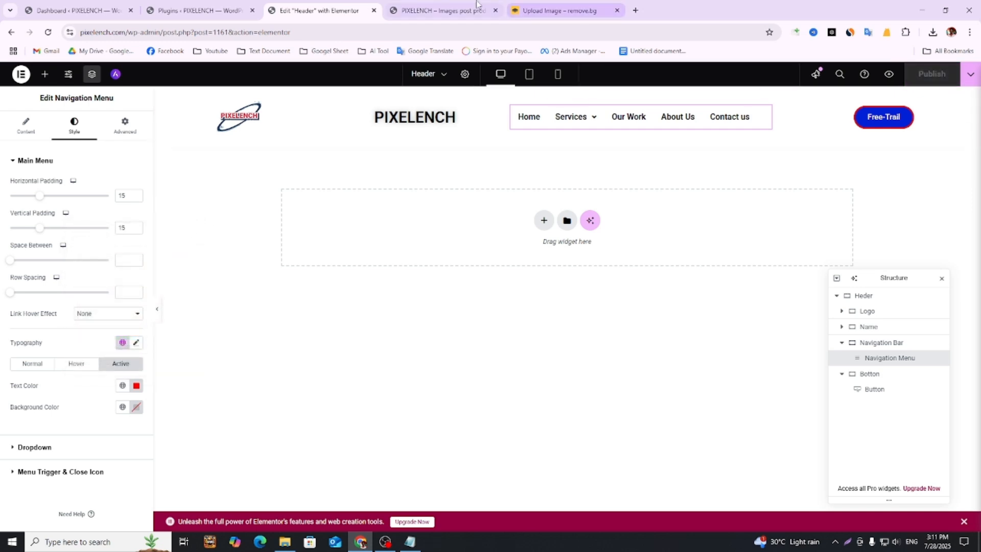
left_click(441, 10)
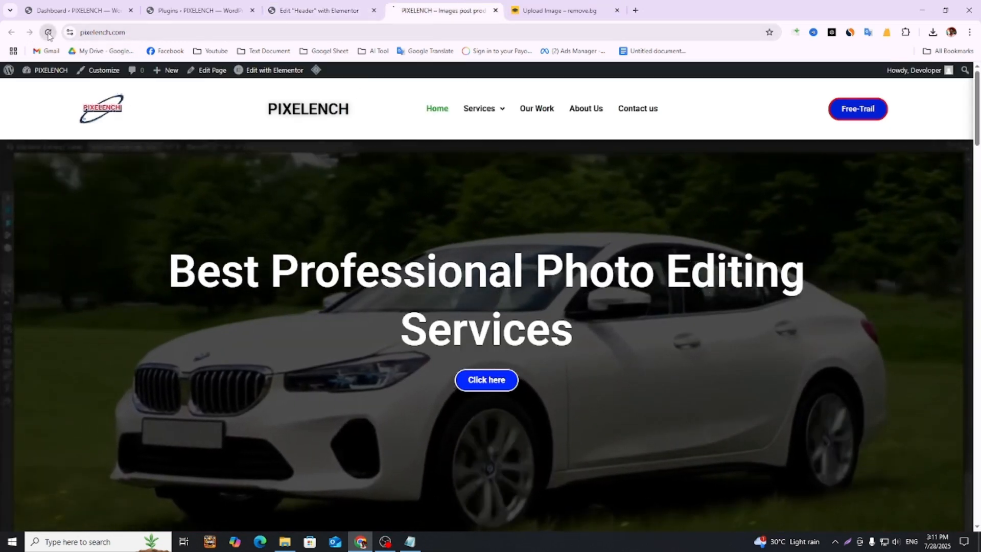
left_click(48, 32)
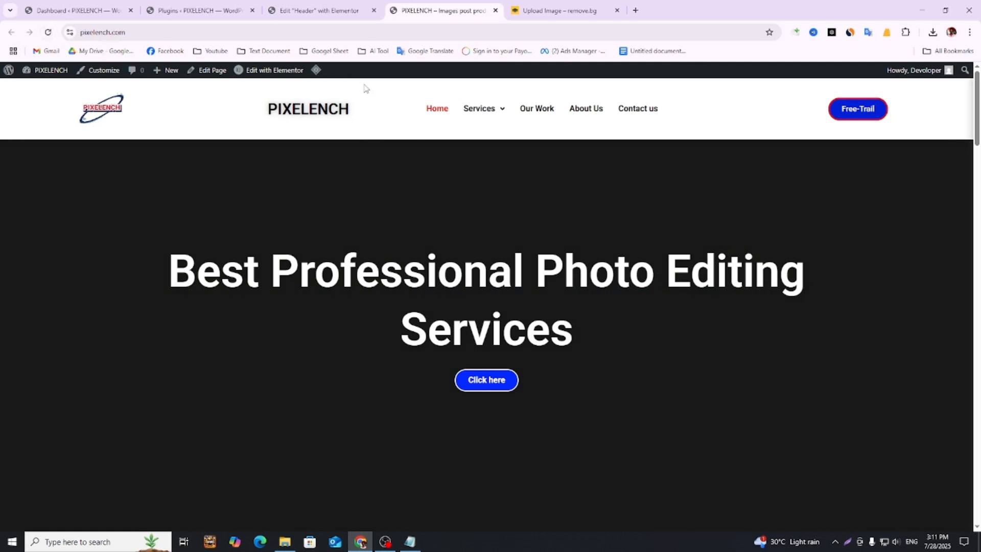
scroll(442, 226, "down", 6)
scroll(443, 226, "up", 6)
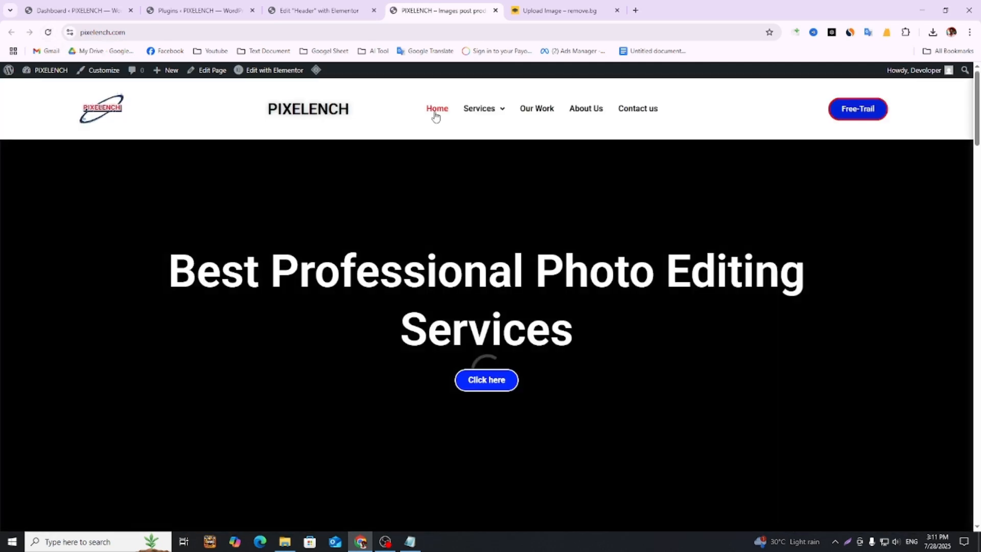
left_click(655, 110)
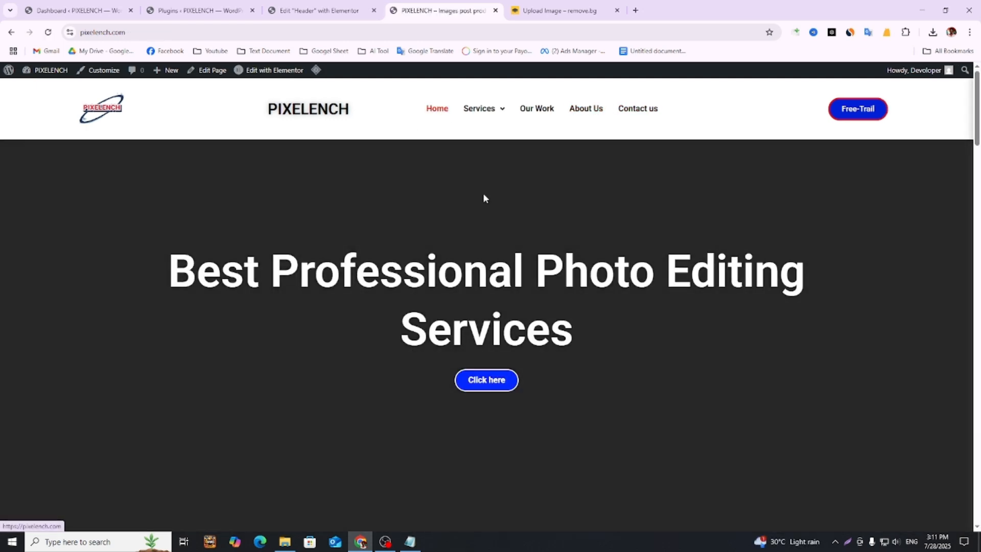
mouse_move(498, 110)
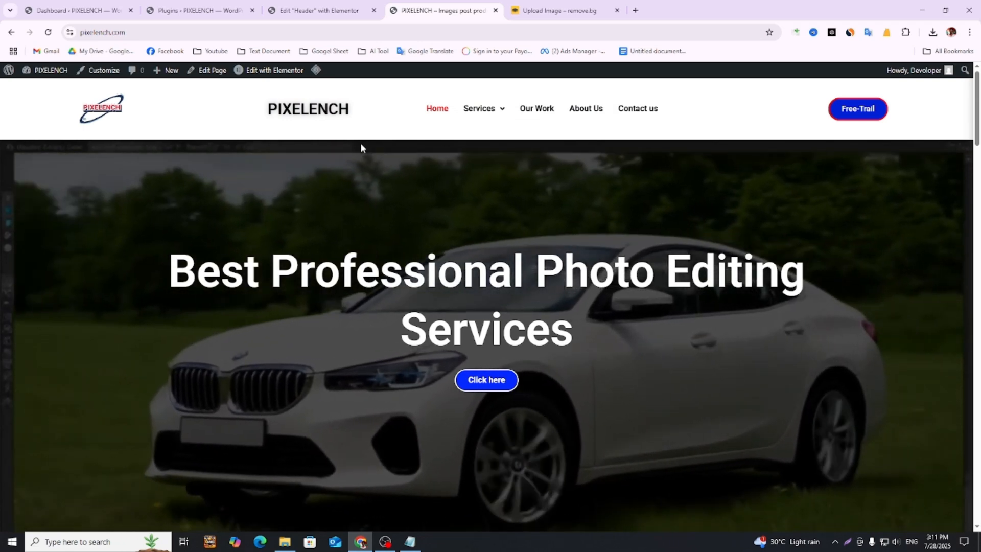
- Compare the gradient Pixelench heading above the homepage's services section with the plain PIXELENCH name in the live header
left_click(294, 5)
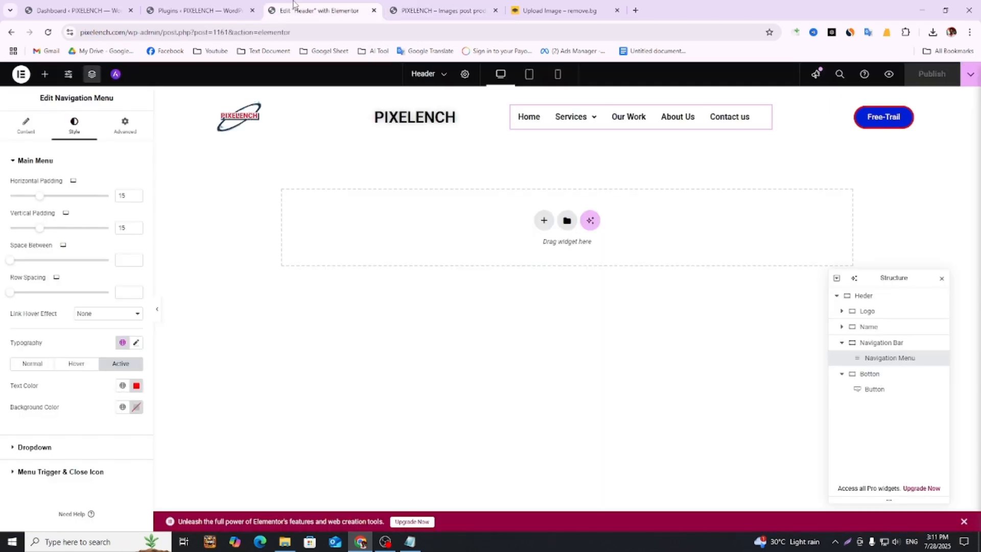
left_click(440, 10)
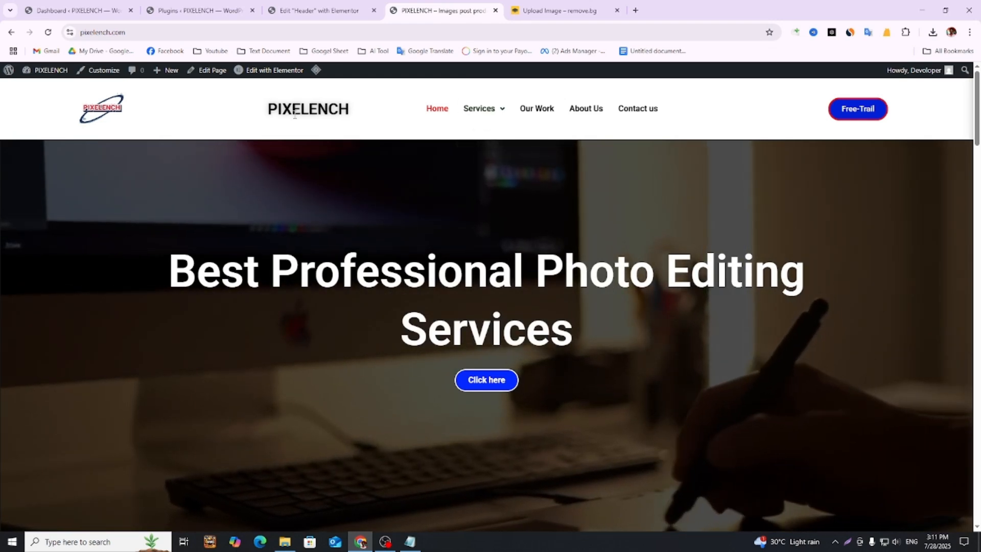
scroll(383, 225, "down", 9)
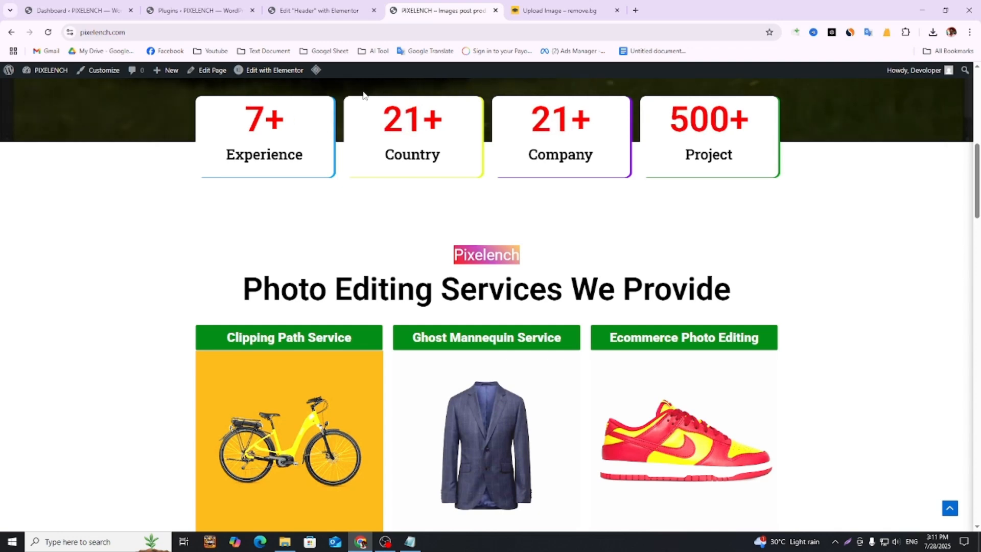
double_click(498, 258)
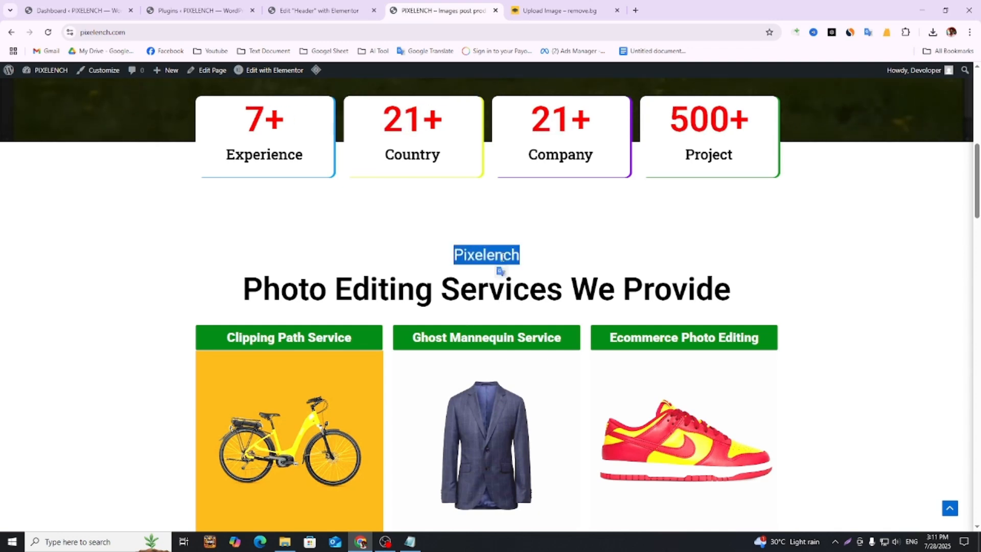
left_click(317, 261)
scroll(314, 261, "up", 5)
scroll(314, 262, "up", 4)
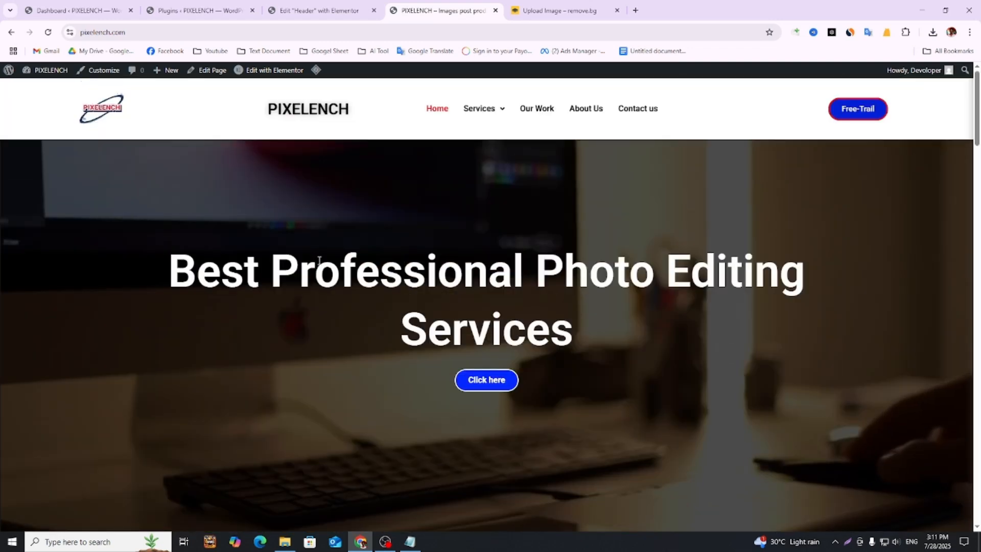
double_click(293, 110)
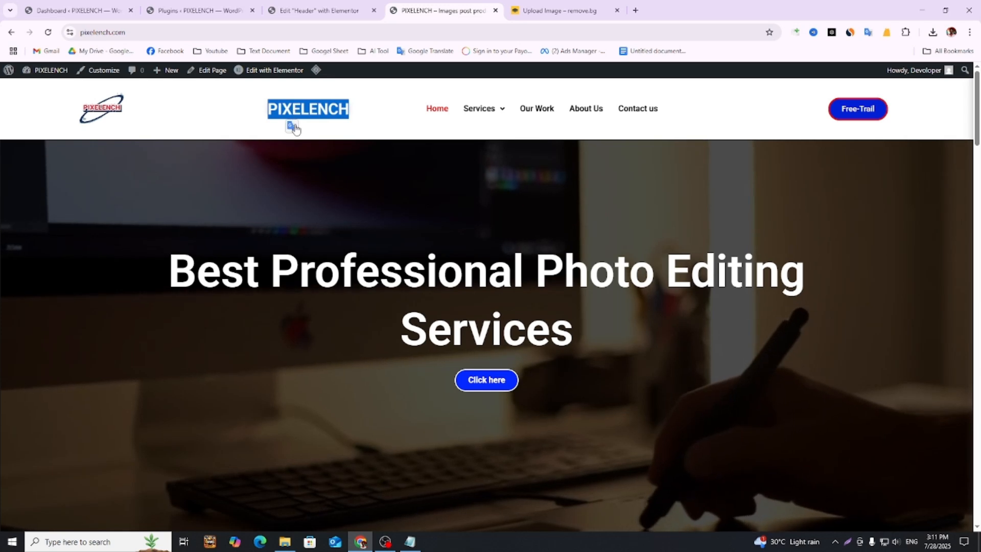
left_click(341, 6)
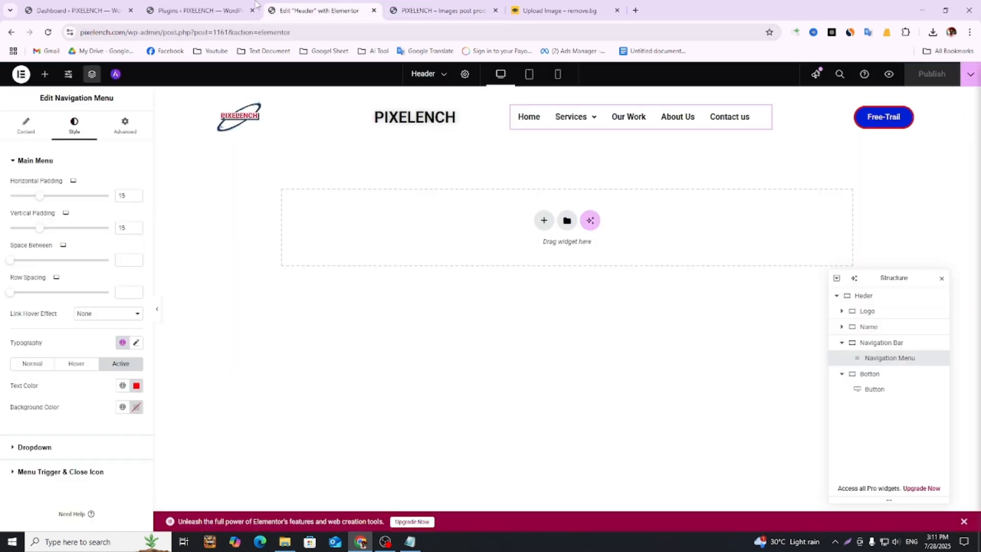
- Open the Home page in Elementor and copy the full title code of the gradient Pixelench heading above the services title
left_click(225, 9)
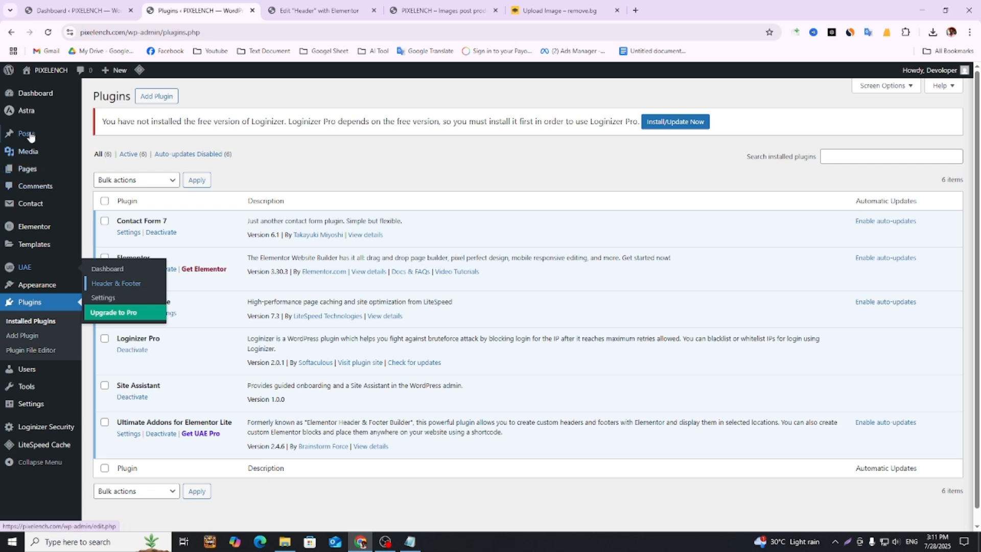
mouse_move(50, 168)
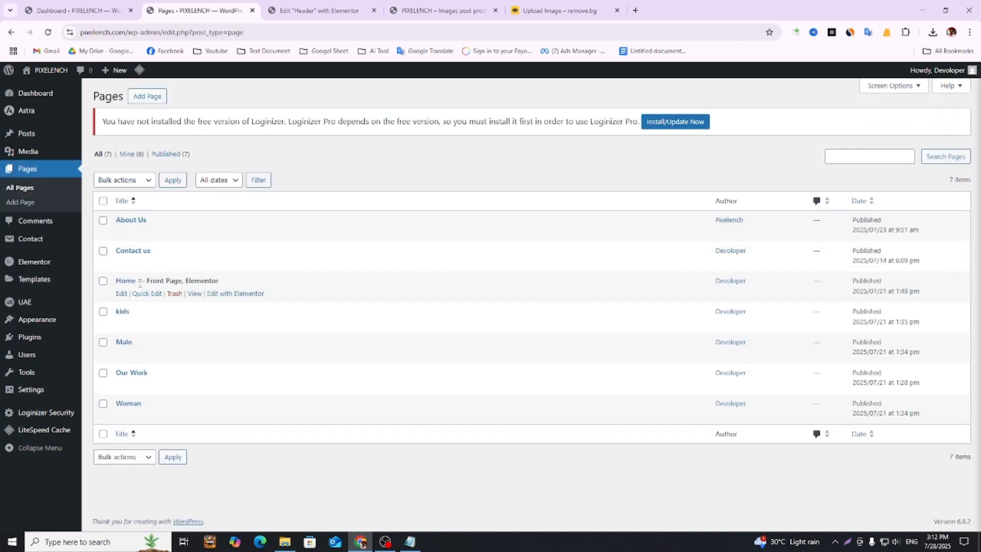
left_click(235, 296)
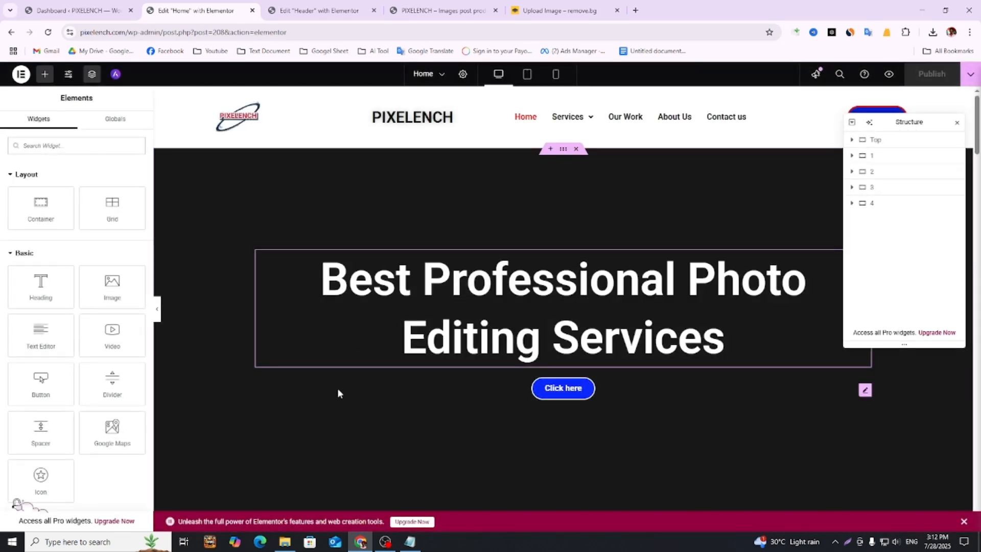
scroll(388, 393, "down", 3)
scroll(422, 399, "down", 6)
left_click(551, 267)
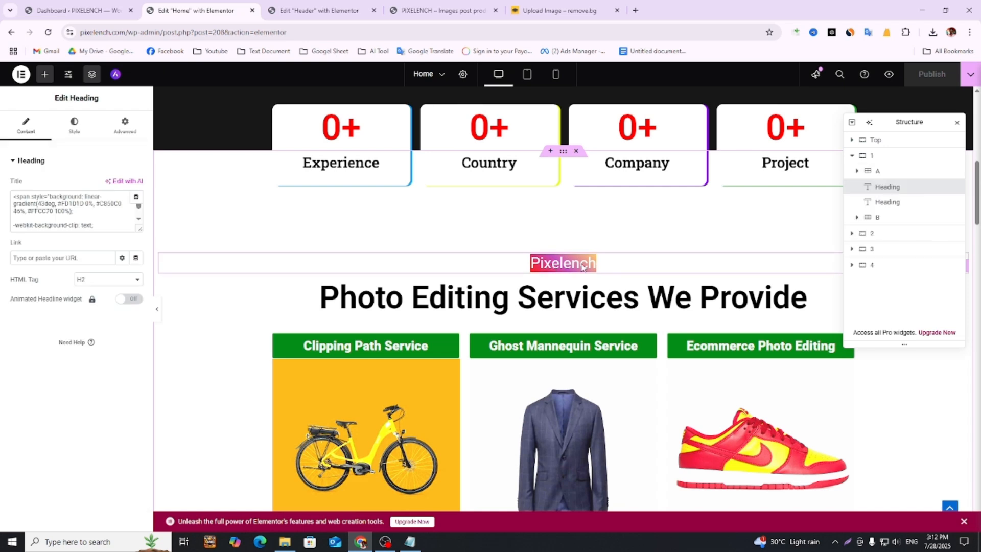
left_click(62, 217)
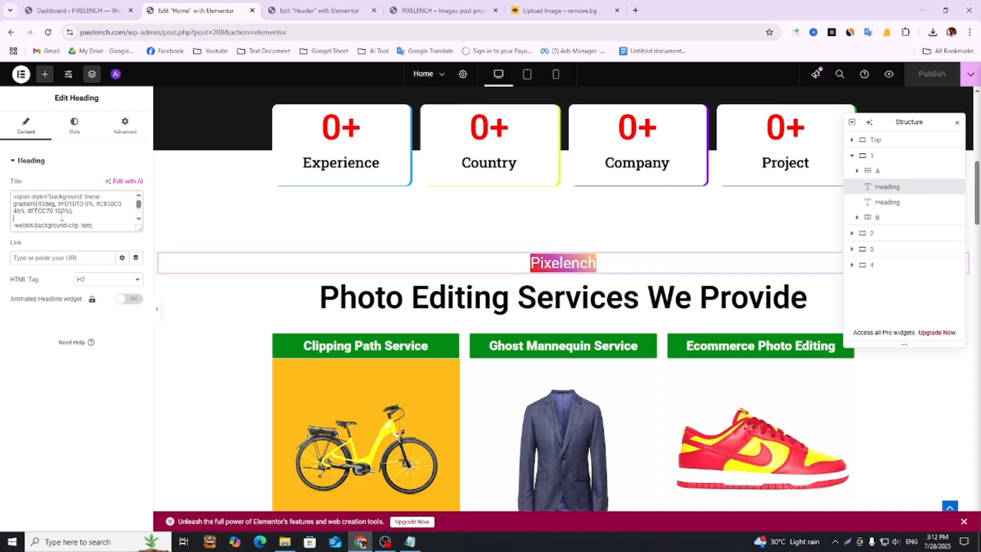
key("ctrl+a")
- Replace the header's PIXELENCH heading title with the copied gradient span code, publish it and check the live homepage
left_click(317, 10)
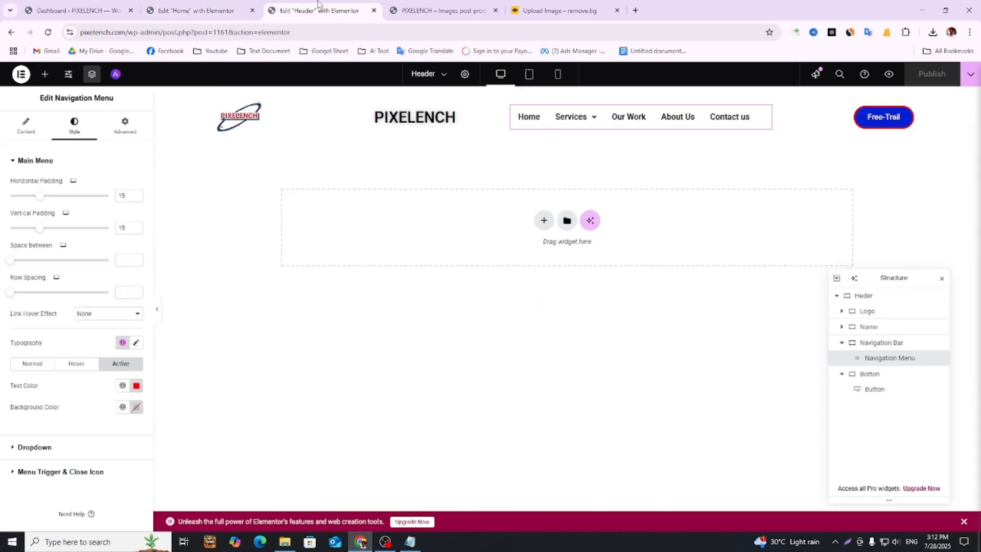
left_click(446, 117)
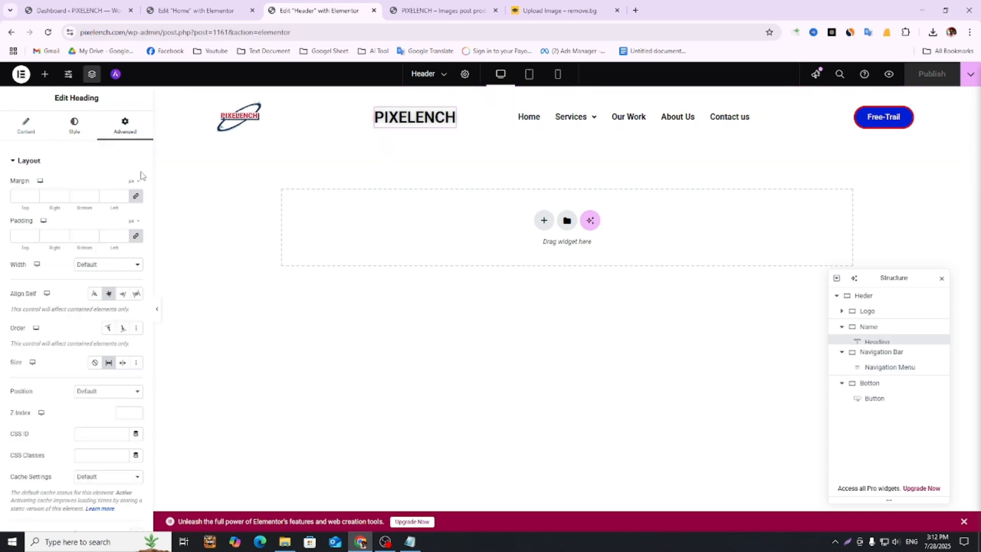
left_click(26, 130)
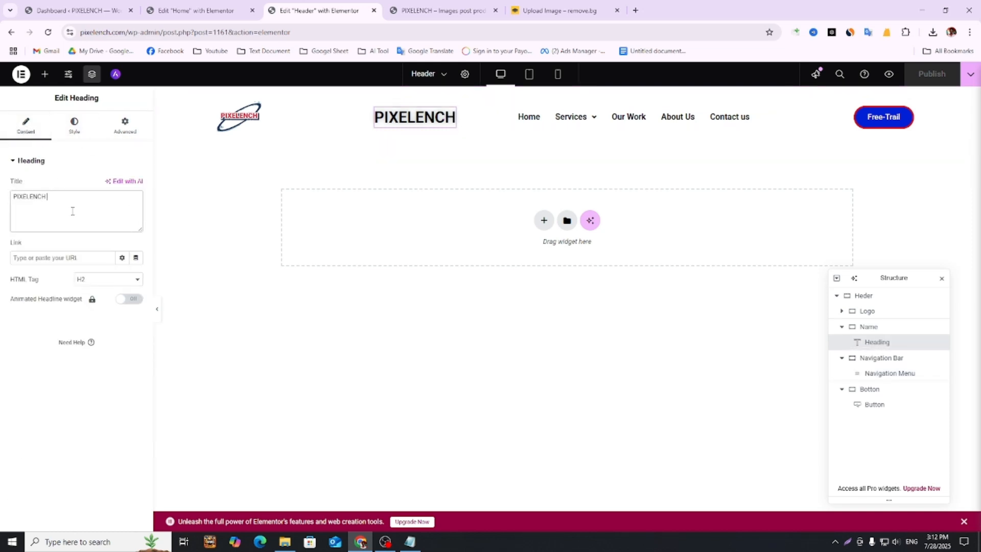
key("ctrl+v")
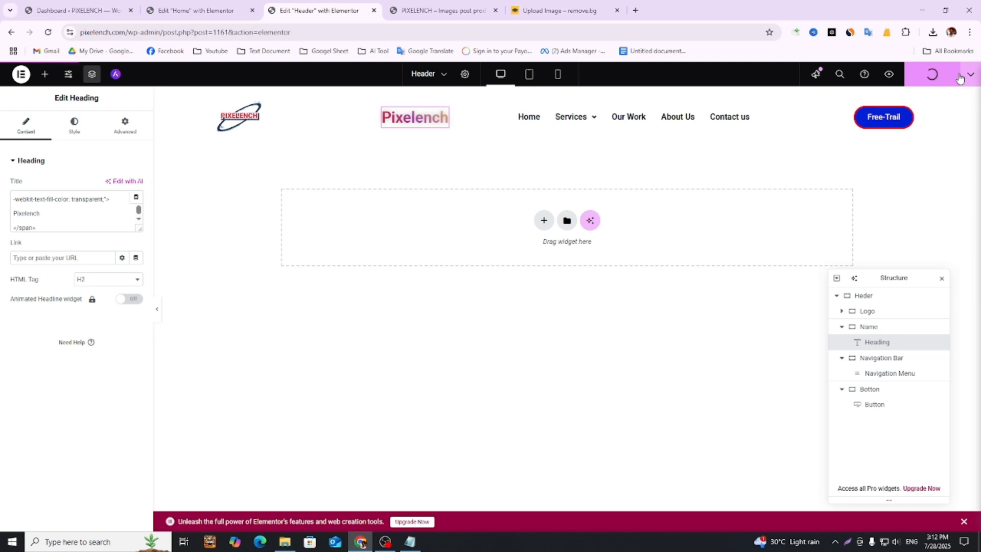
left_click(396, 6)
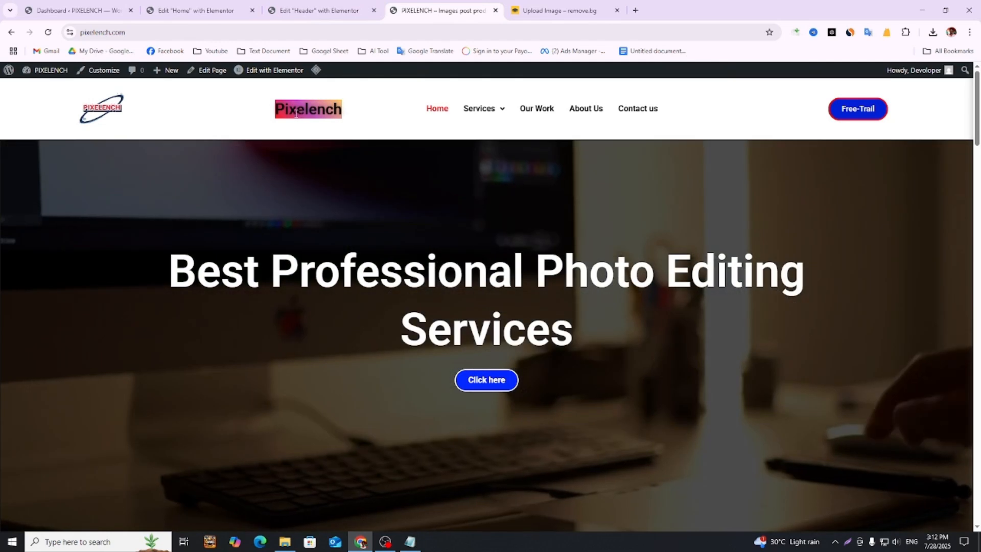
- Examine the gradient span code in the header heading's title and compare it with the site name on the live homepage
left_click(319, 10)
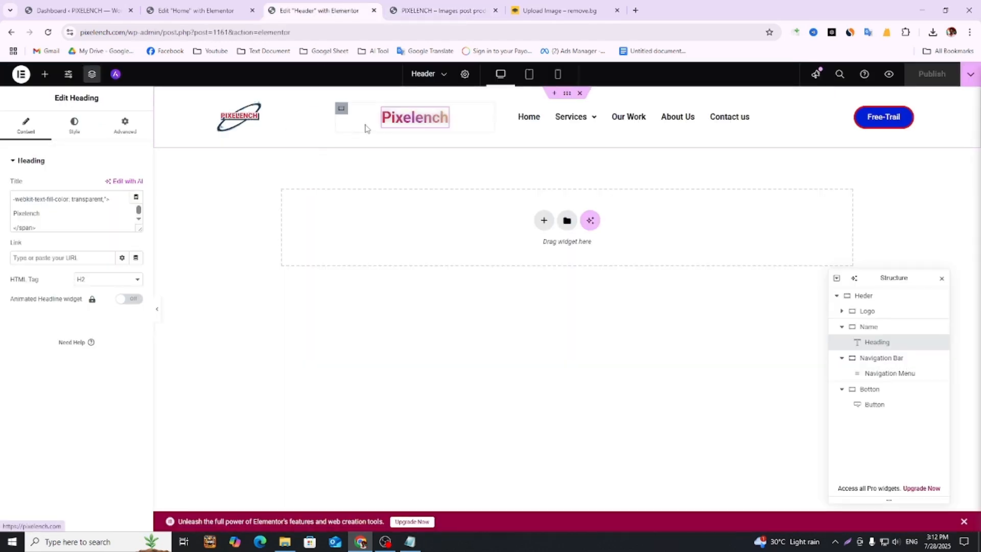
scroll(97, 225, "up", 3)
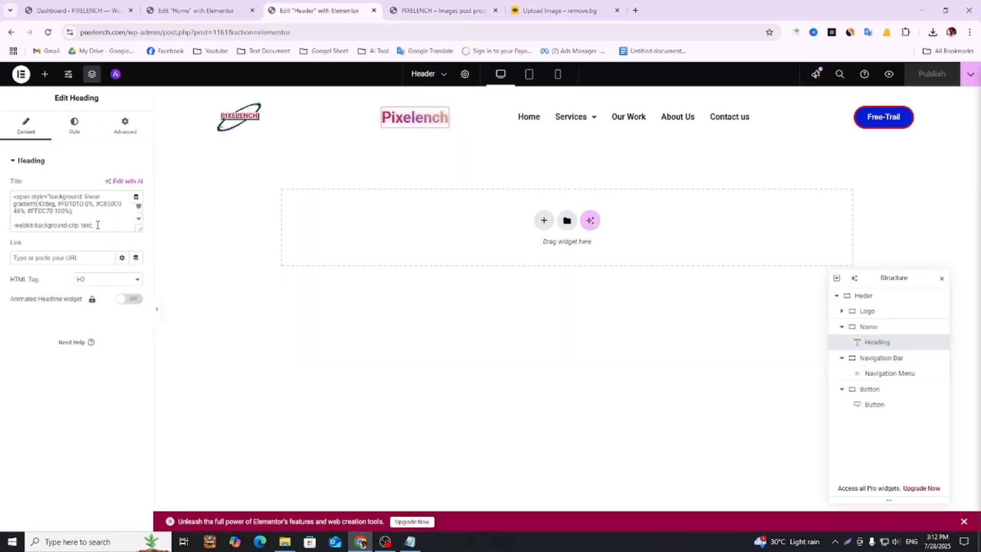
scroll(62, 216, "down", 3)
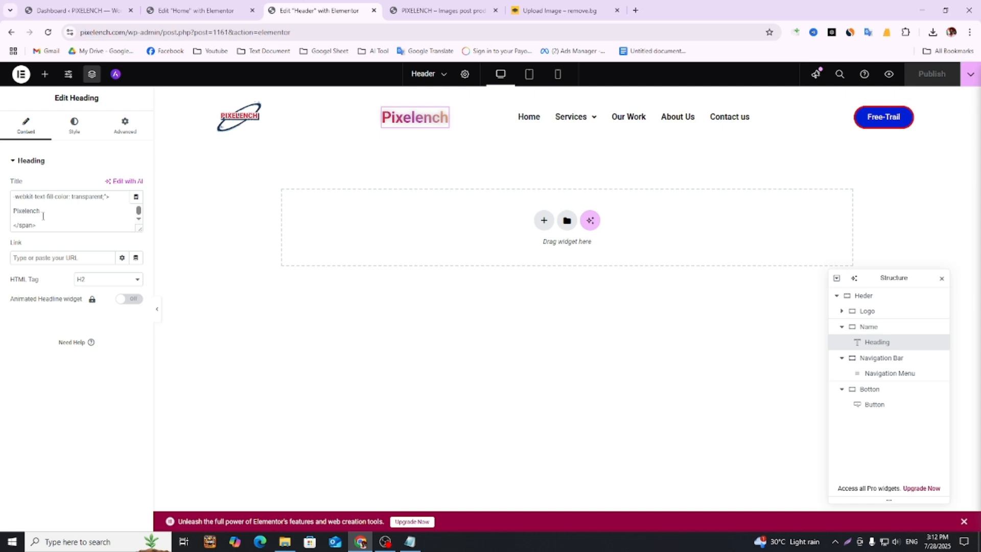
scroll(40, 228, "up", 5)
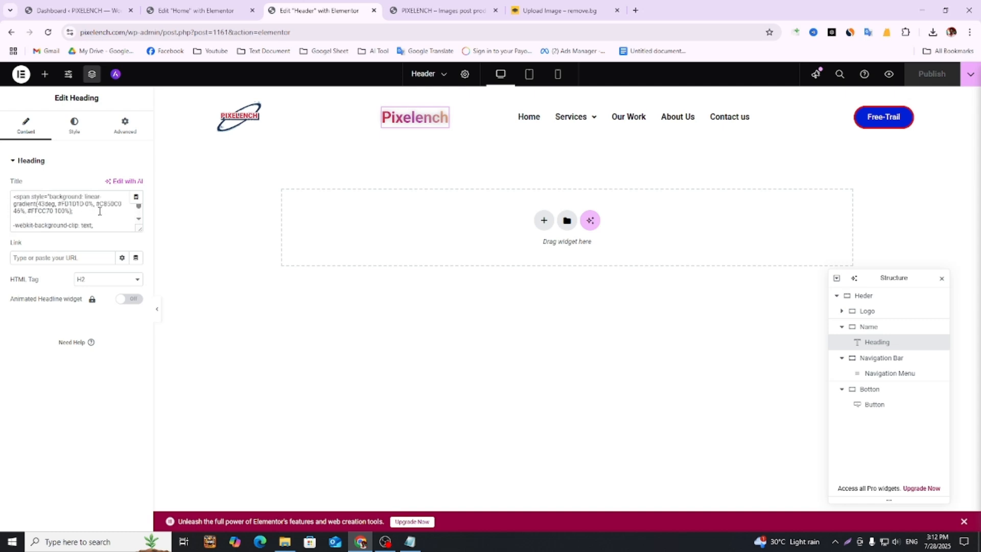
scroll(84, 223, "down", 3)
scroll(119, 218, "up", 3)
scroll(76, 220, "down", 3)
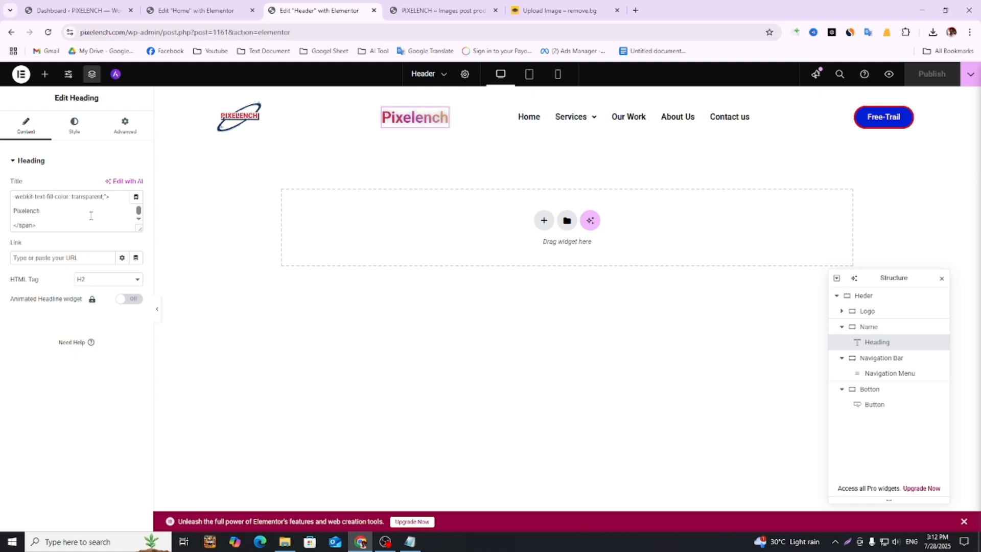
scroll(63, 217, "up", 3)
scroll(64, 217, "down", 3)
scroll(60, 215, "up", 3)
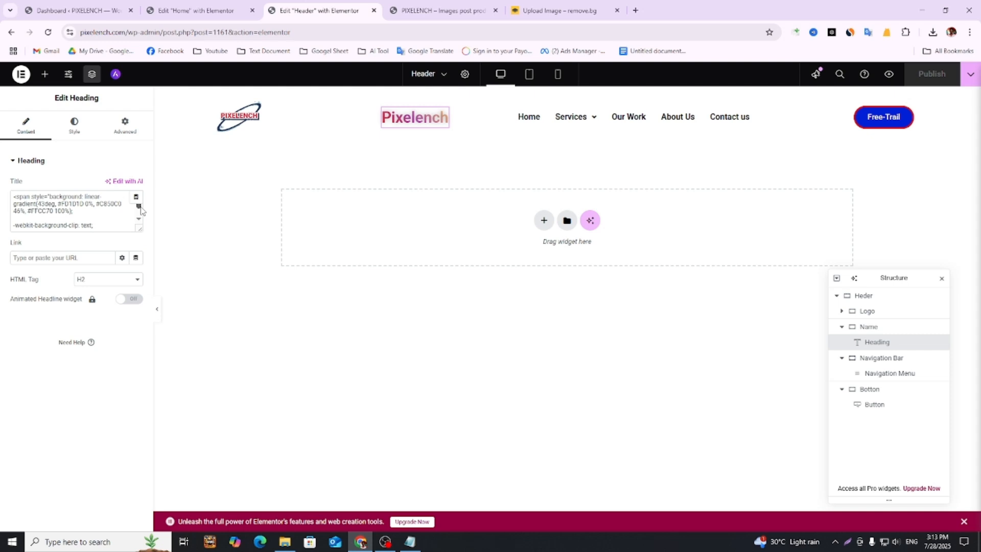
left_click_drag(139, 208, 142, 211)
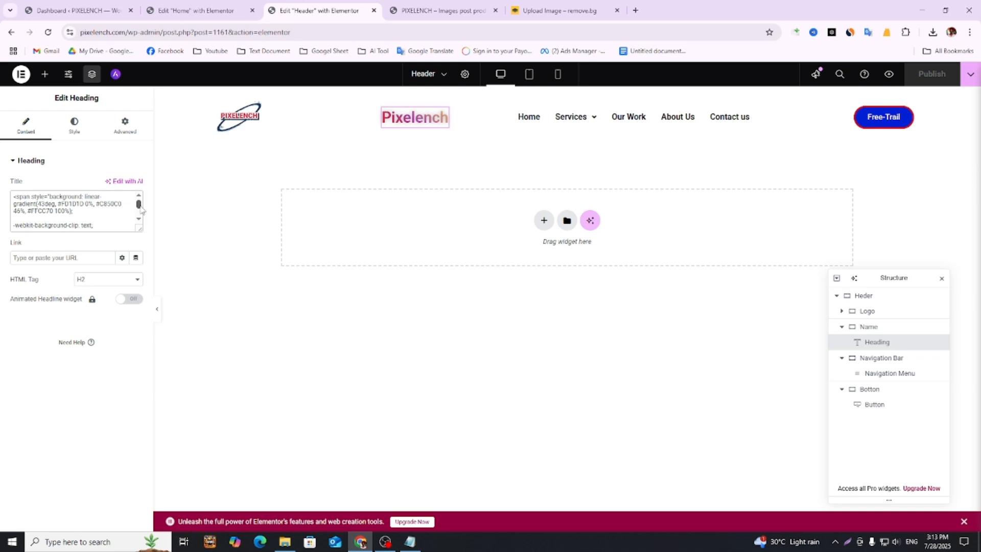
left_click(441, 11)
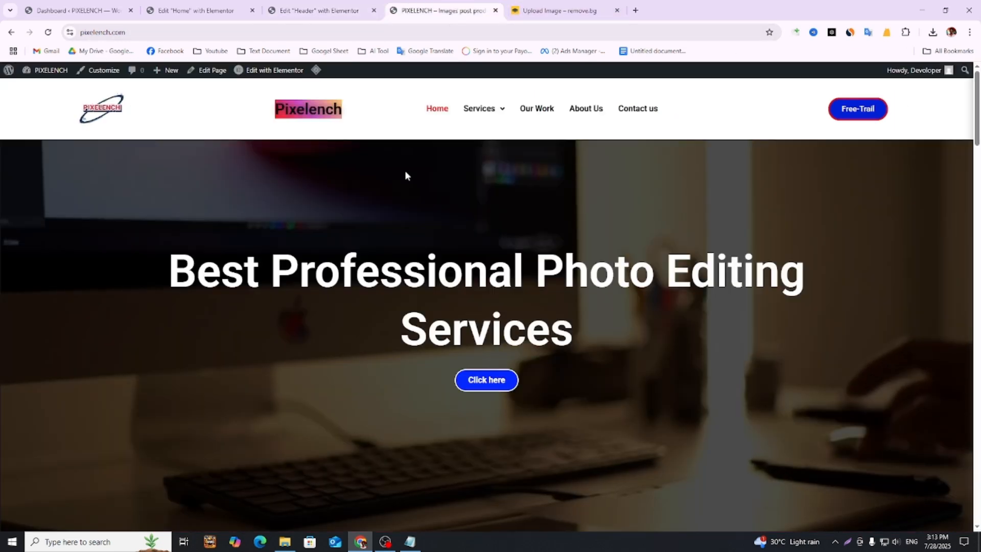
- Reload the live homepage and examine the gradient Pixelench name in the header
left_click_drag(341, 110, 190, 124)
key("F5")
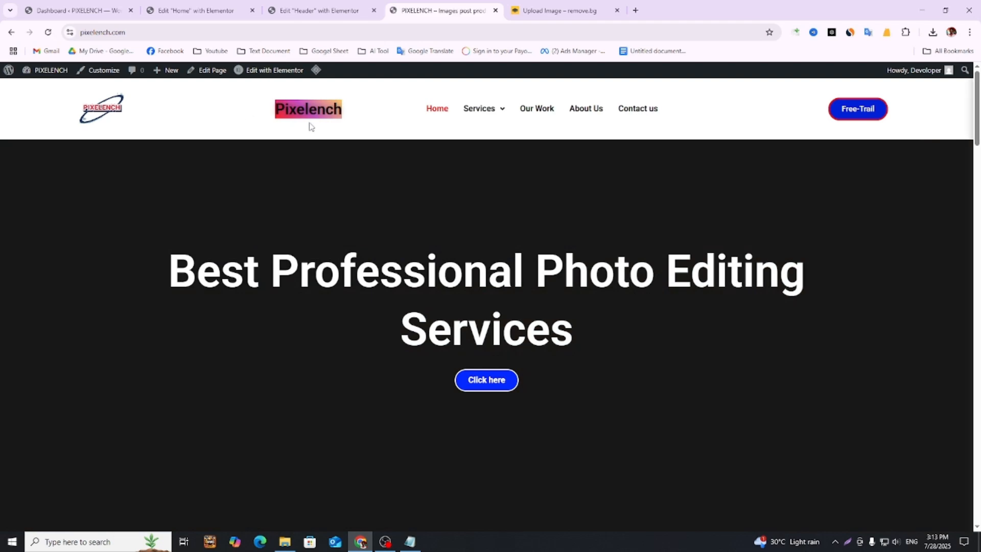
scroll(434, 263, "down", 4)
scroll(434, 263, "up", 4)
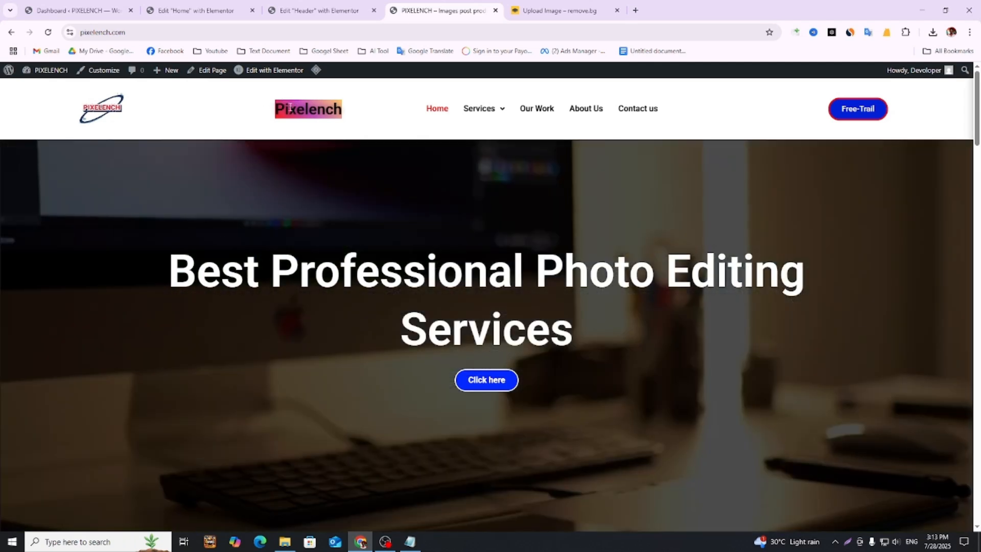
double_click(290, 107)
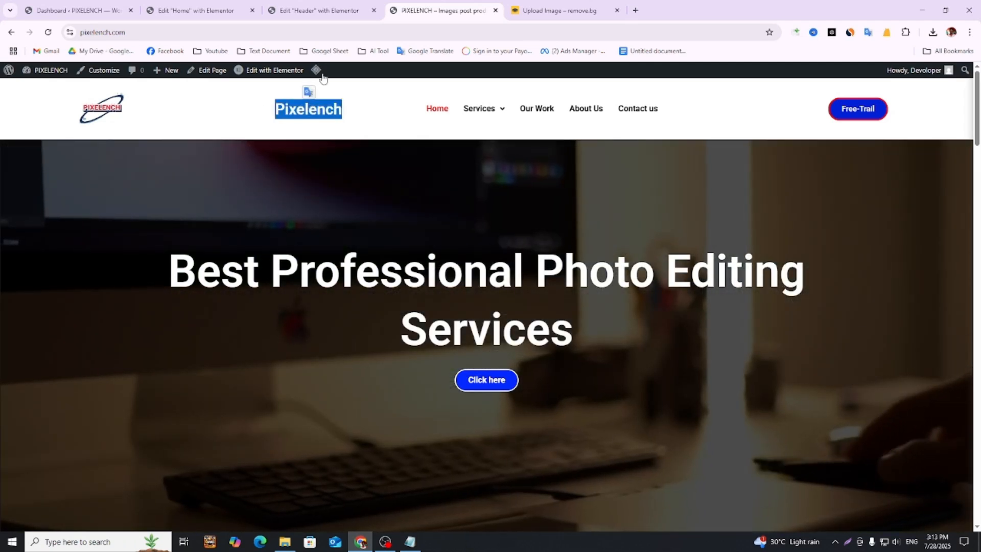
- Set the header's Pixelench heading font size to 36 px and publish the header
left_click(350, 5)
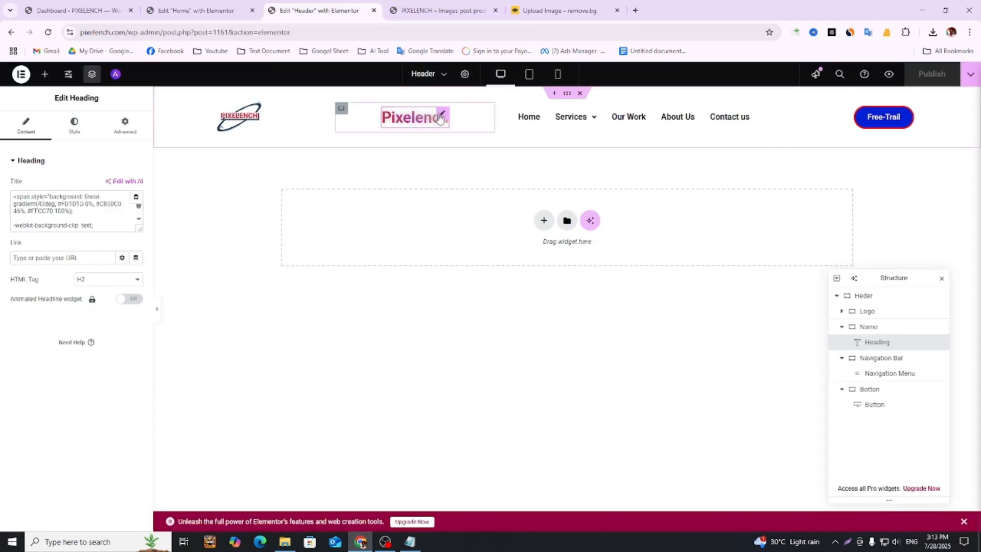
left_click(77, 132)
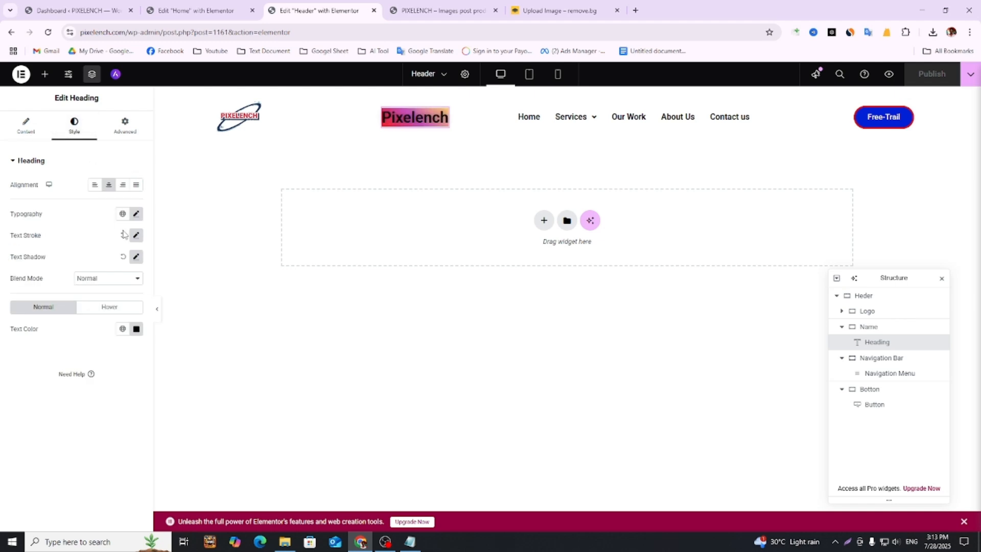
left_click(136, 213)
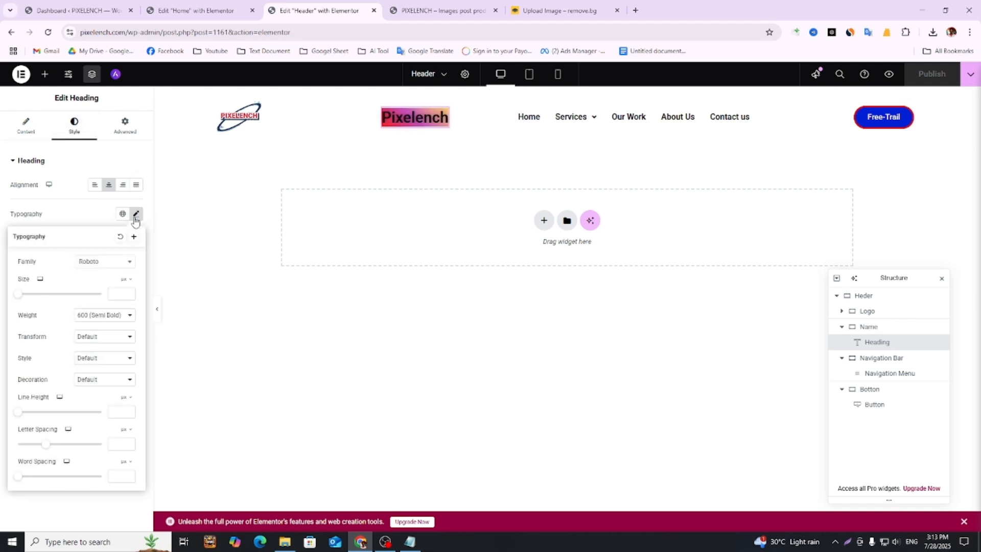
left_click(24, 297)
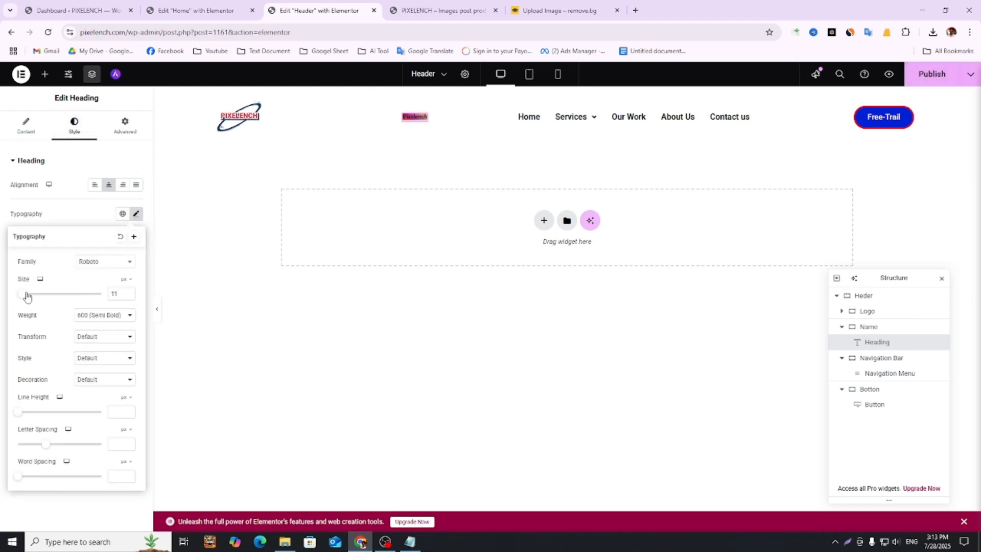
left_click_drag(23, 296, 34, 293)
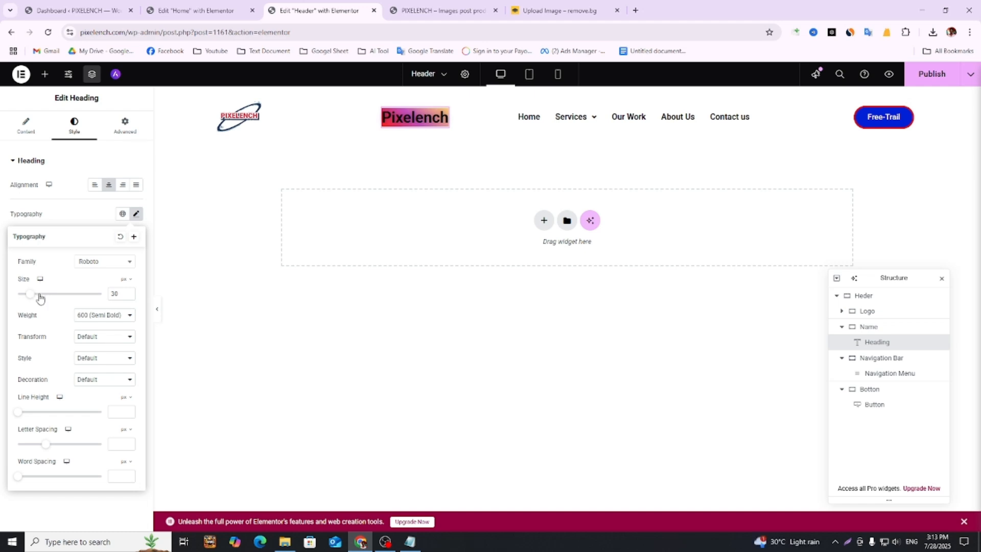
left_click(40, 296)
left_click(32, 296)
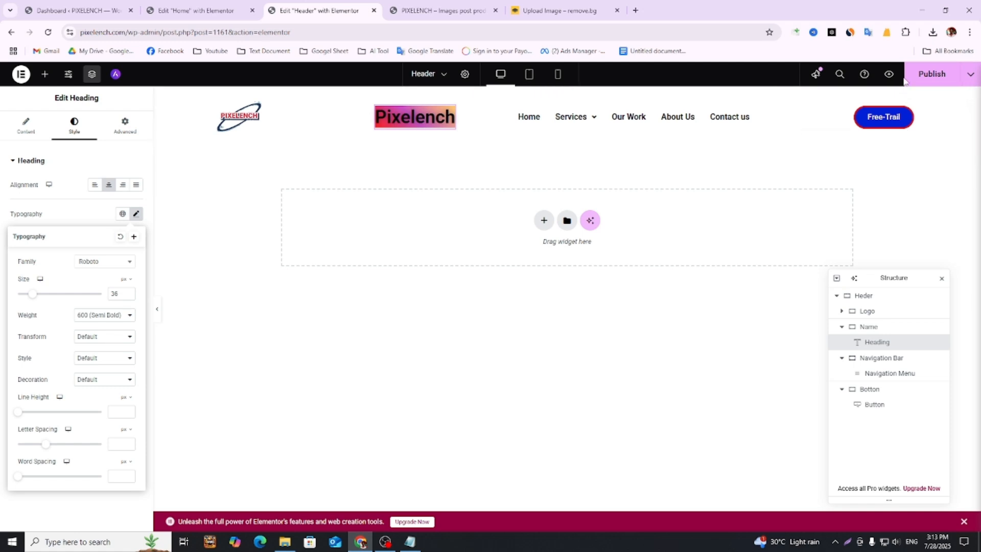
- Reload the live homepage and check the resized Pixelench name beside the navigation menu
left_click(474, 7)
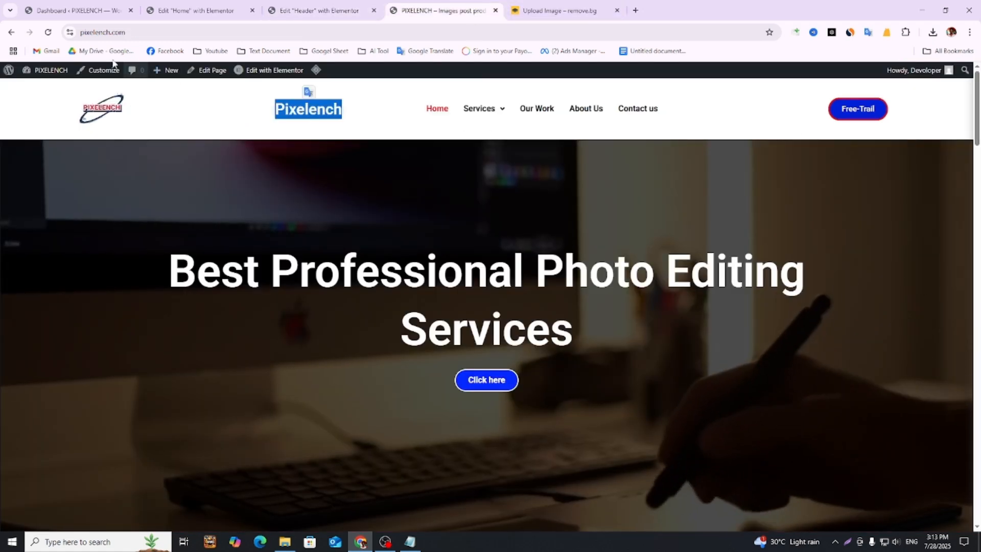
left_click(48, 33)
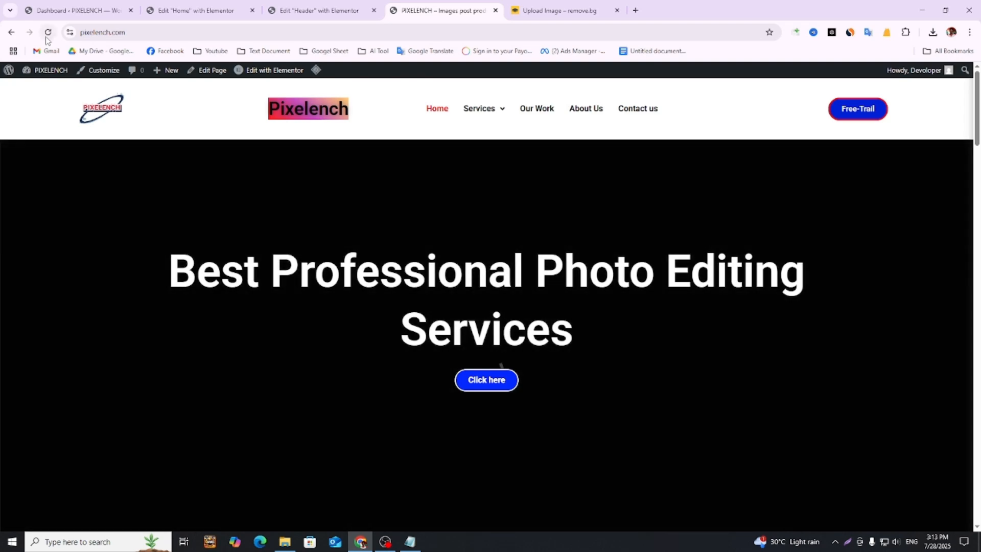
scroll(498, 314, "down", 4)
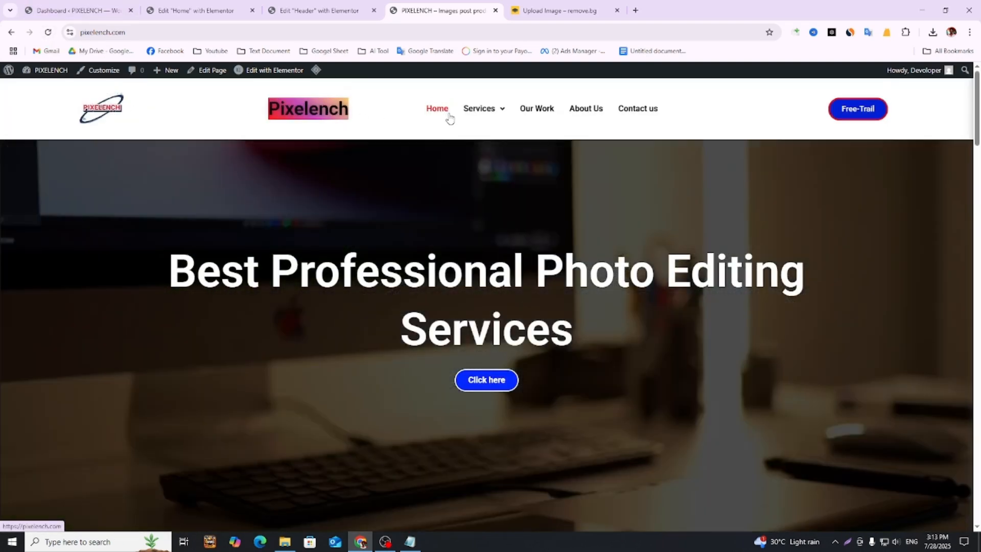
mouse_move(484, 112)
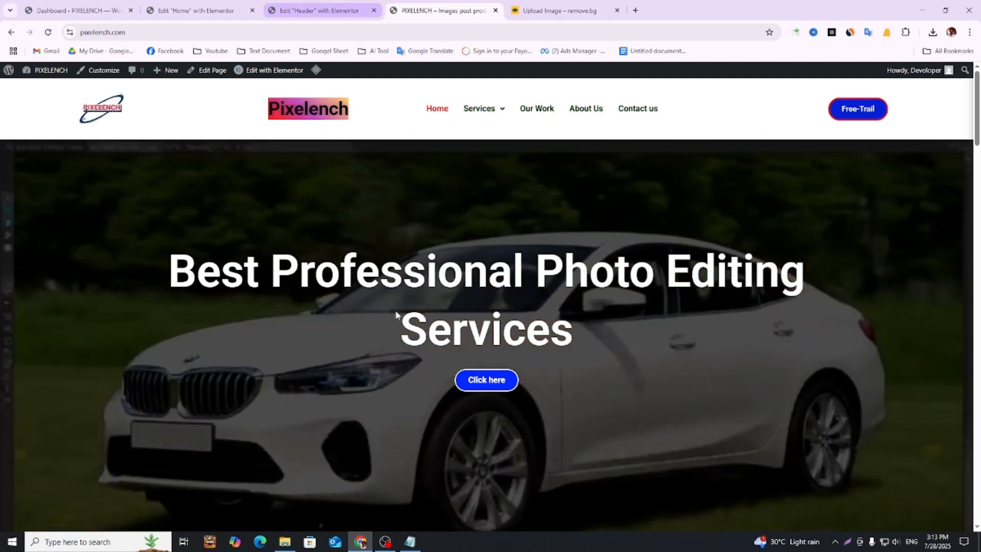
- Check the header requirements in the Notepad document, return to the browser and close the remove.bg page
left_click(409, 542)
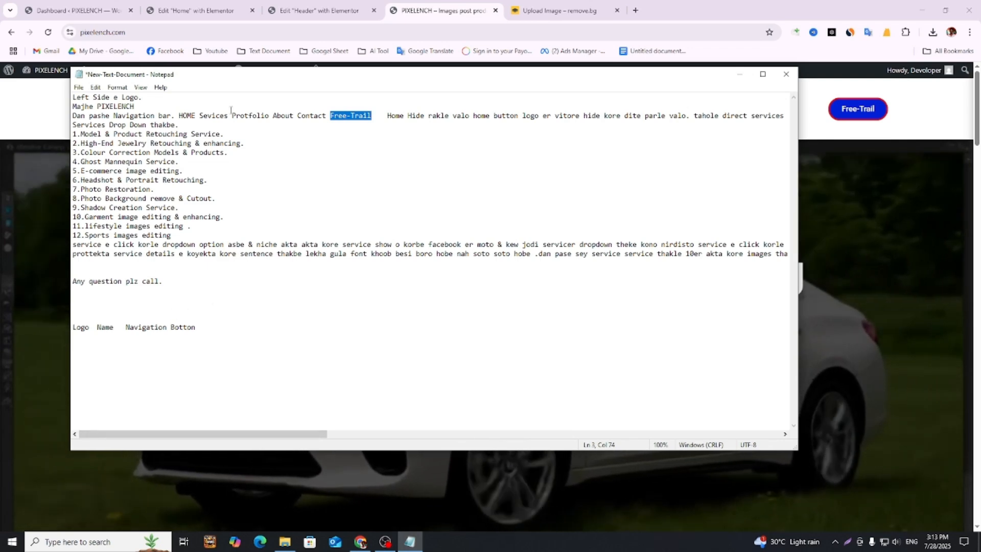
left_click(592, 4)
left_click(591, 5)
left_click(443, 10)
left_click(616, 11)
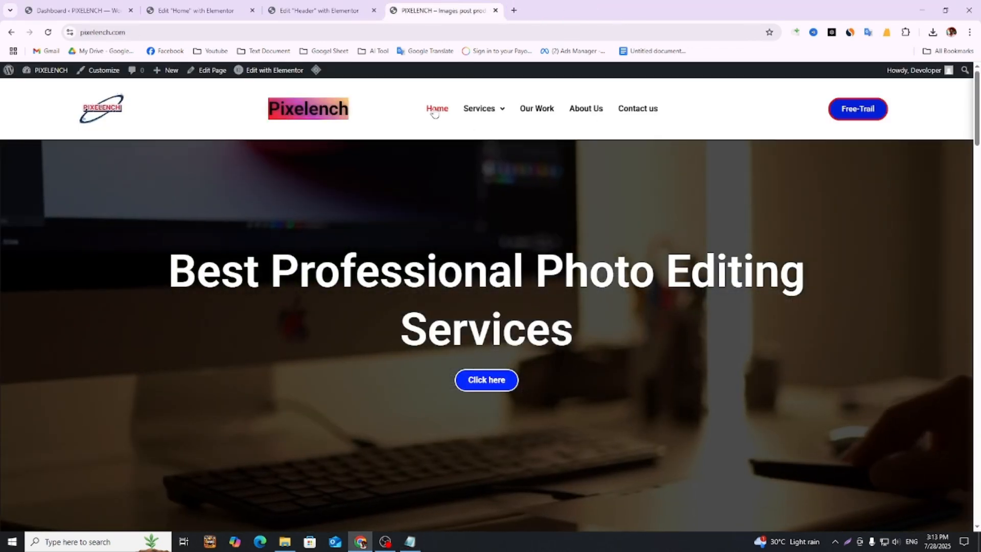
- Return to the header in Elementor and open the style settings of the outer Heder container
left_click(322, 11)
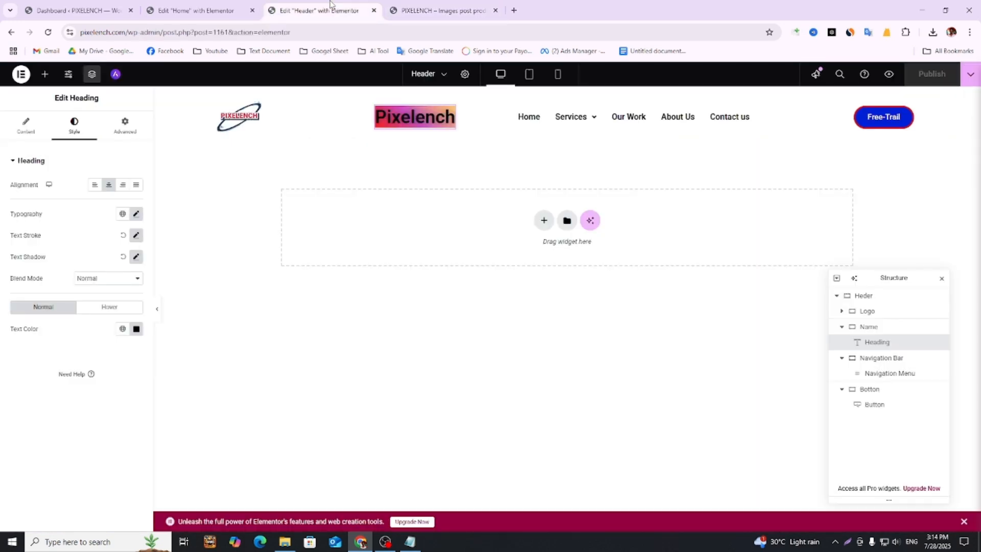
left_click(864, 299)
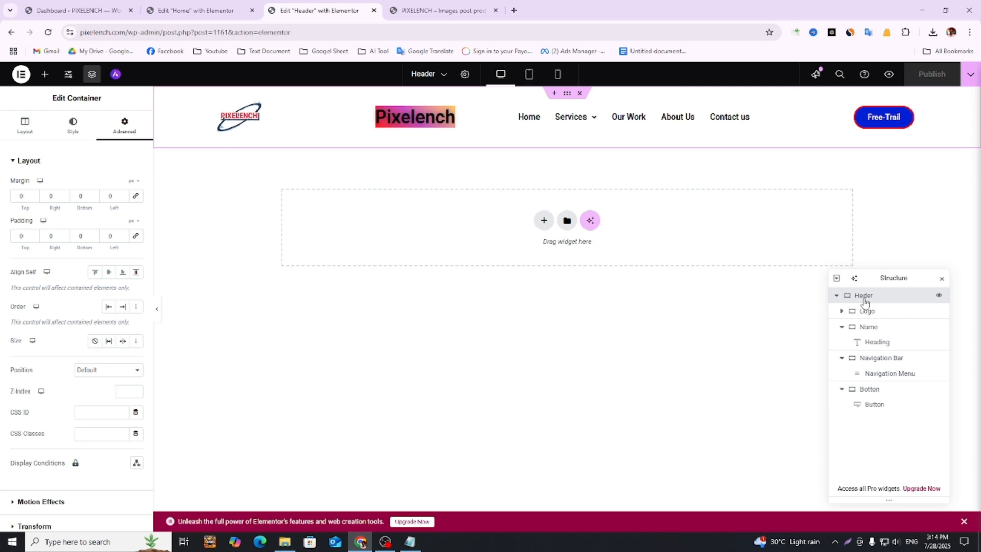
double_click(863, 297)
left_click(72, 127)
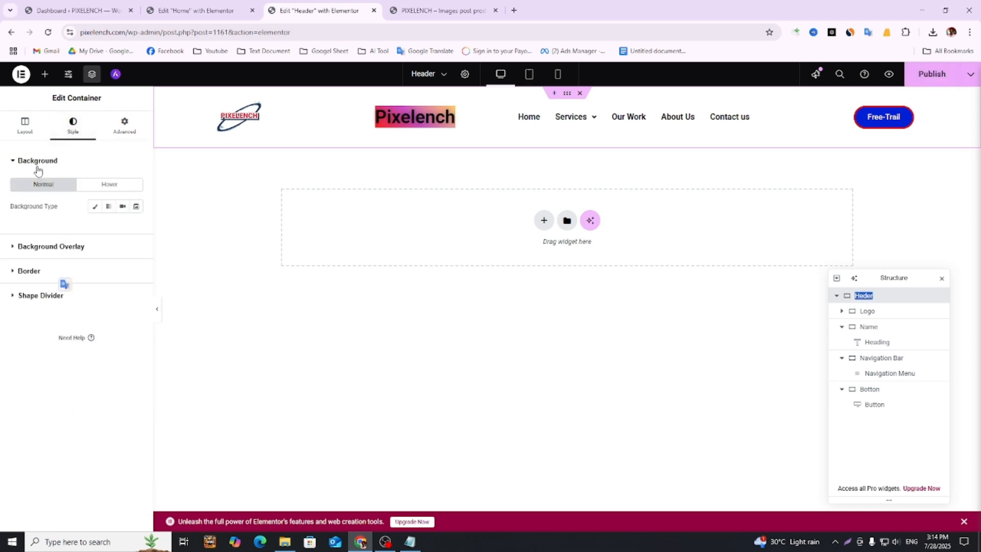
- Try a dark brown and a white classic background color on the Heder container, and clear the color
left_click(95, 208)
left_click(134, 228)
left_click_drag(149, 307, 112, 320)
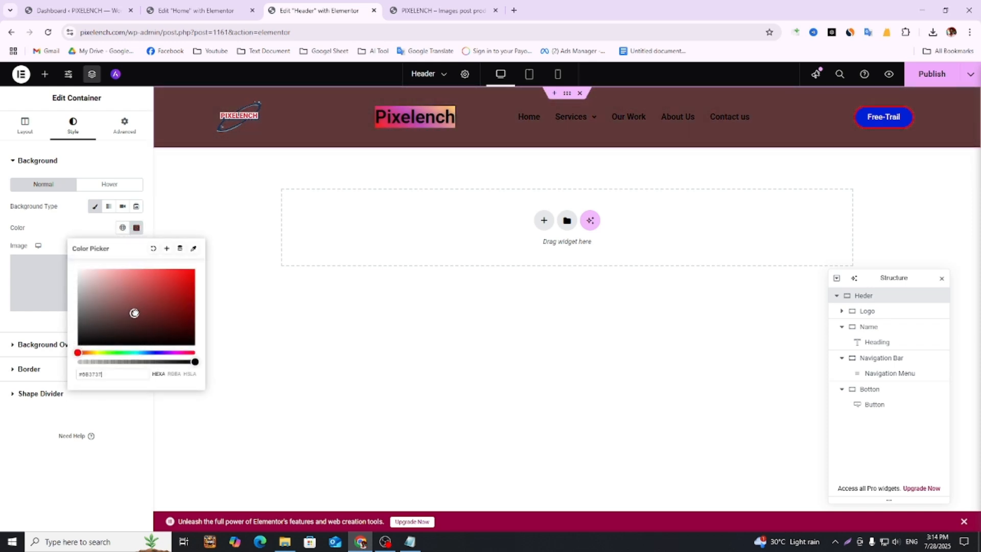
left_click_drag(153, 297, 77, 271)
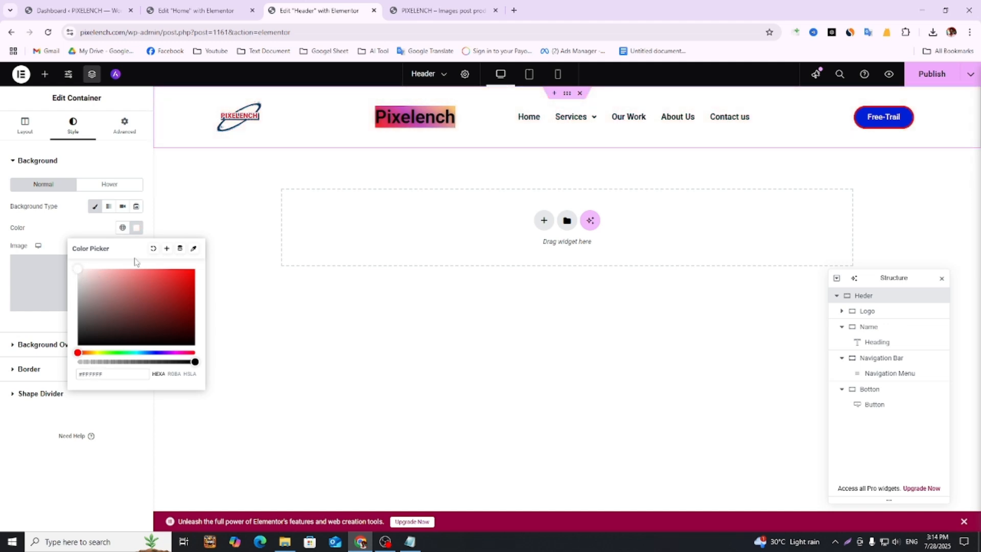
left_click(153, 249)
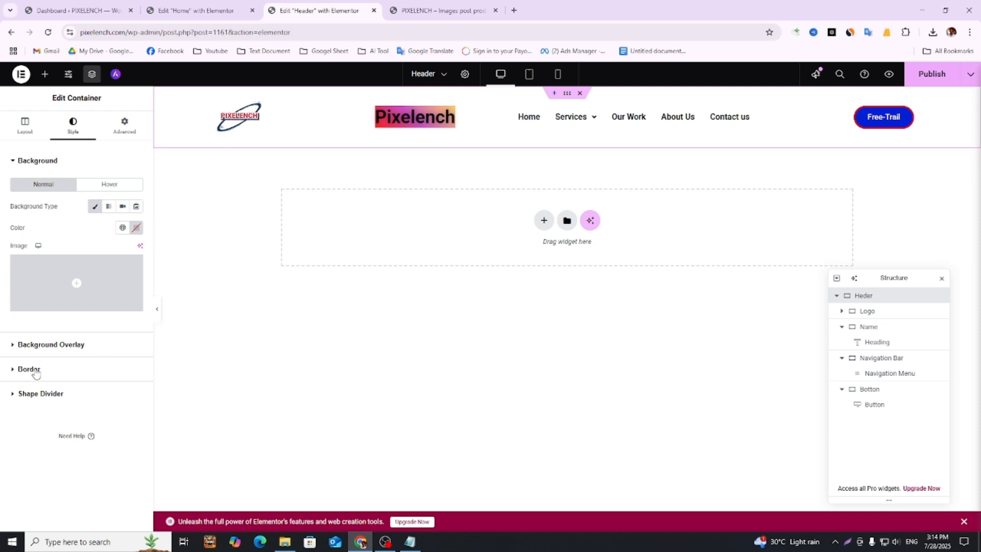
- Add a box shadow to the Heder container with horizontal offset 2 and vertical offset 9, and publish the header
left_click(35, 370)
left_click(136, 318)
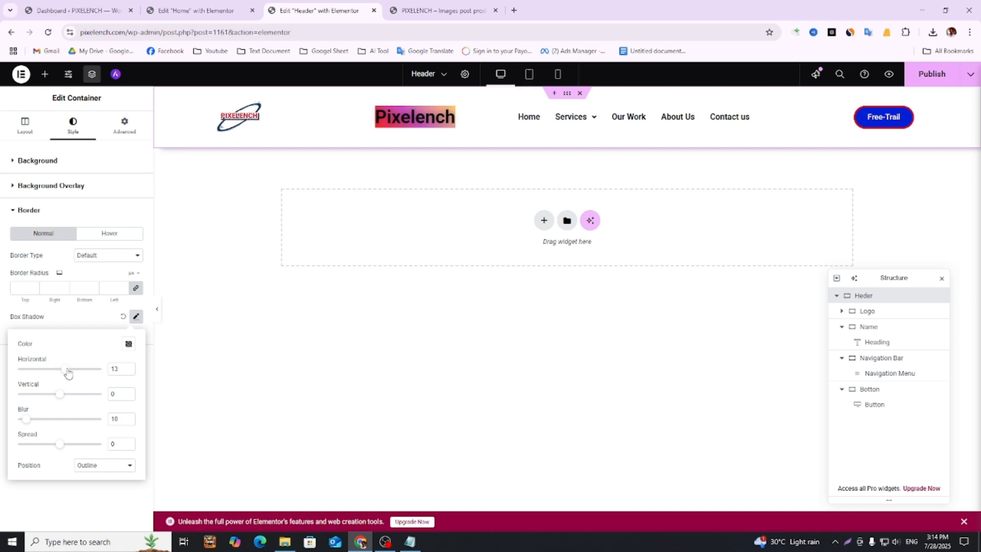
mouse_move(59, 398)
left_mouse_down()
mouse_move(75, 395)
mouse_move(62, 397)
left_mouse_up()
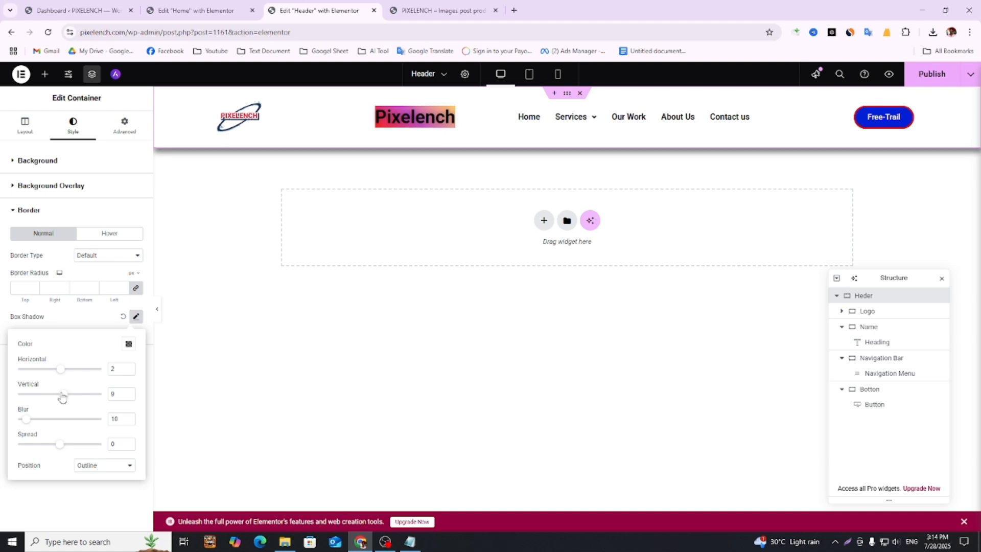
left_click(932, 75)
- Reload the live homepage and inspect the header's shadow against the banner and the sections below
left_click(404, 7)
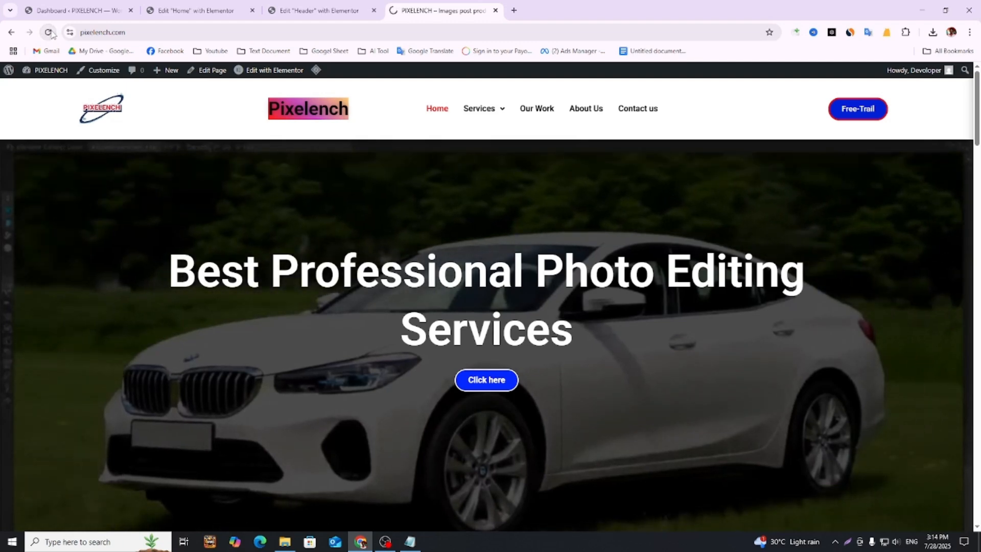
left_click(50, 33)
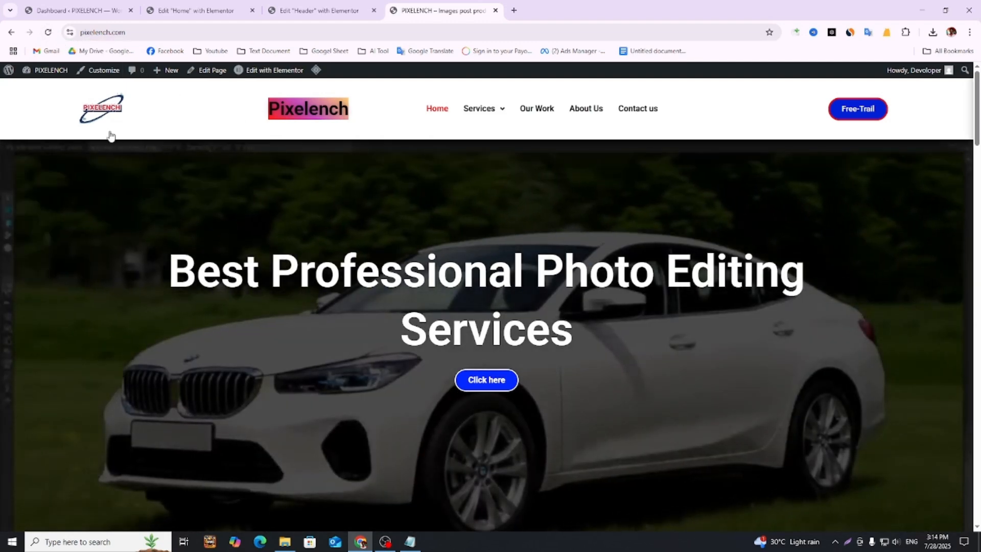
scroll(756, 137, "down", 3)
scroll(725, 143, "up", 3)
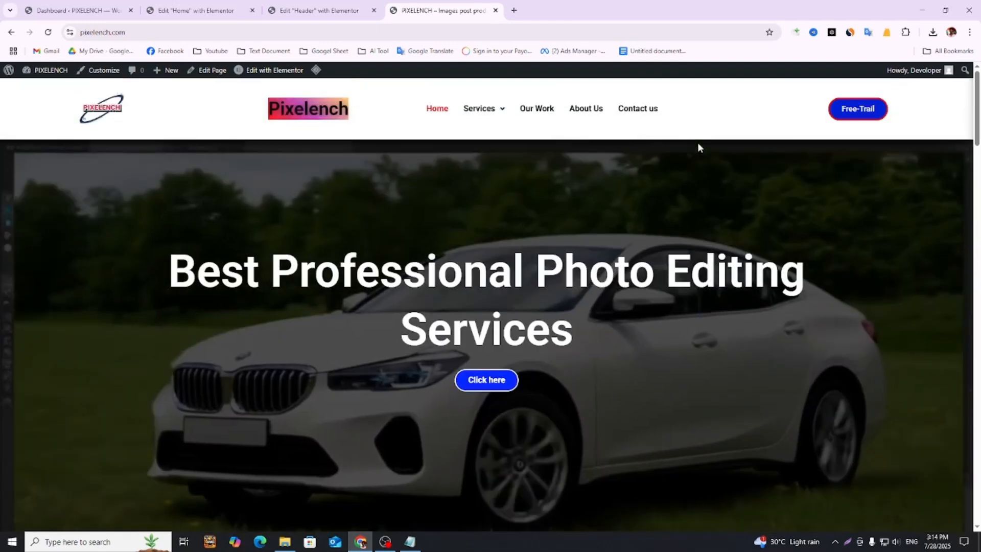
scroll(297, 182, "down", 8)
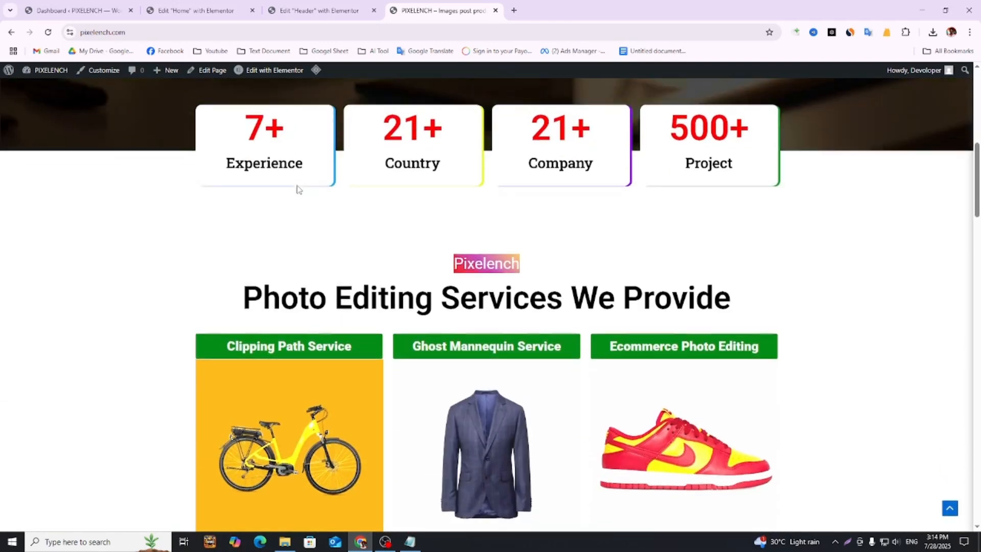
scroll(296, 187, "up", 8)
- Change the Heder container's box shadow color to pure red at 0.5 opacity and publish the header
left_click(300, 6)
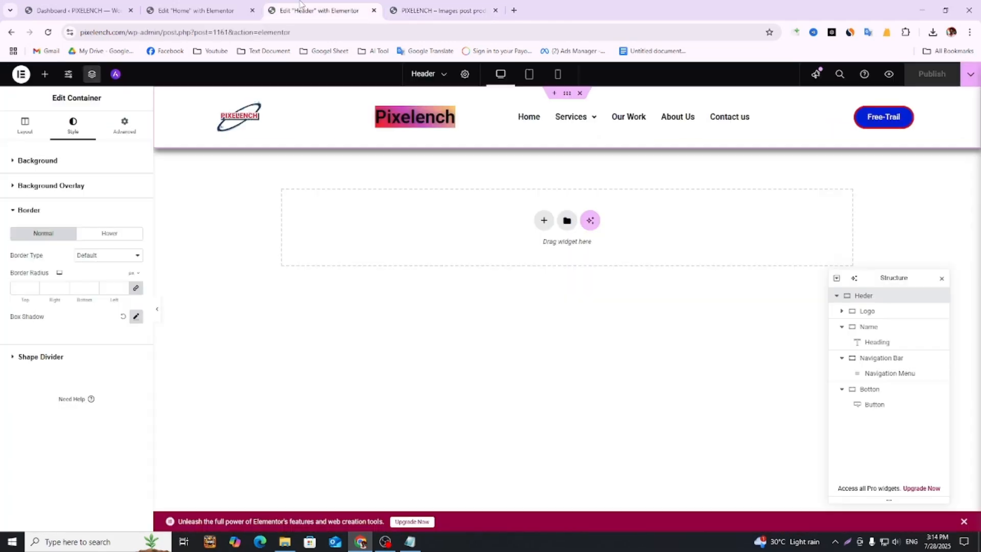
left_click(135, 317)
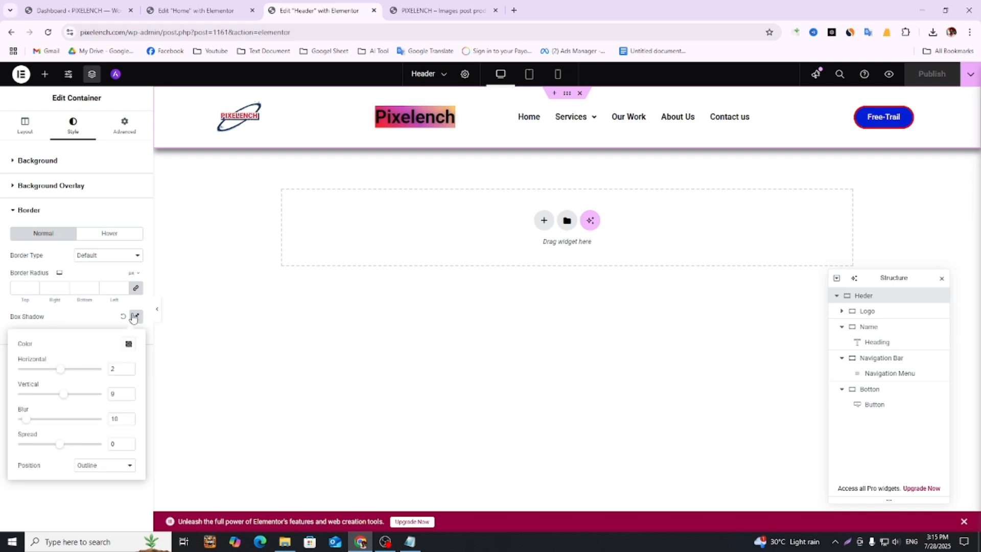
left_click(129, 344)
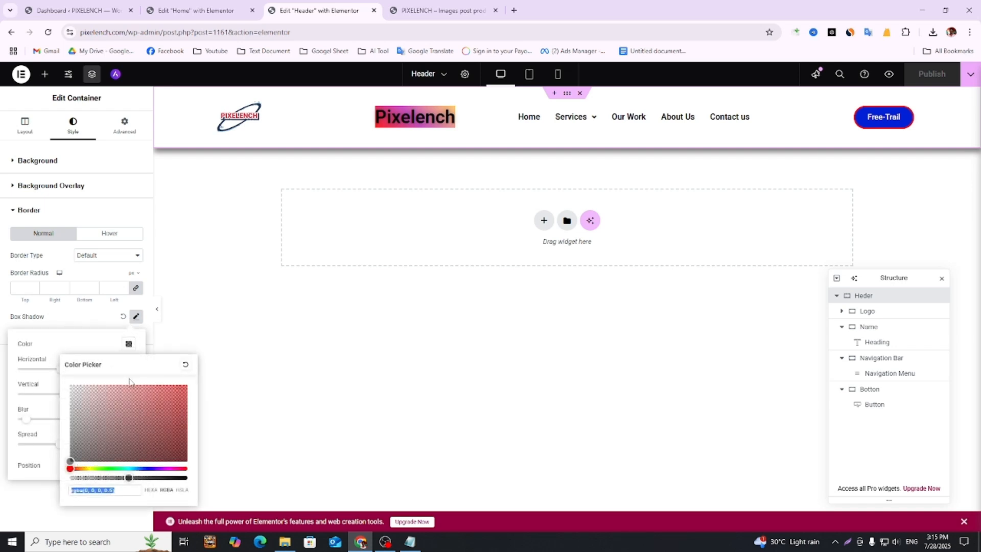
left_click(173, 394)
left_click_drag(179, 385, 189, 381)
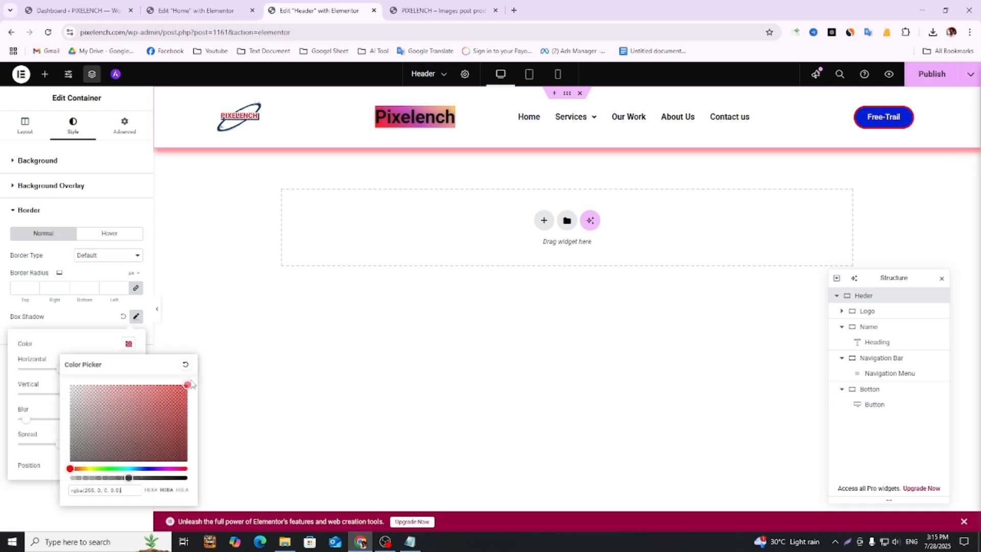
left_click(931, 74)
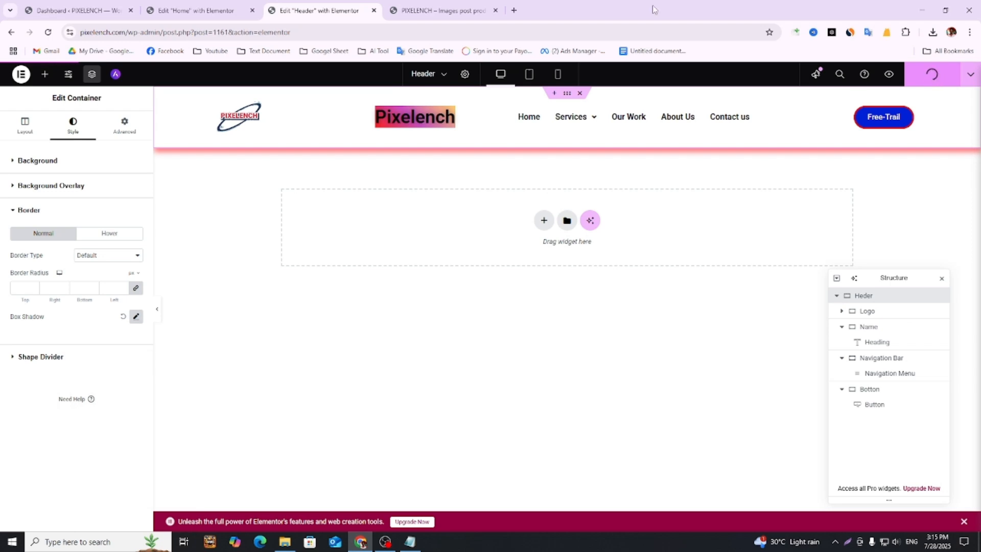
- Reload the live homepage and check the red shadow under the header
left_click(478, 6)
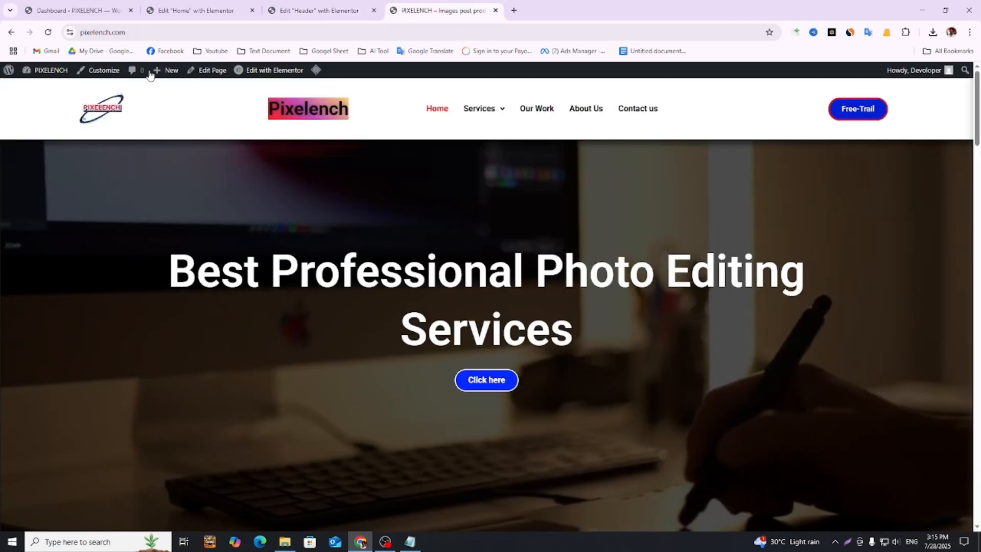
left_click(51, 33)
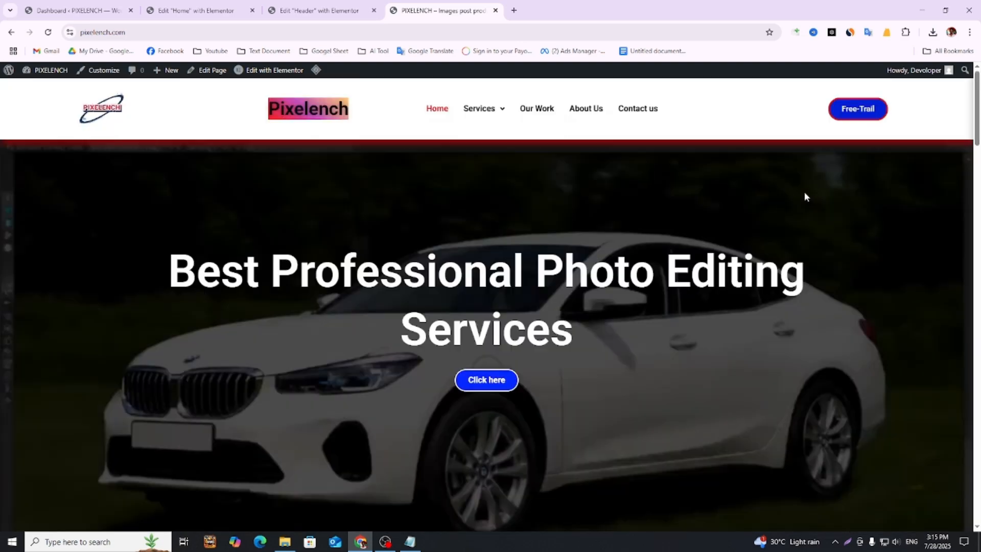
scroll(676, 177, "down", 5)
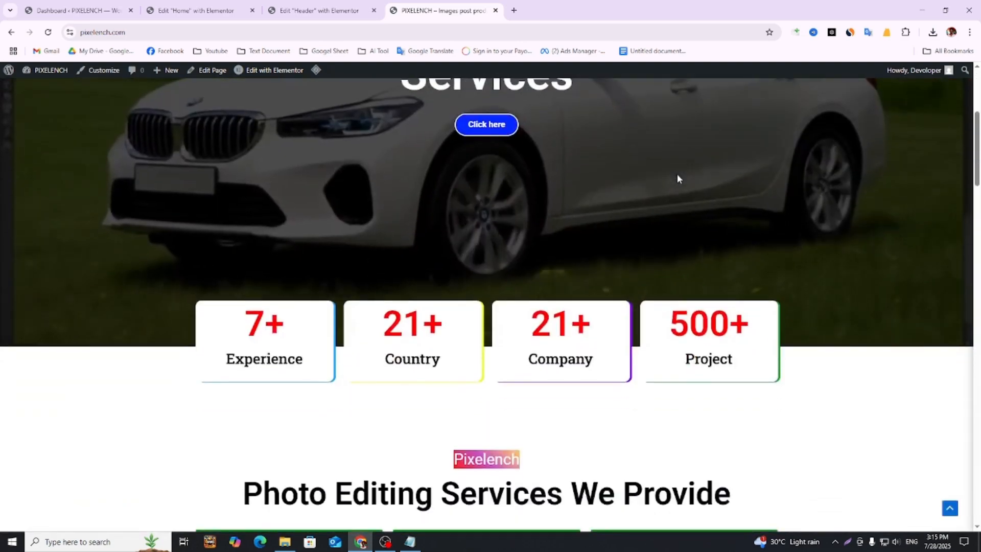
scroll(676, 178, "up", 5)
scroll(678, 174, "down", 5)
key("ctrl+shift+Tab")
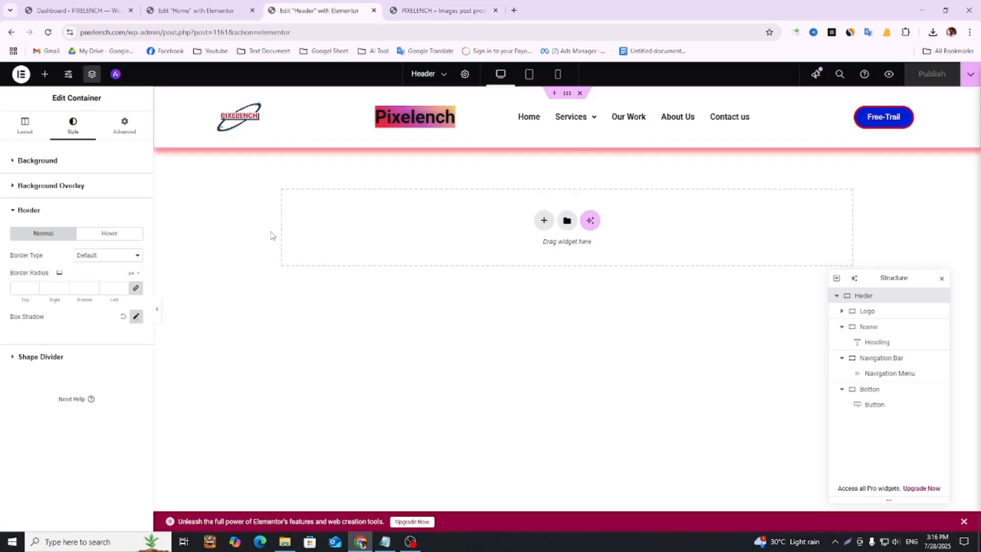
left_click(415, 7)
key("ctrl+shift+Tab")
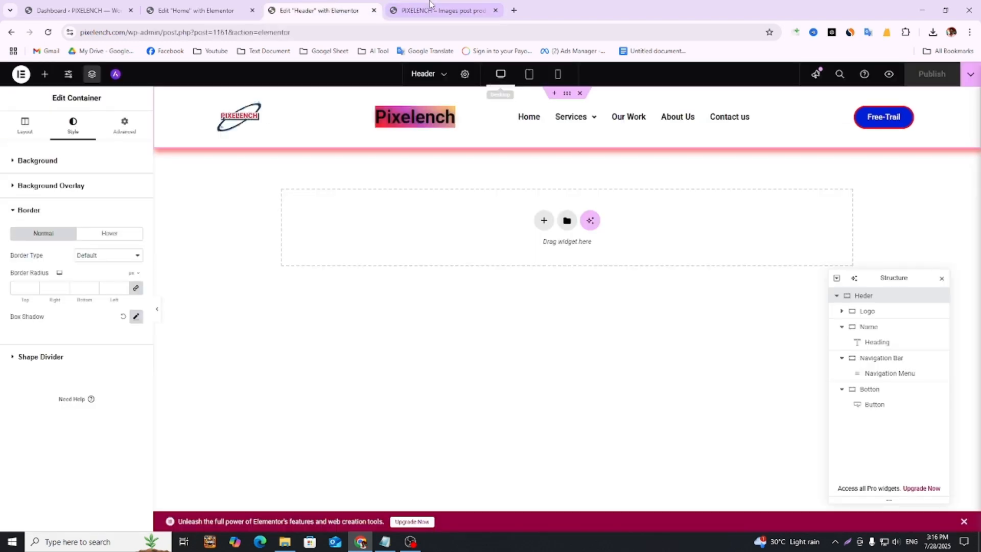
key("ctrl+Tab")
- Inspect the live homepage in the browser's device emulation with the Galaxy Z Fold 5 dimensions
right_click(300, 225)
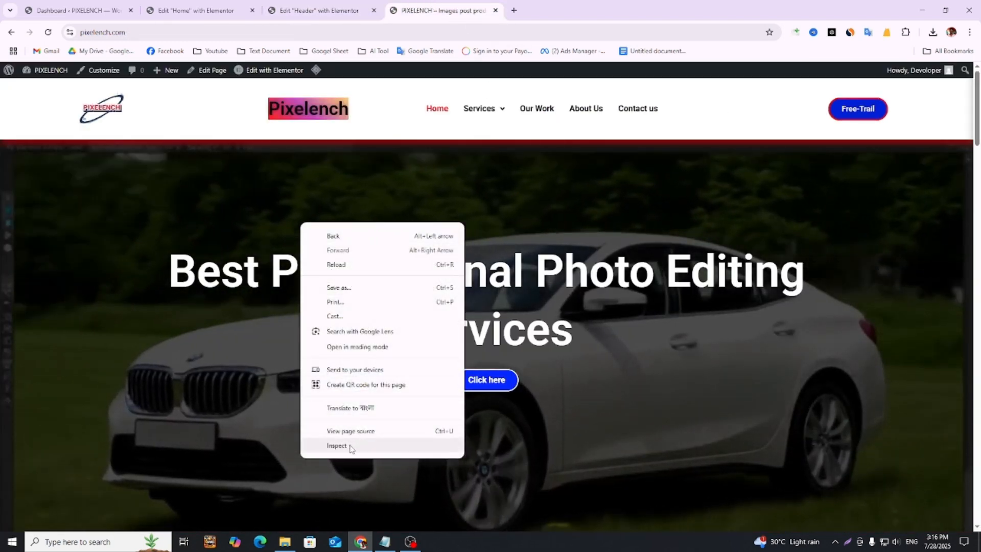
left_click(350, 447)
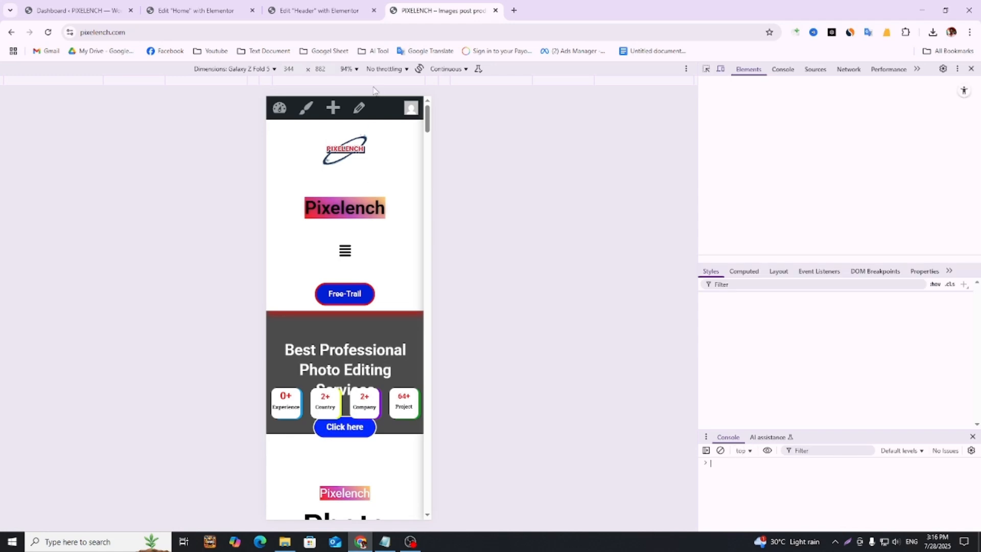
left_click(237, 70)
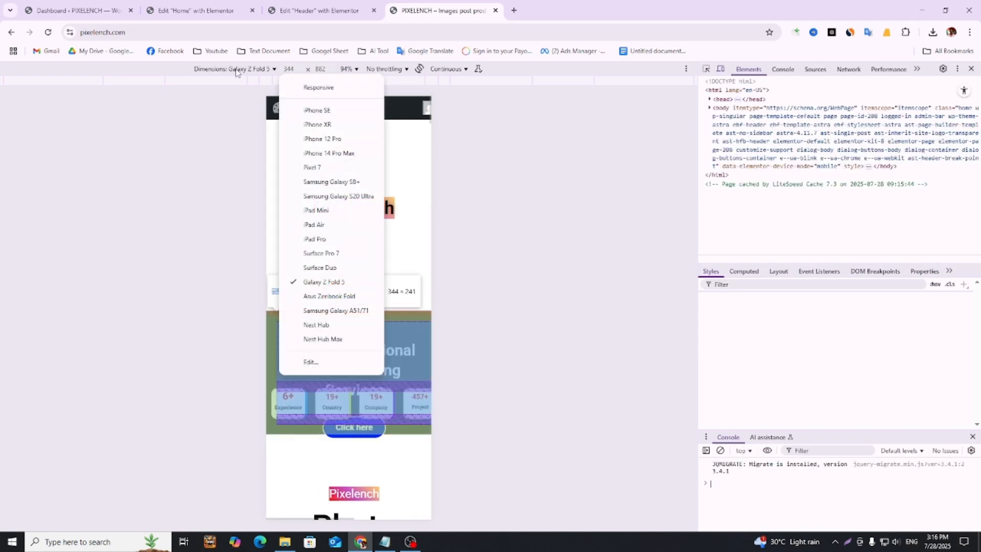
left_click(321, 280)
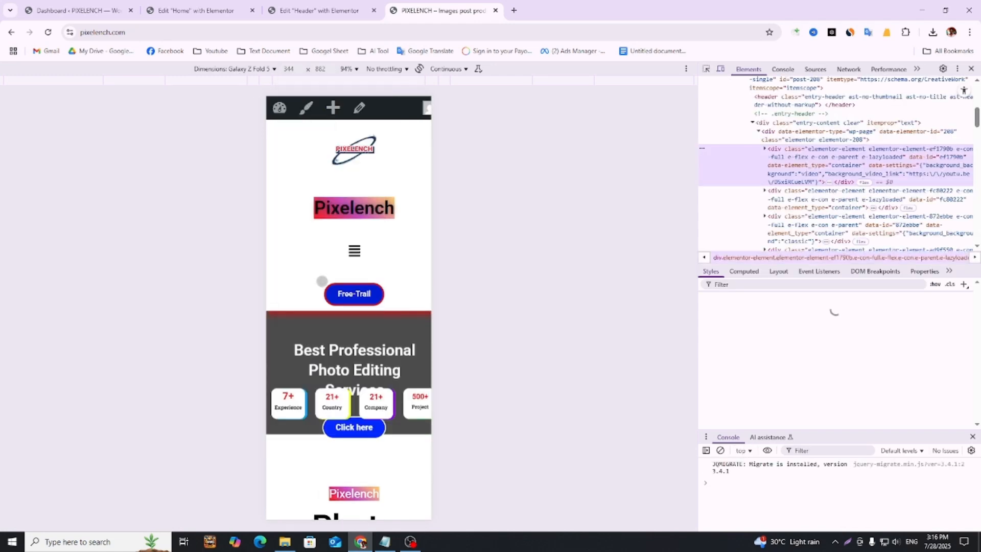
- Reload the emulated homepage, check how its header stacks on mobile, and close the live page to return to the header editor
left_click(53, 33)
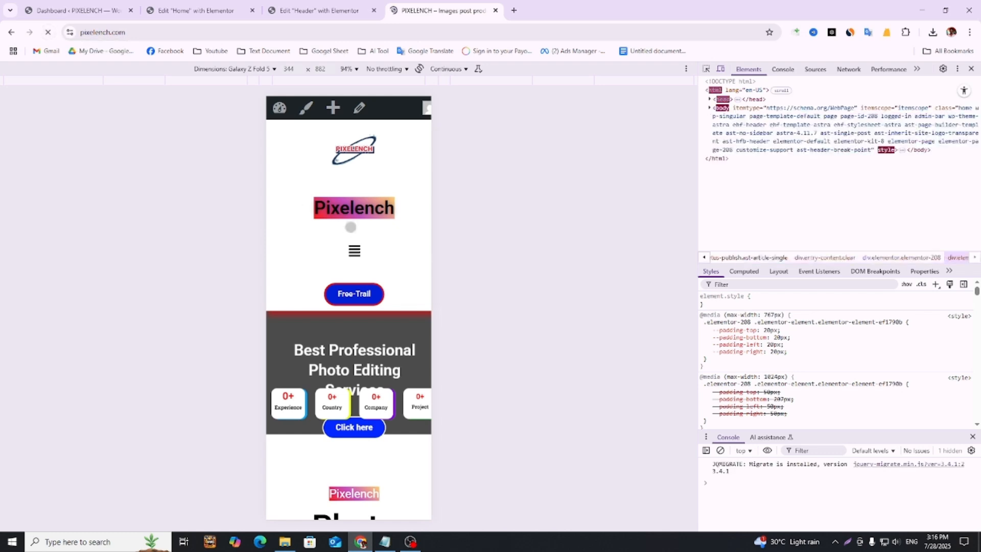
scroll(349, 248, "down", 5)
scroll(349, 249, "up", 5)
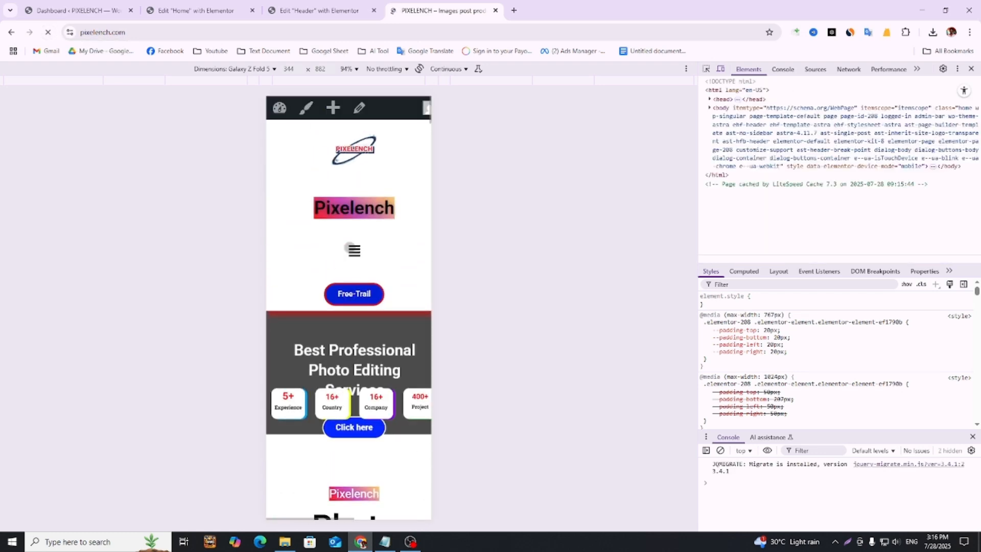
scroll(349, 248, "down", 2)
scroll(350, 248, "down", 5)
scroll(350, 248, "up", 3)
scroll(320, 319, "up", 5)
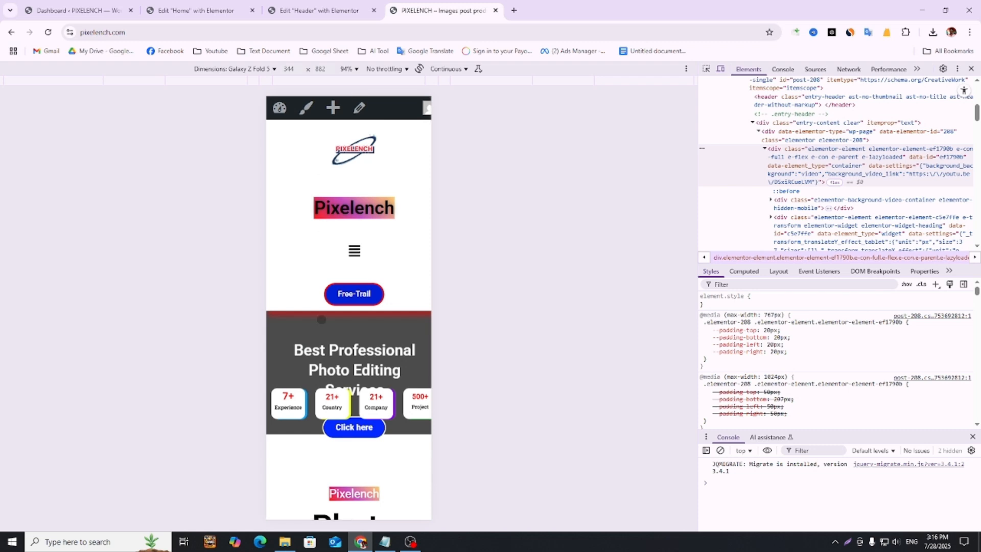
left_click(495, 10)
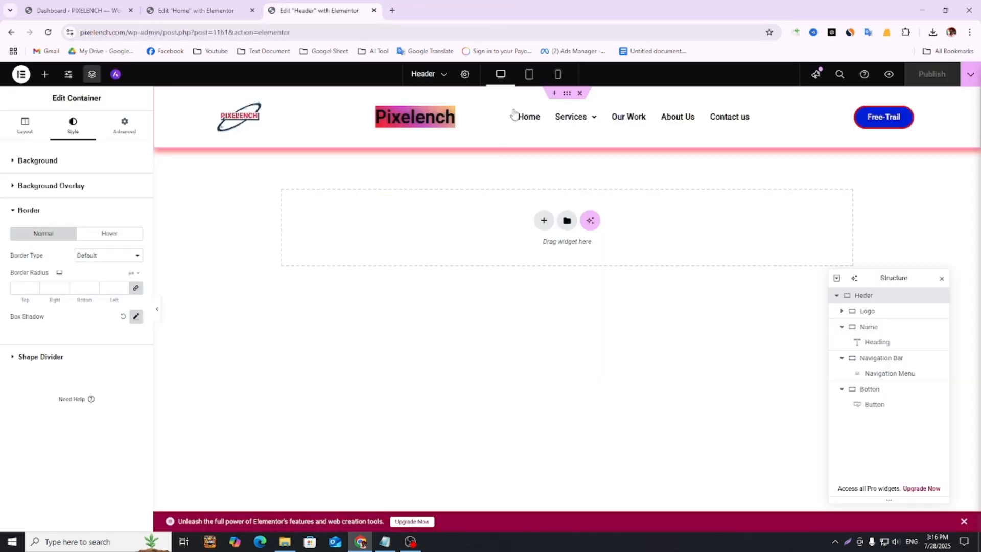
- Compare the header layout in the desktop, tablet and mobile previews, ending on the mobile preview
left_click(529, 74)
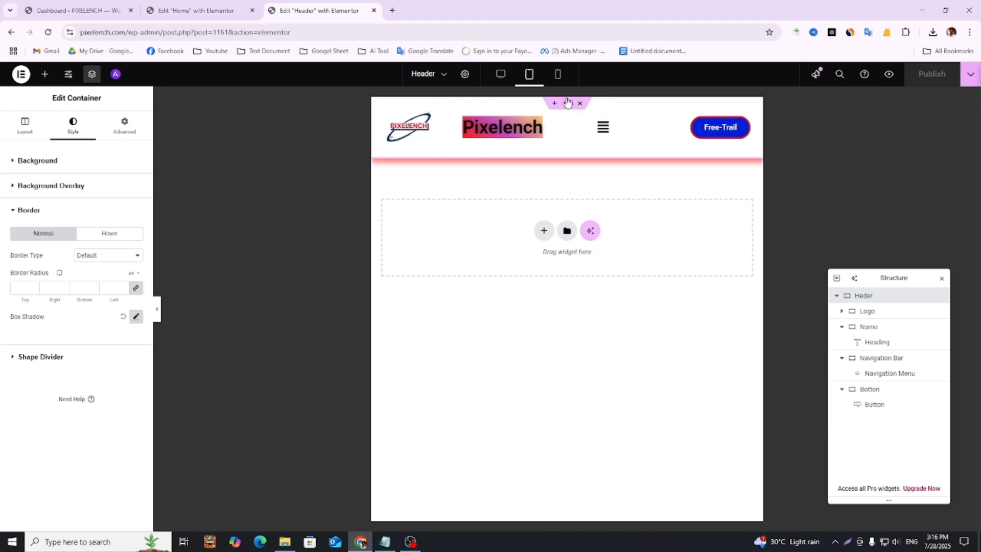
left_click(557, 76)
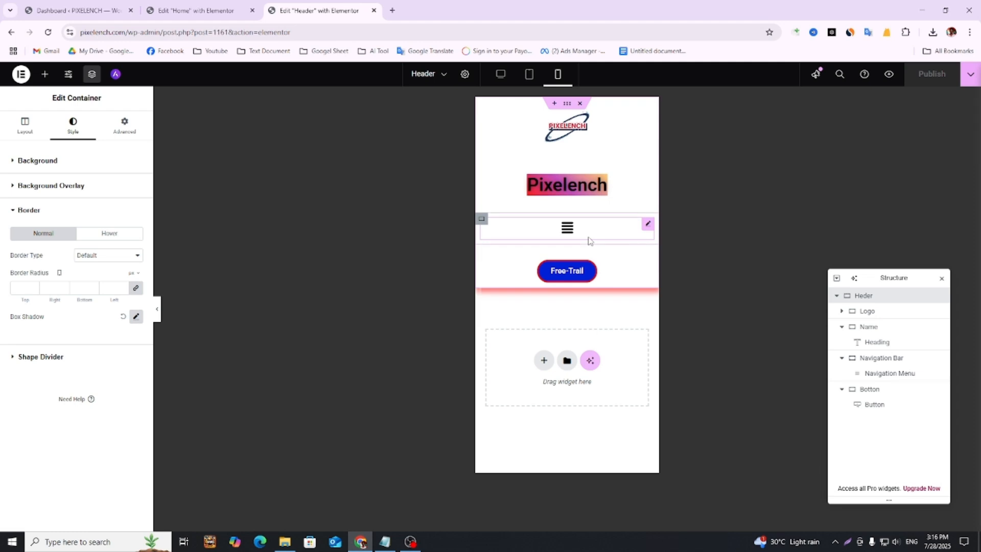
left_click(530, 77)
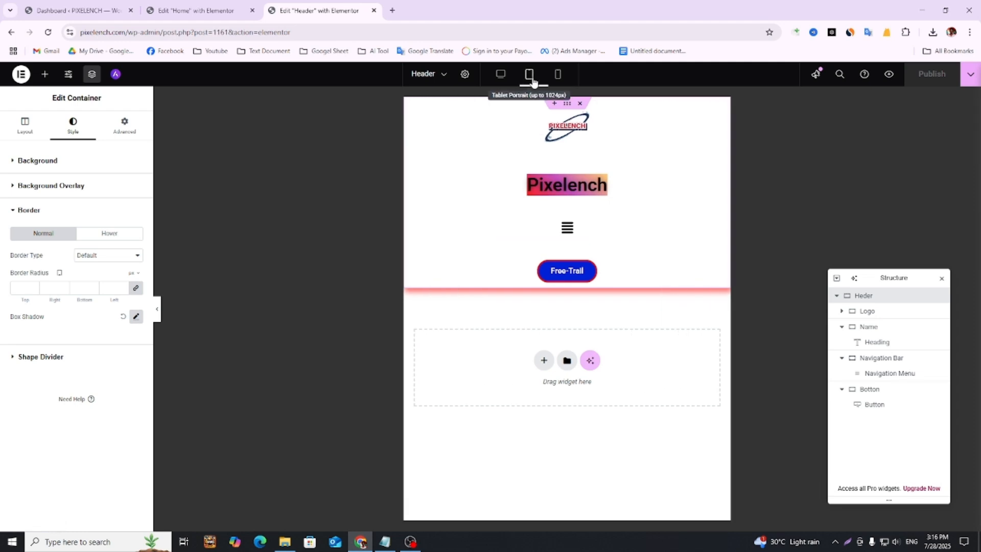
left_click(501, 75)
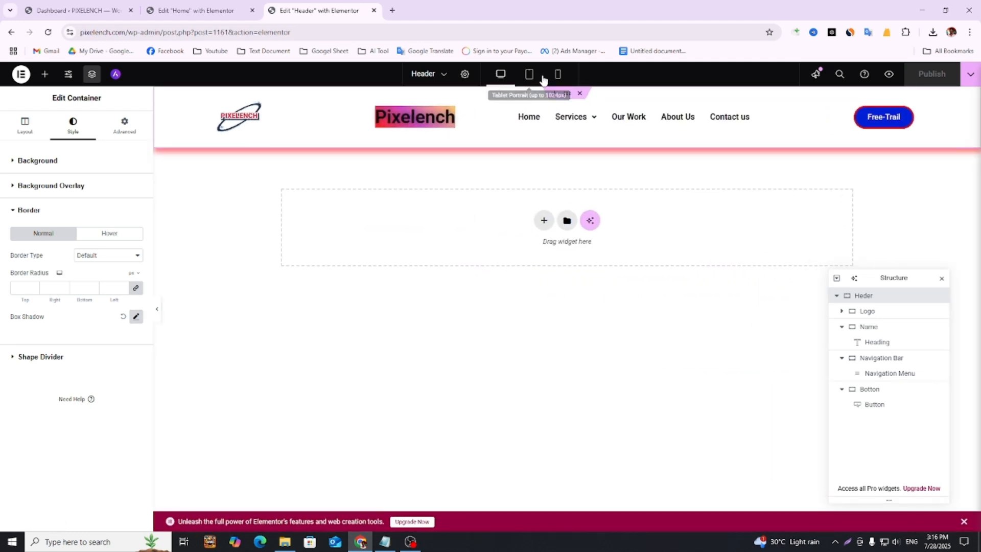
left_click(536, 77)
left_click(501, 76)
left_click(526, 77)
left_click(559, 76)
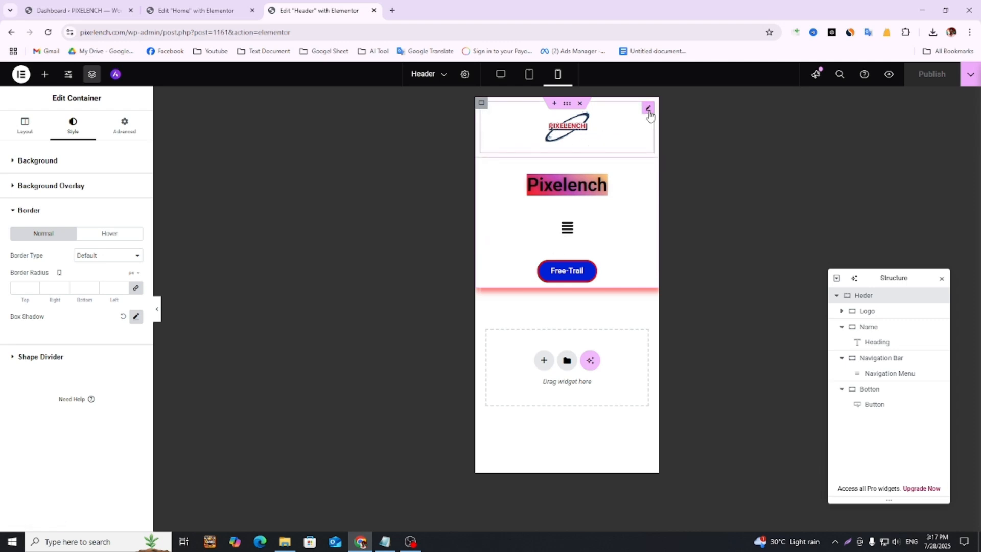
- Unlink the Site Logo's mobile padding sides, switch its margin unit to %, and publish the header
left_click(648, 112)
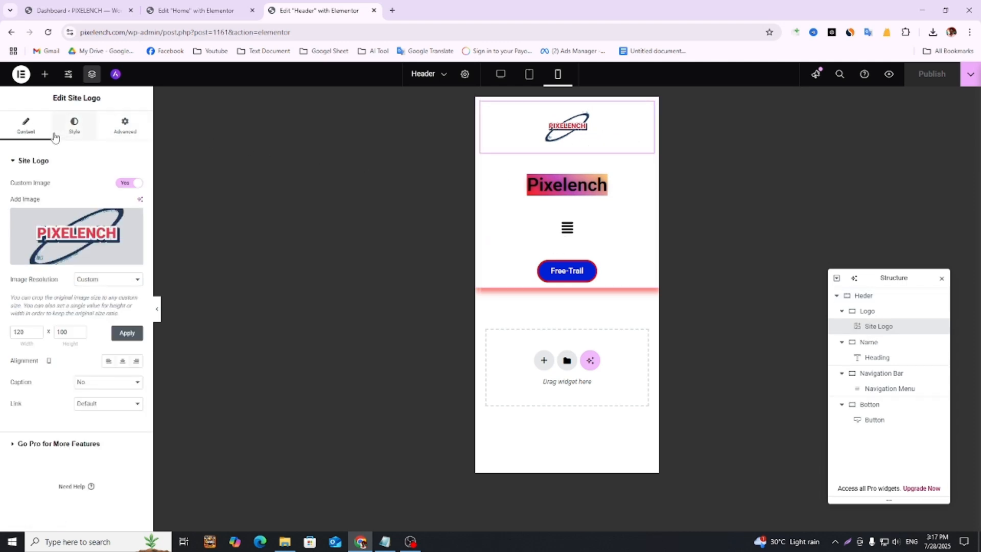
left_click(84, 125)
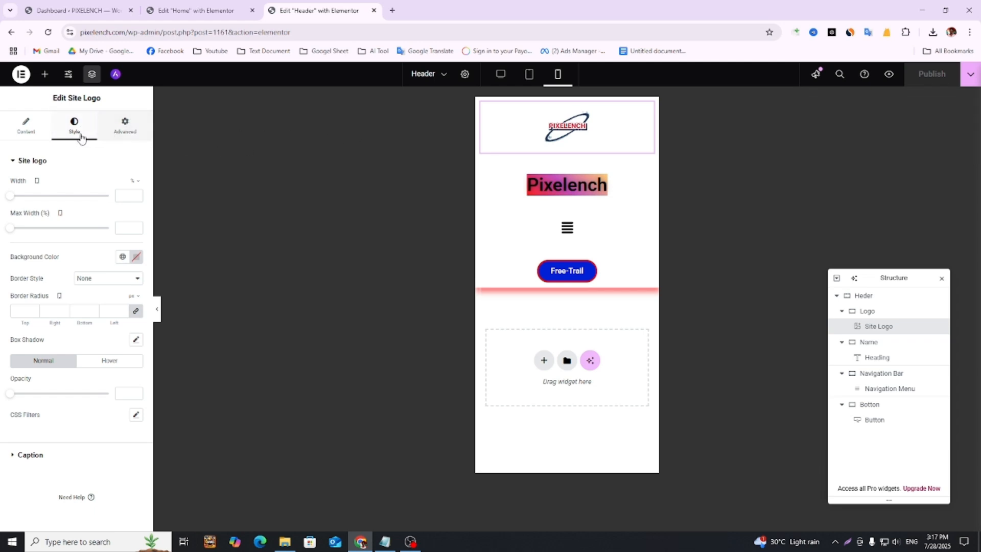
left_click(122, 127)
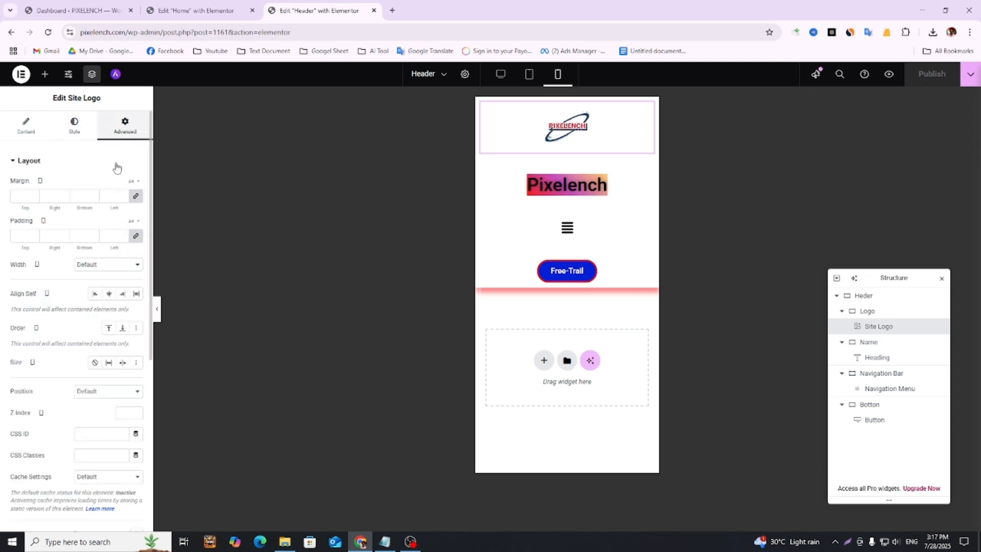
left_click(136, 235)
left_click(135, 194)
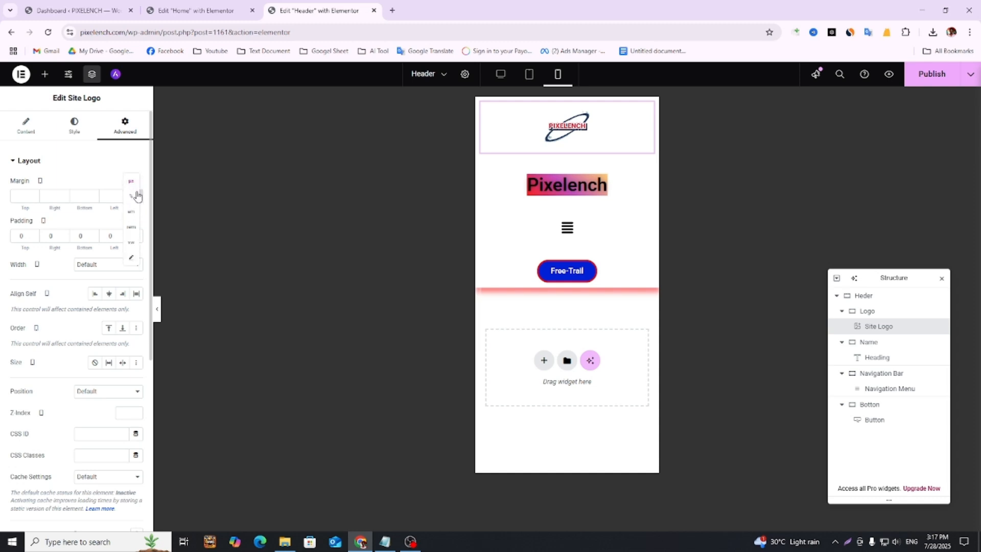
left_click(938, 70)
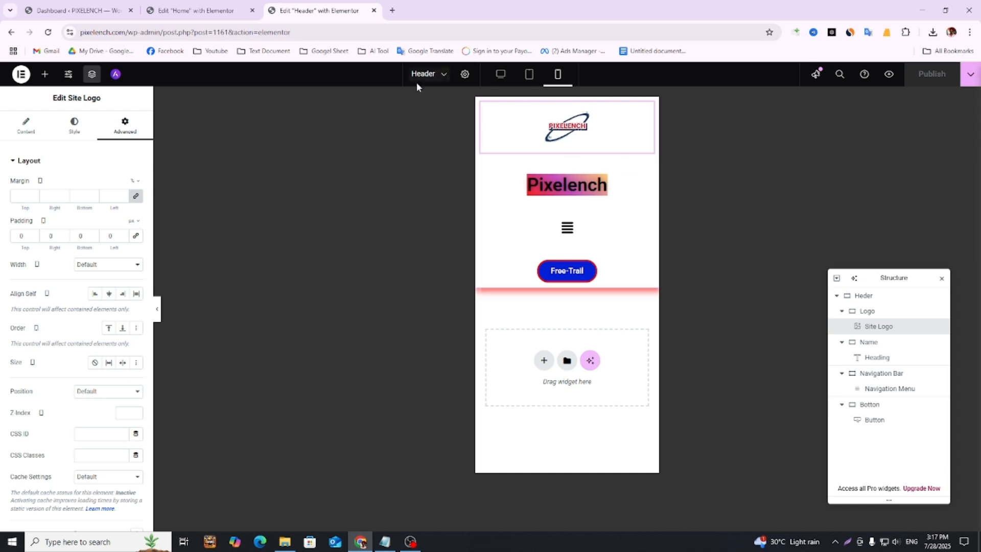
- Apply a custom image size of 59 x 50 to the Site Logo
left_click(31, 128)
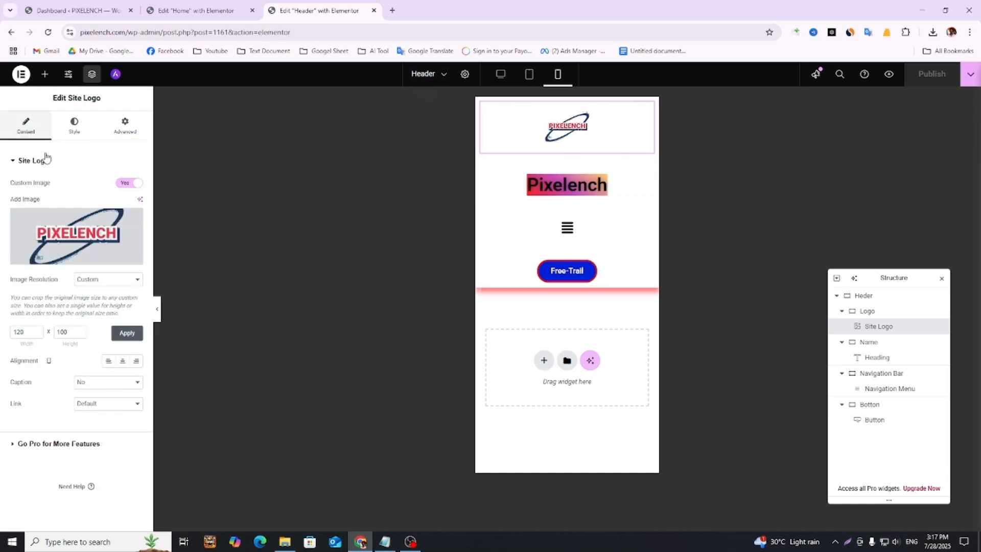
double_click(28, 331)
type("50")
left_click(62, 333)
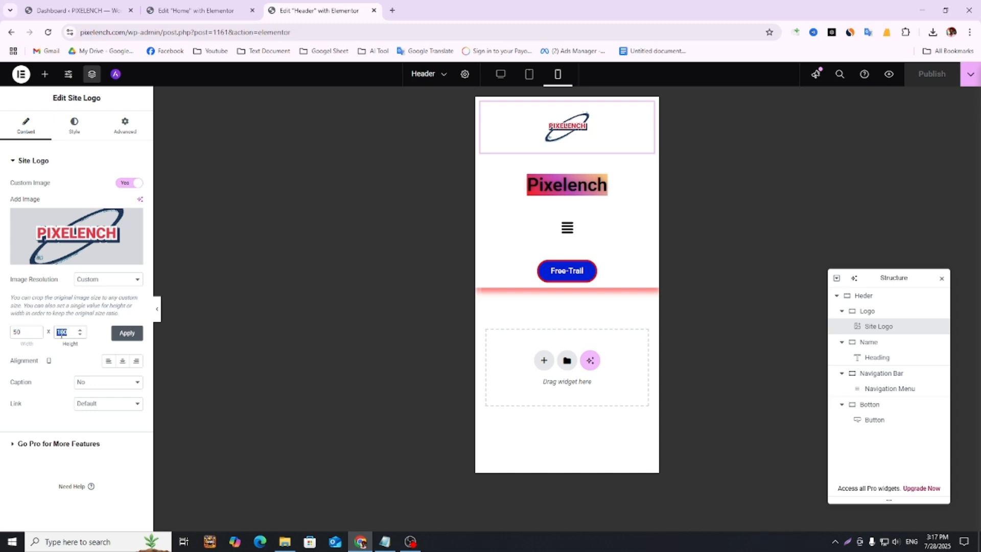
left_click(128, 333)
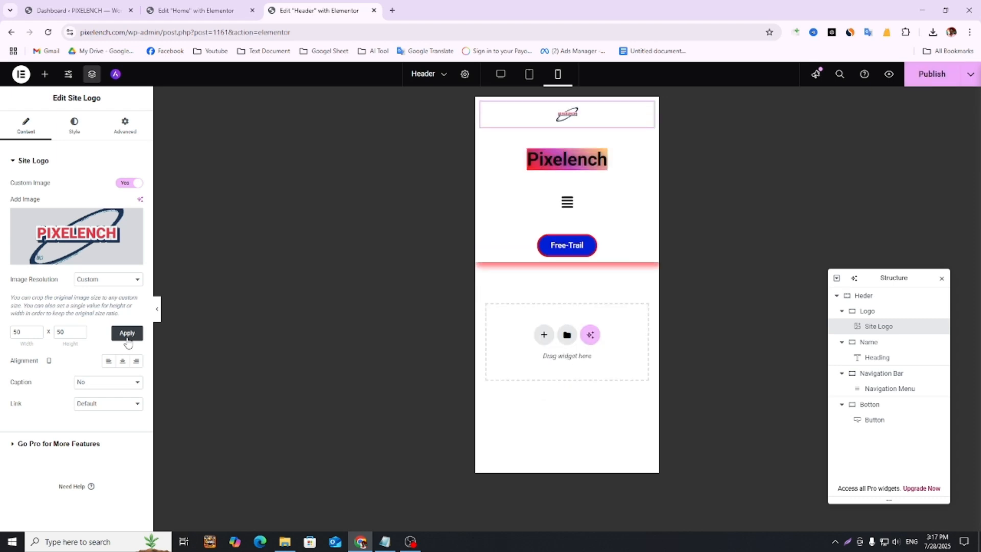
- Check the reduced logo in the tablet and desktop previews and restore its custom image size to 120 x 100
left_click(529, 74)
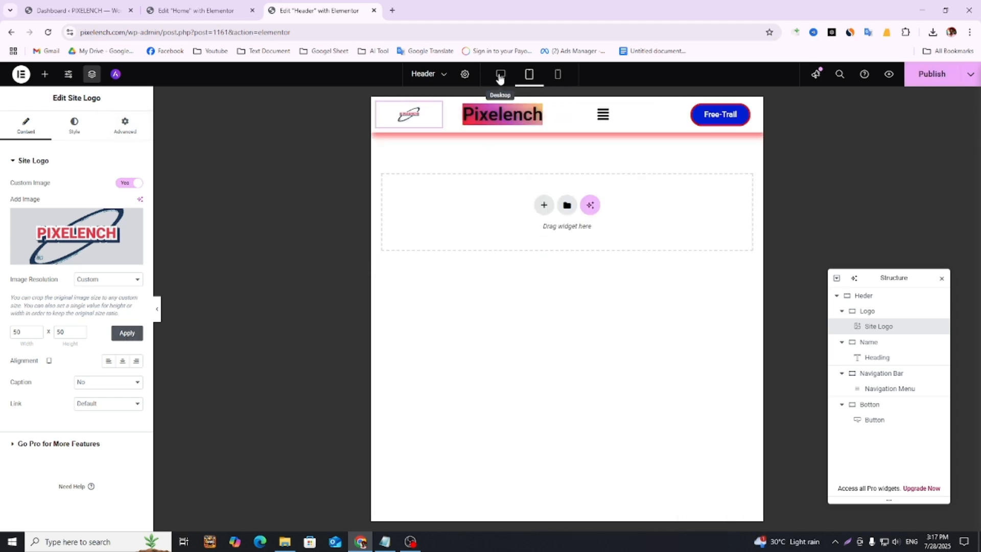
left_click(500, 74)
left_click(529, 74)
left_click(65, 332)
left_click(119, 335)
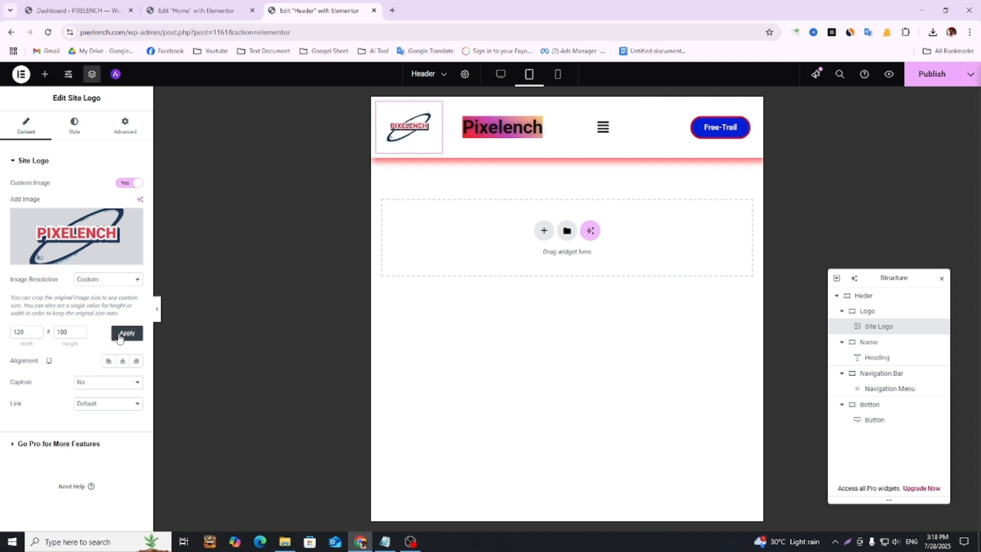
- In the mobile preview, try a right padding change and a linked 10% margin on the Site Logo, and clear both
left_click(558, 74)
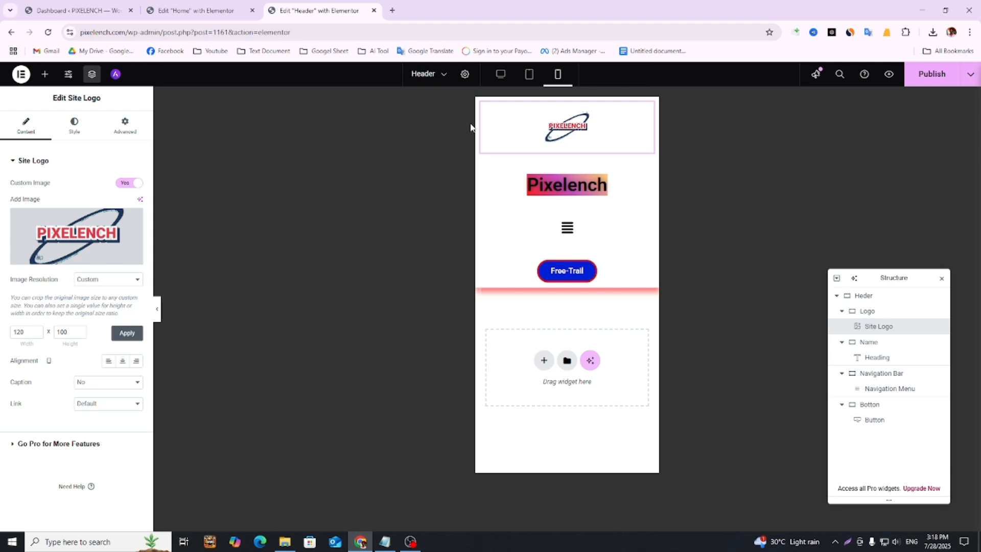
left_click(125, 127)
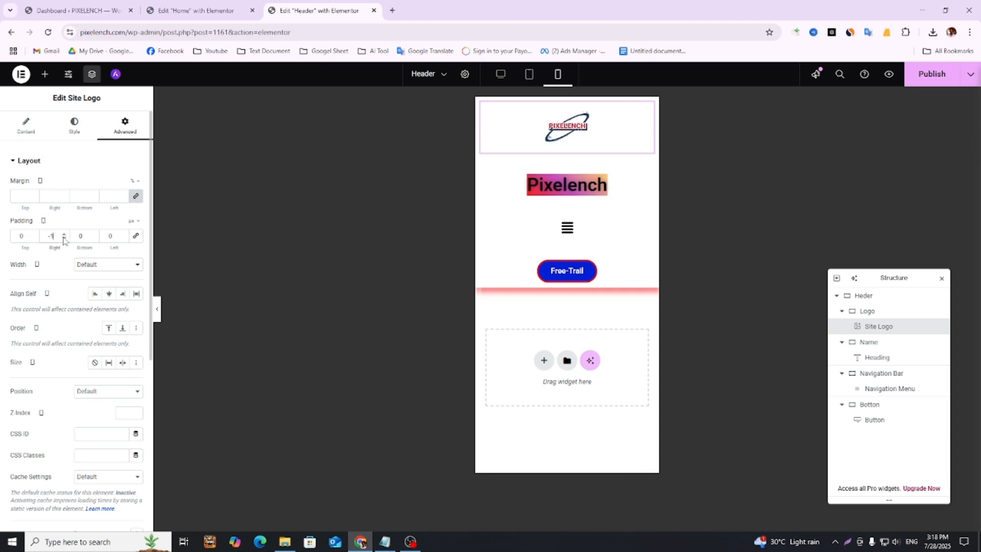
left_click(64, 238)
left_click(64, 239)
left_click(53, 196)
type("10")
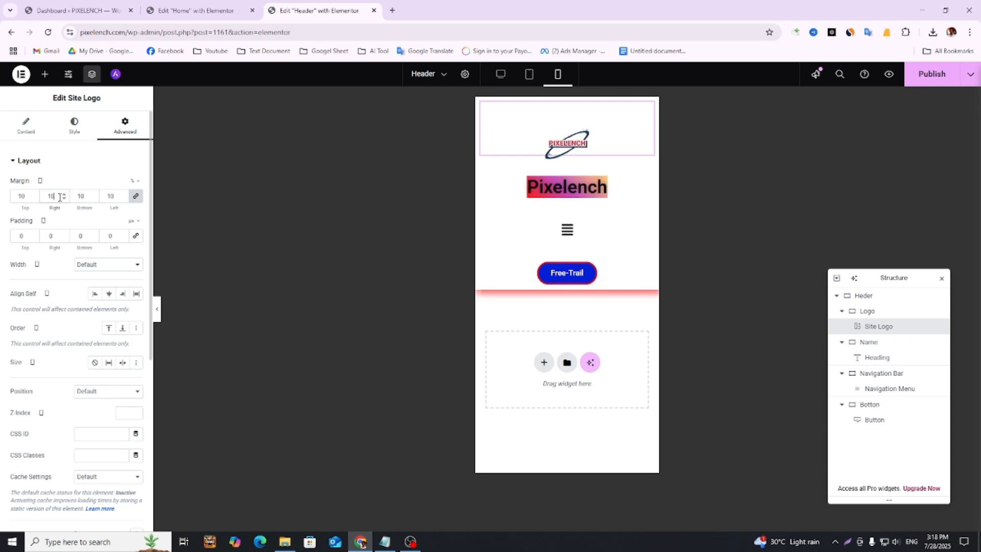
key("BackSpace")
key("BackSpace")
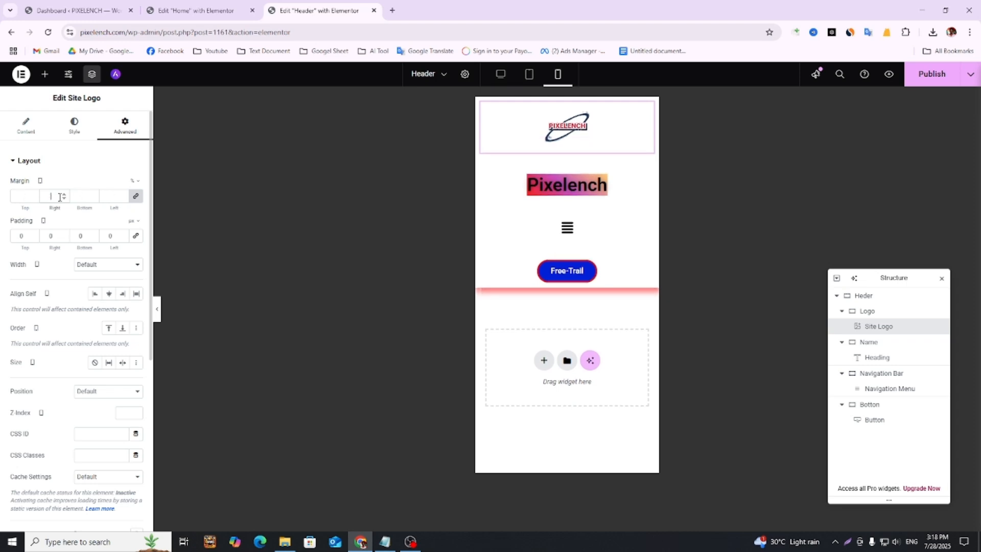
- Unlink the Site Logo's mobile margin sides and set the right margin to 72% and the top margin to 12%
left_click(137, 199)
type("100")
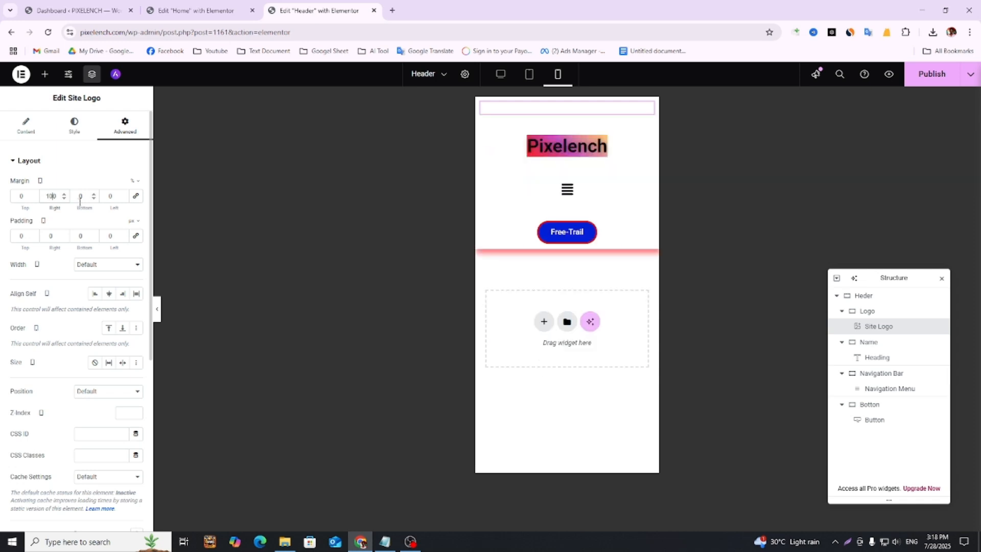
key("BackSpace")
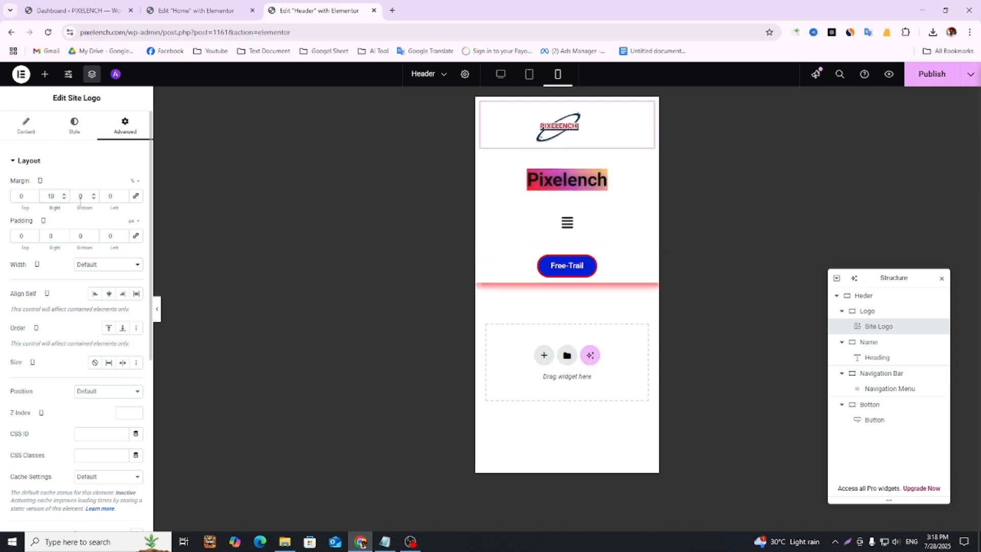
key("BackSpace")
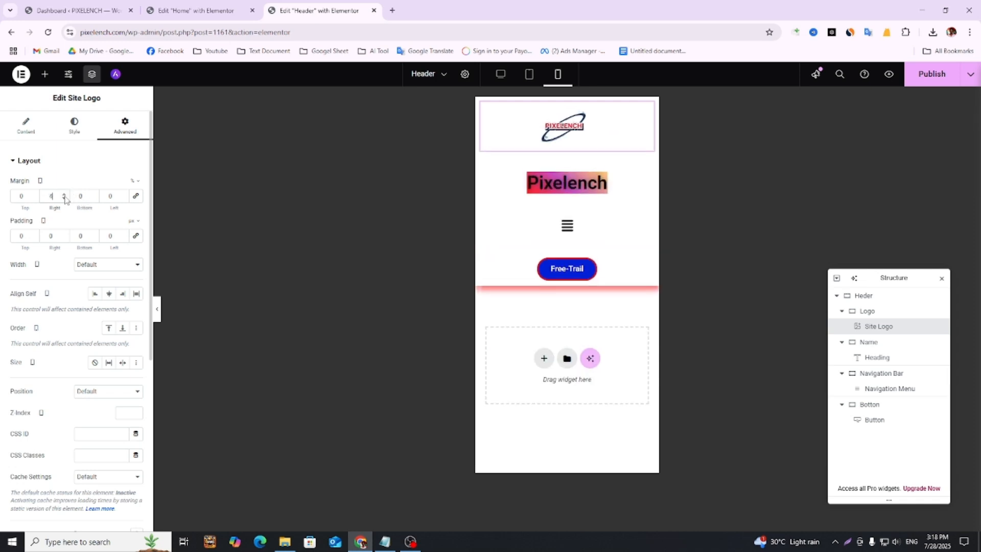
left_click(64, 199)
left_click(63, 194)
left_click_drag(63, 197, 63, 197)
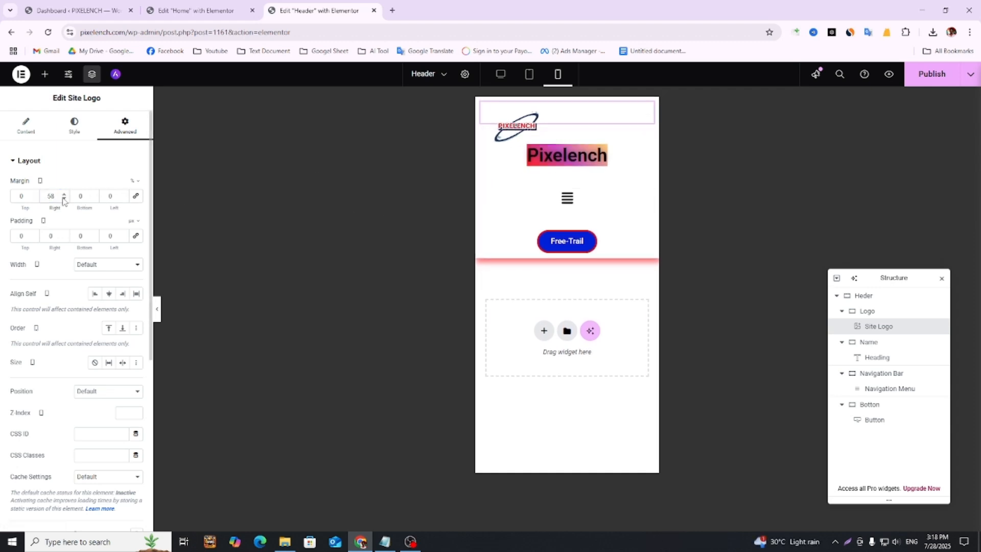
left_click_drag(64, 195, 63, 195)
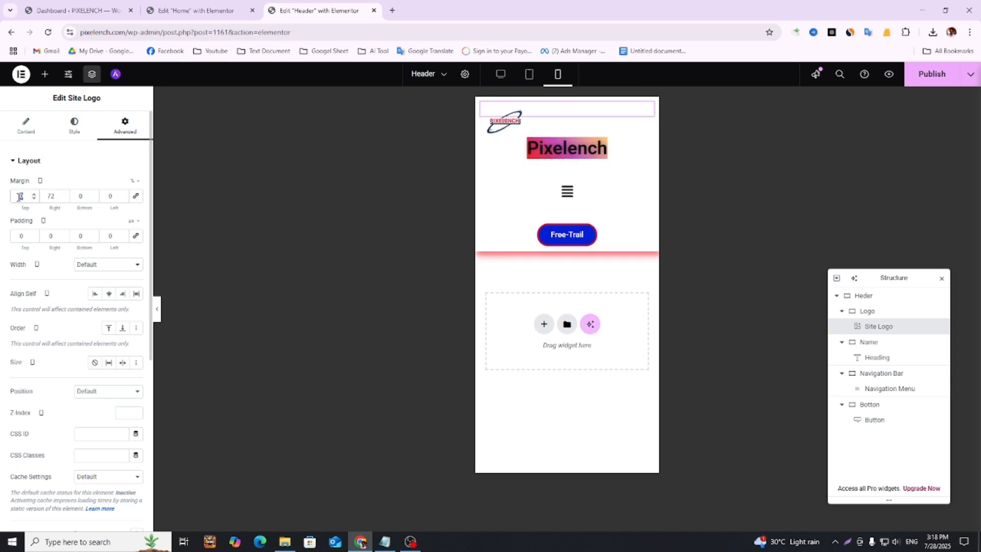
type("2")
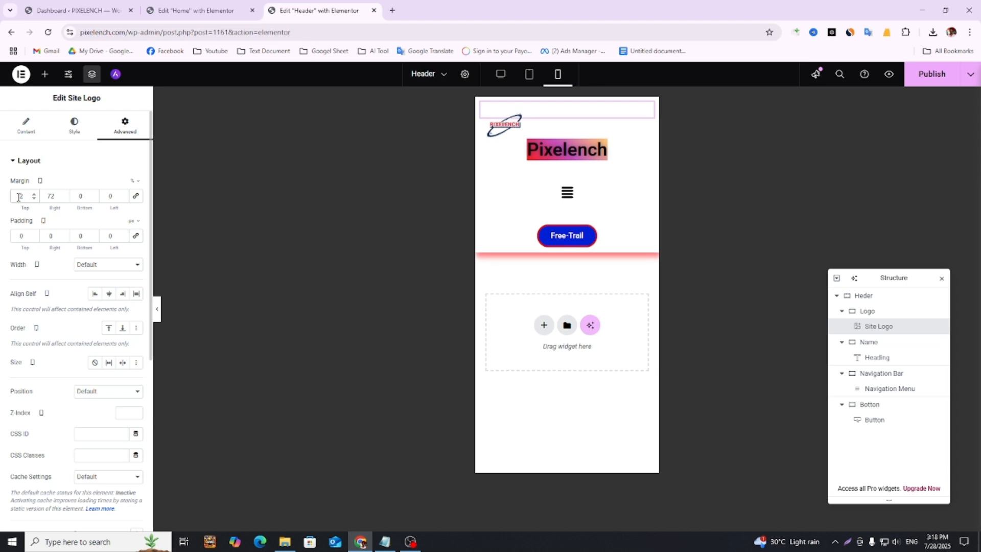
- Set the Site Logo's mobile top margin to -3%
type("0")
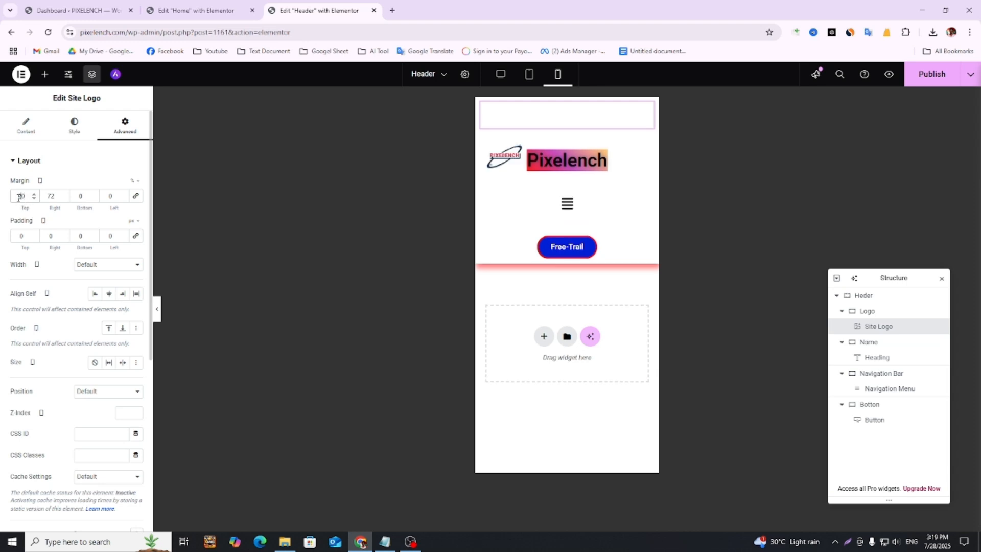
left_click(21, 196)
type("-")
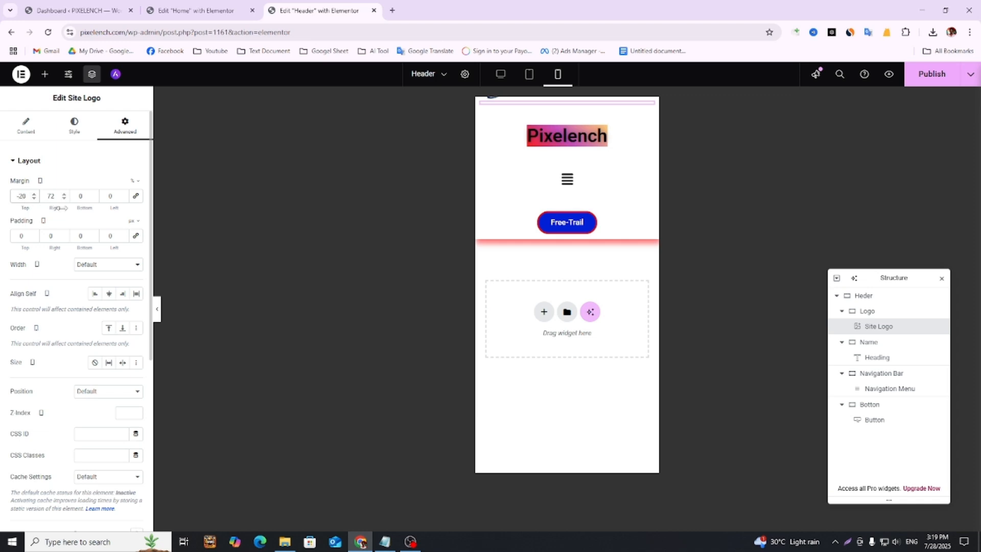
left_click(35, 199)
left_click(35, 199)
left_click(35, 199)
left_click(35, 199)
left_click(34, 194)
left_click(34, 194)
left_click(34, 194)
left_click(34, 195)
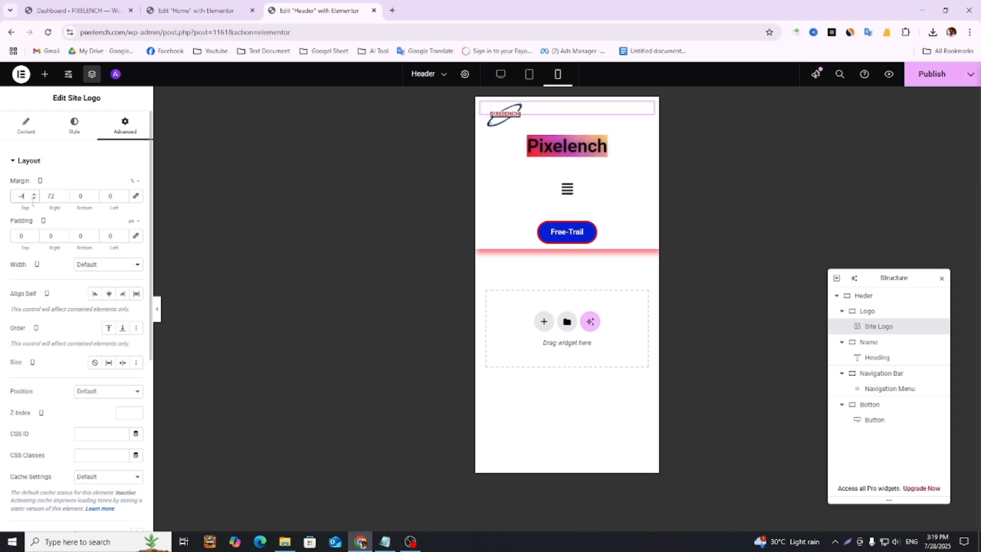
left_click(36, 200)
left_click(36, 199)
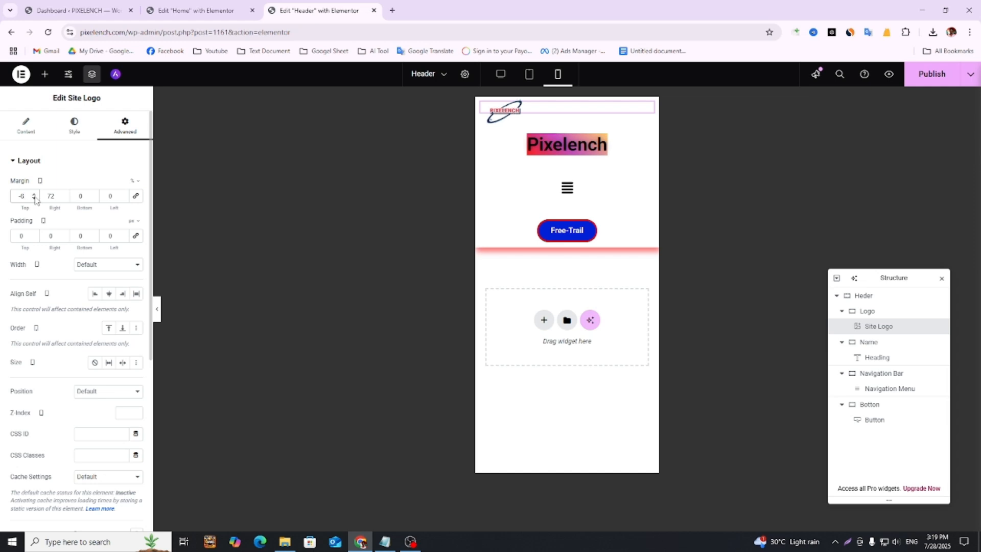
left_click(34, 195)
left_click(34, 194)
left_click(34, 195)
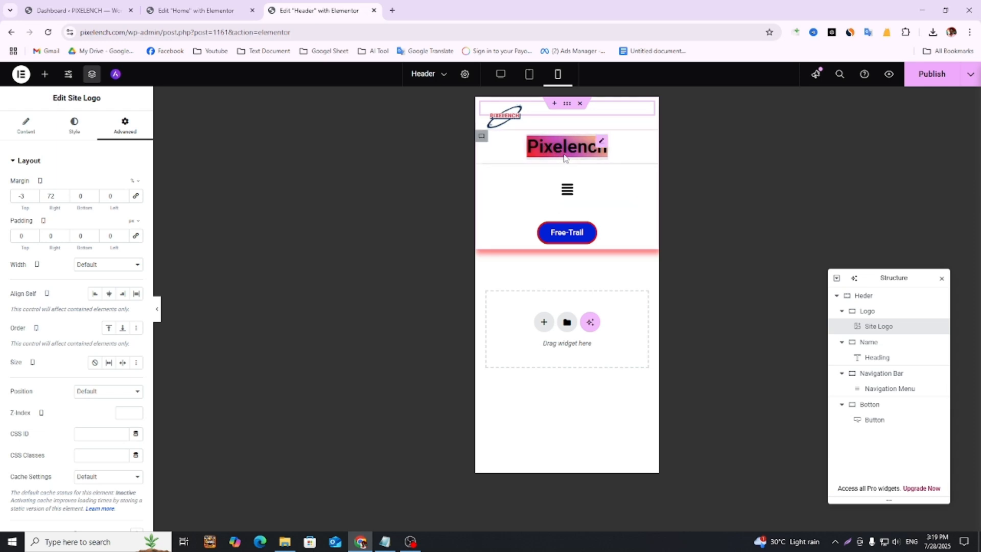
- Set the mobile top margin of the Pixelench Heading to -55 px so it sits level with the logo
left_click(603, 145)
left_click(125, 127)
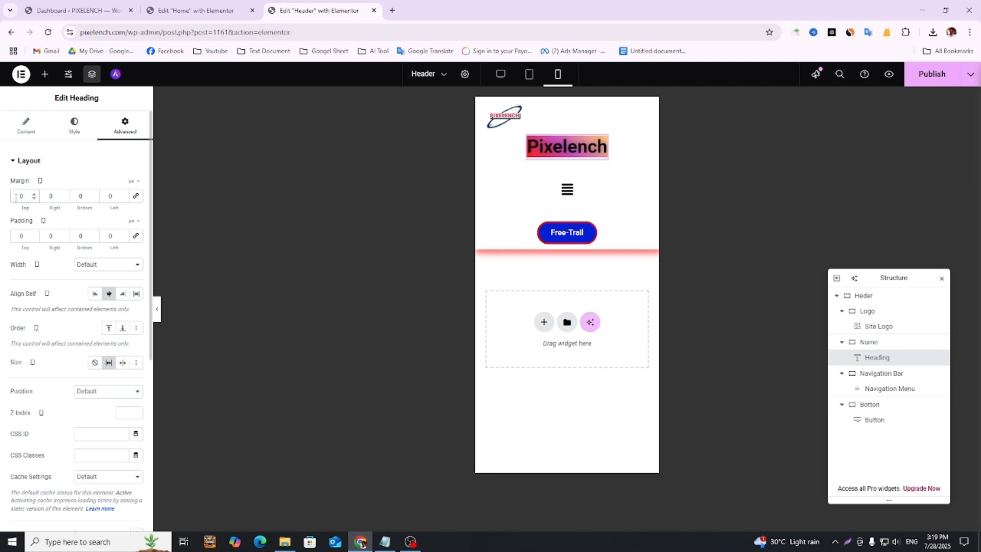
type("20")
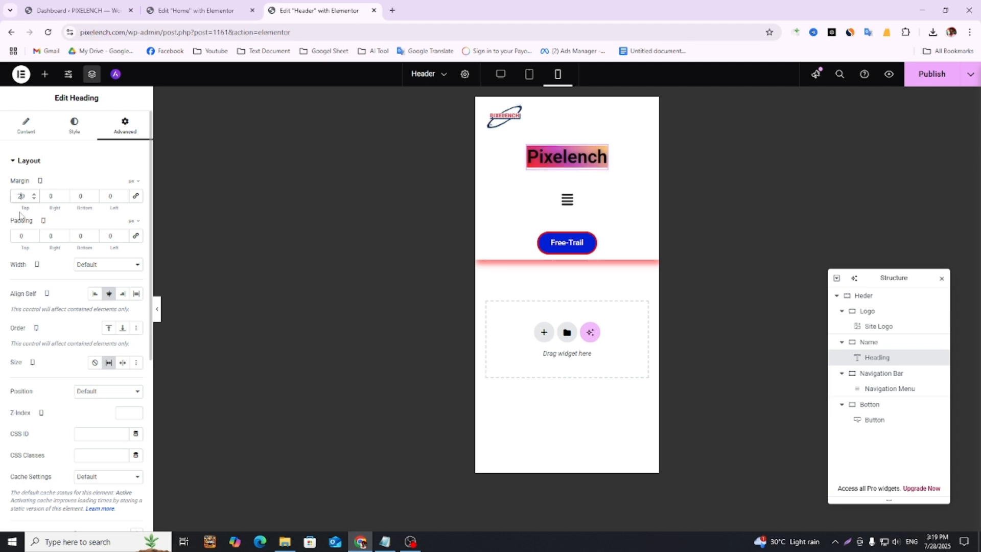
type("0")
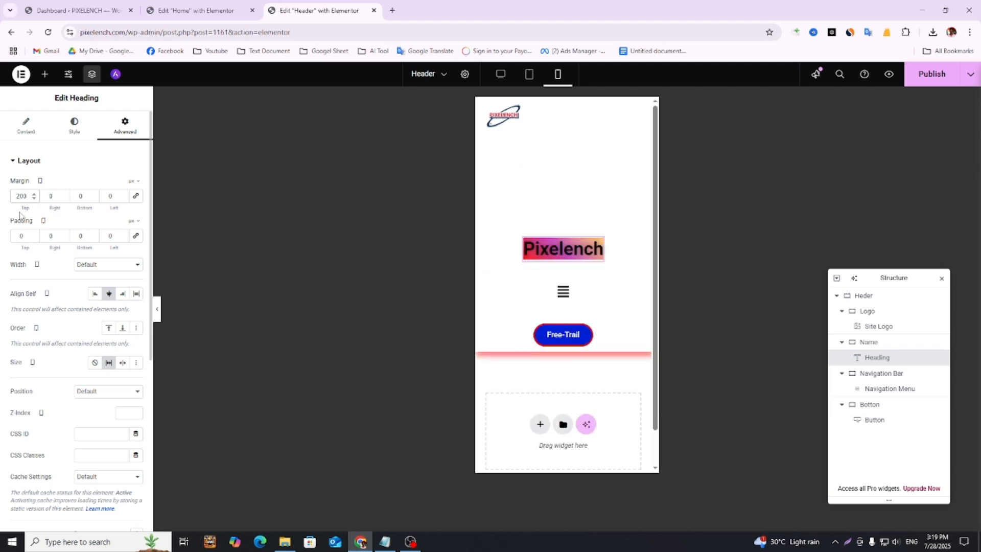
key("BackSpace")
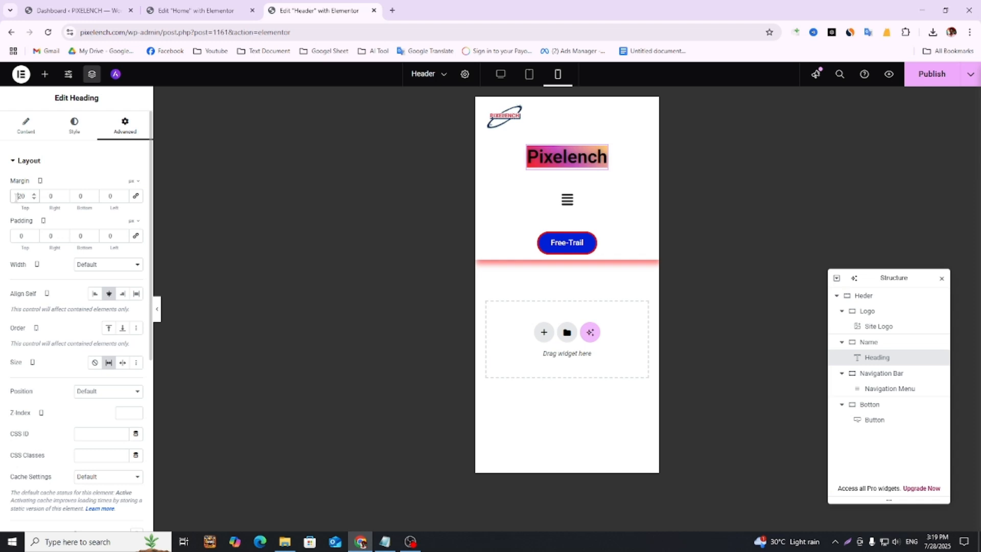
type("-")
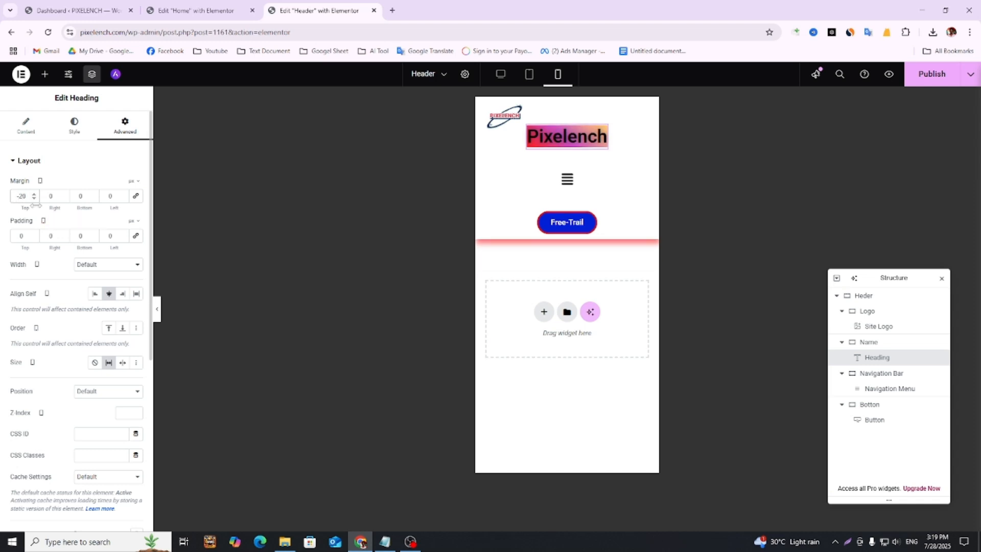
left_click(35, 199)
left_click(35, 199)
left_click(35, 199)
left_click(35, 199)
left_click(35, 198)
left_click(35, 199)
left_click(35, 199)
left_click(35, 199)
left_click(34, 198)
left_click(35, 198)
left_click(35, 199)
left_click(35, 198)
left_click(35, 199)
left_click(35, 199)
left_click(34, 198)
left_click(35, 199)
left_click(35, 199)
left_click(34, 199)
left_click(35, 199)
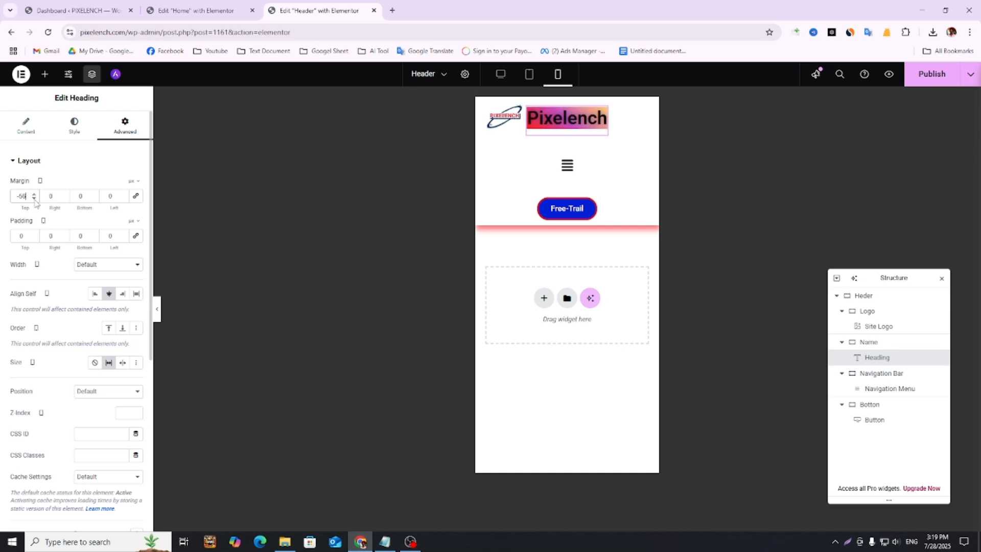
left_click(35, 199)
left_click(35, 199)
left_click(35, 199)
left_click(34, 199)
left_click(35, 199)
left_click(35, 199)
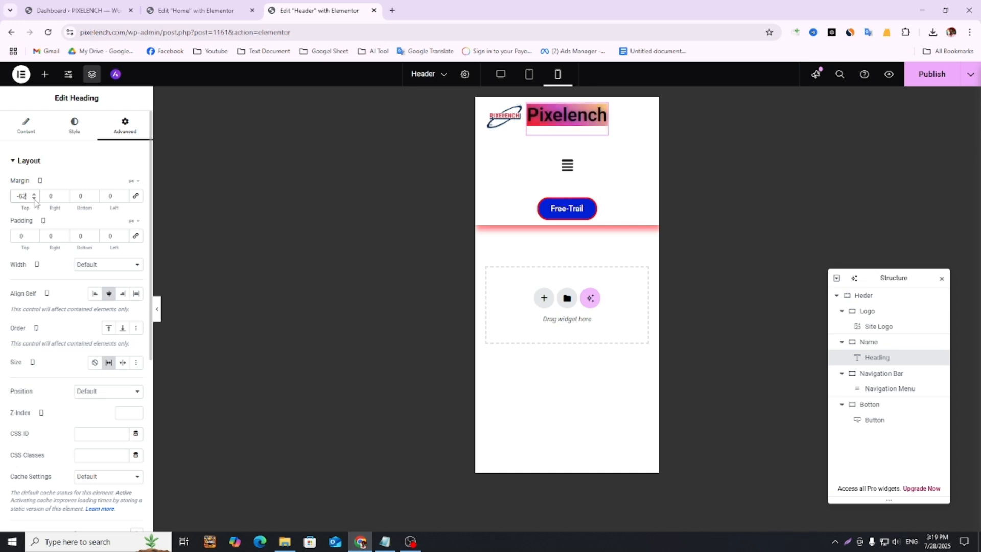
left_click(35, 198)
left_click(34, 195)
left_click(34, 194)
left_click(35, 195)
left_click(34, 195)
left_click(34, 195)
left_click(34, 194)
left_click(34, 194)
left_click(34, 195)
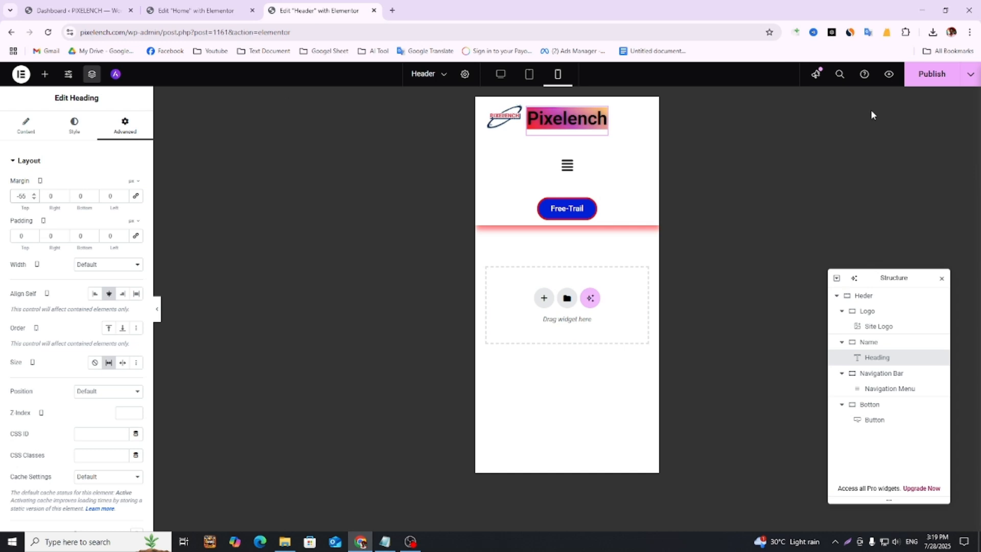
- Check the header in the tablet and desktop previews and return to the mobile preview
left_click(529, 75)
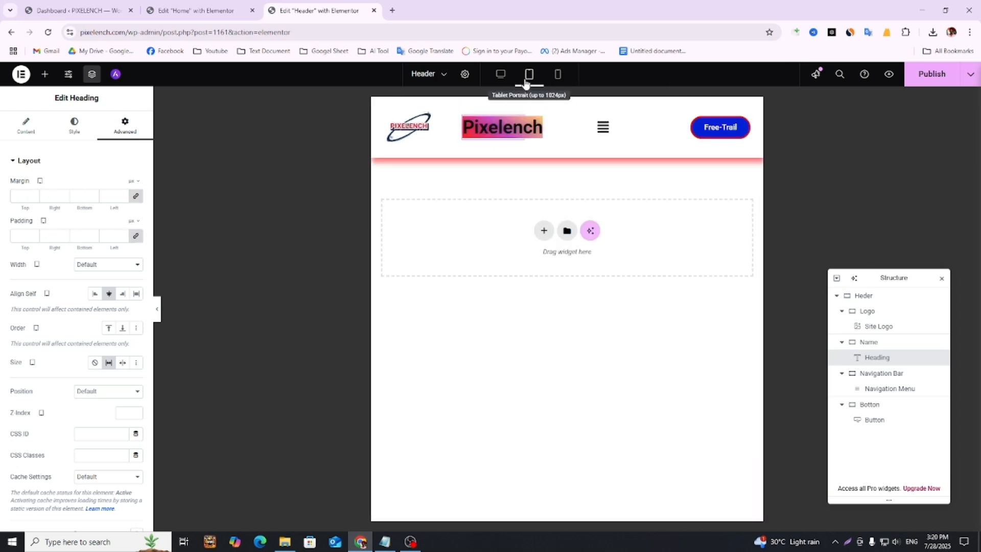
left_click(501, 76)
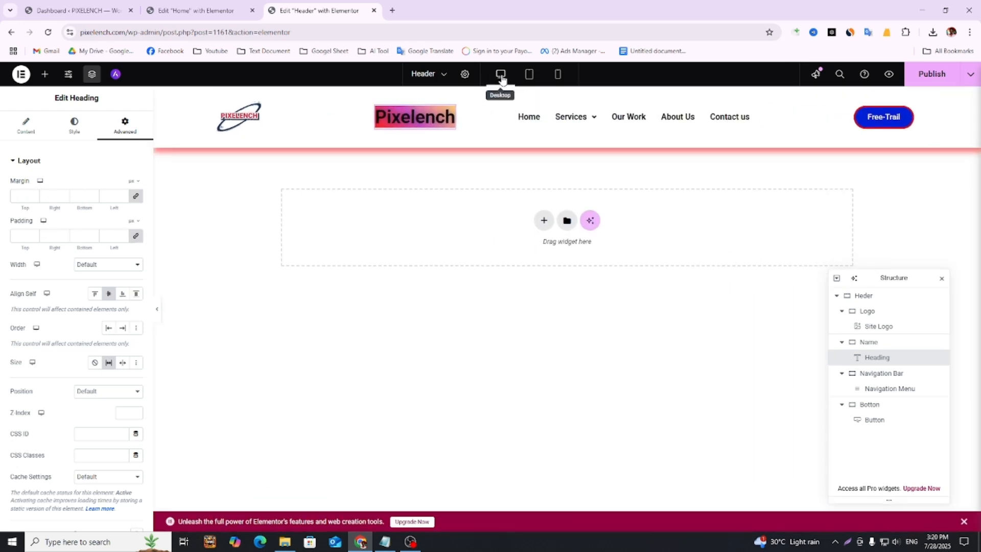
left_click(529, 77)
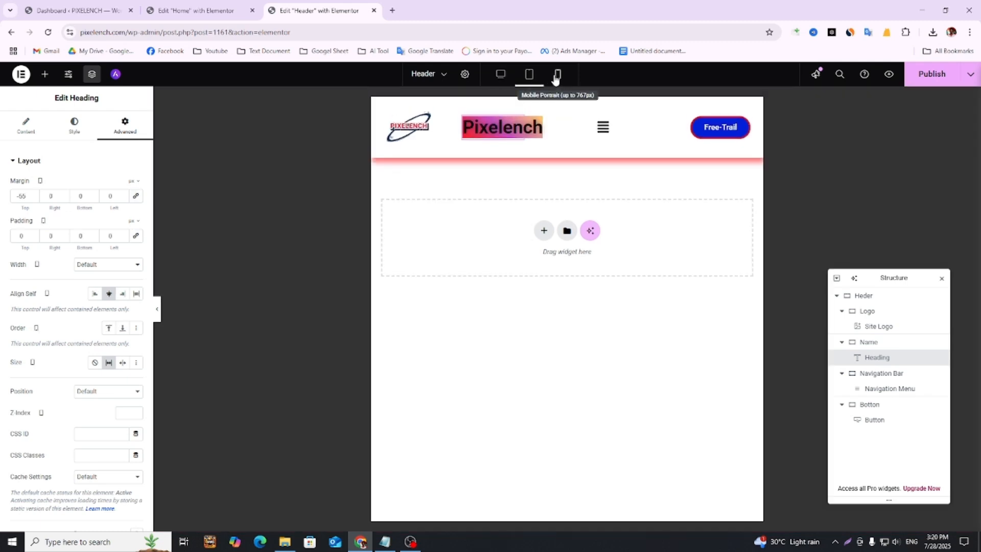
left_click(557, 76)
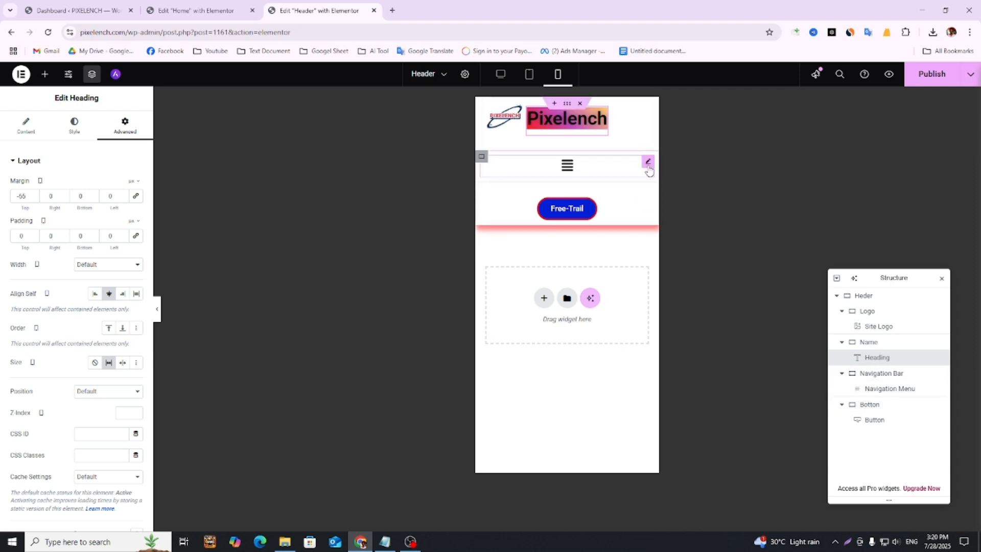
- Open the Navigation Menu's advanced settings, try a 20 px bottom margin for mobile, and reset it to 0
left_click(647, 162)
left_click(128, 130)
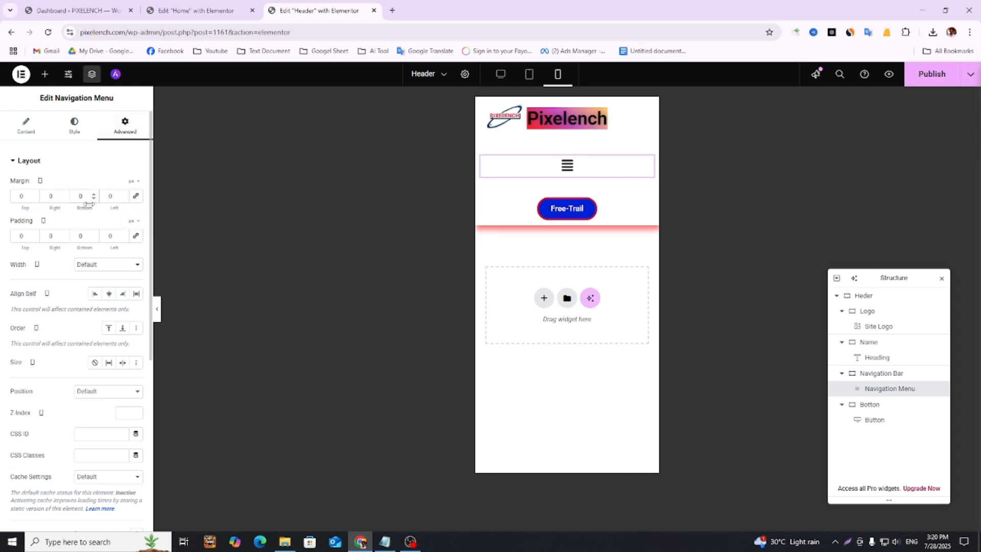
type("2")
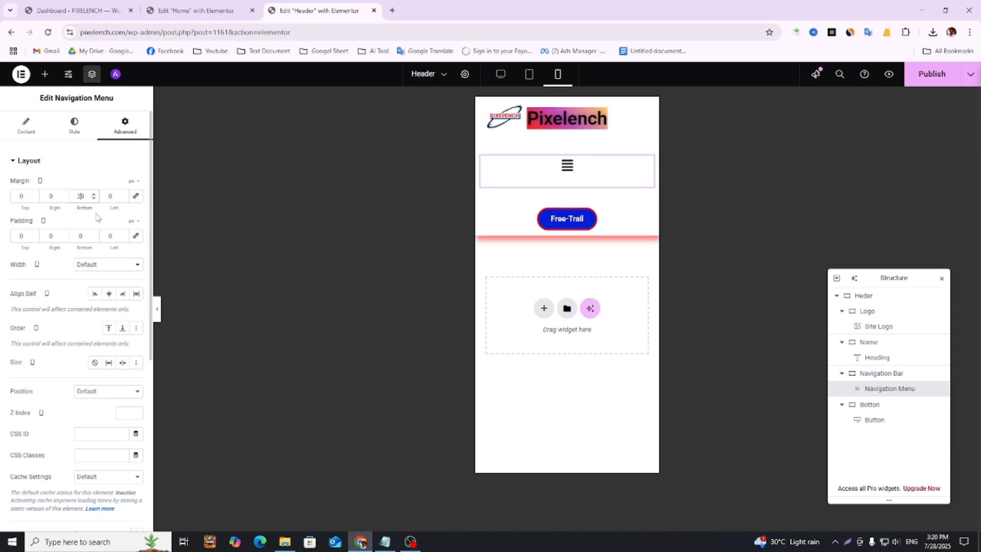
type("0")
key("BackSpace")
key("BackSpace")
type("2")
double_click(75, 195)
key("BackSpace")
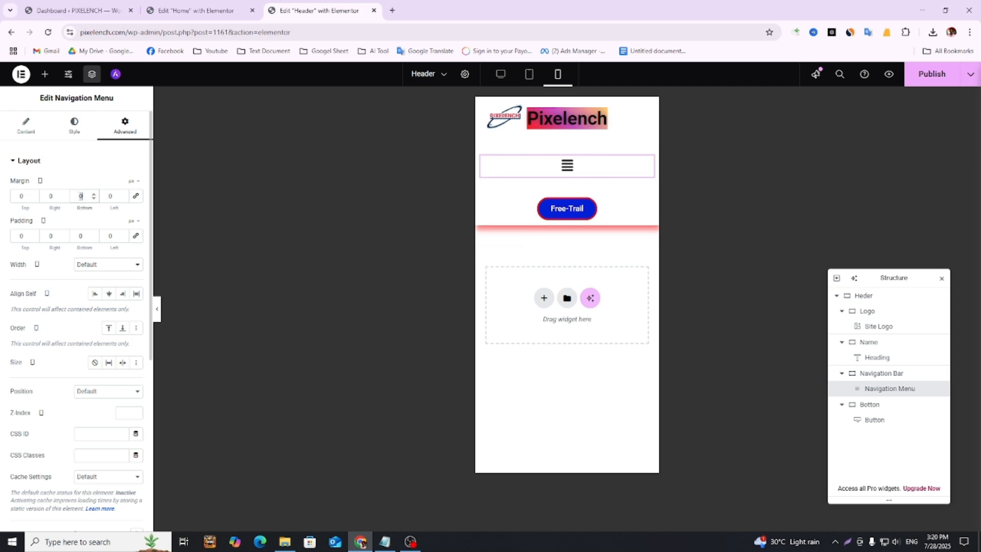
- Set the Navigation Menu's mobile top margin to -92 px to raise the menu icon to the heading's row
left_click(18, 196)
type("200")
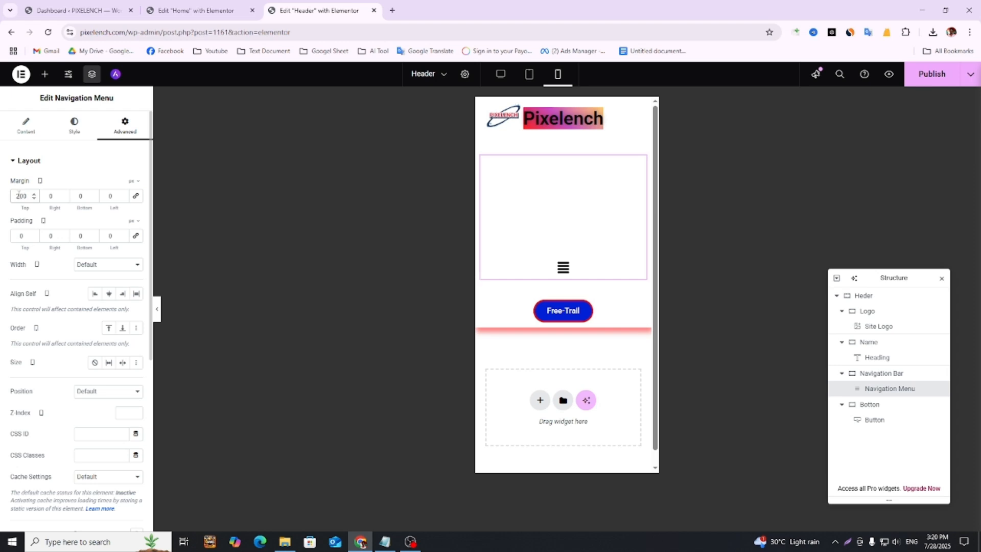
key("BackSpace")
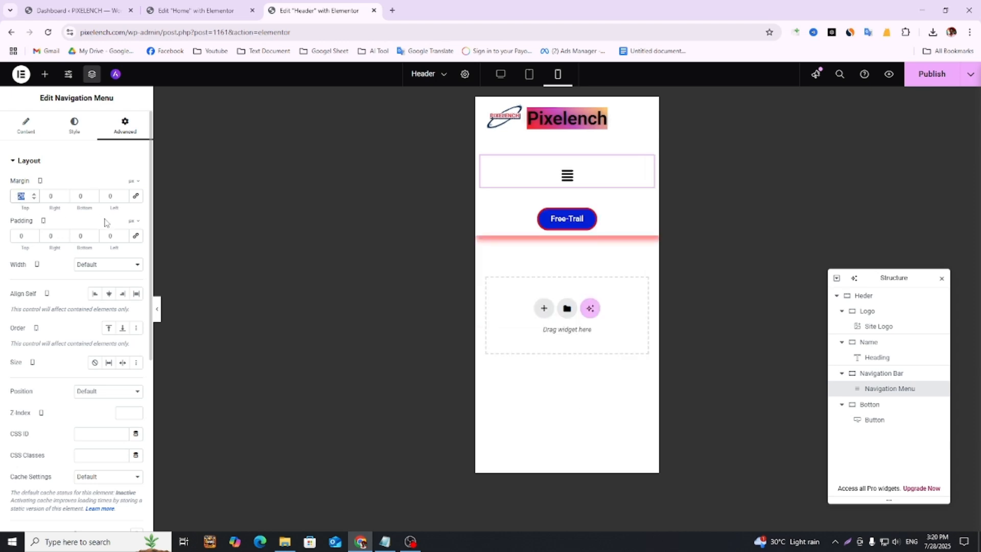
type("-20")
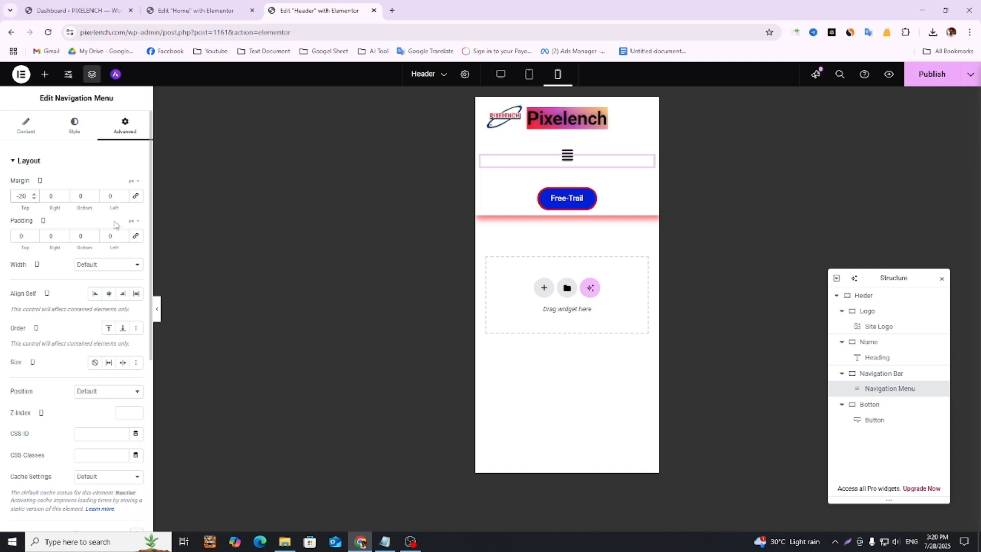
left_click(34, 194)
left_click(34, 194)
left_click(34, 194)
left_click(34, 194)
left_click(34, 194)
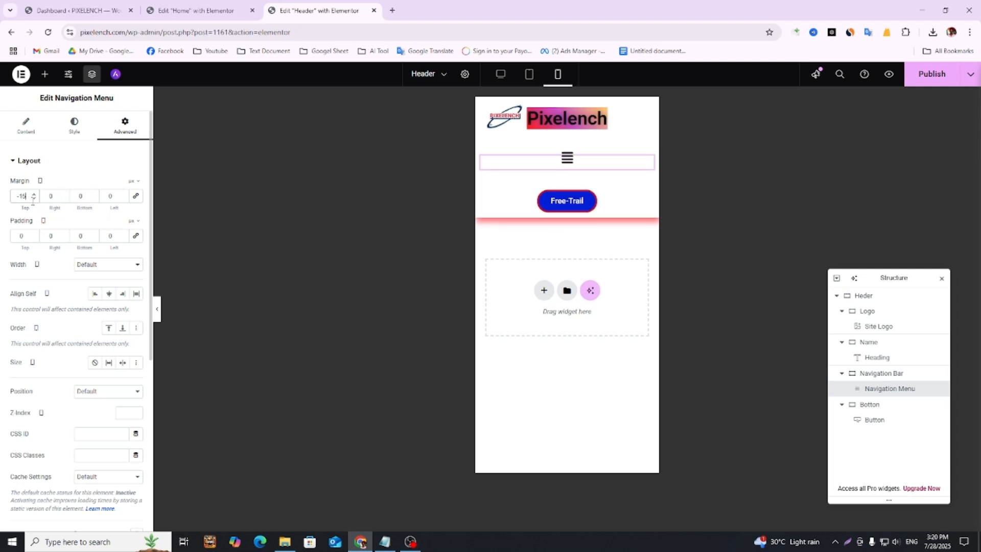
left_click(34, 198)
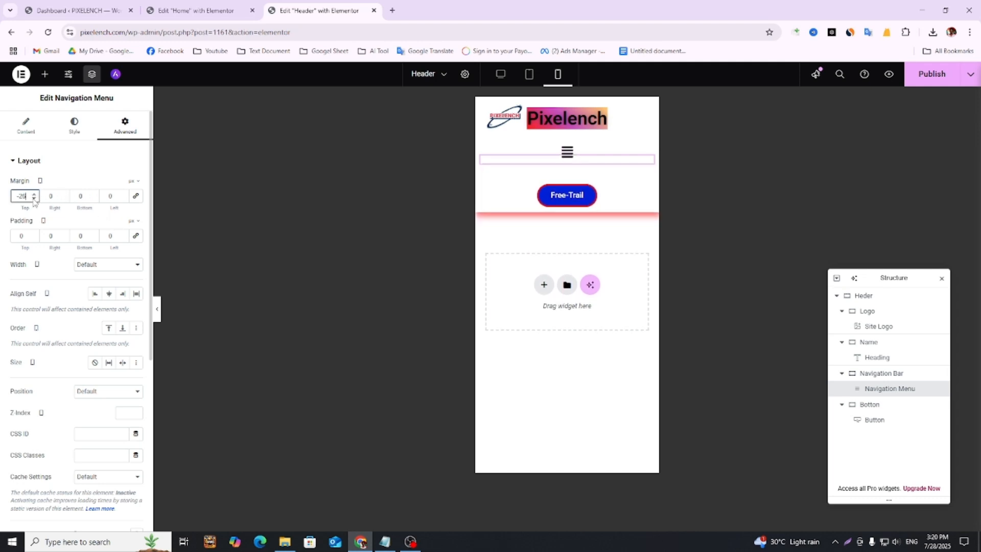
left_click(33, 199)
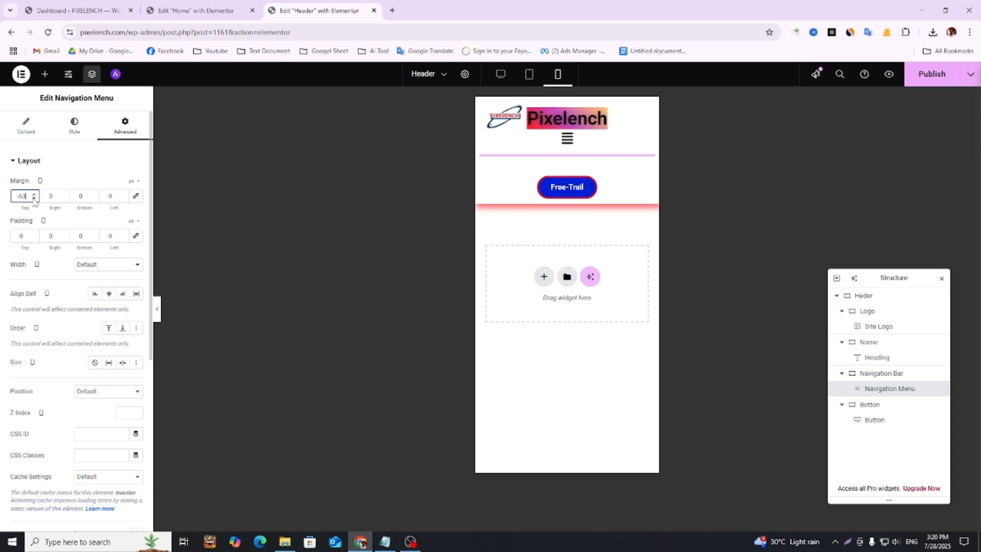
left_click(34, 198)
left_click(35, 199)
left_click(34, 196)
left_click(35, 196)
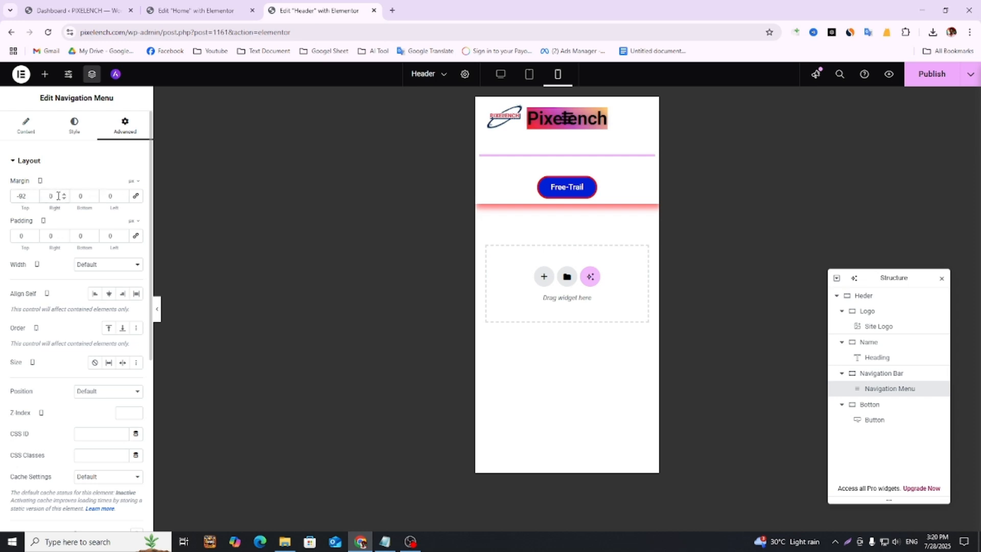
- Set the Navigation Menu's mobile right margin to -238 px and publish the header
type("20-238")
left_click_drag(64, 199, 65, 199)
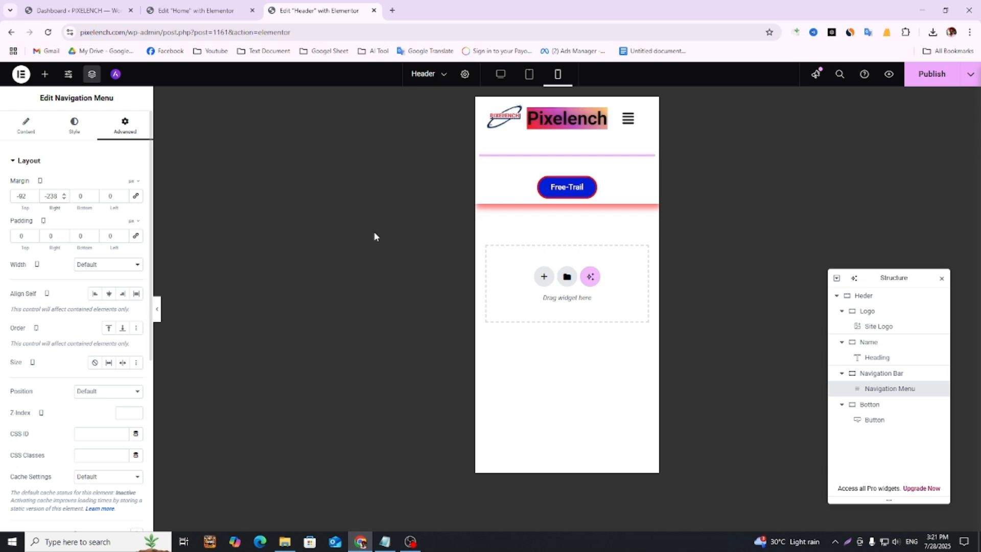
left_click(925, 75)
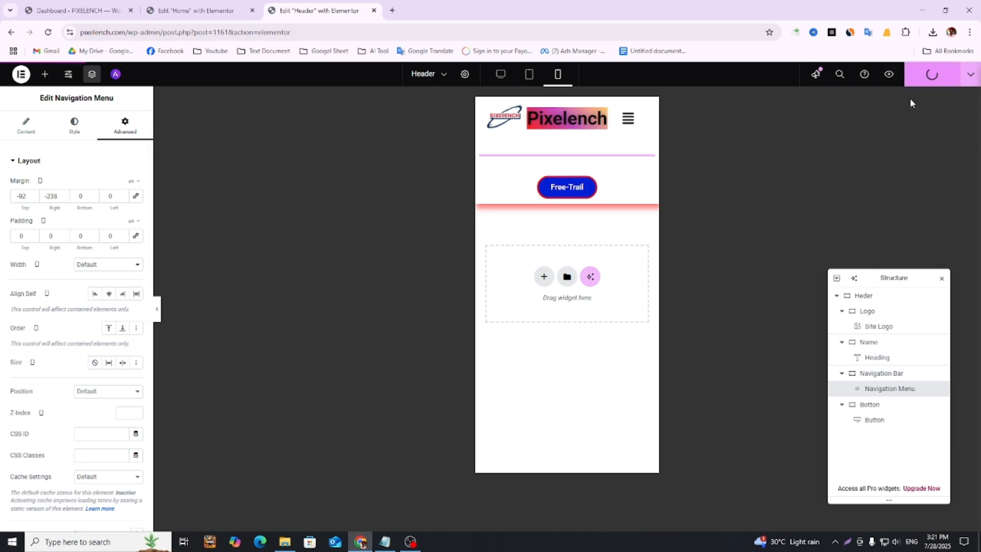
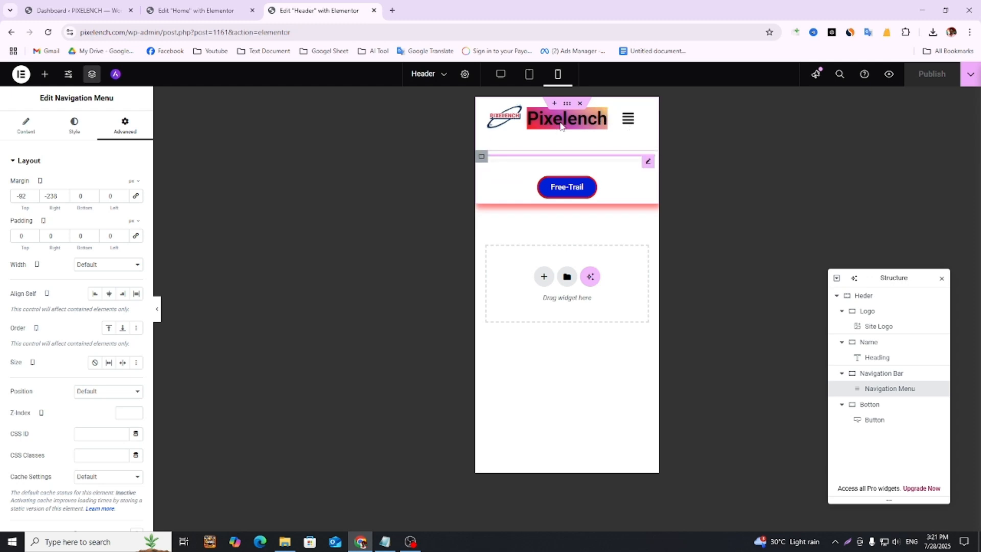
- Expand the mobile menu to check its items, and set the Navigation Menu's right margin to -255 px
left_click(629, 119)
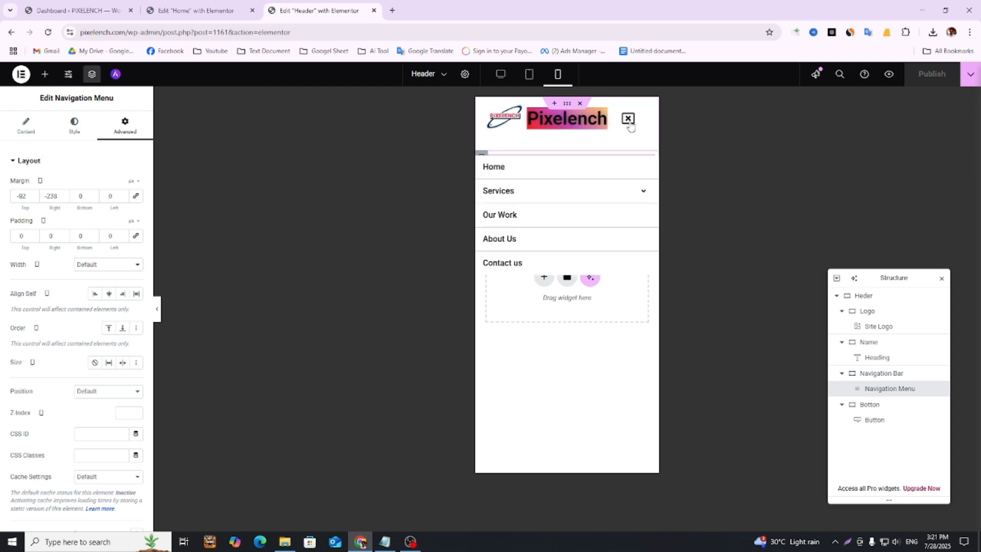
left_click(883, 376)
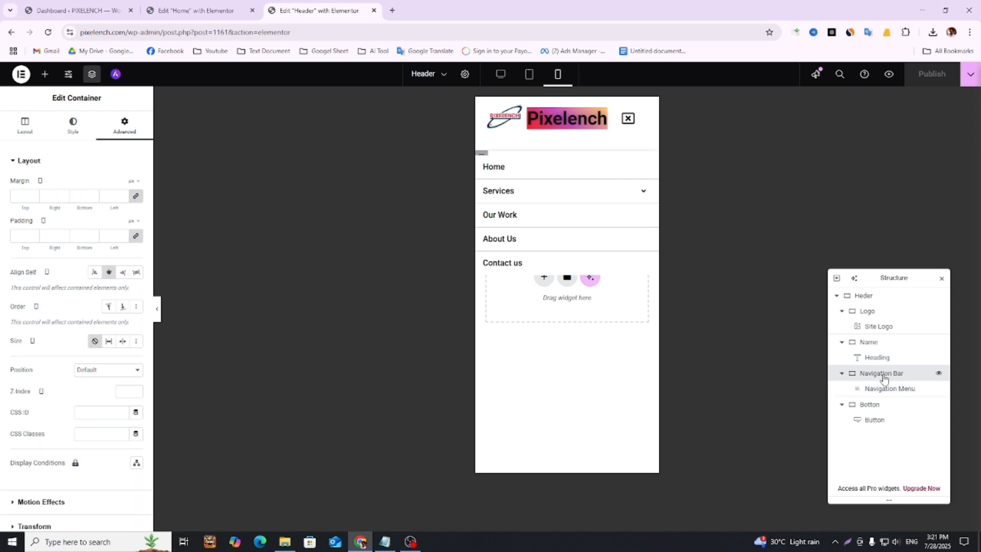
left_click(884, 388)
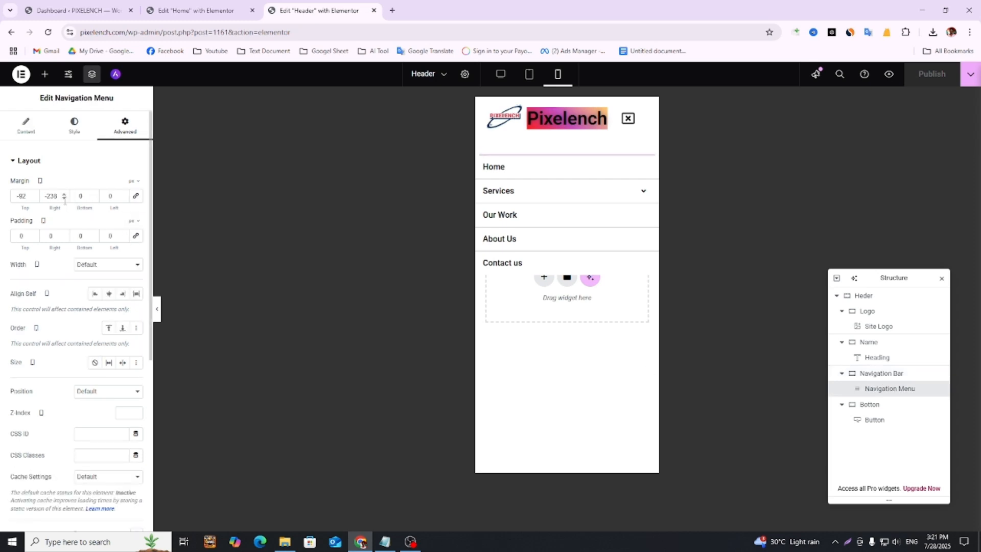
left_click(64, 194)
left_click(64, 194)
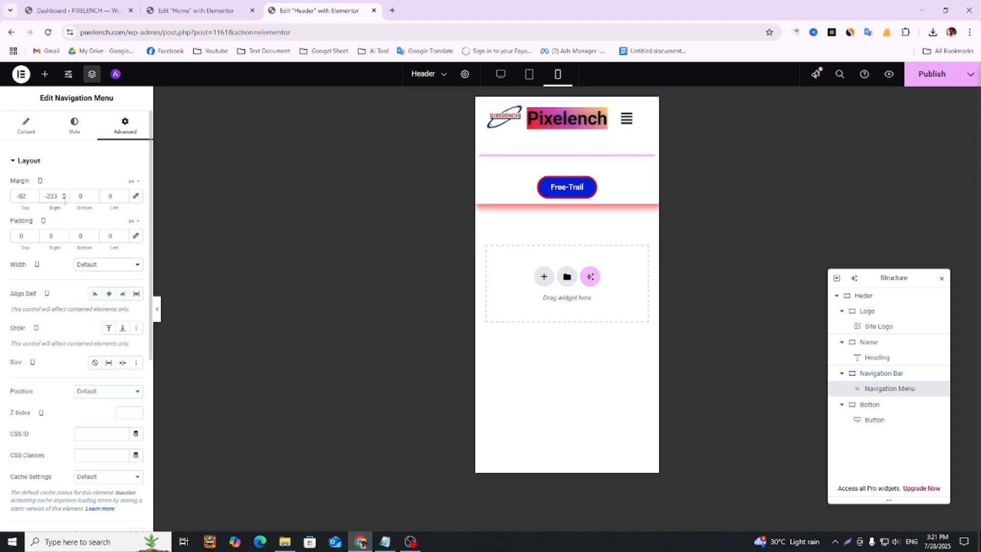
left_click(64, 198)
left_click(63, 199)
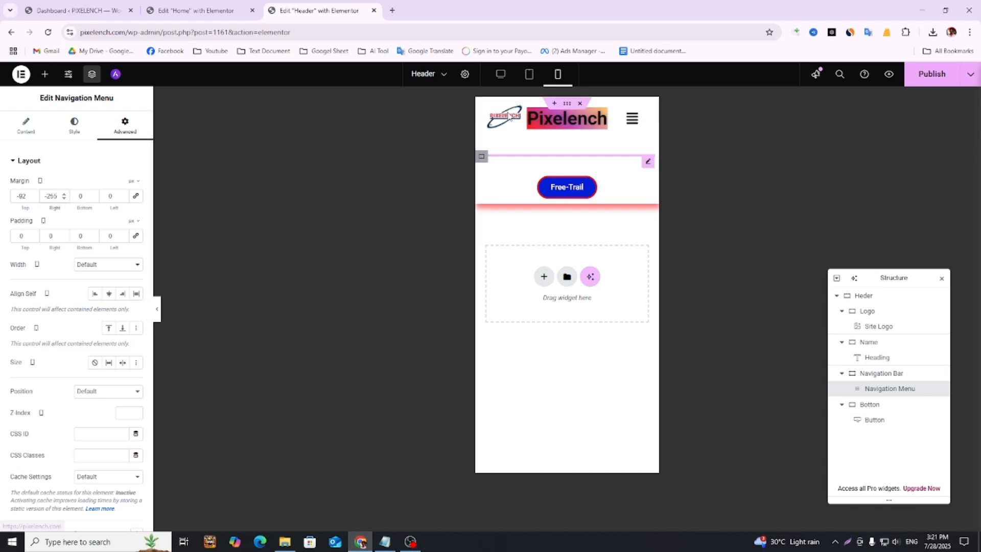
- Set the Site Logo's mobile top margin to -2%
left_click(872, 318)
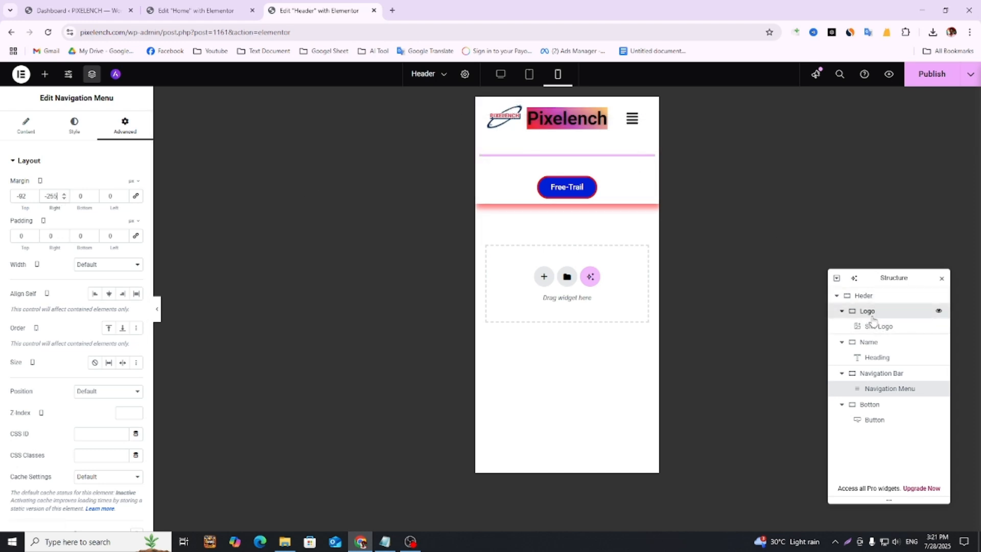
left_click(136, 127)
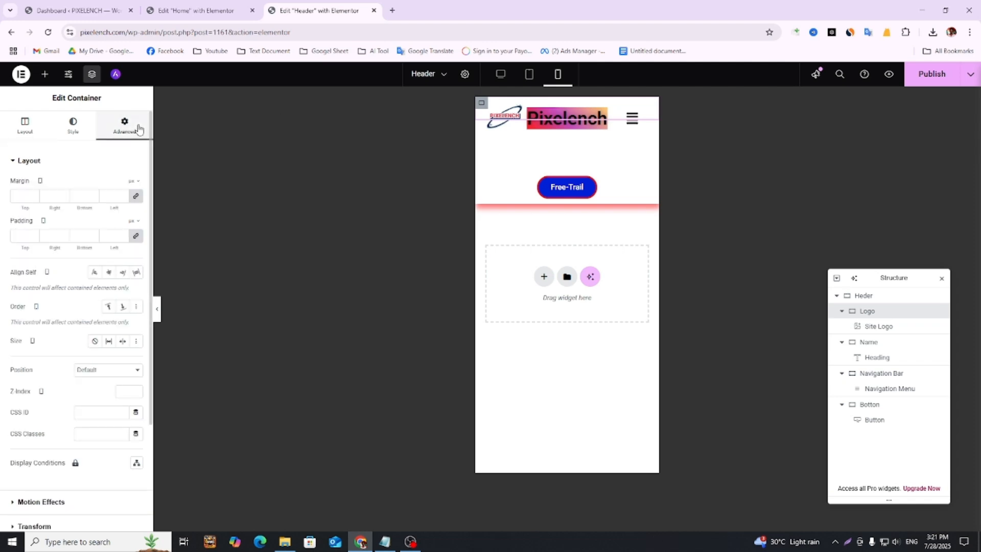
left_click(884, 326)
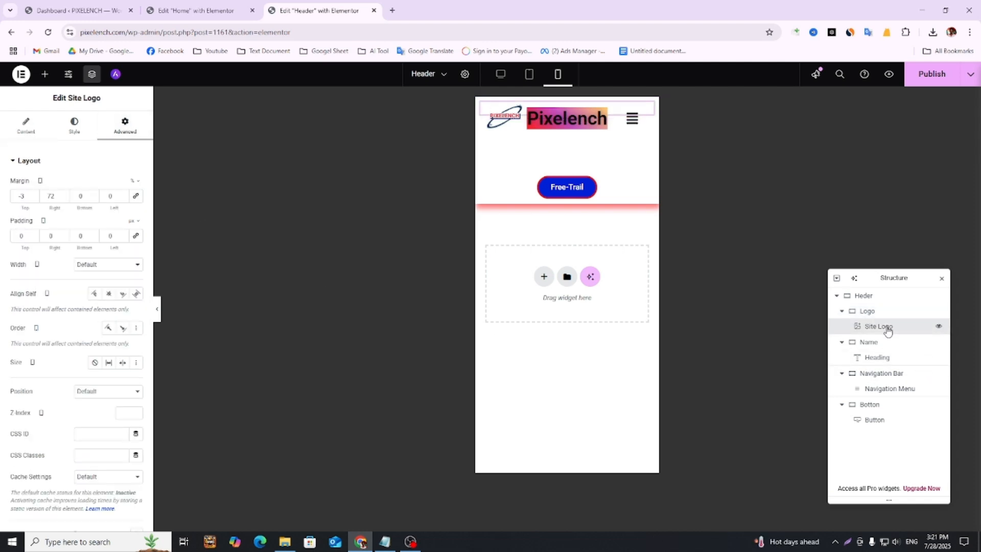
left_click(35, 195)
left_click(34, 195)
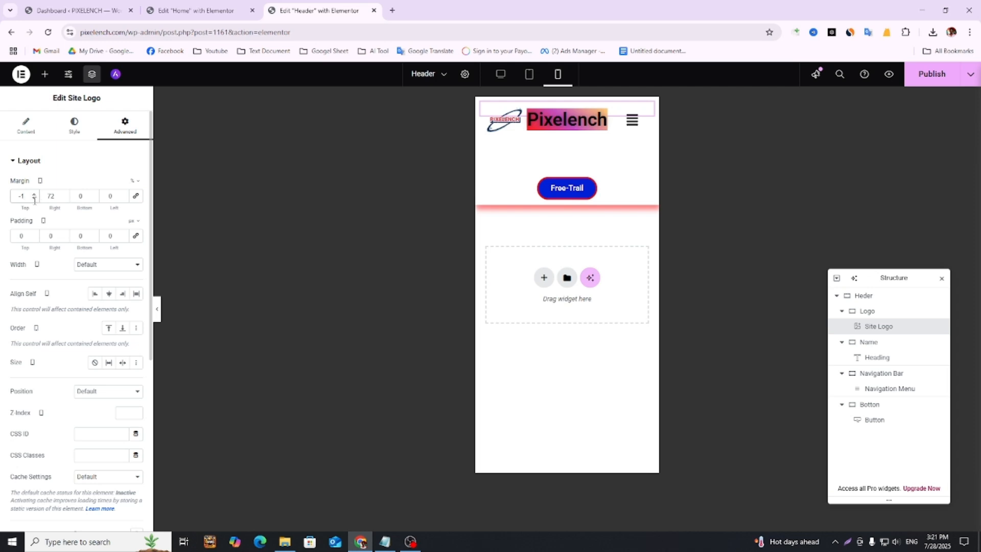
left_click(34, 199)
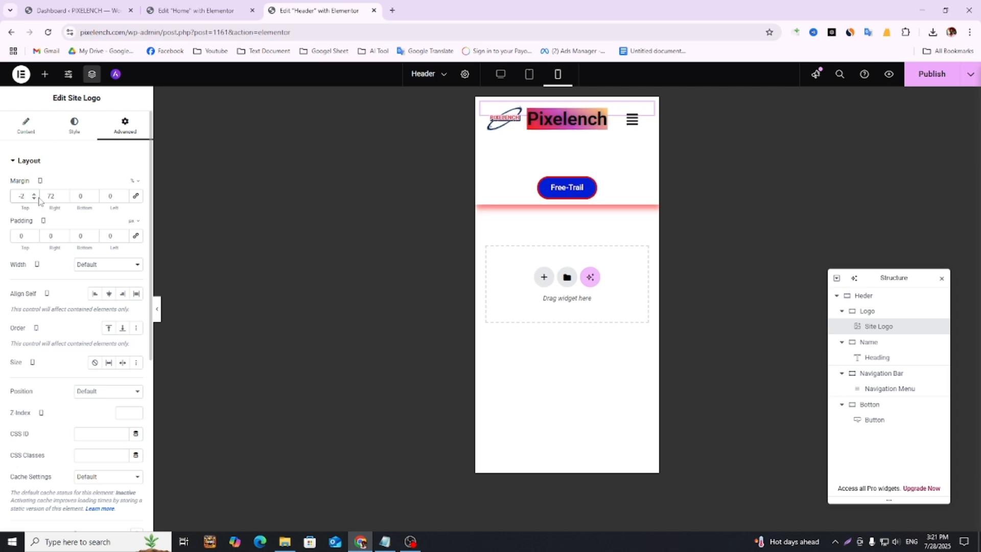
- Adjust the Site Logo's mobile right margin to 71% to bring the logo closer to the heading
left_click(64, 195)
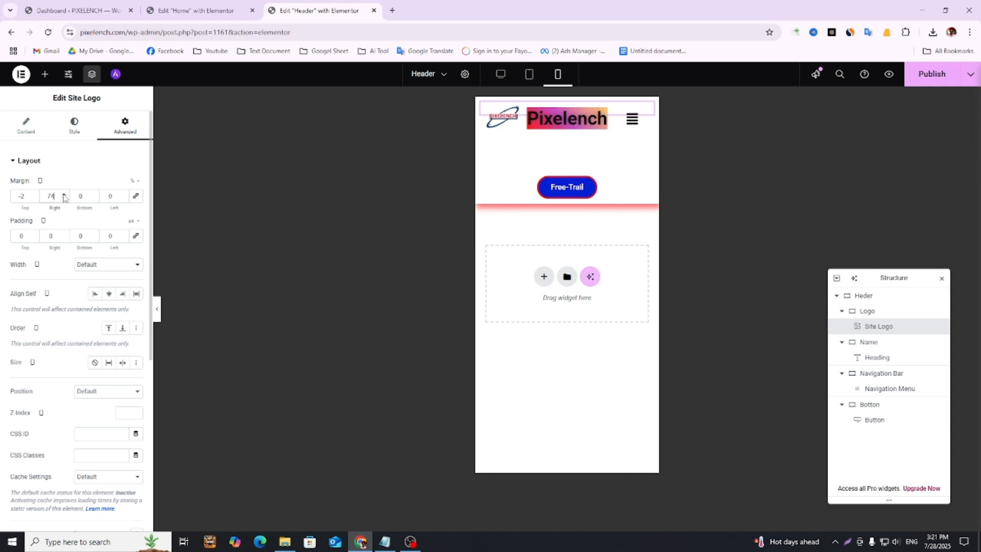
left_click(64, 194)
left_click(64, 199)
left_click(65, 199)
left_click(65, 199)
left_click(65, 199)
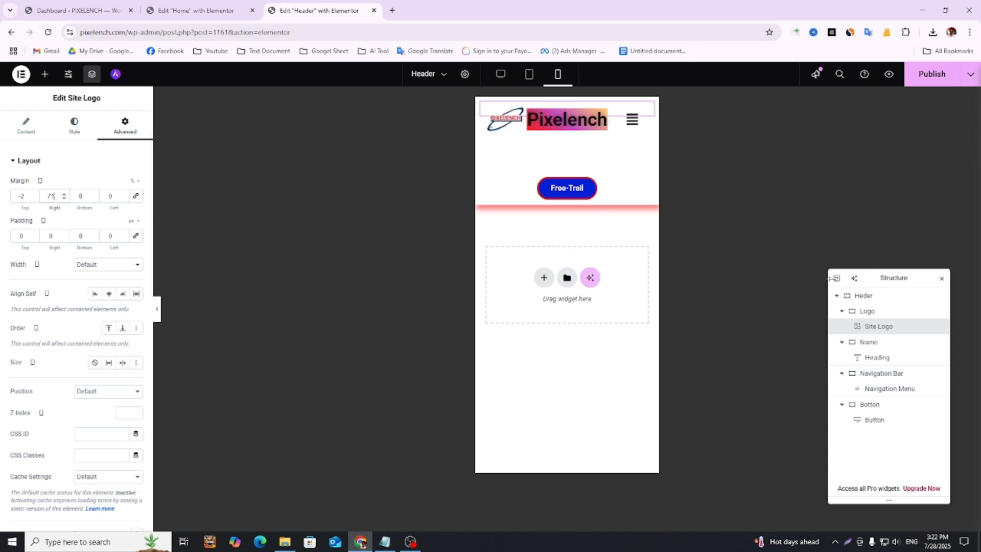
- Set the mobile top margin of the Heading in the Name container to -49 px
double_click(867, 347)
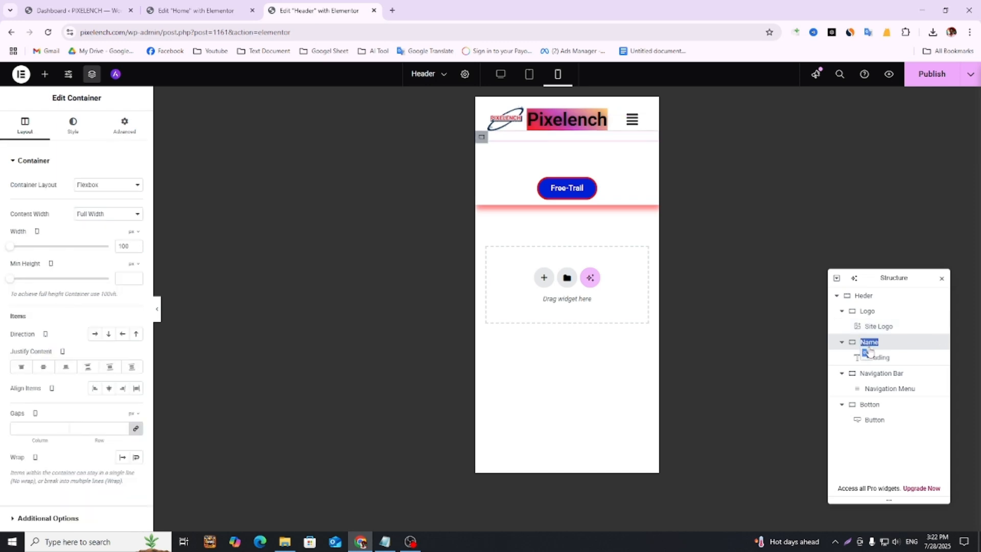
left_click(883, 358)
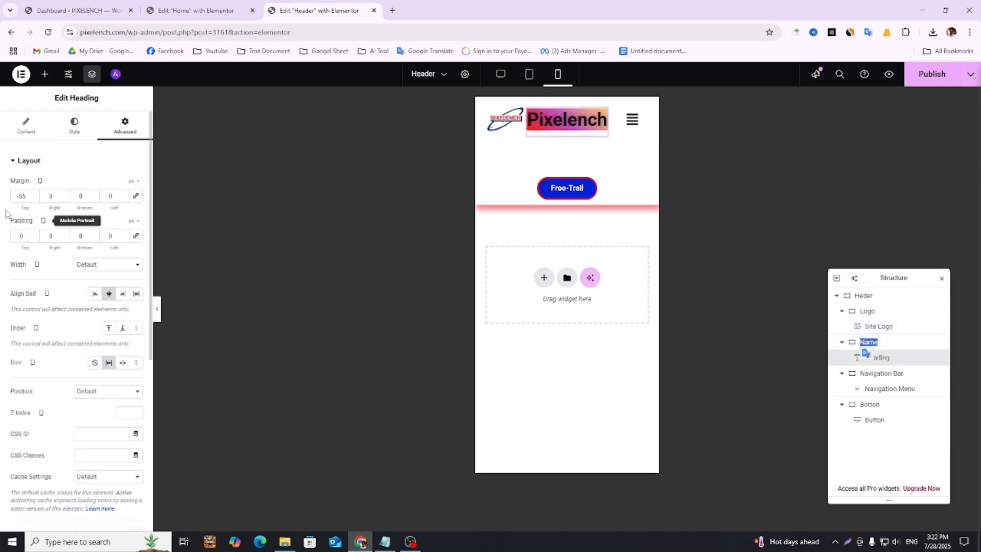
left_click(34, 195)
left_click(35, 194)
left_click(35, 195)
left_click(35, 195)
left_click(35, 194)
left_click(35, 195)
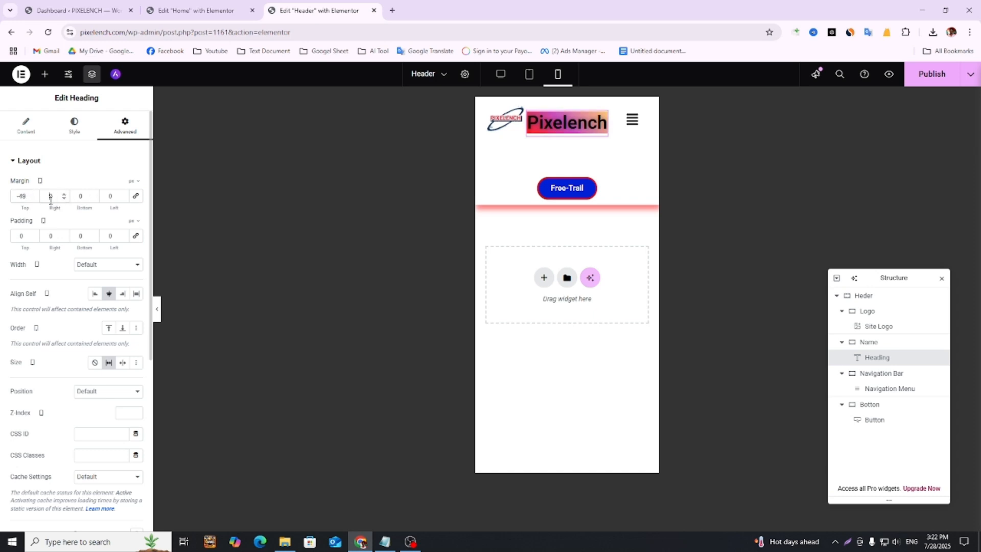
- Set the Heading's mobile right margin to -30 px to center it between logo and menu icon, and publish the header
type("1")
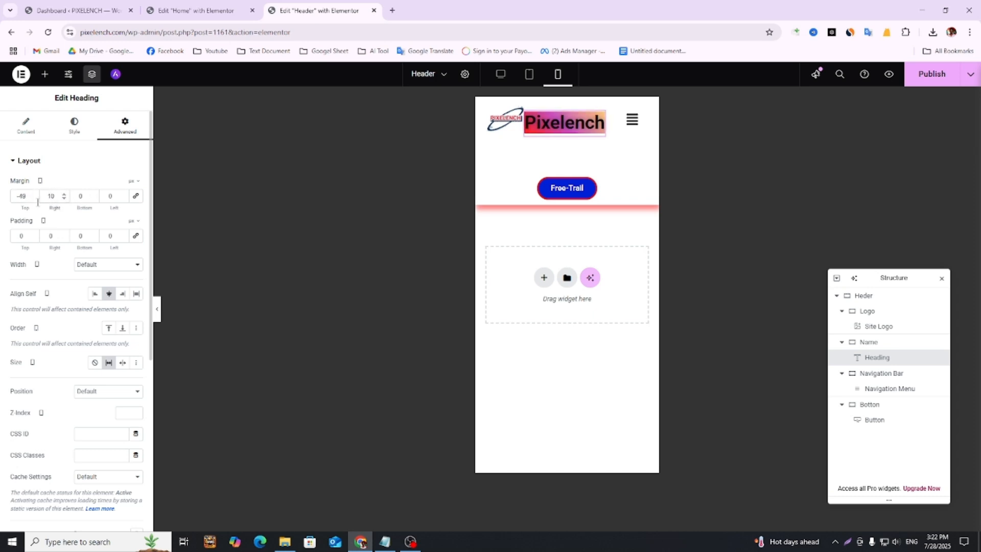
type("-")
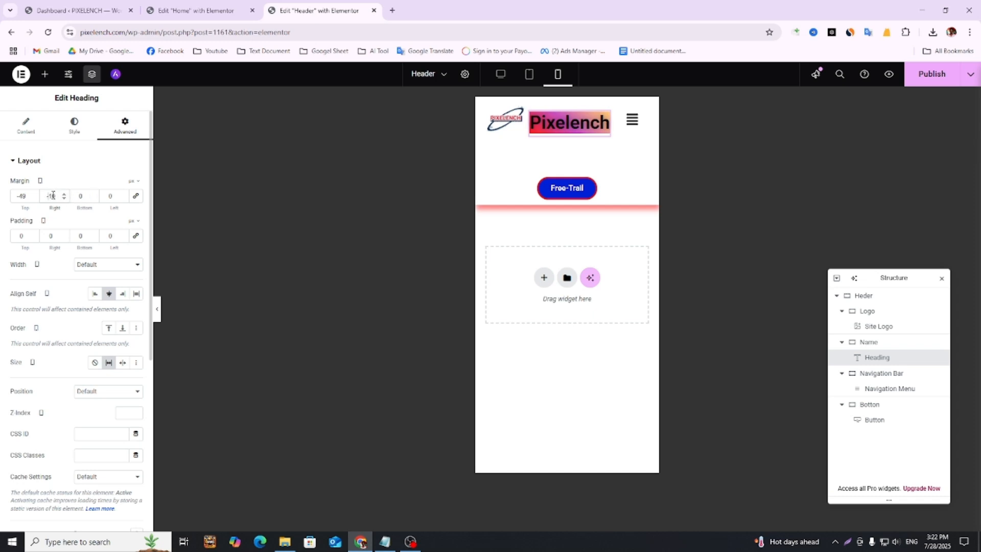
left_click(64, 198)
left_click(64, 198)
left_click(64, 199)
left_click(64, 199)
left_click(64, 198)
left_click(64, 198)
left_click(64, 199)
left_click(64, 198)
left_click(64, 198)
left_click(64, 199)
left_click(64, 199)
left_click(64, 198)
left_click(64, 199)
left_click(63, 198)
left_click(64, 198)
left_click(64, 198)
left_click(64, 198)
left_click(64, 198)
left_click(916, 78)
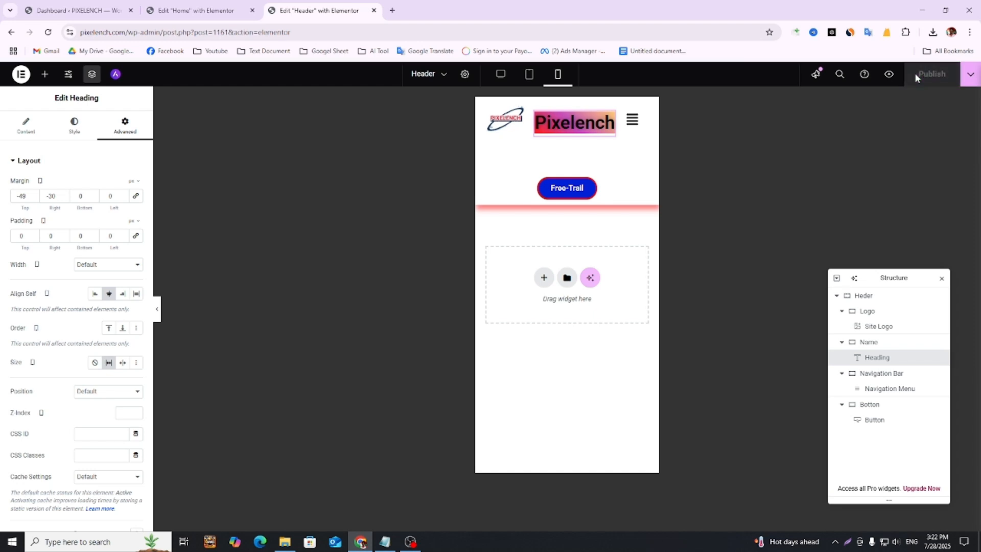
- Reload the Home page editor in its browser tab and return to the header editor
left_click(204, 10)
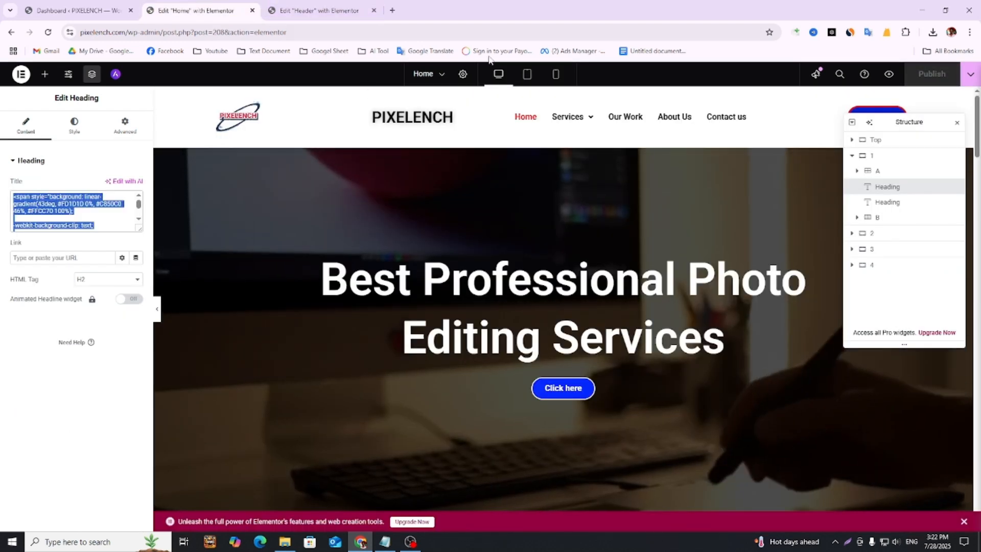
left_click(48, 32)
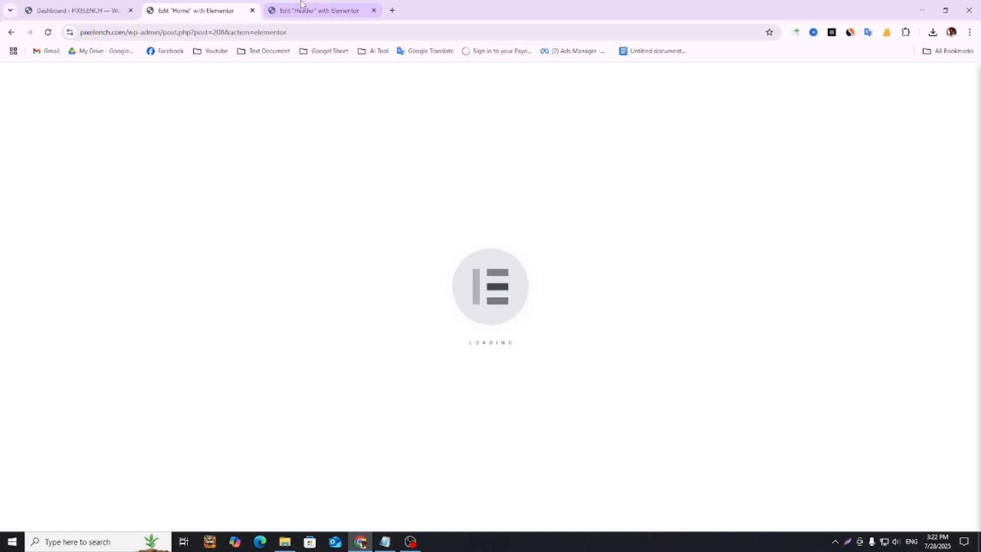
left_click(327, 11)
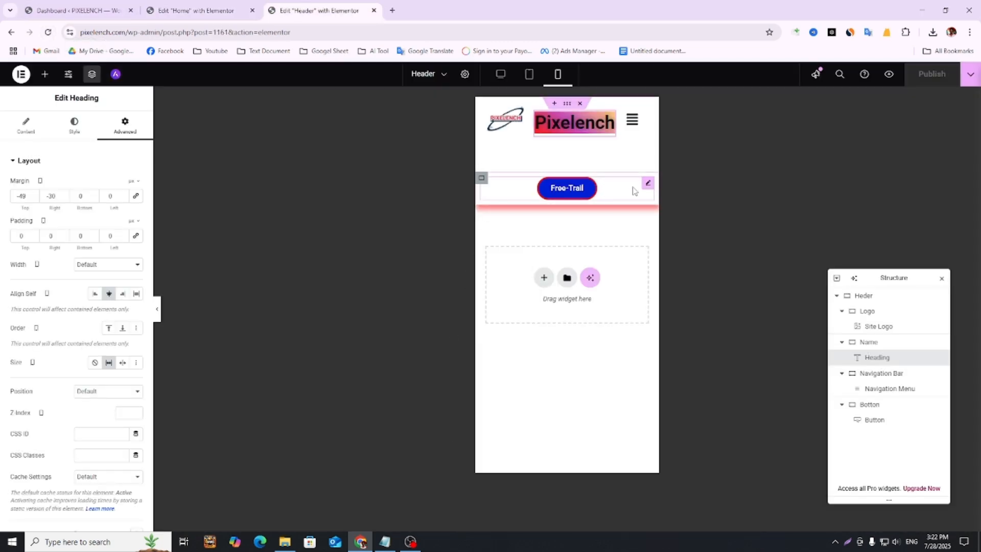
- Unlink the Free-Trail button's mobile margin and padding values, try a 20 px top margin, and change it to -20 px
left_click(875, 407)
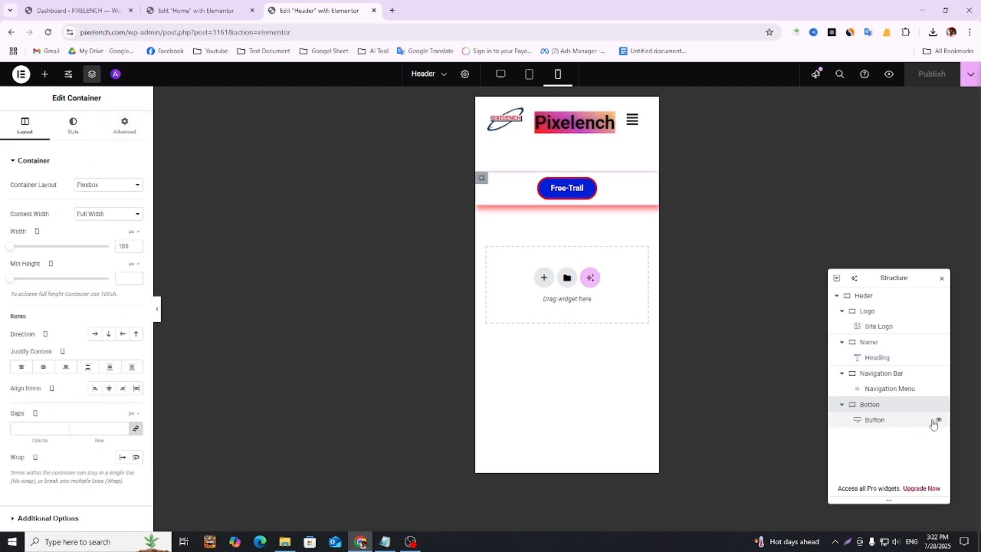
left_click(934, 424)
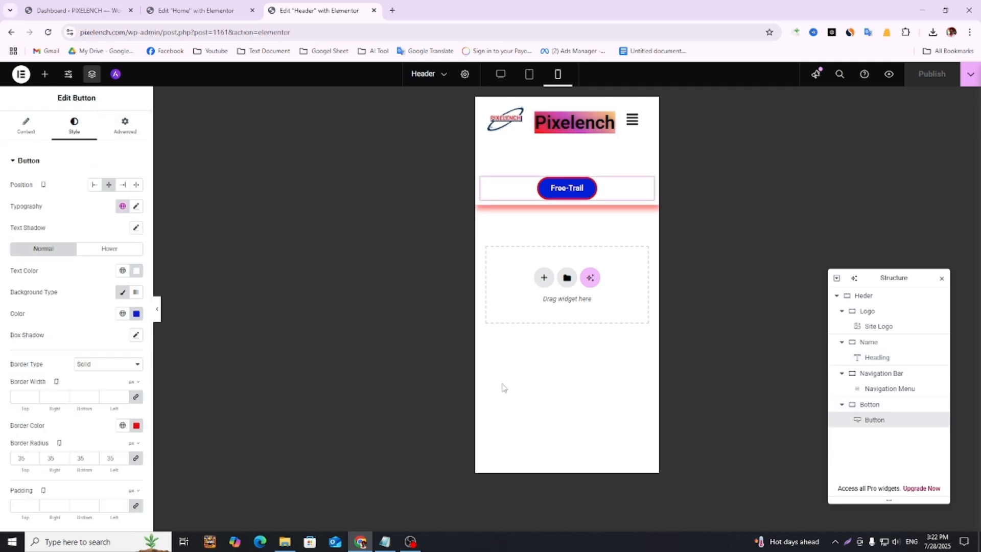
left_click(124, 130)
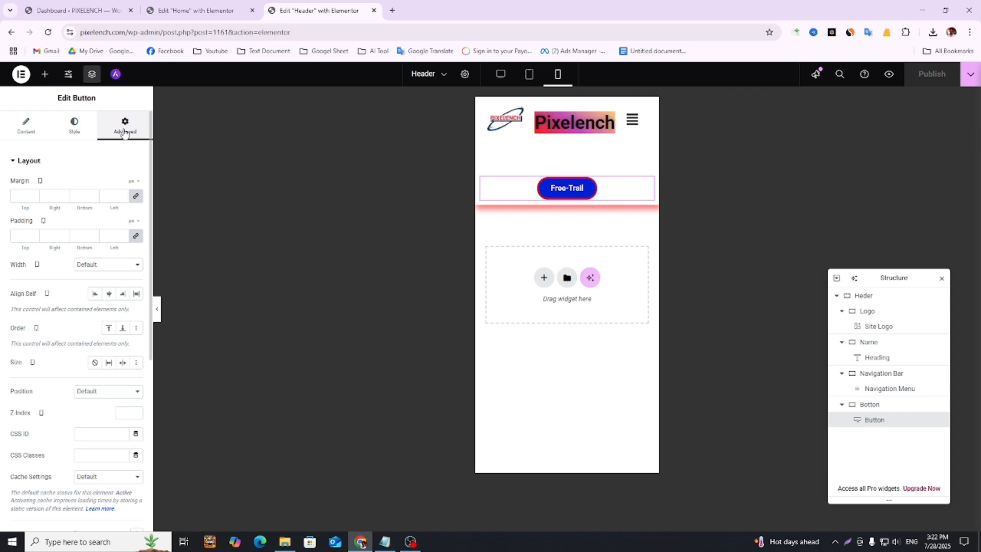
left_click(135, 197)
left_click(134, 236)
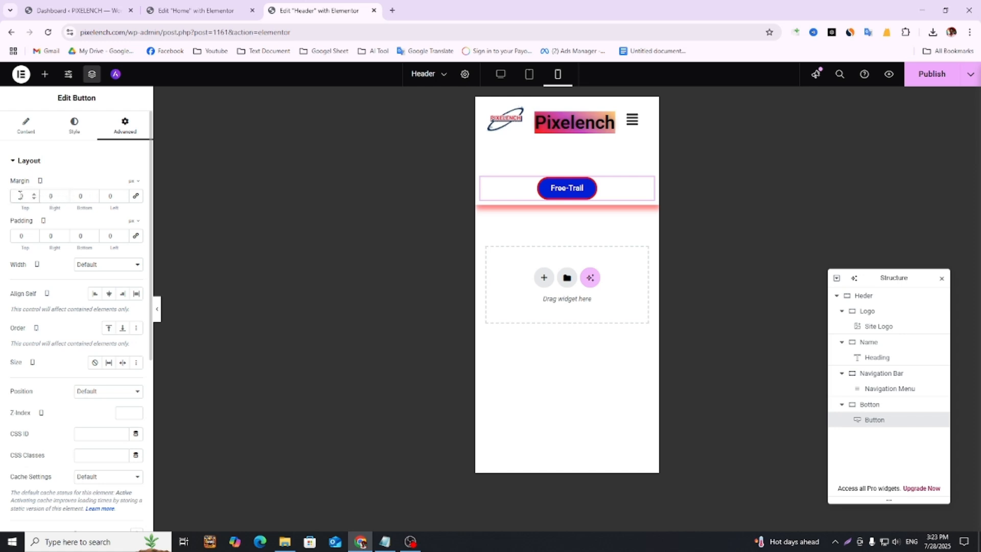
type("20")
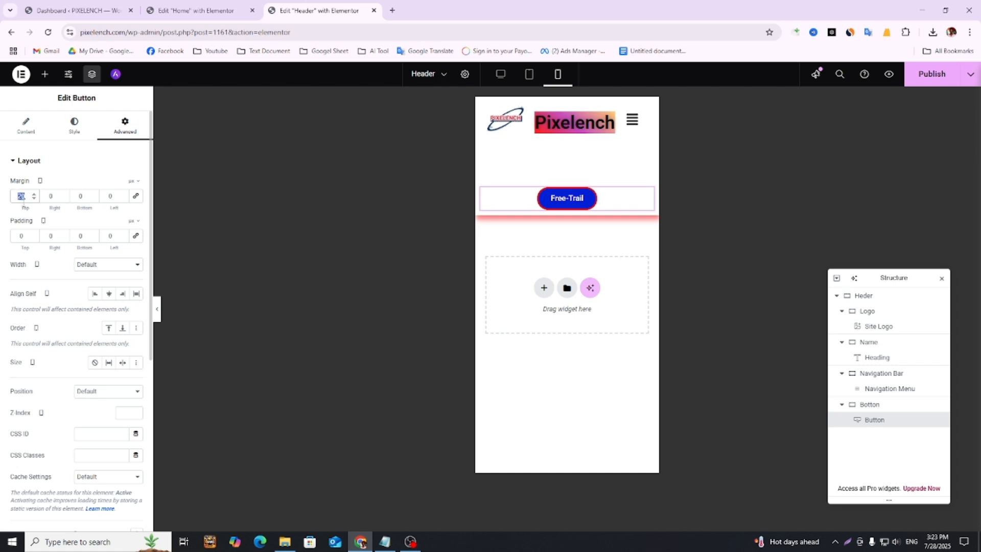
left_click(20, 199)
type("-")
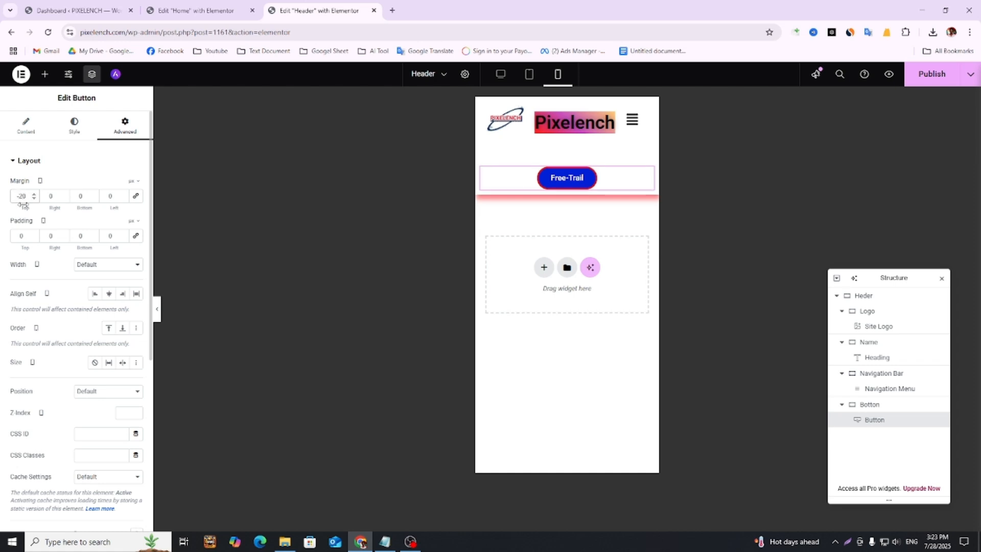
- Adjust the Free-Trail button's mobile top margin to -50 px so it sits closer below the logo row
left_click(34, 194)
left_click(34, 198)
left_click(34, 199)
left_click(35, 199)
left_click(34, 198)
left_click(34, 199)
left_click(34, 199)
left_click(35, 198)
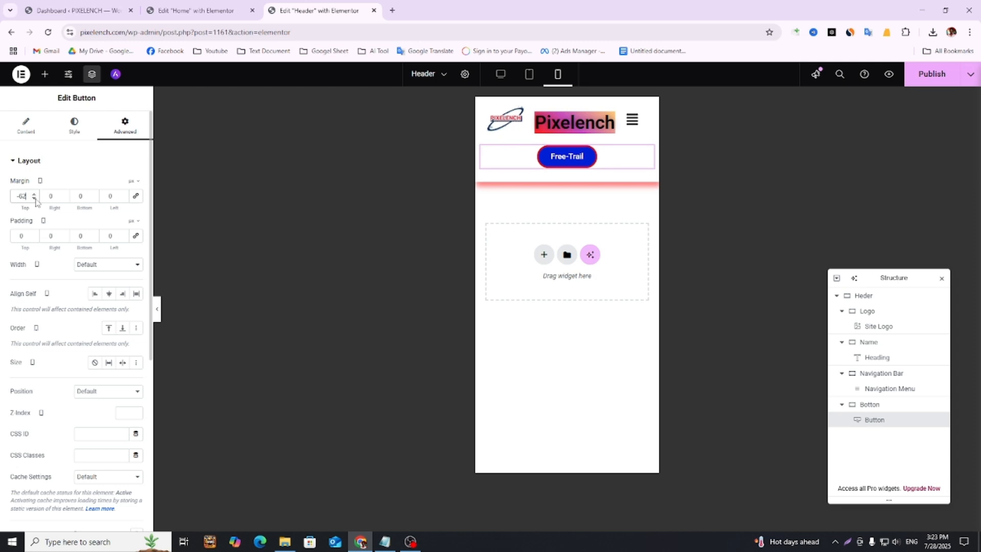
left_click(35, 199)
left_click(34, 199)
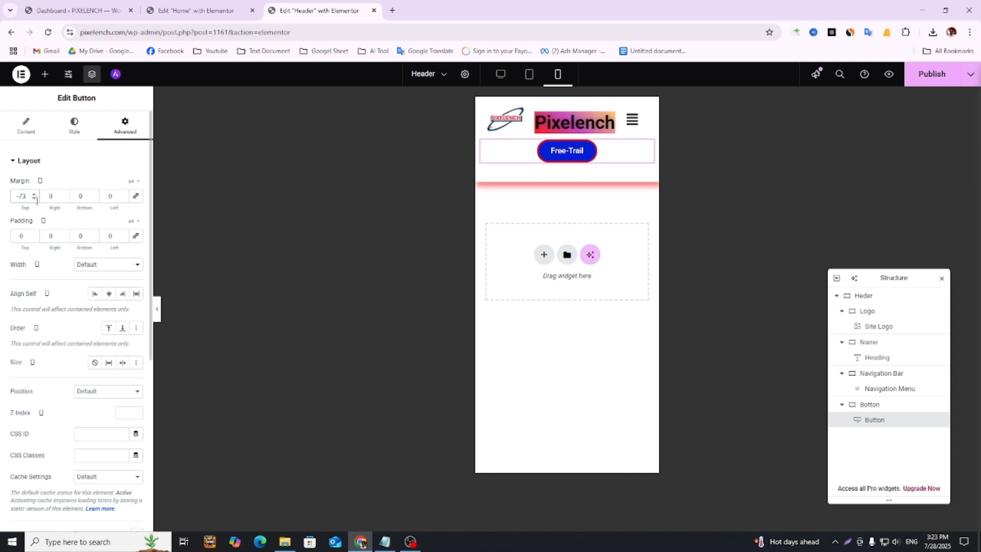
left_click(34, 200)
left_click(34, 199)
left_click(34, 199)
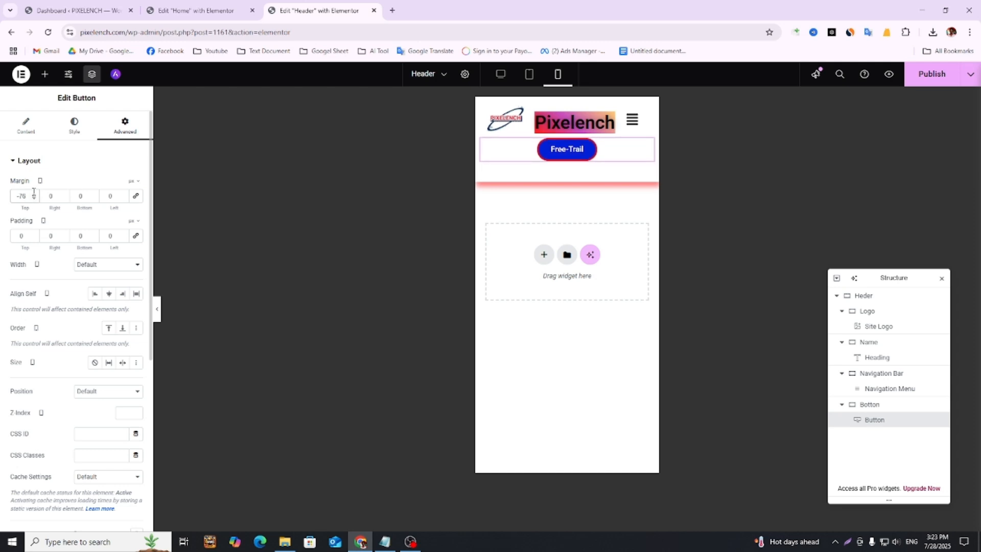
left_click(34, 196)
left_click(34, 196)
left_click(34, 197)
left_click(34, 196)
left_click(33, 196)
left_click(33, 196)
left_click(34, 196)
left_click(34, 196)
left_click(33, 196)
left_click(34, 196)
left_click(34, 196)
left_click(34, 196)
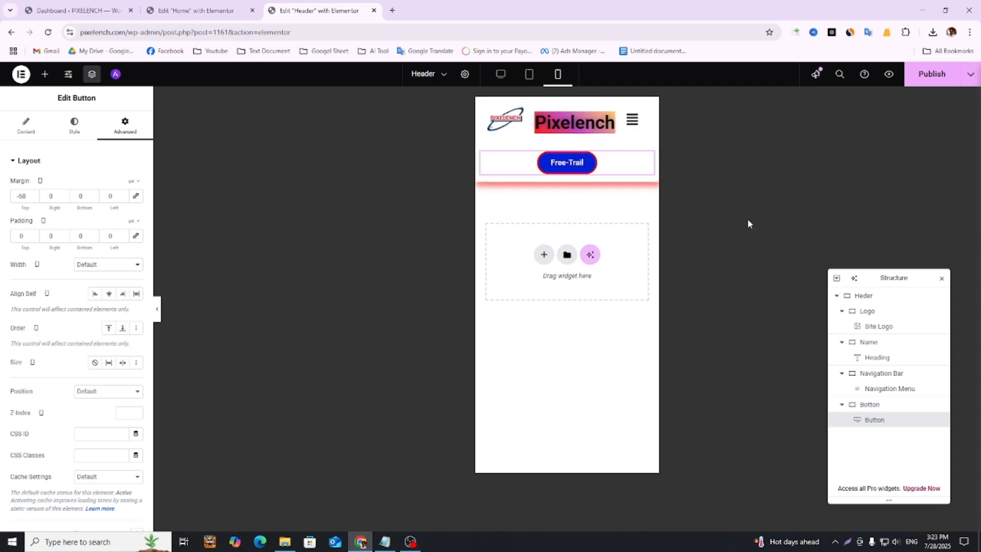
- Try a 1000 px mobile minimum height on the outer Heder container, and reduce it to 0
left_click(877, 296)
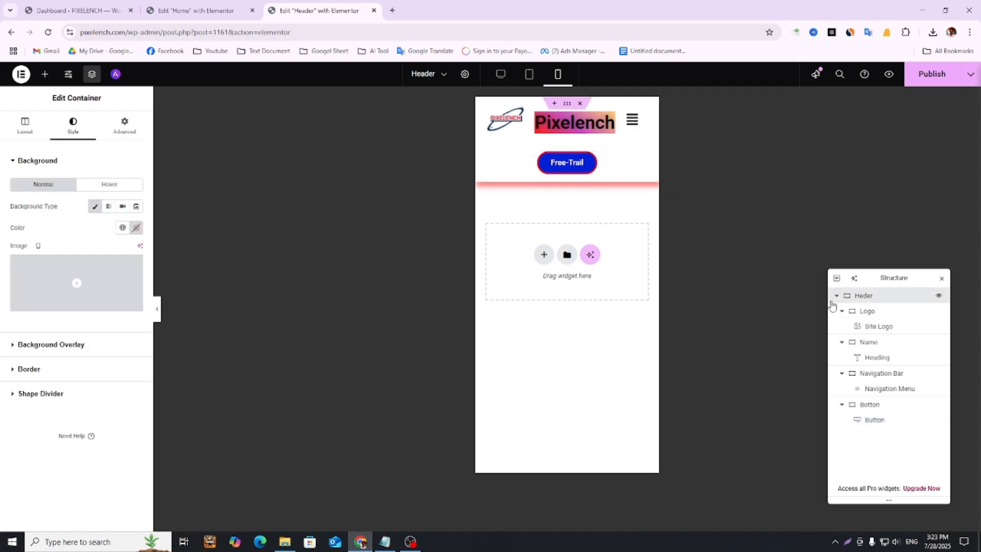
left_click(125, 125)
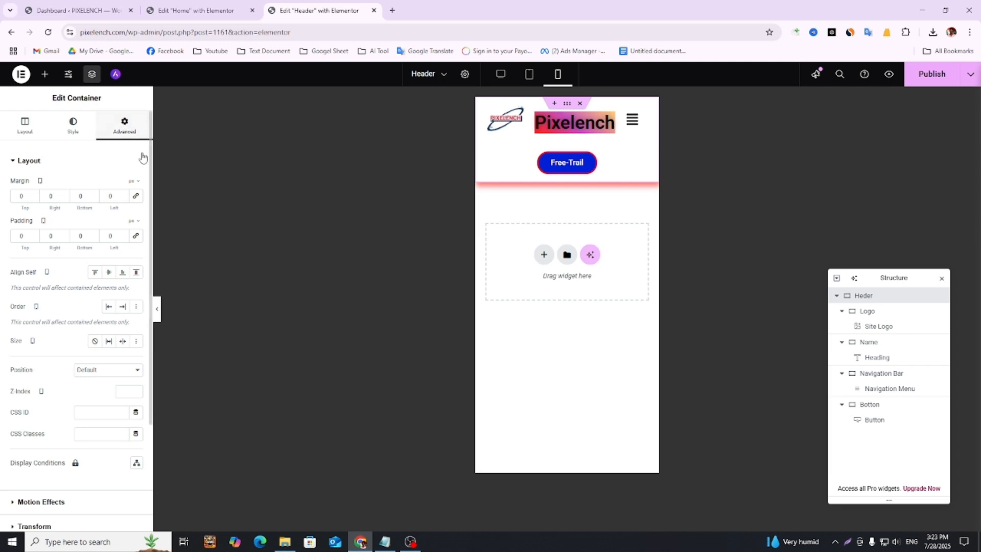
left_click(28, 123)
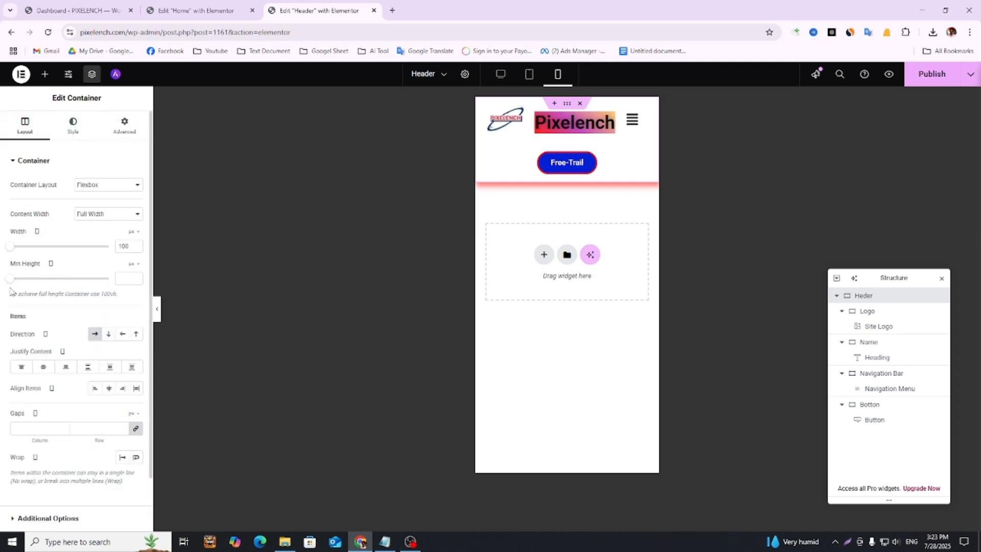
mouse_move(8, 285)
left_mouse_down()
mouse_move(25, 283)
mouse_move(9, 284)
left_mouse_up()
left_click(117, 280)
type("1000")
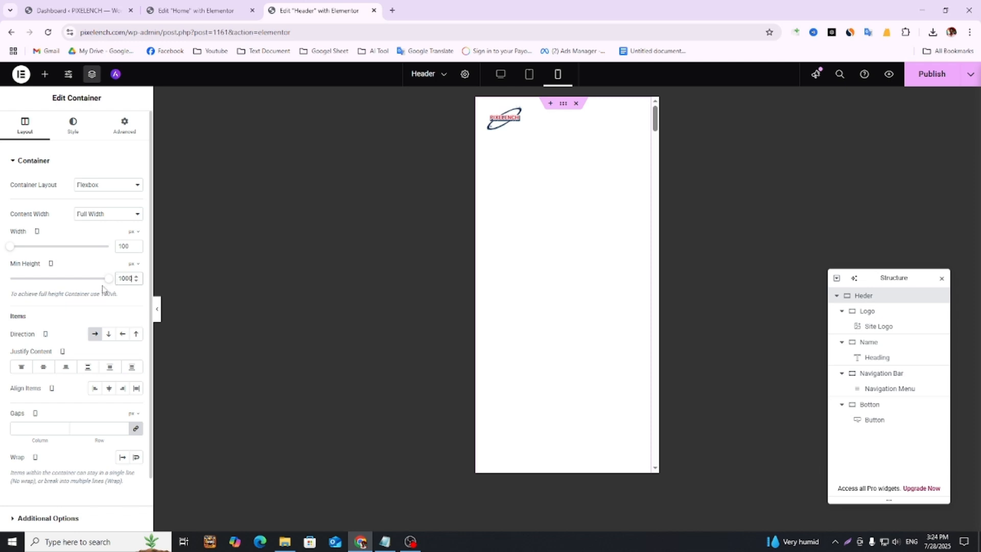
left_click_drag(105, 281, 4, 292)
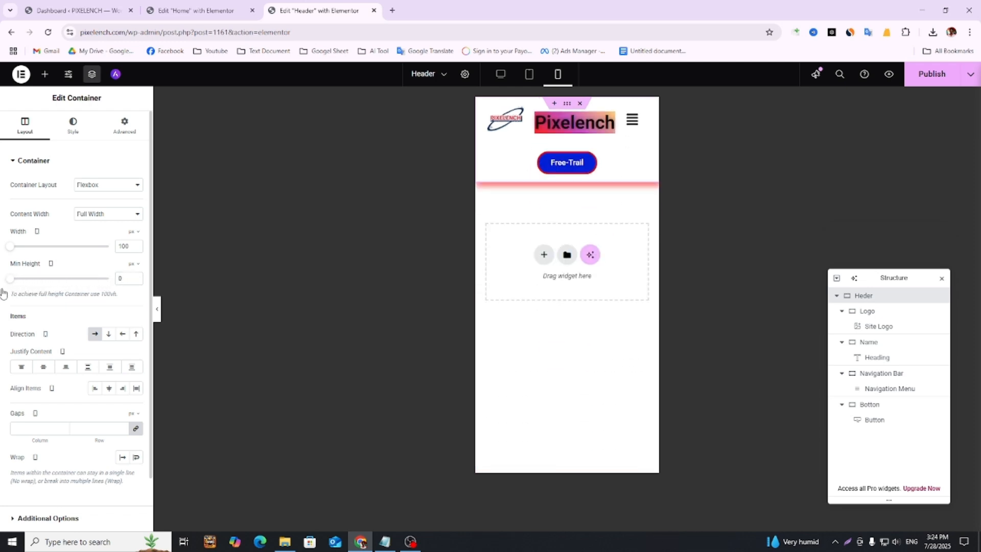
- Set the Heder container's content width to Boxed and publish the header
left_click(81, 214)
left_click(88, 229)
mouse_move(11, 278)
left_mouse_down()
mouse_move(28, 281)
mouse_move(10, 281)
left_mouse_up()
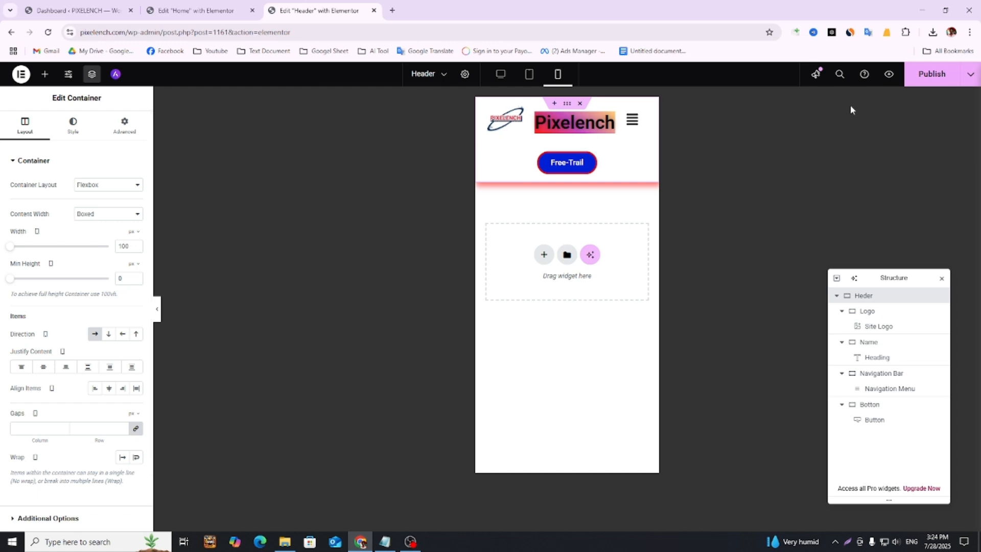
left_click(929, 80)
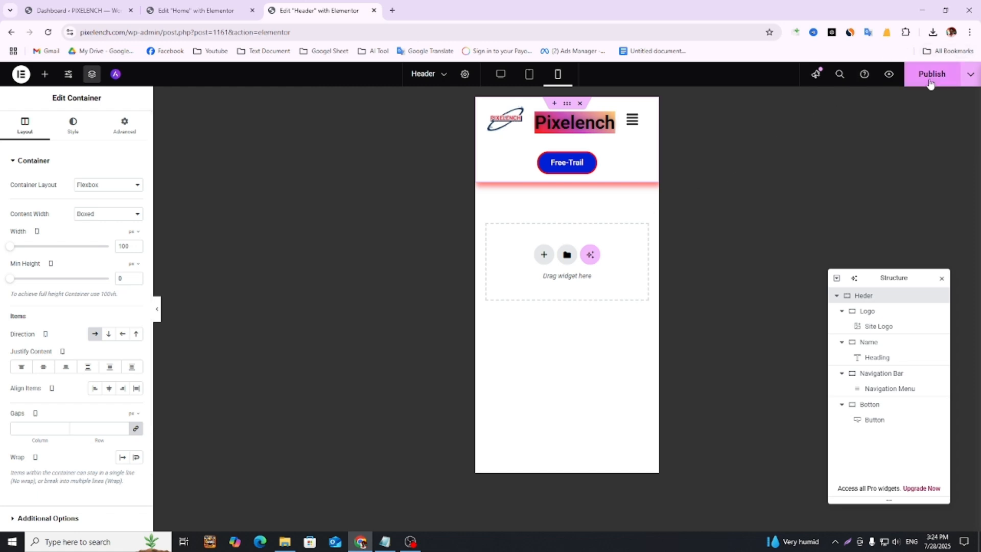
- Open the live PIXELENCH site from the WordPress dashboard in a new tab and place that tab last
left_click(194, 10)
left_click(327, 8)
left_click(72, 10)
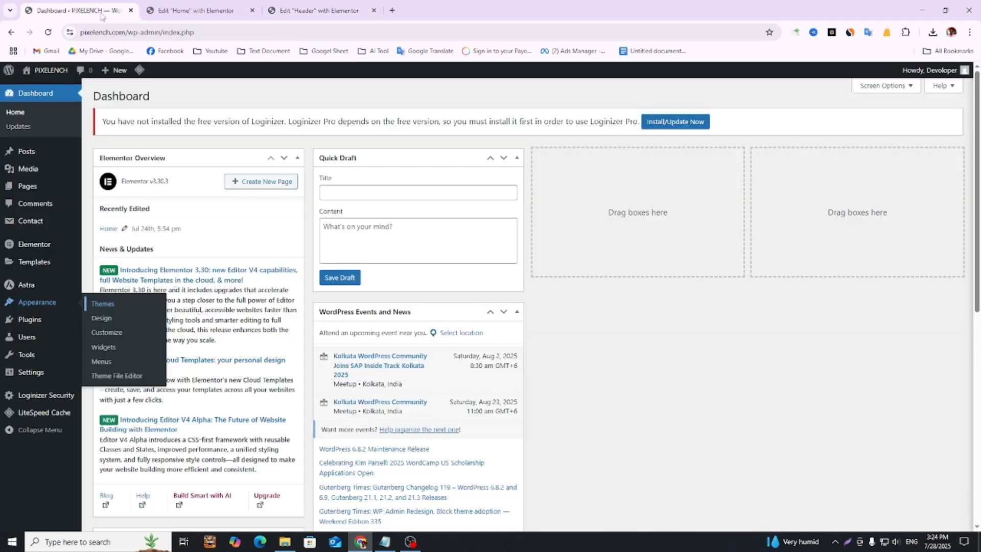
right_click(46, 80)
left_click(77, 98)
left_click_drag(172, 7, 429, 6)
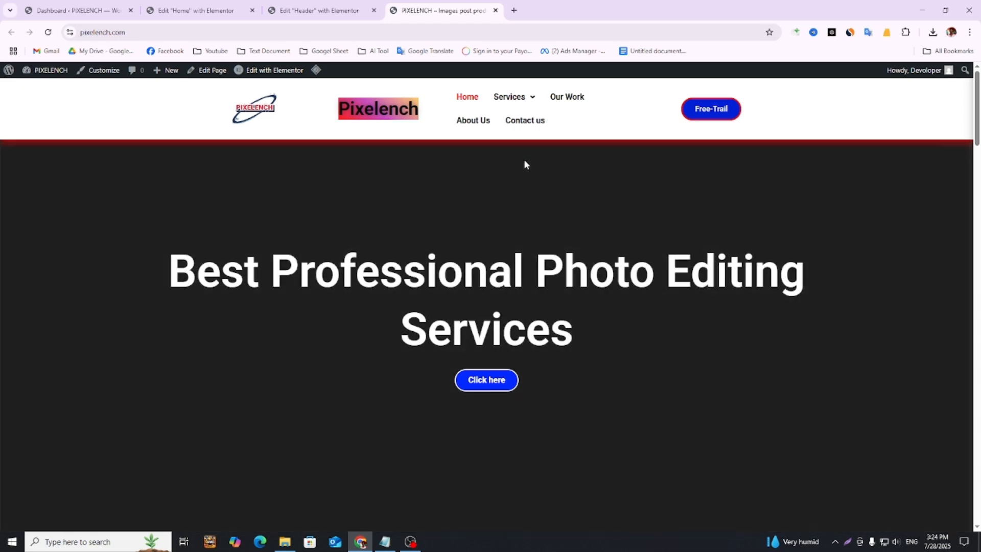
- Inspect the live PIXELENCH homepage with the browser's developer tools, emulating a Galaxy Z Fold 5 and refreshing the device emulation
scroll(412, 208, "down", 4)
scroll(439, 179, "up", 4)
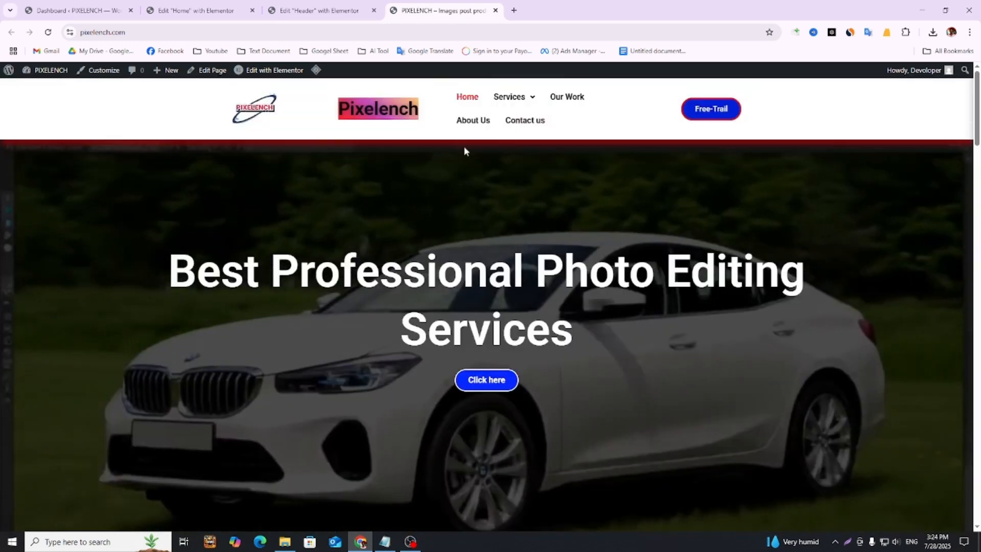
right_click(464, 147)
left_click(500, 369)
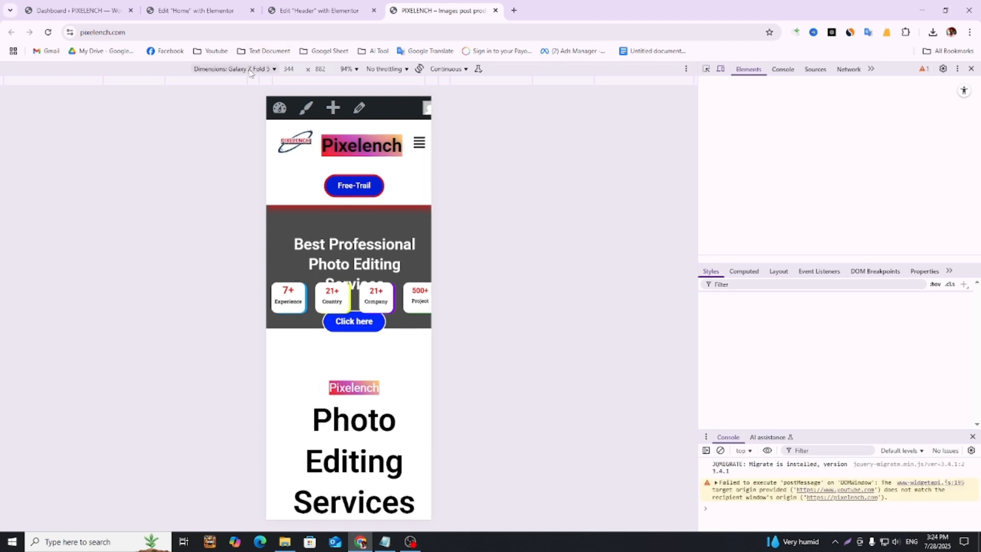
left_click(250, 70)
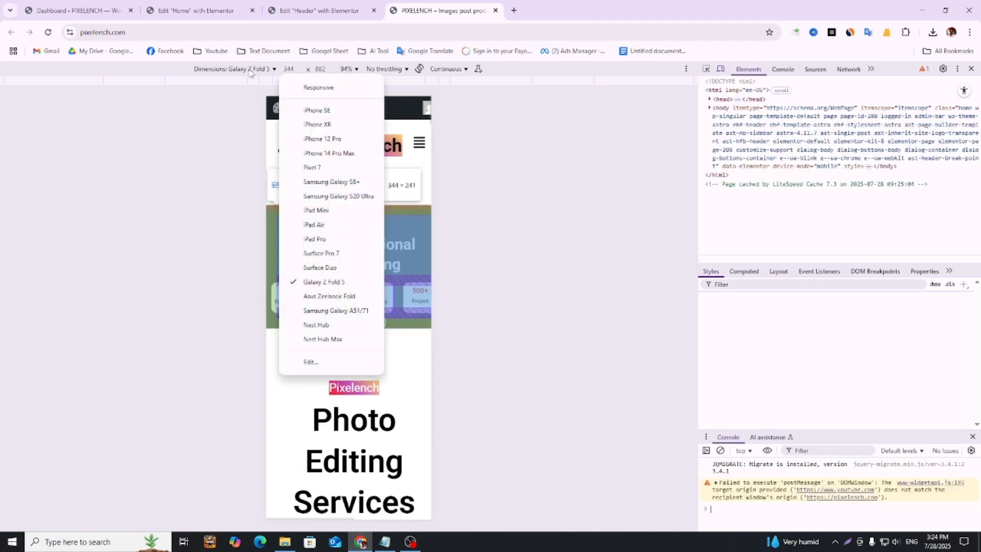
left_click(333, 280)
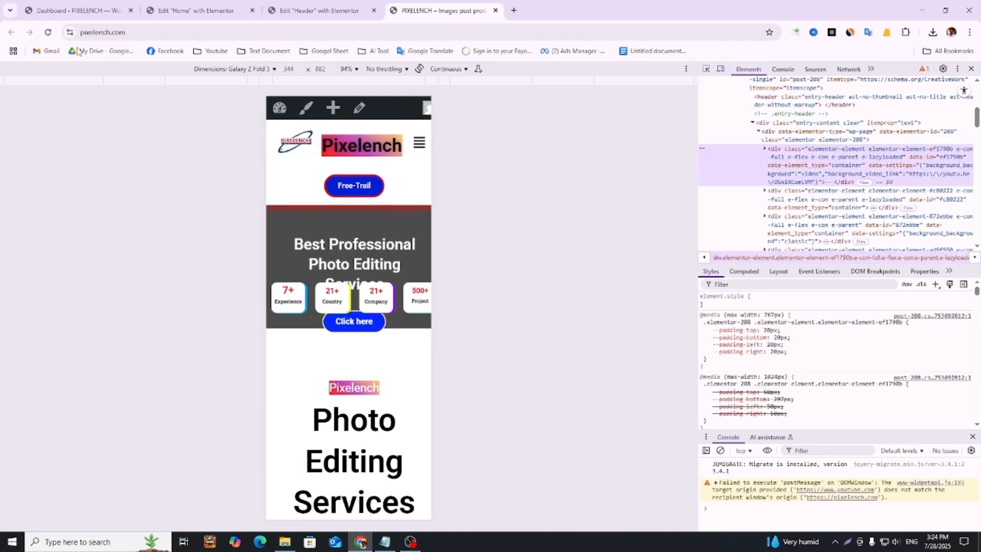
left_click(720, 68)
left_click(720, 68)
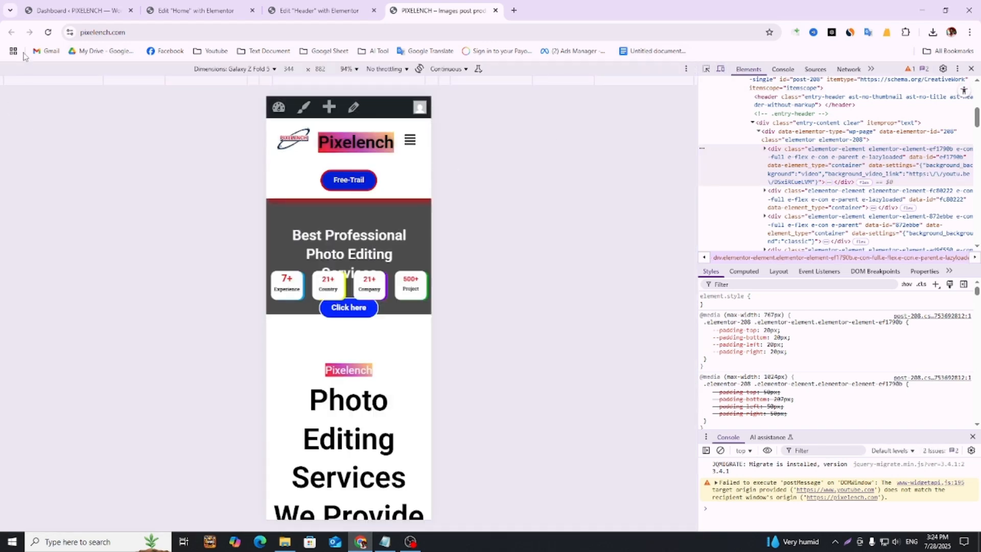
- Reload the emulated live page, compare its header with the mobile header in the Elementor editor, and close the live site tab
left_click(48, 33)
scroll(345, 284, "down", 3)
scroll(344, 284, "up", 4)
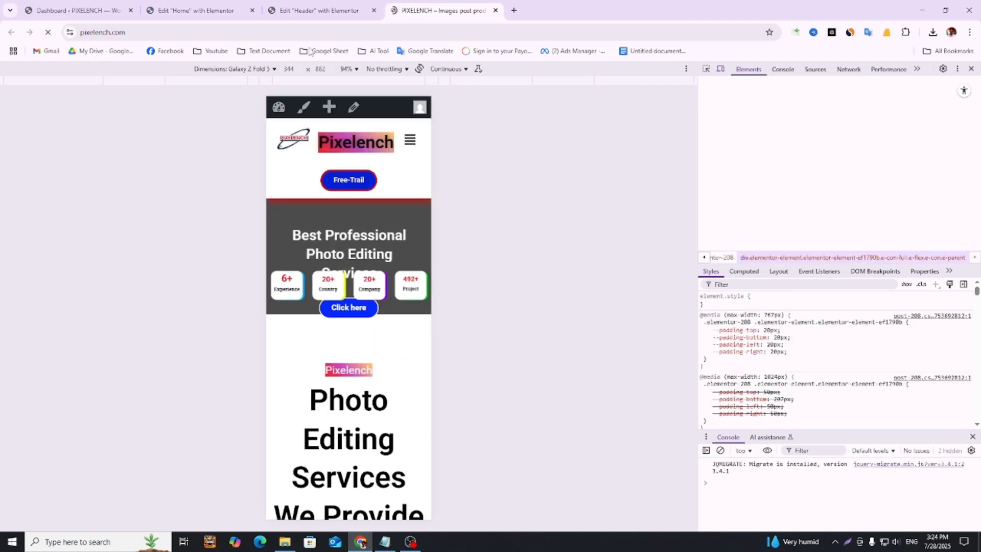
left_click(297, 10)
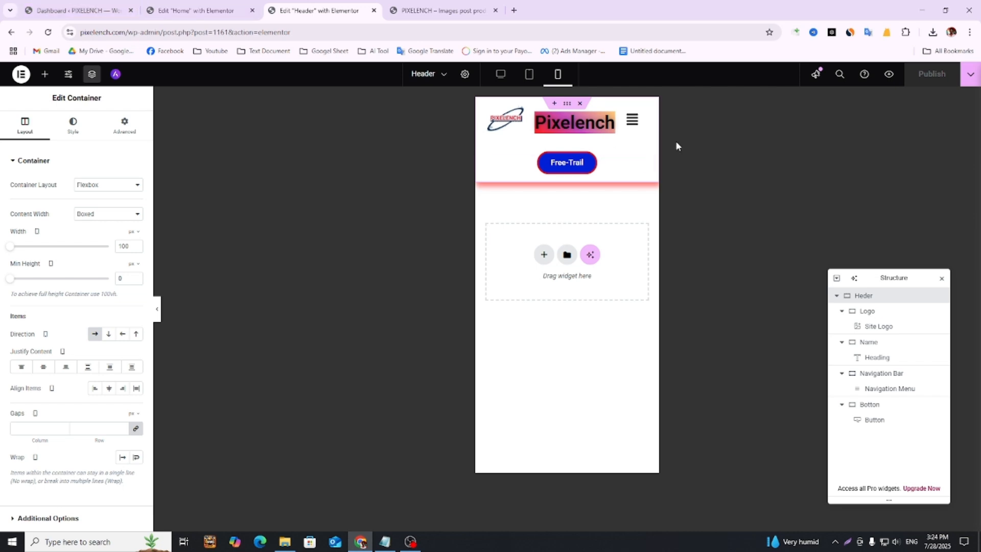
left_click(440, 10)
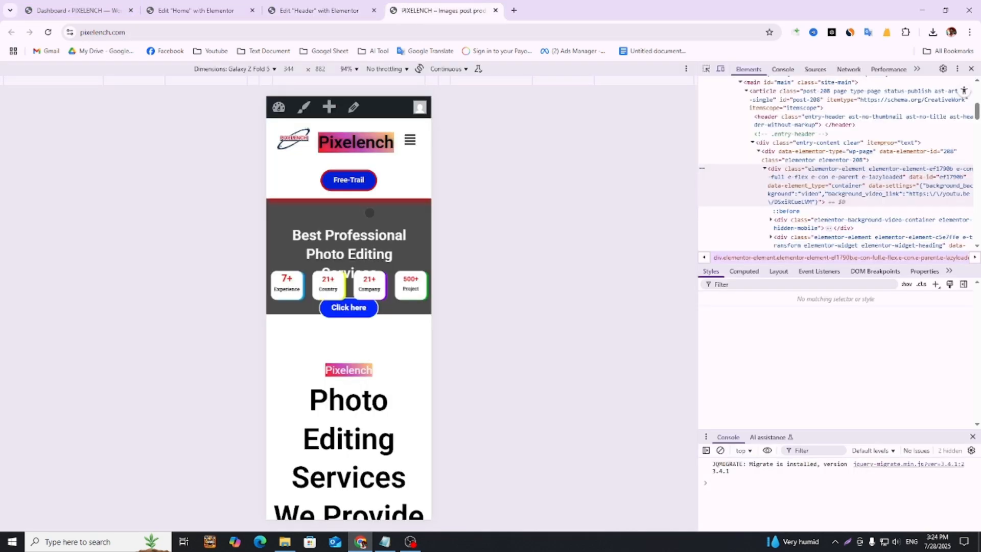
scroll(352, 220, "down", 1)
scroll(352, 220, "up", 1)
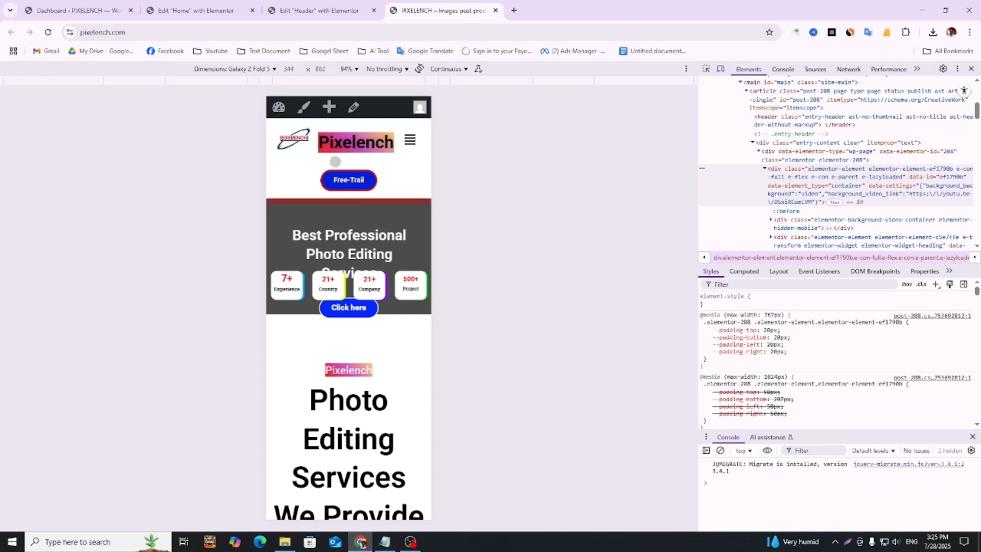
left_click(496, 11)
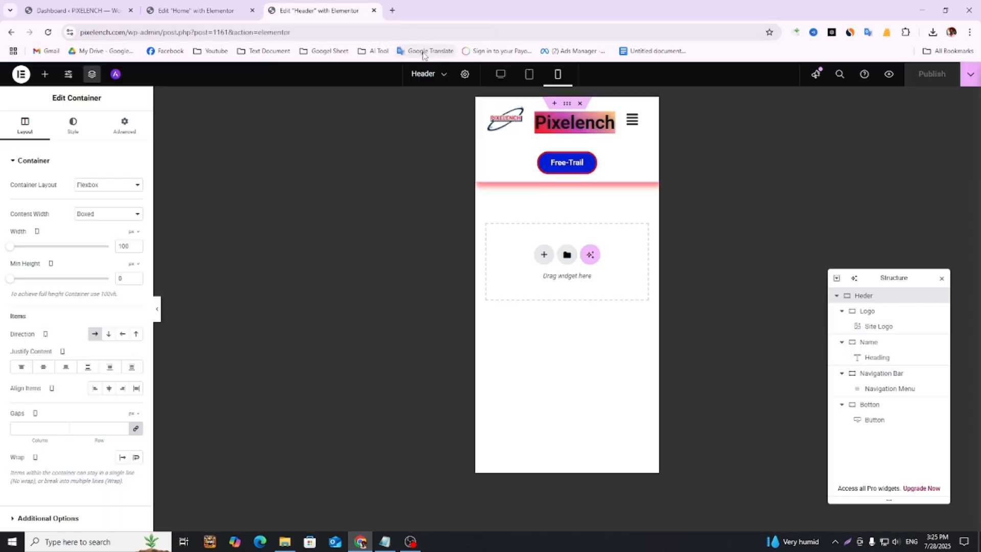
mouse_move(410, 543)
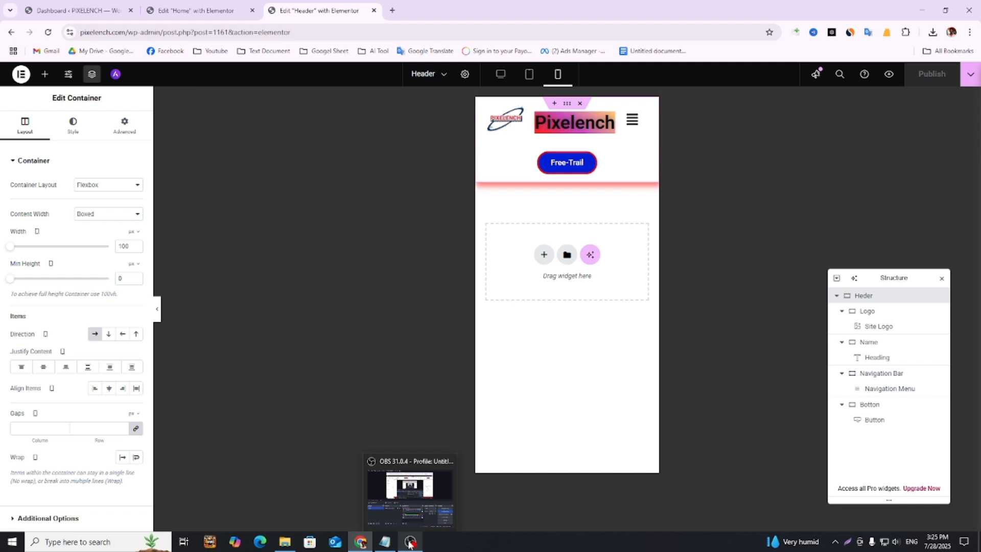
left_click(951, 32)
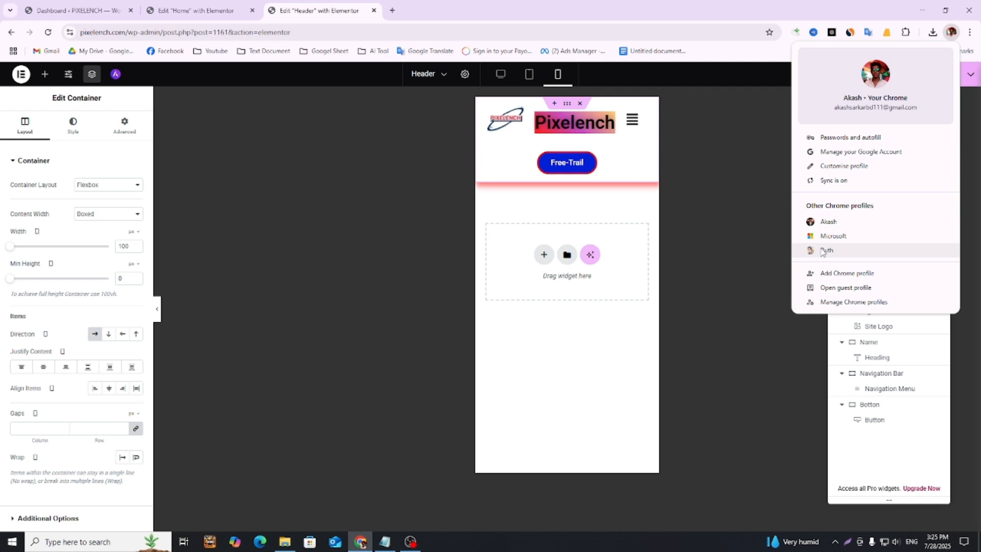
left_click(411, 542)
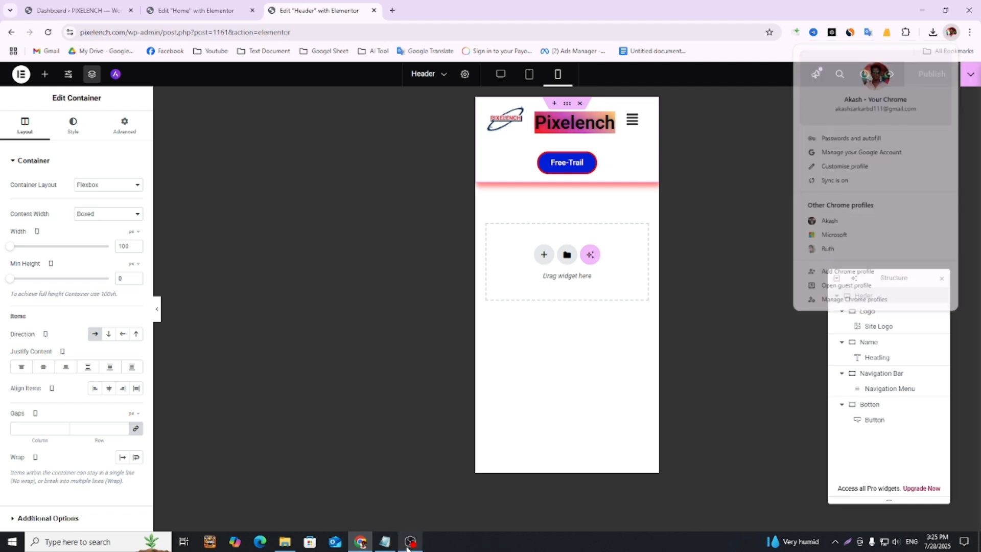